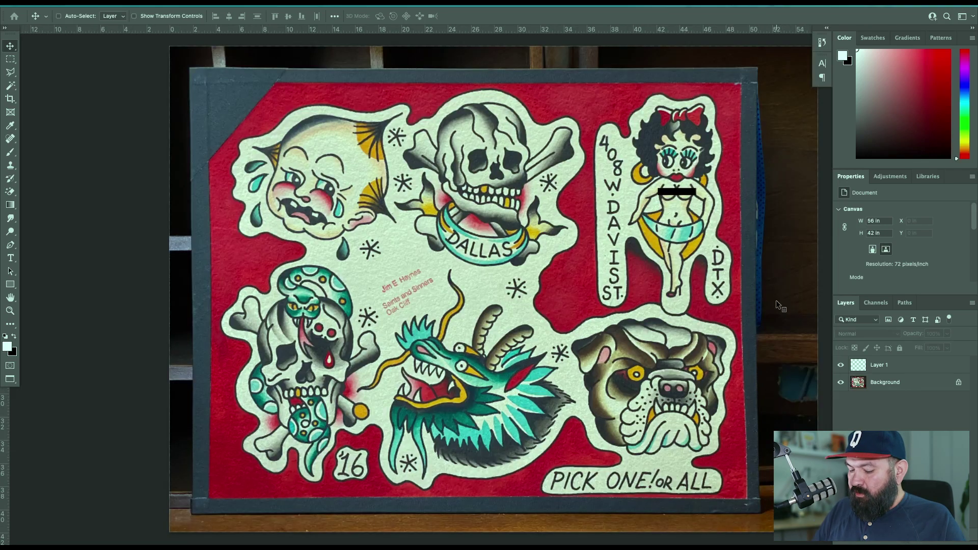
Make a rectangular selection around the dragon head on the tattoo flash sheet and copy it.
key("super+plus")
key("super+plus")
key("super+plus")
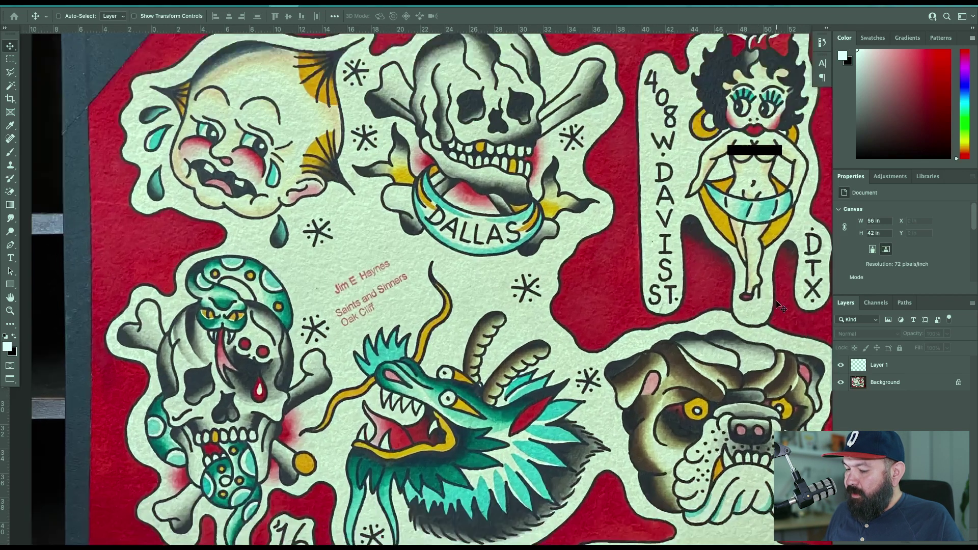
left_click_drag(618, 392, 633, 197)
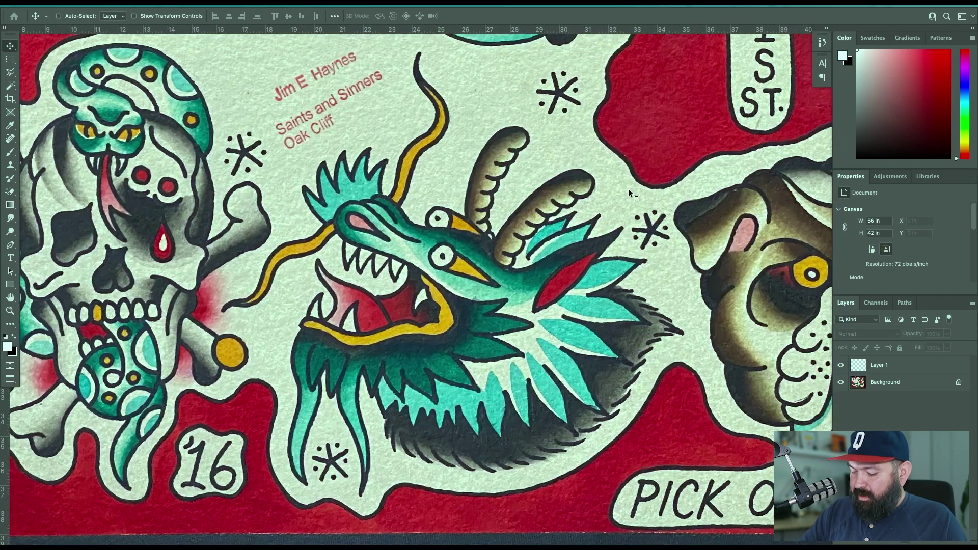
left_click_drag(169, 46, 723, 511)
Switch to Illustrator, paste the copied dragon image into the blank document and position it over the artboard.
key("super+Tab")
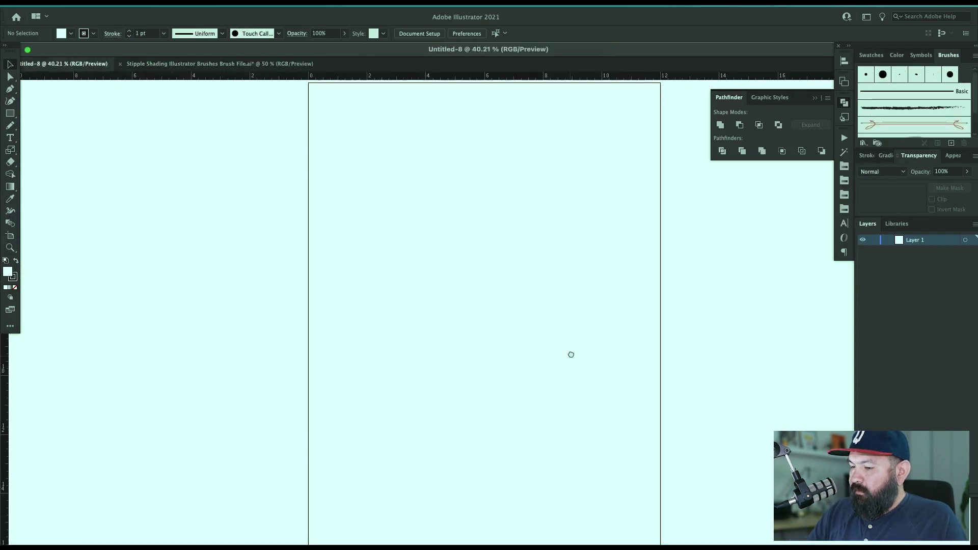
key("super+minus")
key("super+v")
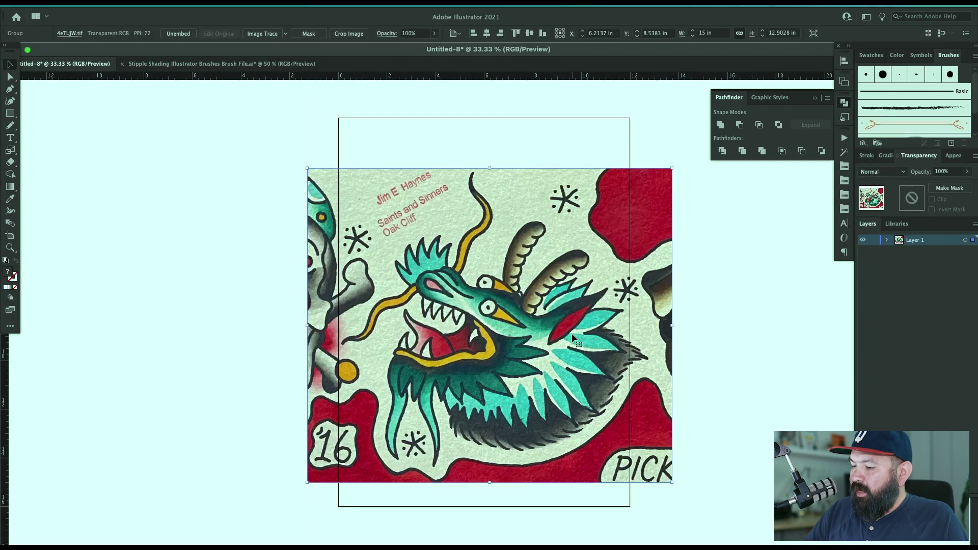
left_click_drag(642, 422, 640, 412)
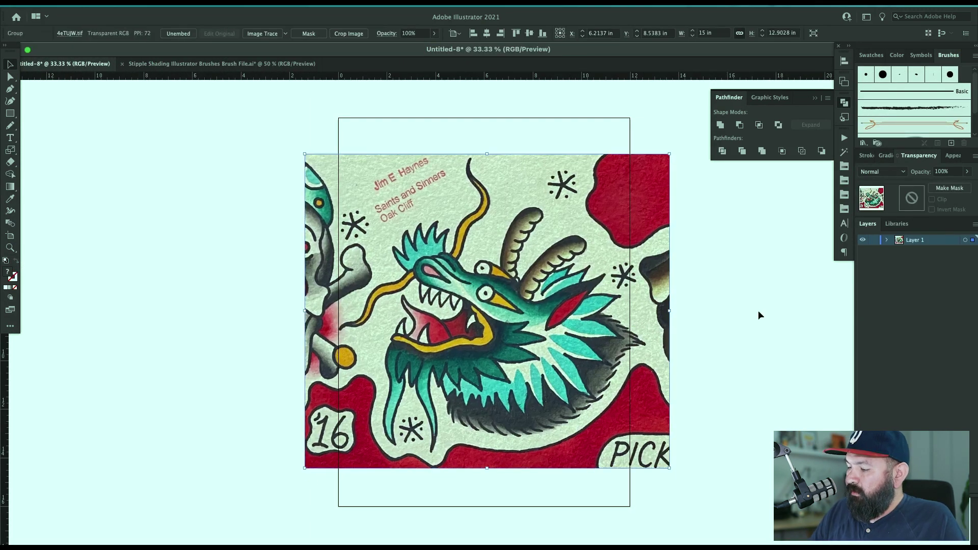
Scale the dragon image down to roughly the artboard's width and lock it.
key("s")
left_click_drag(661, 123, 533, 146)
key("v")
key("super+2")
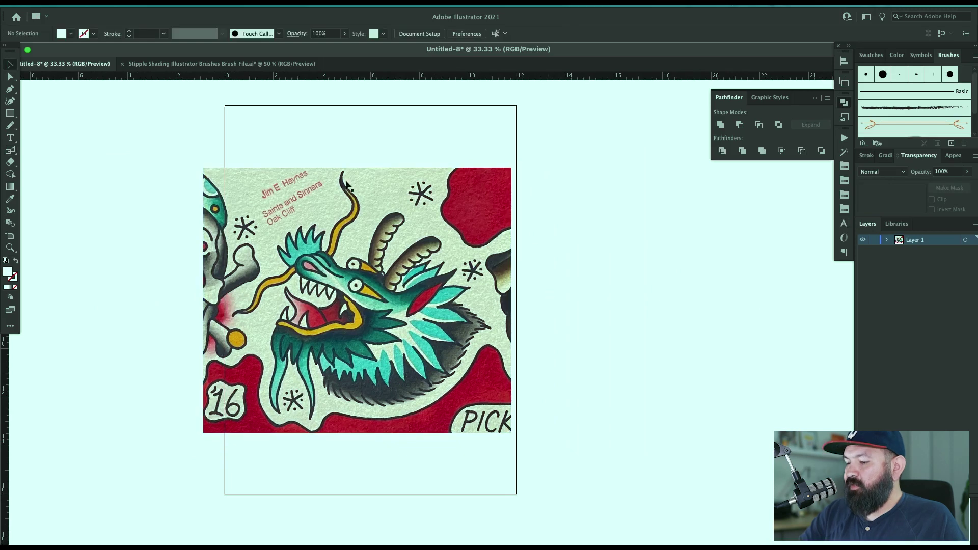
Make Layer 1 a template layer with its images dimmed to 70%.
left_click_drag(403, 233, 482, 236)
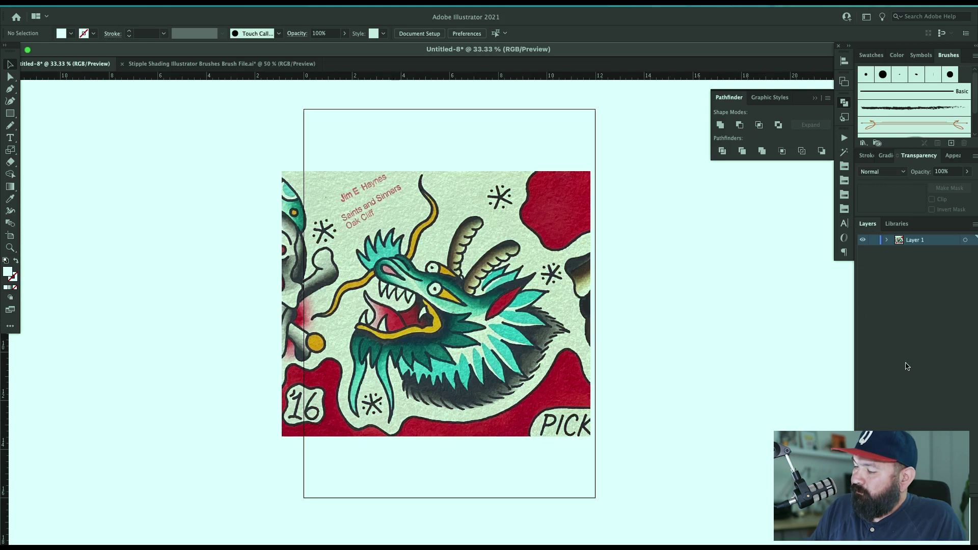
double_click(946, 244)
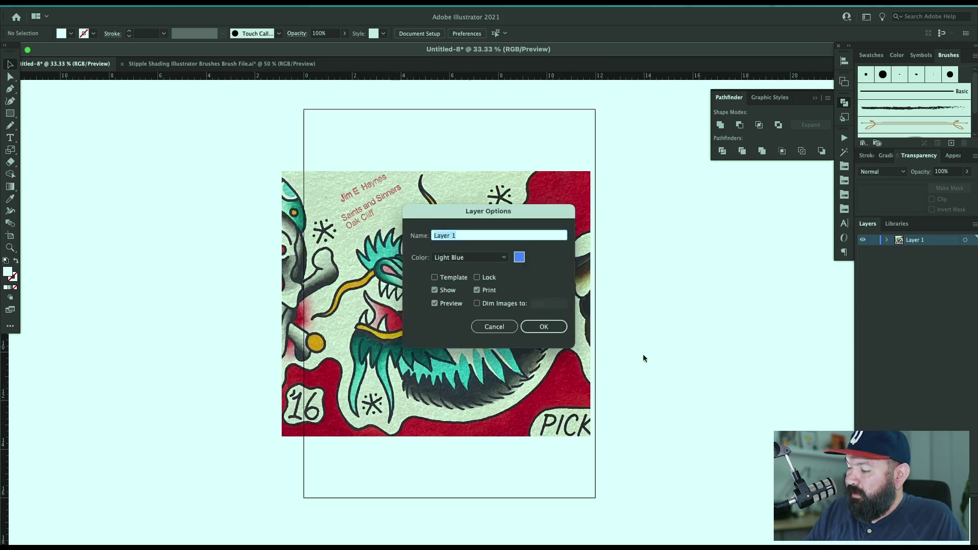
left_click(448, 277)
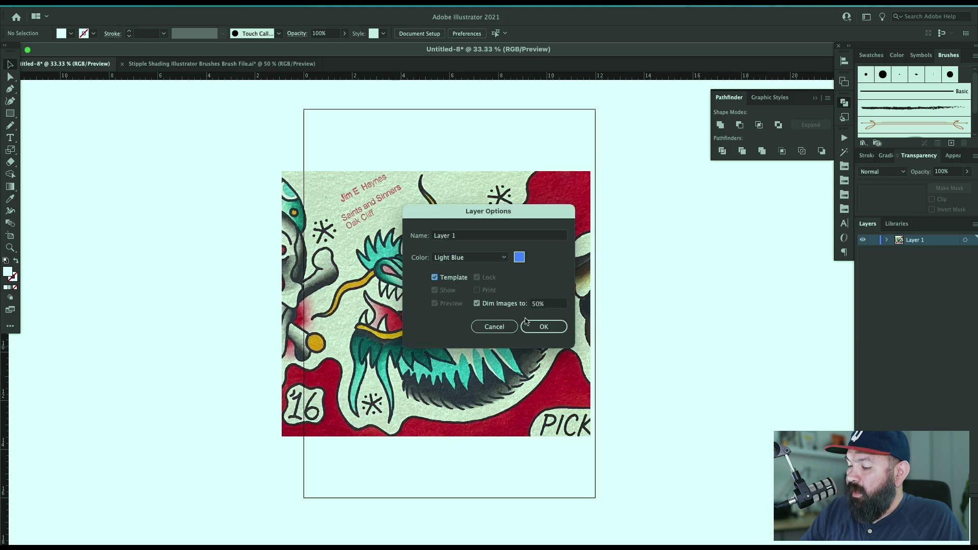
left_click(546, 305)
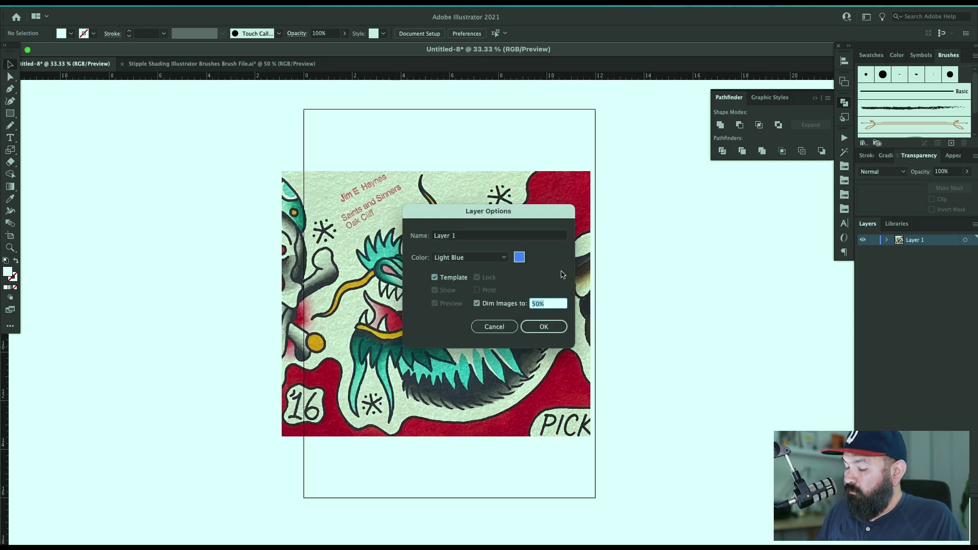
type("70")
left_click(543, 325)
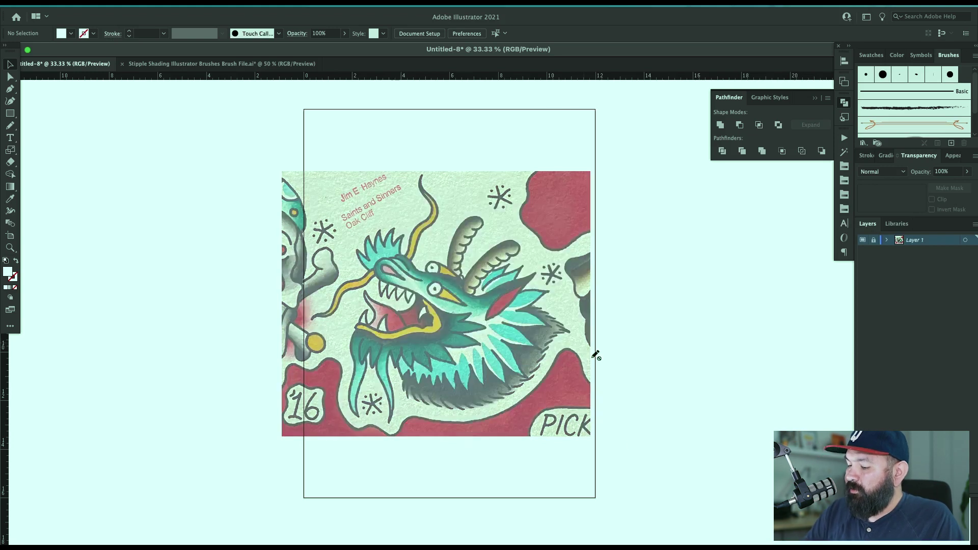
Add a new layer above Layer 1 and name it Line Art.
scroll(716, 382, "left", 2)
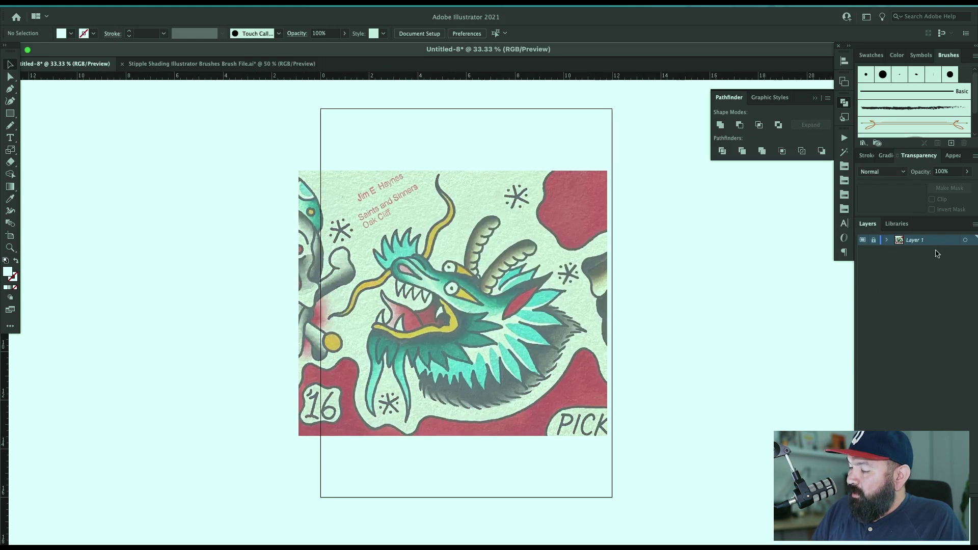
key("ctrl+l")
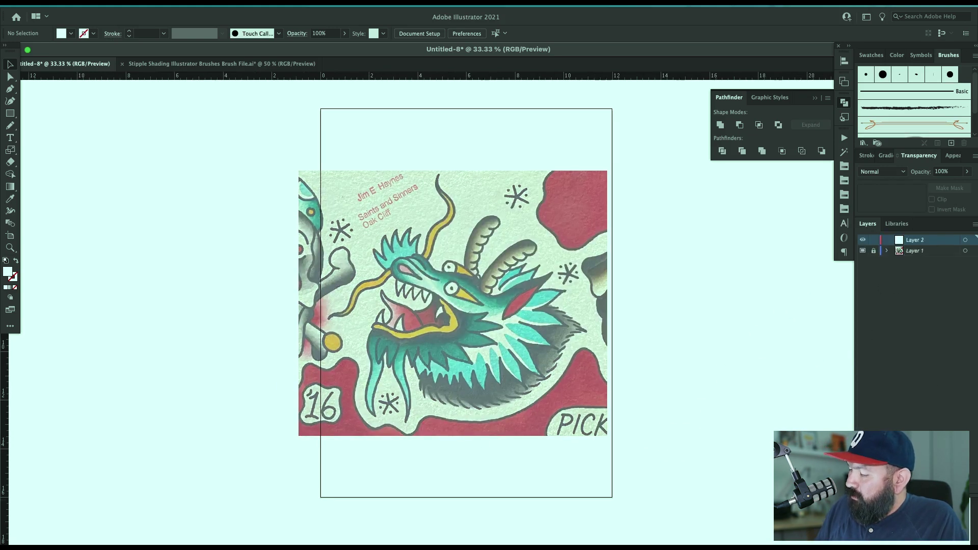
double_click(924, 239)
type("Line Ar")
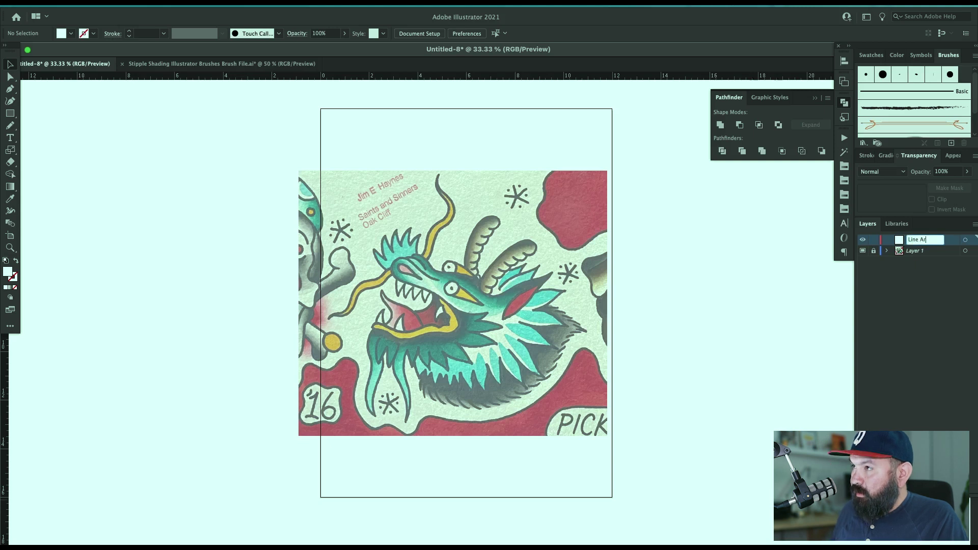
type("t")
key("Return")
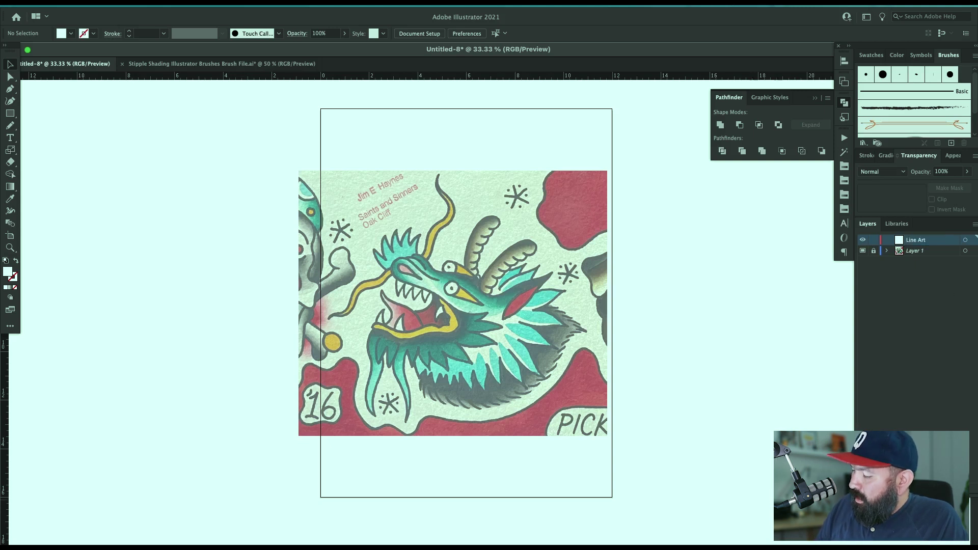
Add another layer, place it directly below Line Art and name it Color Fill.
left_click(951, 490)
left_click_drag(933, 242, 933, 255)
double_click(922, 252)
type("Color Fi")
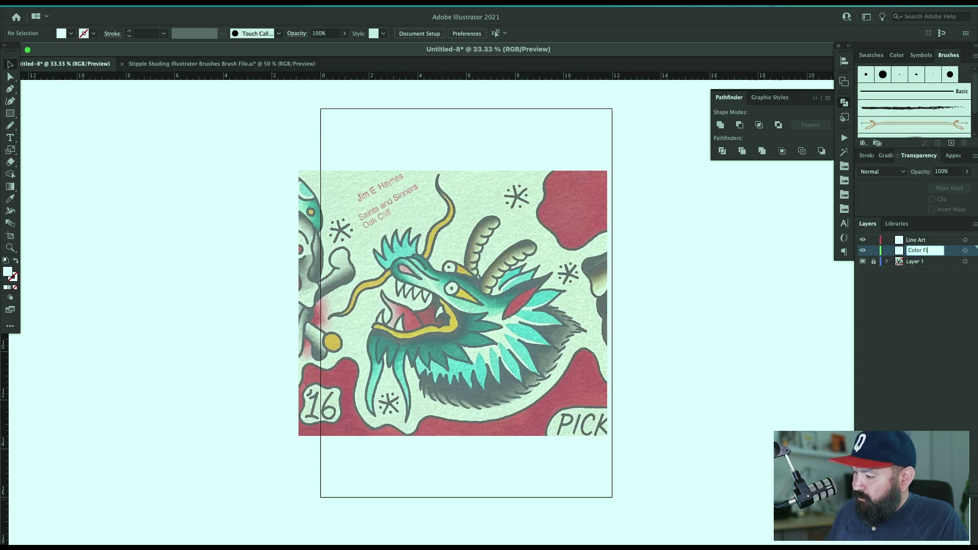
type("ll")
key("Return")
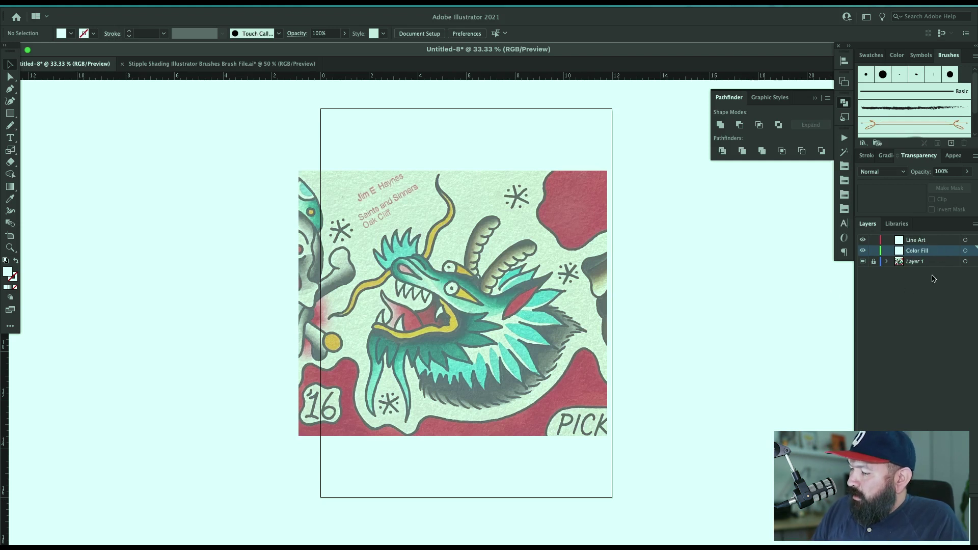
Turn off the Template option for Layer 1.
double_click(943, 262)
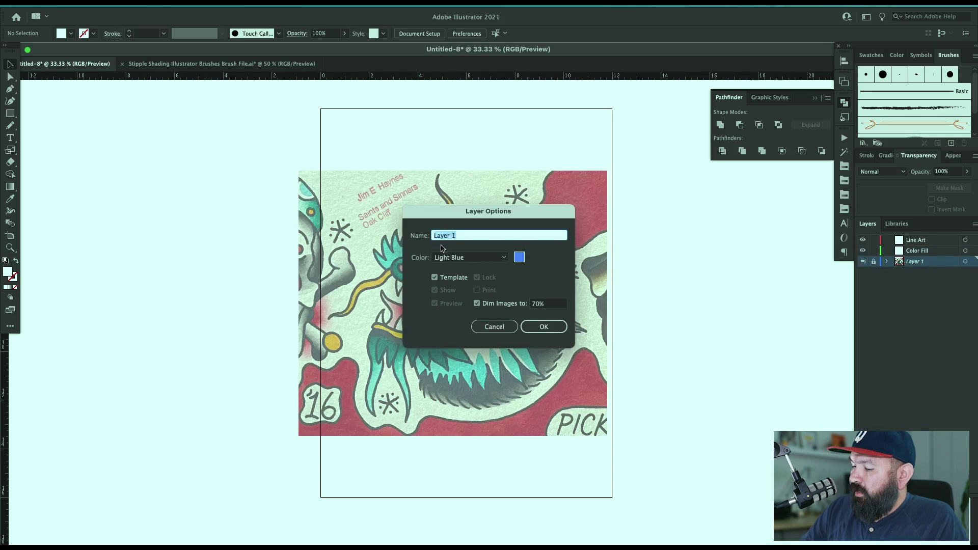
left_click(444, 278)
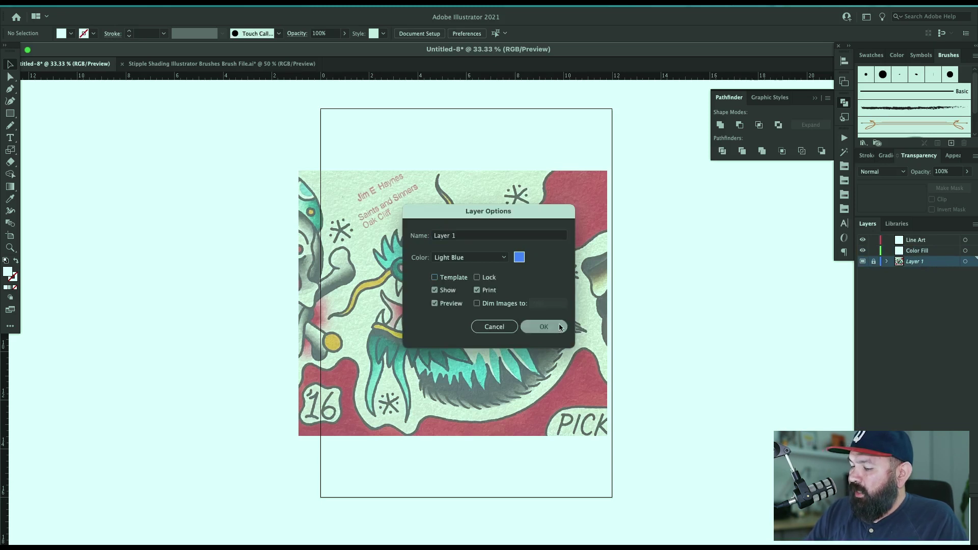
left_click(543, 326)
Draw a square about 1.26 in wide beside the artboard with default fill and stroke, and duplicate it downward into a column of five.
scroll(663, 327, "right", 2)
scroll(663, 327, "right", 1)
key("m")
mouse_move(602, 194)
left_mouse_down()
mouse_move(633, 225)
mouse_move(625, 251)
left_mouse_up()
key("d")
key("v")
key("super+d")
key("super+d")
key("super+d")
Fill the first square with the red and the second with the turquoise sampled from the reference image.
left_click_drag(658, 203, 601, 171)
key("i")
left_click(538, 216)
key("super+shift+a")
key("v")
key("i")
left_click(510, 324)
key("v")
left_click_drag(638, 241, 623, 233)
key("i")
left_click(505, 311)
key("super+shift+a")
Fill the third square with the dark green and the fourth with the yellow sampled from the dragon.
key("v")
left_click(625, 269)
key("i")
left_click(440, 346)
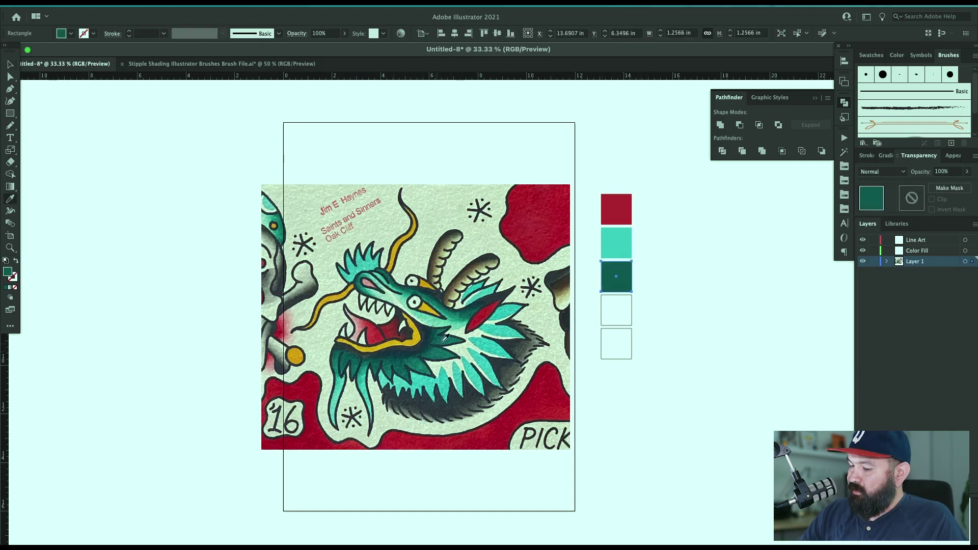
key("v")
left_click(634, 297)
key("i")
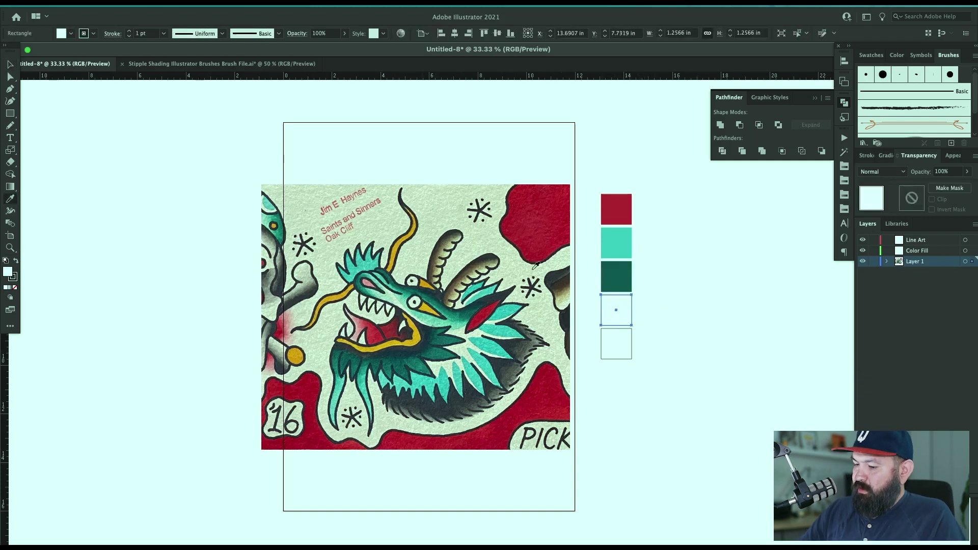
left_click(417, 338)
key("v")
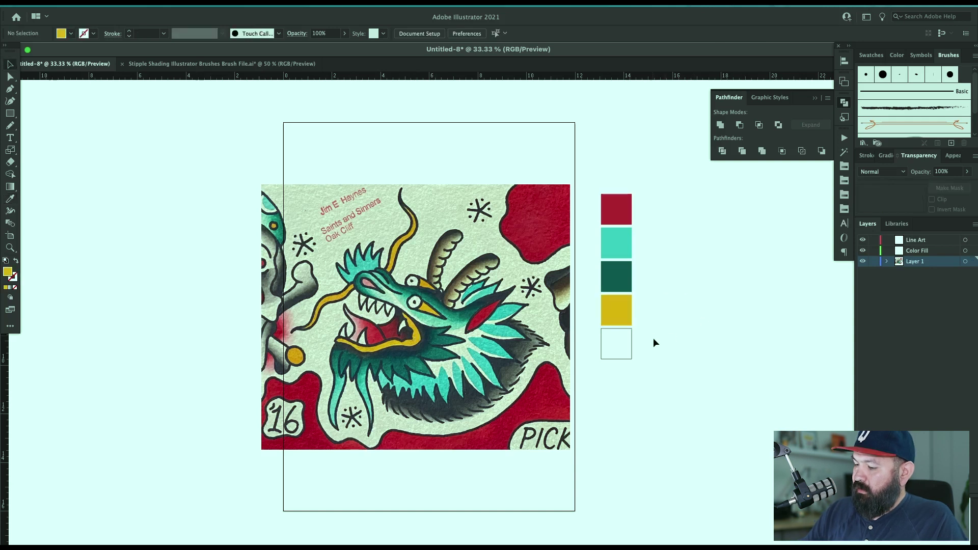
Duplicate the last square directly below itself and fill the two empty squares with the brown sampled from the dragon's horn.
left_click(619, 344)
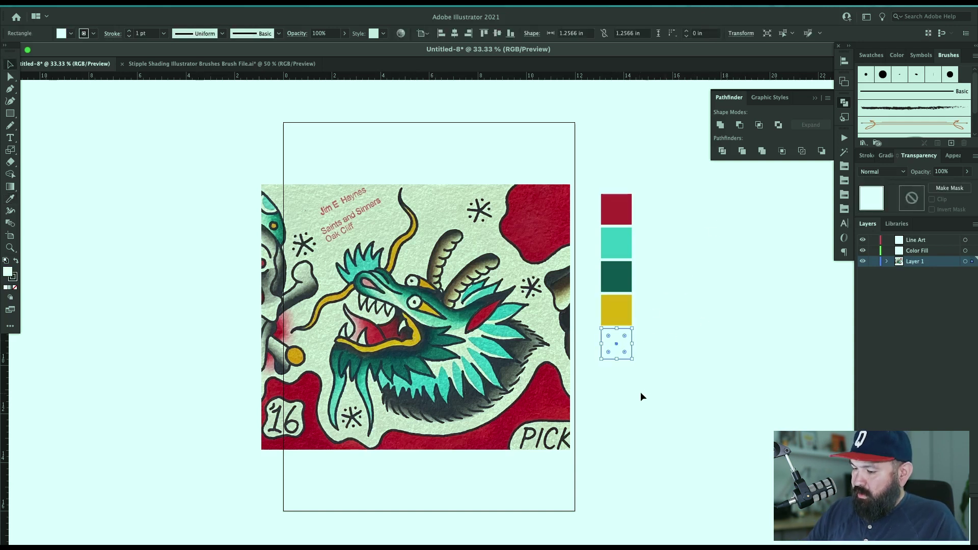
left_click_drag(622, 346, 624, 380)
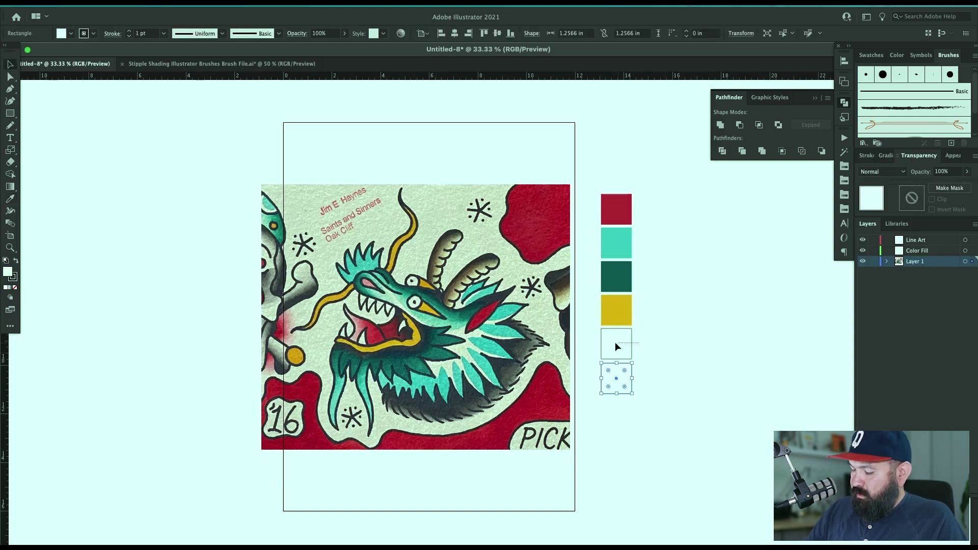
key("i")
left_click(474, 263)
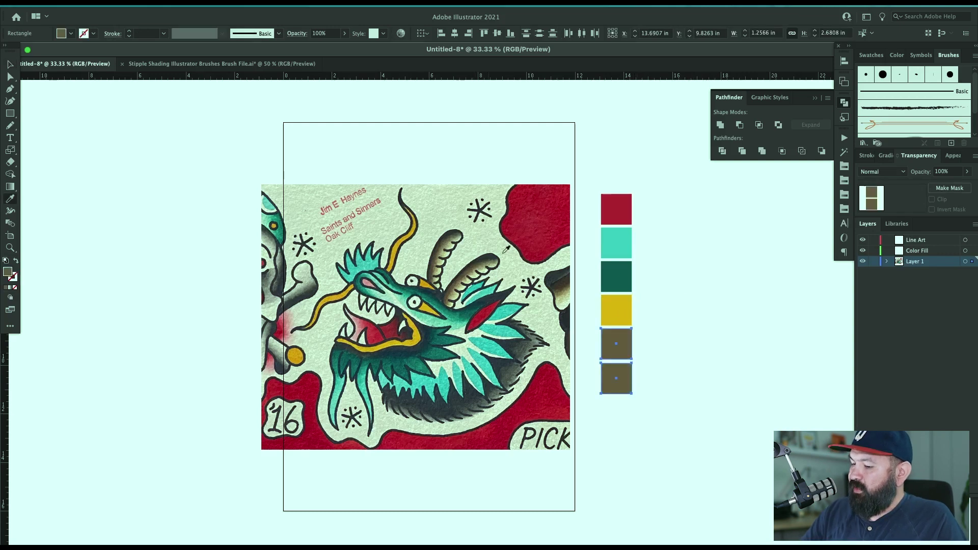
Fill the bottom square of the column with the pink sampled from the dragon.
key("v")
left_click(639, 307)
left_click(609, 388)
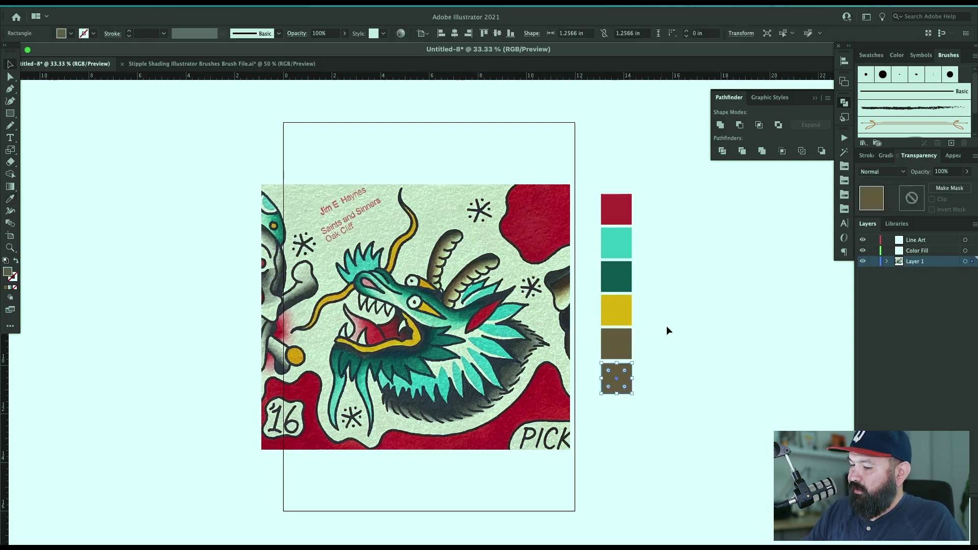
key("z")
left_click_drag(305, 272, 385, 291)
key("i")
left_click(497, 310)
key("super+shift+a")
key("v")
key("super+minus")
key("super+minus")
key("super+minus")
key("super+minus")
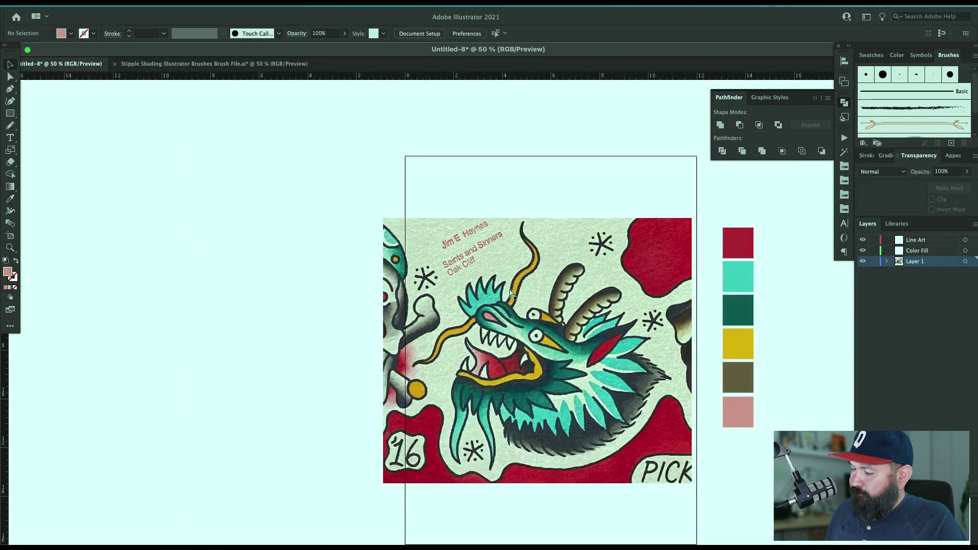
left_click_drag(510, 289, 407, 284)
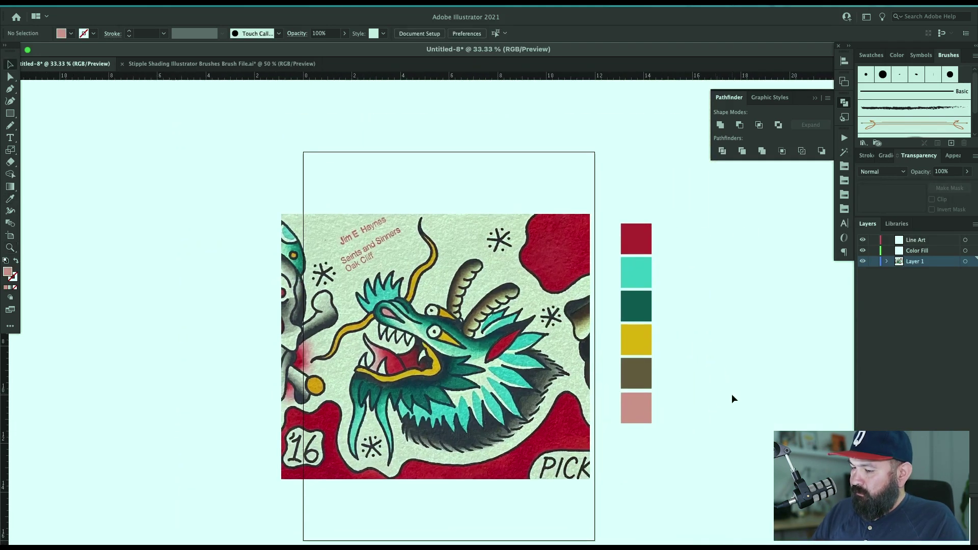
Save the red and turquoise squares' colors as new global process color swatches.
left_click(873, 56)
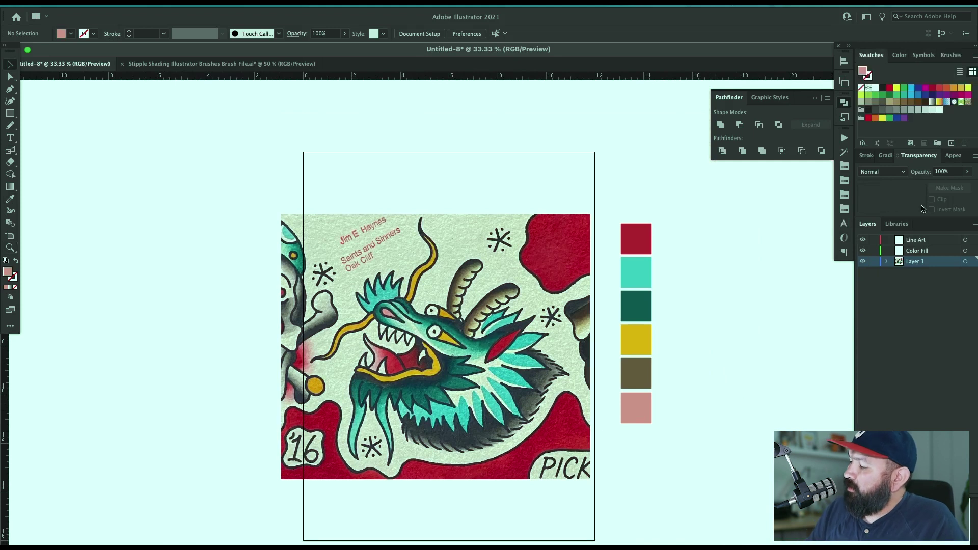
left_click(636, 239)
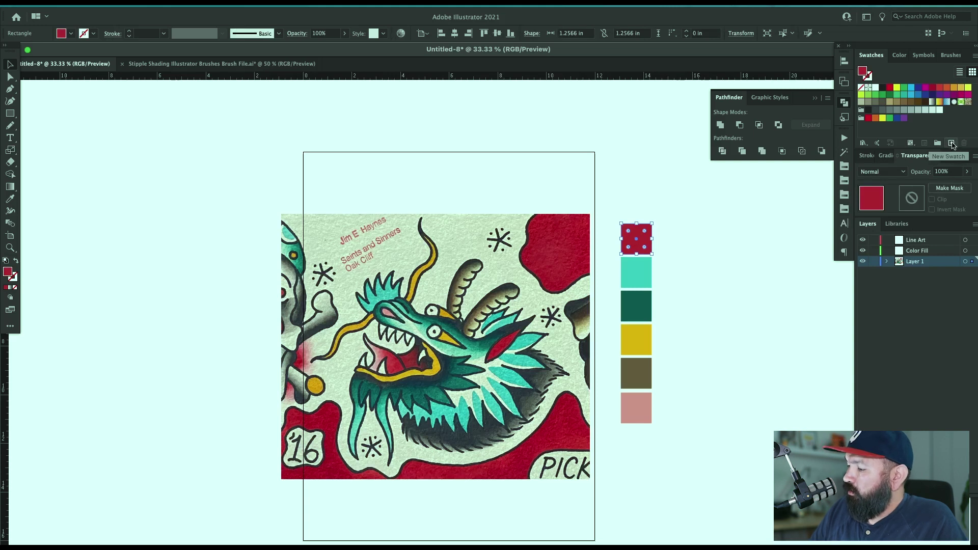
left_click(951, 143)
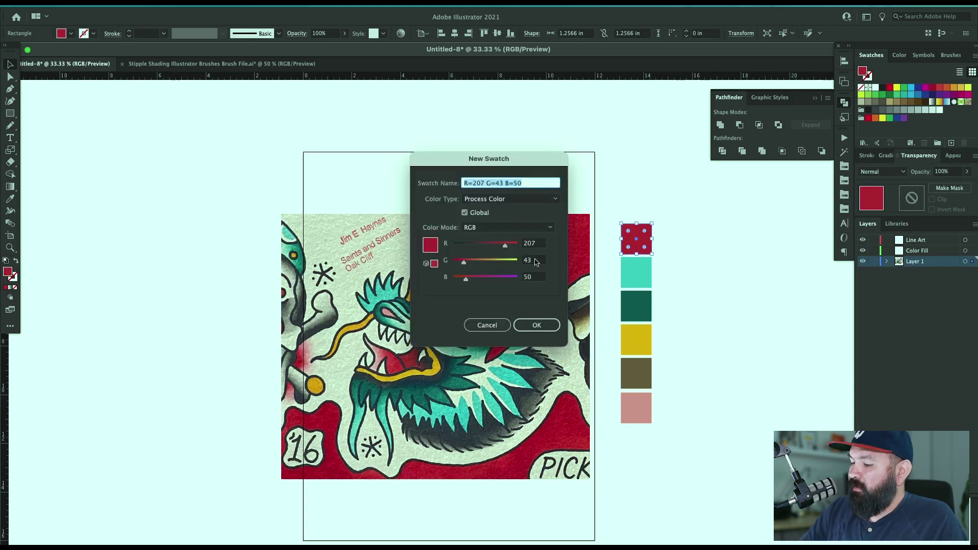
left_click(537, 325)
left_click(635, 272)
left_click(951, 141)
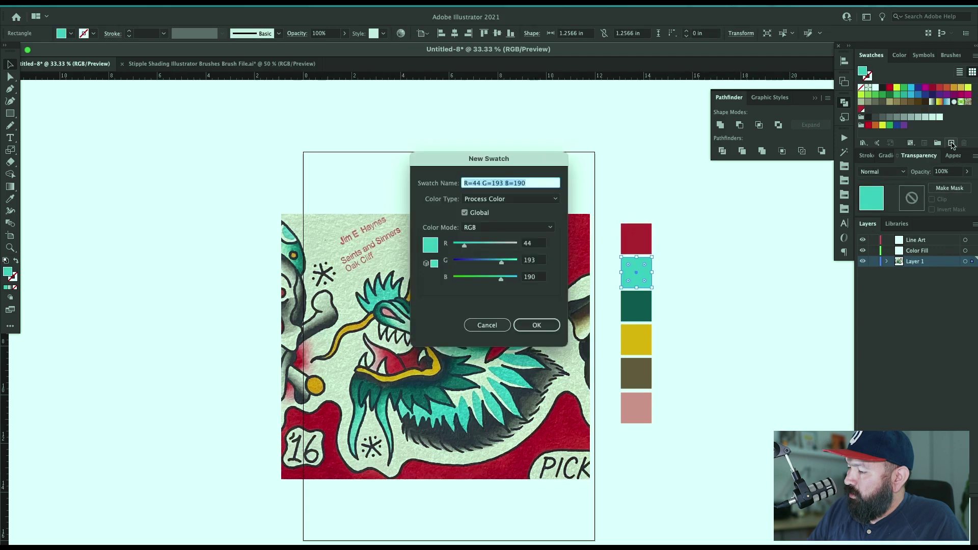
left_click(536, 325)
Save the dark green, yellow and brown squares' colors as new swatches.
left_click(632, 305)
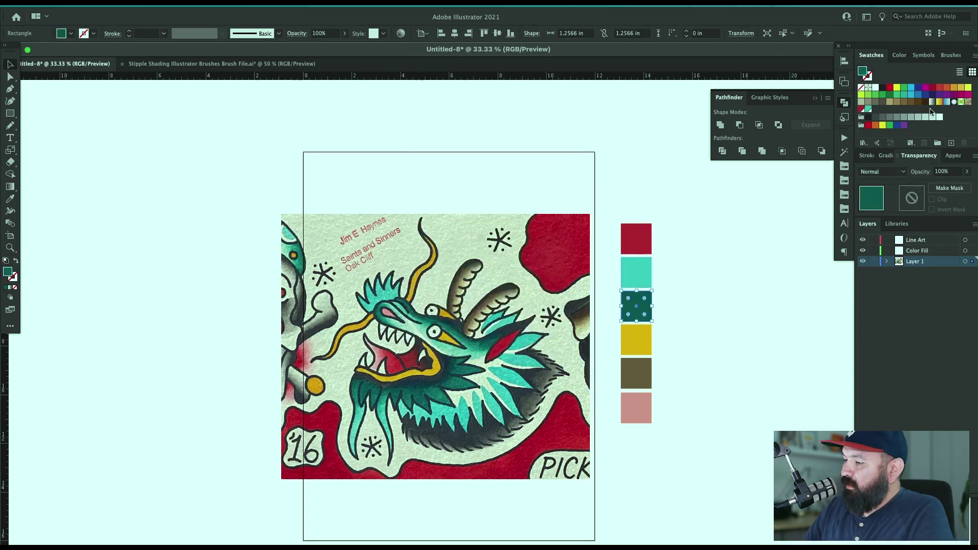
left_click(769, 379)
left_click(636, 339)
left_click(674, 371)
left_click(636, 373)
left_click(951, 143)
key("Return")
Save the pink square's color as a new swatch.
left_click(720, 409)
left_click(635, 408)
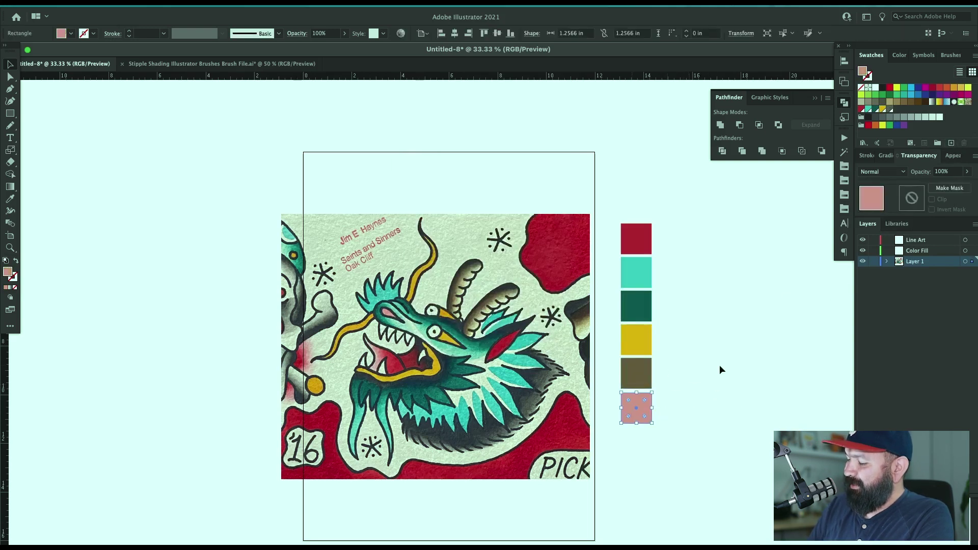
left_click(951, 143)
key("Return")
Move all six color squares from Layer 1 to the Color Fill layer, keeping them in place.
left_click(736, 344)
left_click_drag(683, 214, 631, 458)
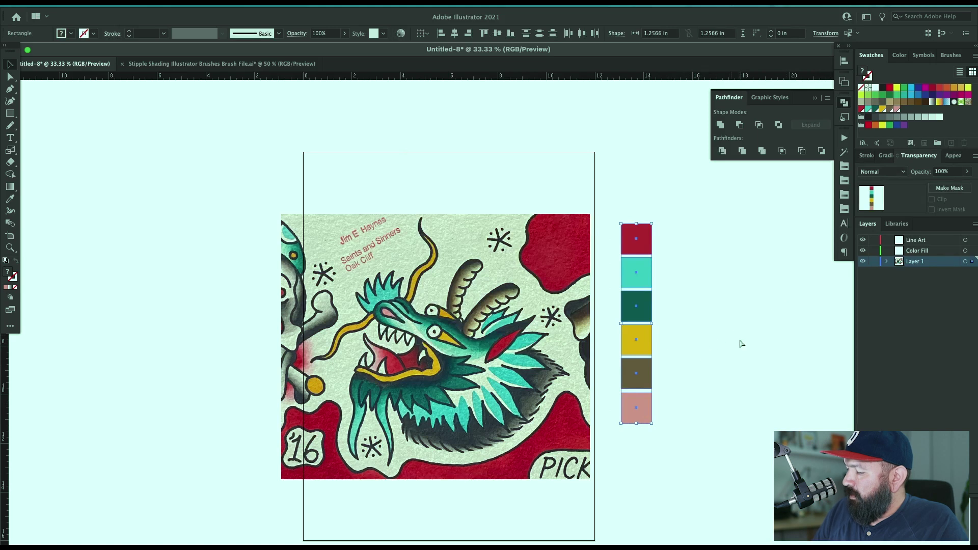
key("Delete")
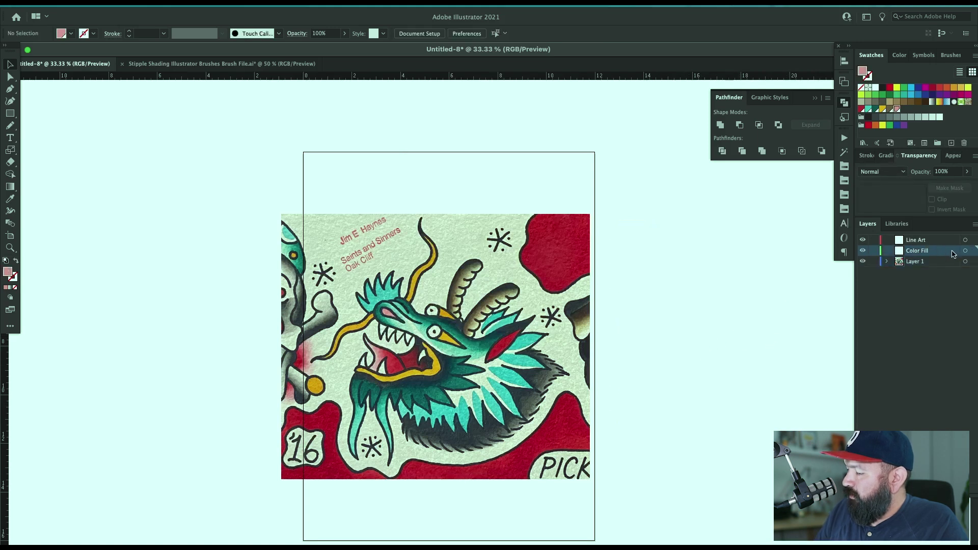
key("ctrl+z")
Turn Layer 1 into a template layer with its images dimmed to 70%.
double_click(946, 263)
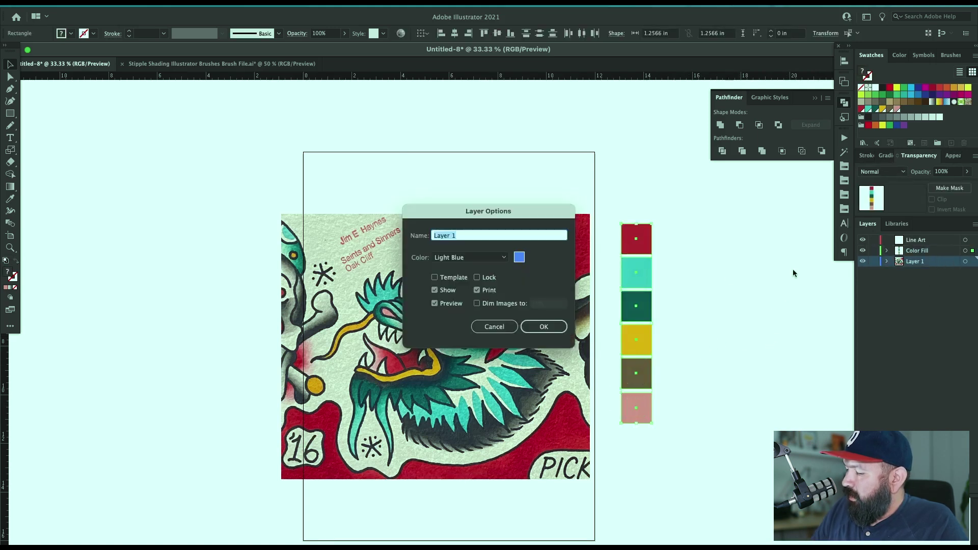
left_click(442, 278)
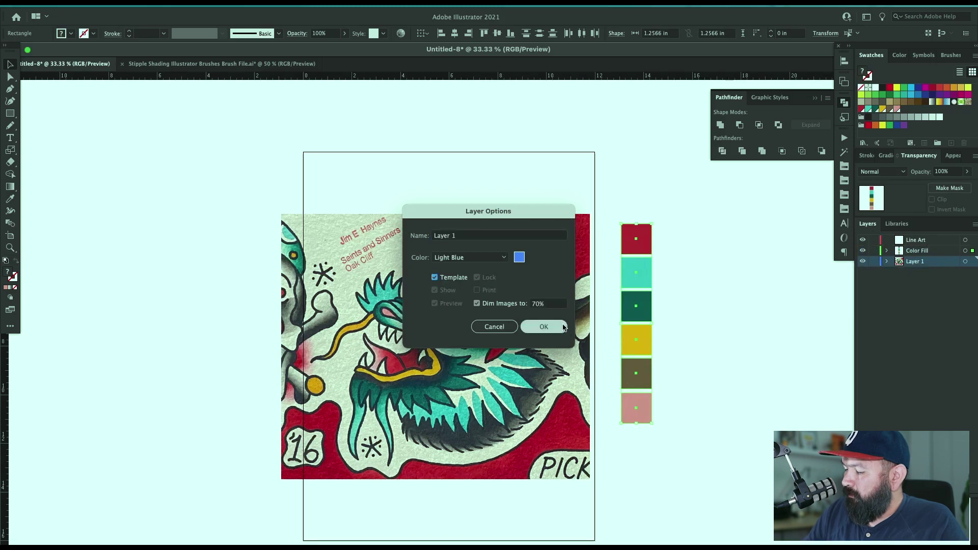
left_click(543, 327)
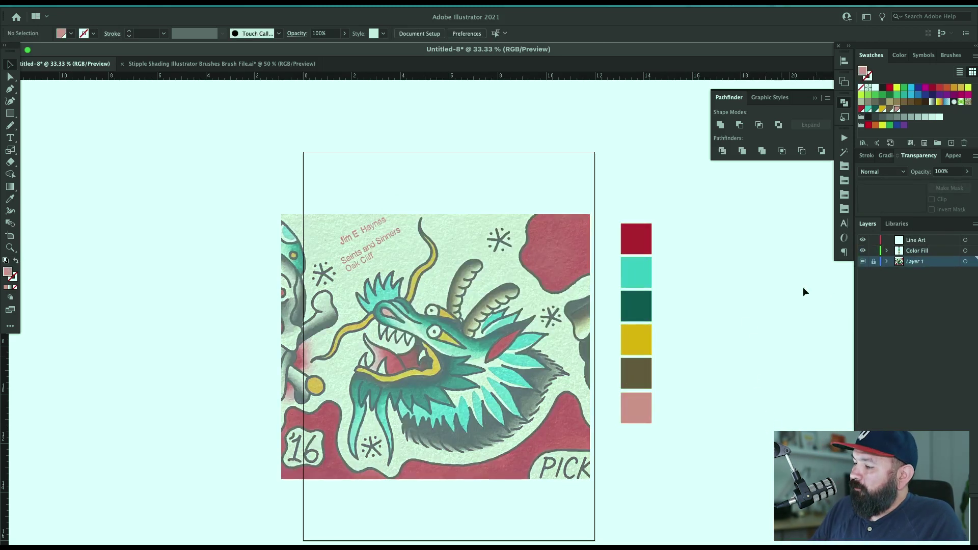
Make the Line Art layer active and choose the black swatch for drawing over the dragon's head.
key("z")
left_click_drag(433, 249, 627, 315)
left_click_drag(628, 314, 639, 395)
left_click_drag(554, 400, 646, 254)
left_click_drag(692, 328, 681, 315)
key("v")
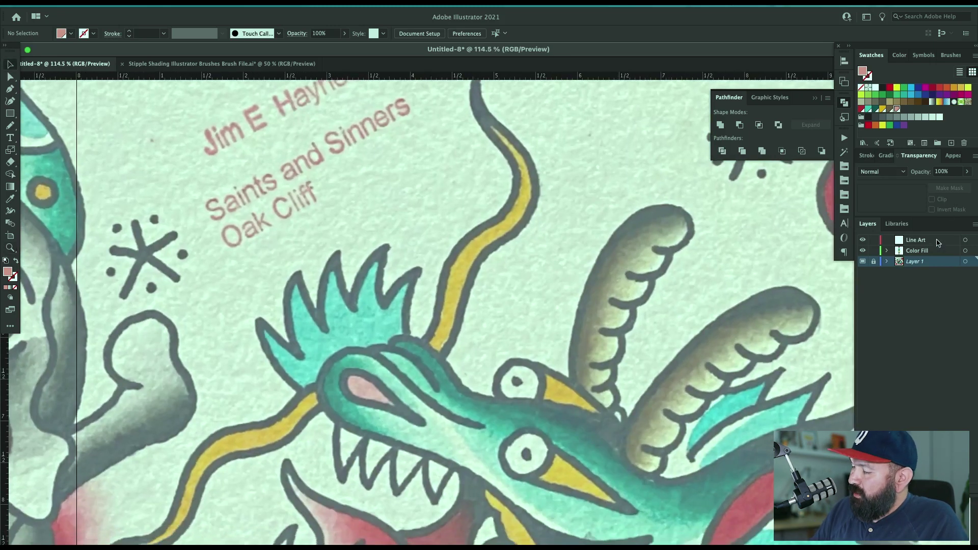
left_click(936, 245)
left_click(878, 87)
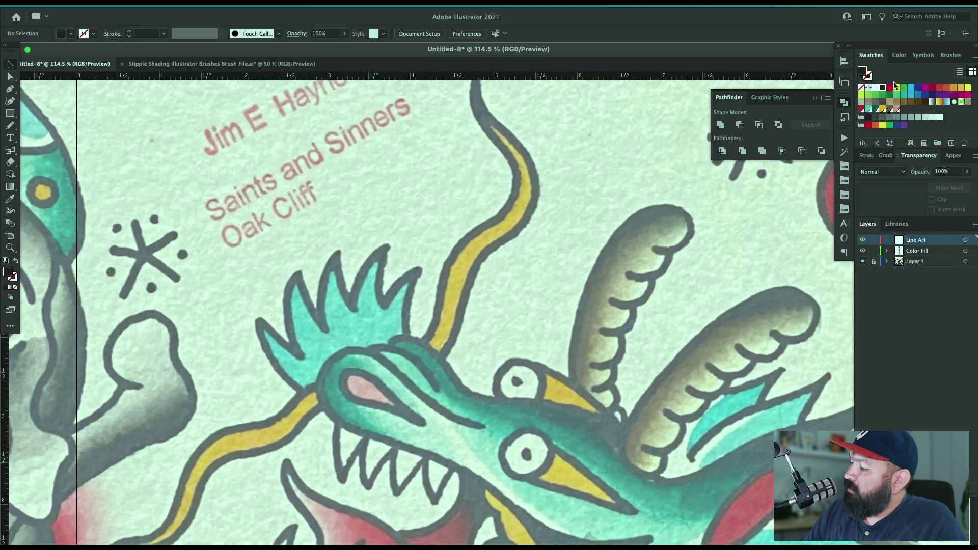
Assign the black to the stroke with no fill, and give the stroke round caps and round corner joins.
left_click(869, 156)
key("x")
left_click(887, 110)
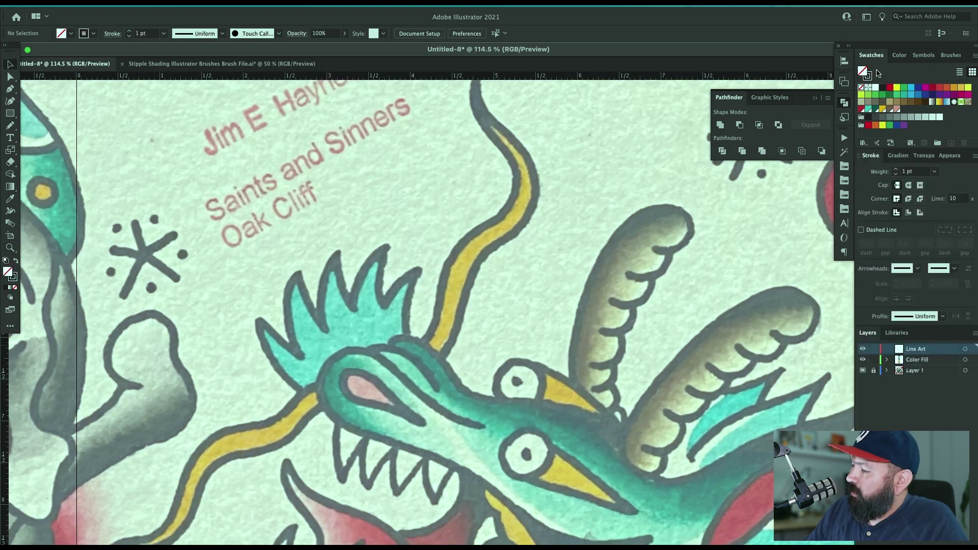
left_click(910, 186)
left_click(909, 199)
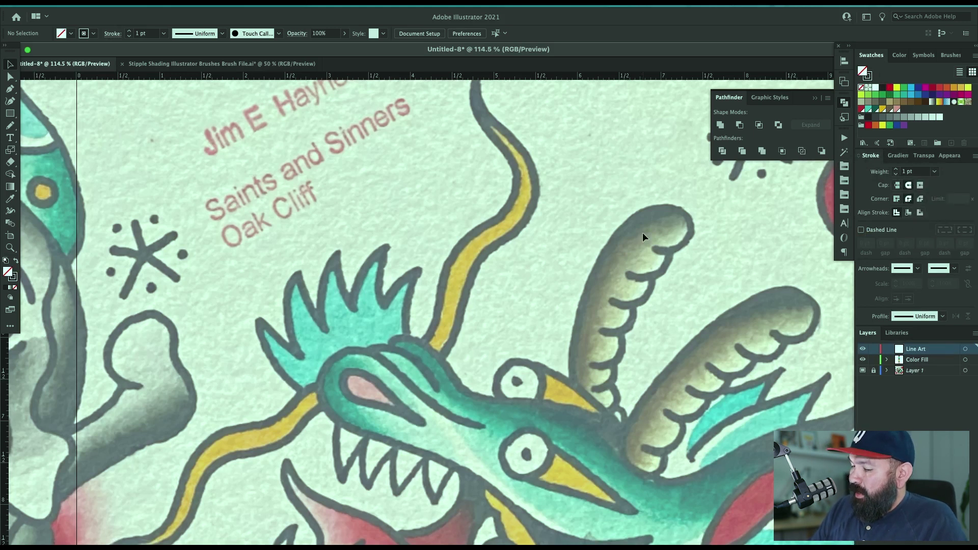
Draw a straight Pen line along the outer edge of the crest's rightmost spike, from base to tip.
key("p")
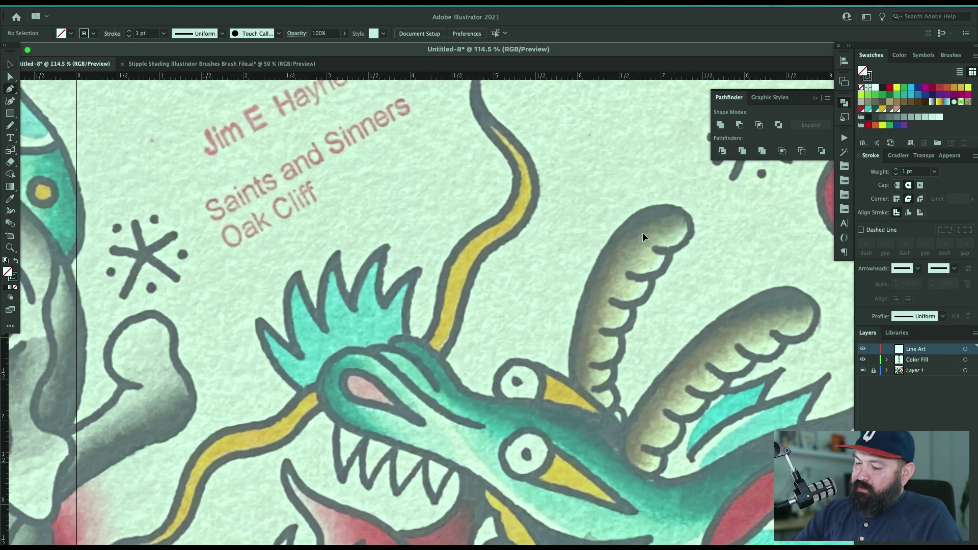
left_click(406, 337)
left_click(419, 272)
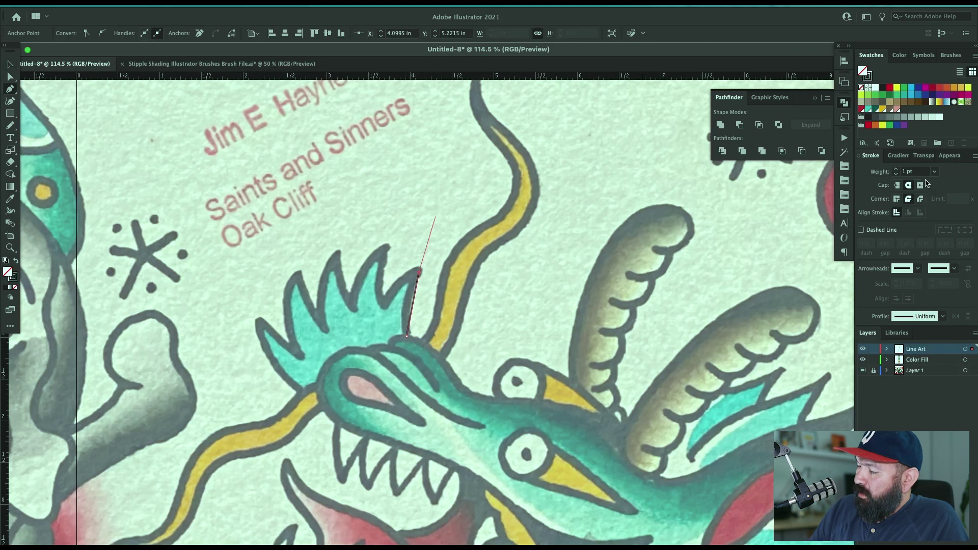
left_click(742, 294, "super")
key("v")
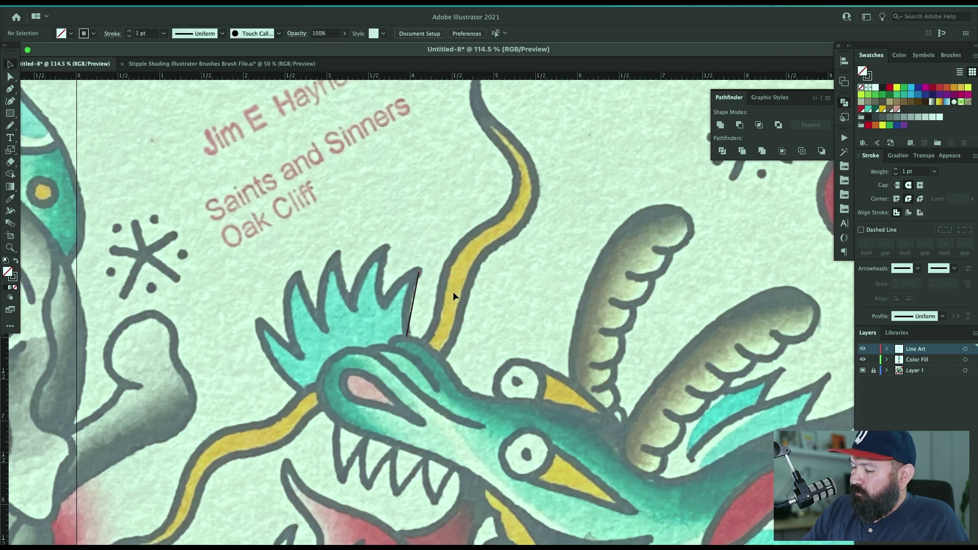
Thicken the crest line to a stroke weight of 8 pt.
key("ctrl+a")
left_click(896, 168)
left_click(896, 168)
left_click(896, 168)
left_click(896, 169)
left_click(896, 169)
left_click(897, 169)
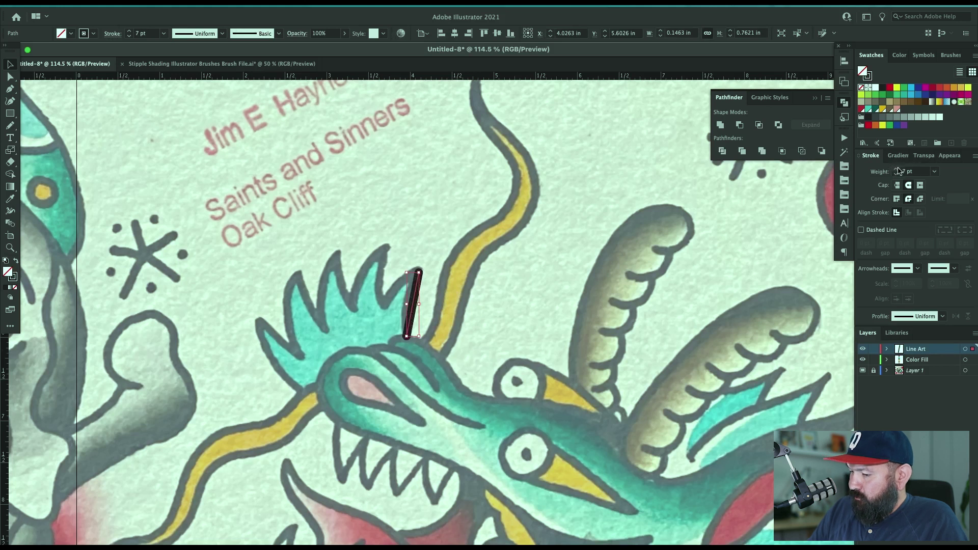
left_click(542, 351)
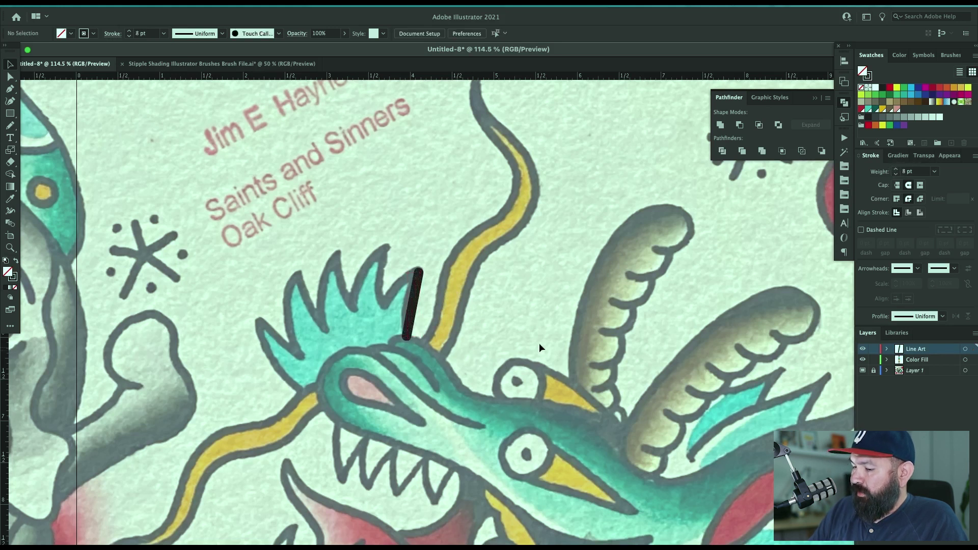
Try a 10 pt stroke weight on the crest line and test it with a short brush stroke beside the nose.
left_click_drag(438, 292, 404, 286)
left_click_drag(921, 172, 881, 142)
type("10")
key("Return")
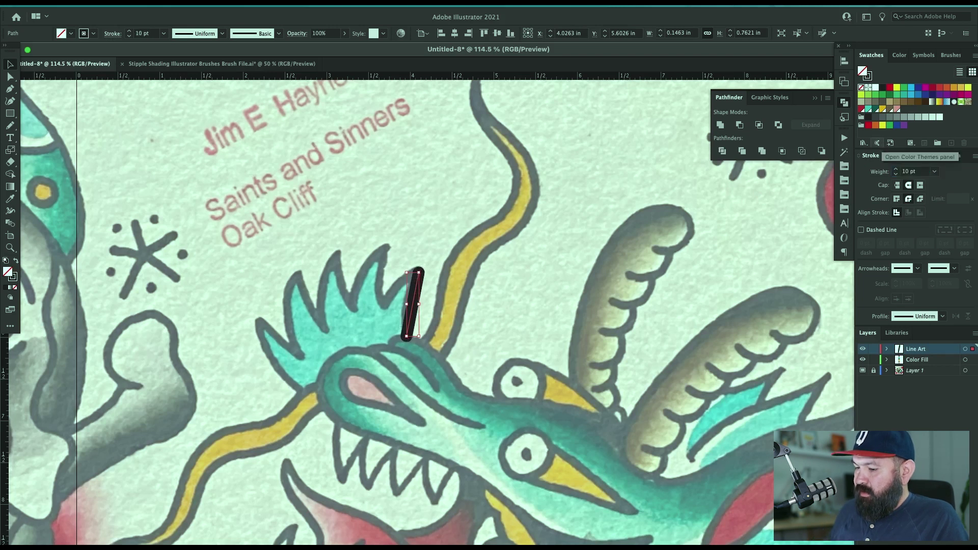
key("super+shift+a")
key("b")
left_click_drag(418, 352, 446, 387)
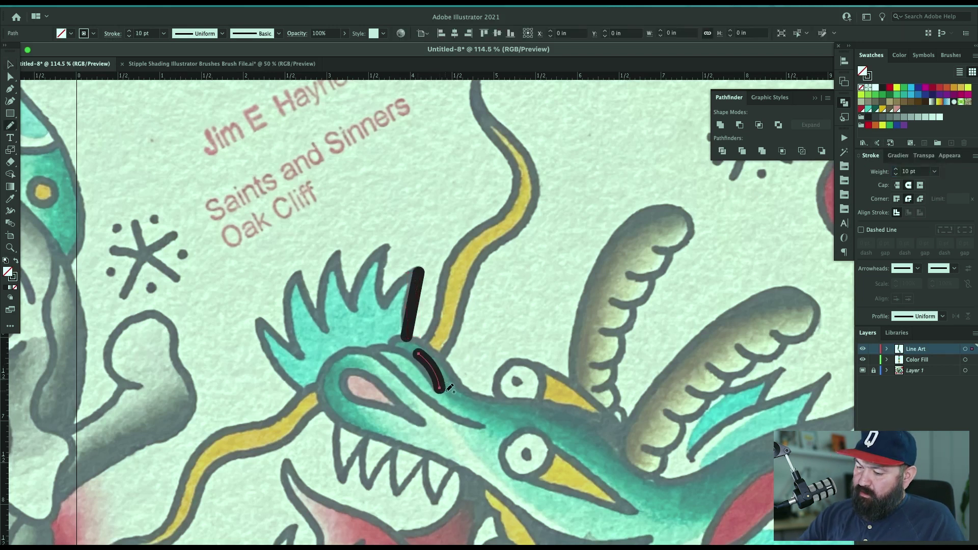
key("super+z")
Return the crest line's stroke weight to 8 pt.
key("v")
left_click_drag(438, 295, 407, 289)
left_click(917, 172)
type("8")
key("Return")
key("super+shift+a")
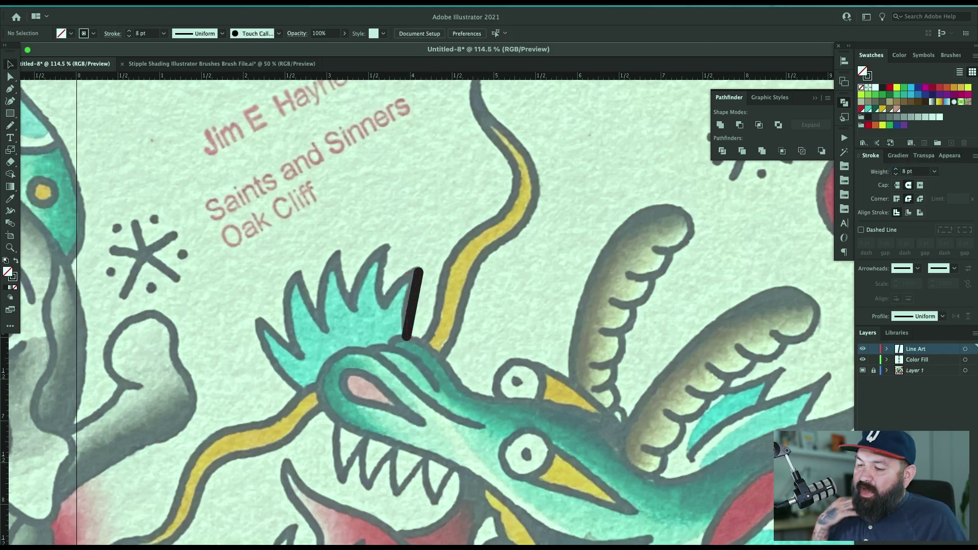
Extend the crest line with straight Pen segments from the rightmost spike's tip across to the middle spike's tip.
left_click_drag(470, 290, 515, 265)
left_click(459, 275)
key("p")
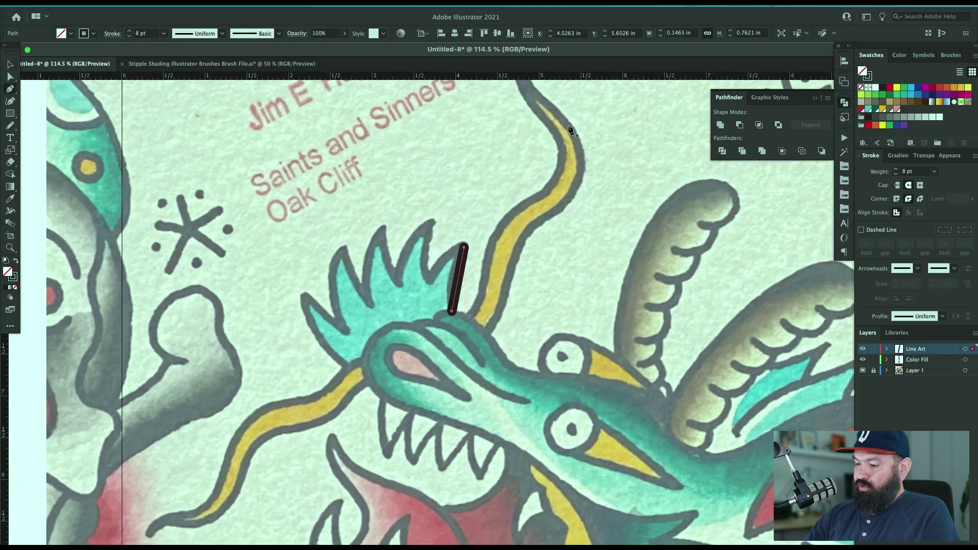
left_click(463, 248)
left_click(430, 281)
left_click(429, 223)
left_click(400, 285)
left_click(381, 232)
Continue the straight crest segments over the two leftmost spikes and down to the crest's base at the snout.
key("super+shift+a")
left_click(370, 303)
left_click(345, 253)
left_click(345, 331)
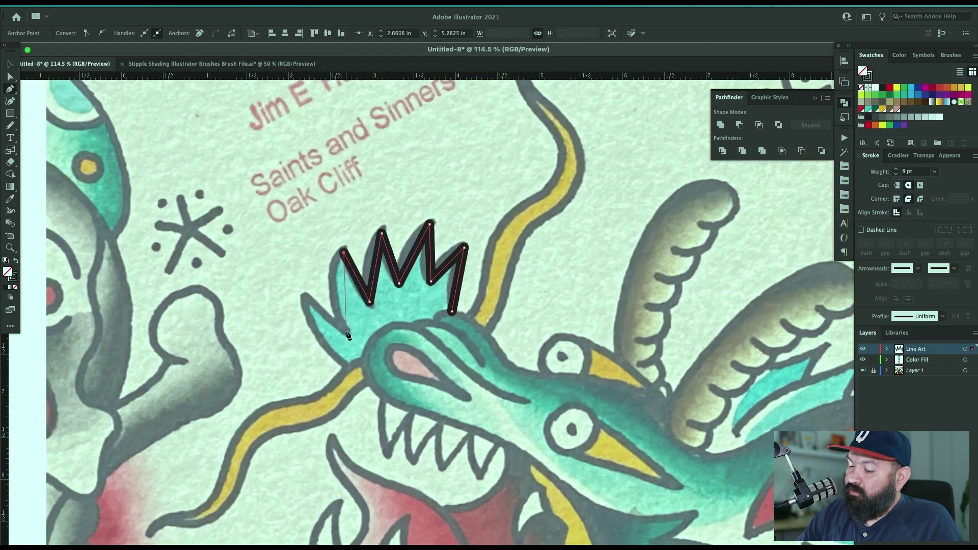
left_click(305, 298)
left_click(347, 366)
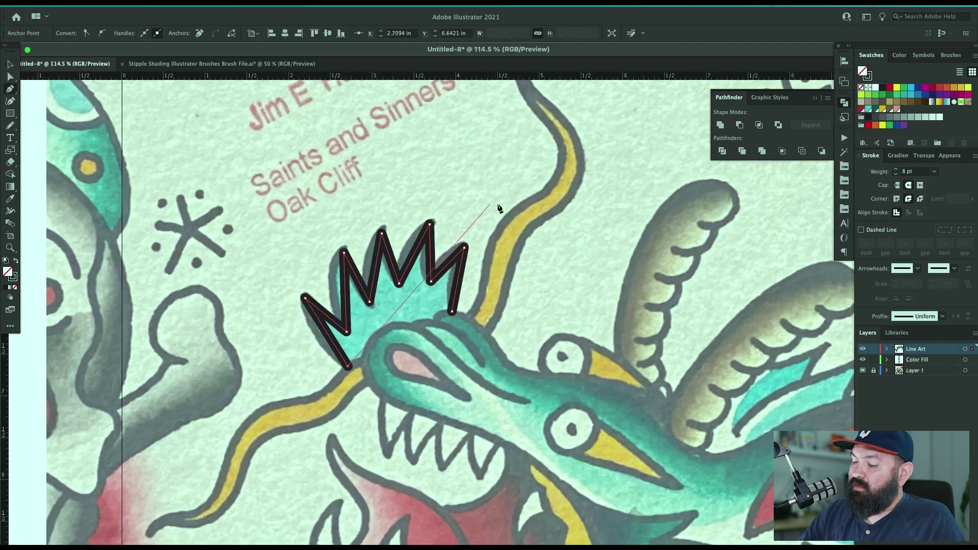
Bend the straight segments of the crest's two rightmost spikes to follow the curves of the reference.
key("z")
left_click_drag(295, 309, 315, 425)
left_click_drag(579, 351, 513, 357)
key("v")
key("p")
key("v")
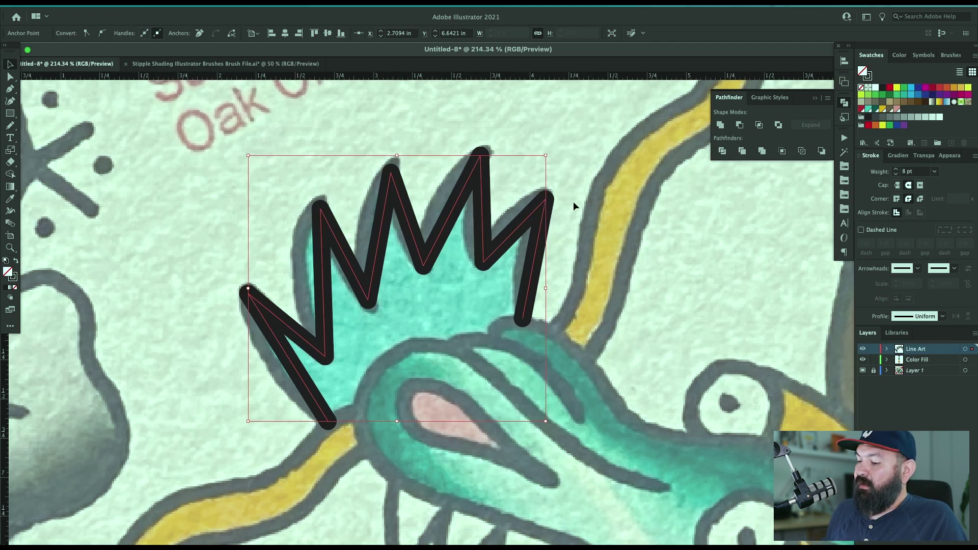
key("p")
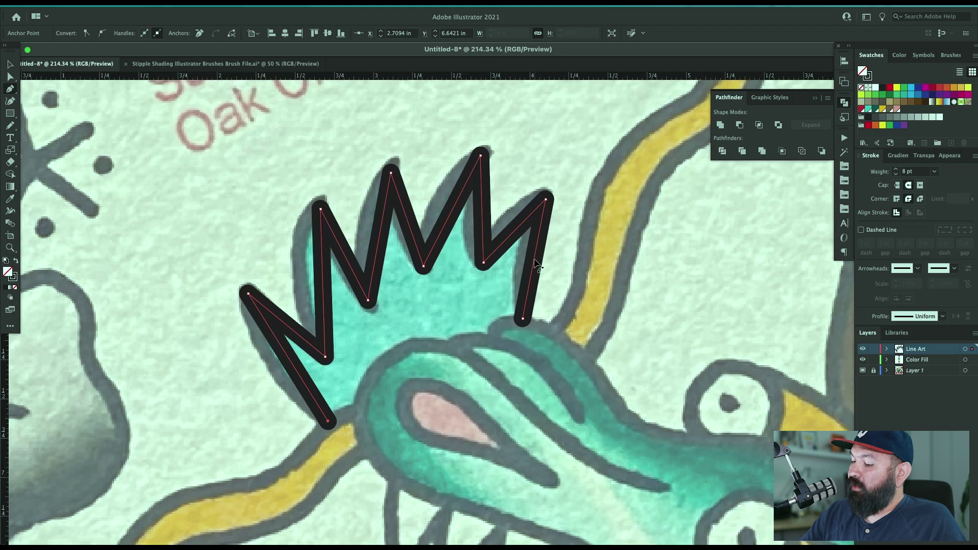
left_click_drag(535, 263, 527, 264)
left_click_drag(518, 228, 441, 214)
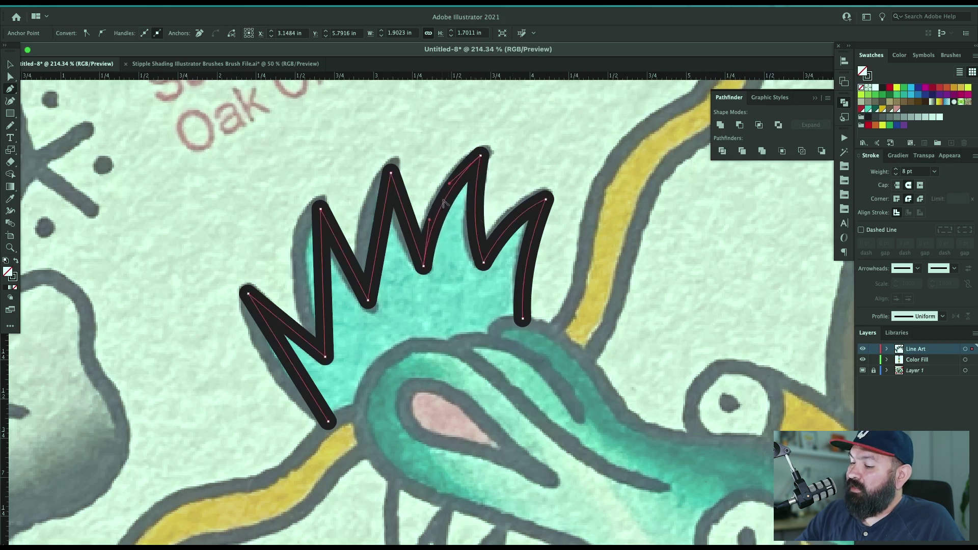
Bend the remaining segments of the crest's three leftmost spikes to match the reference, and deselect the finished outline.
left_click_drag(382, 232, 405, 225)
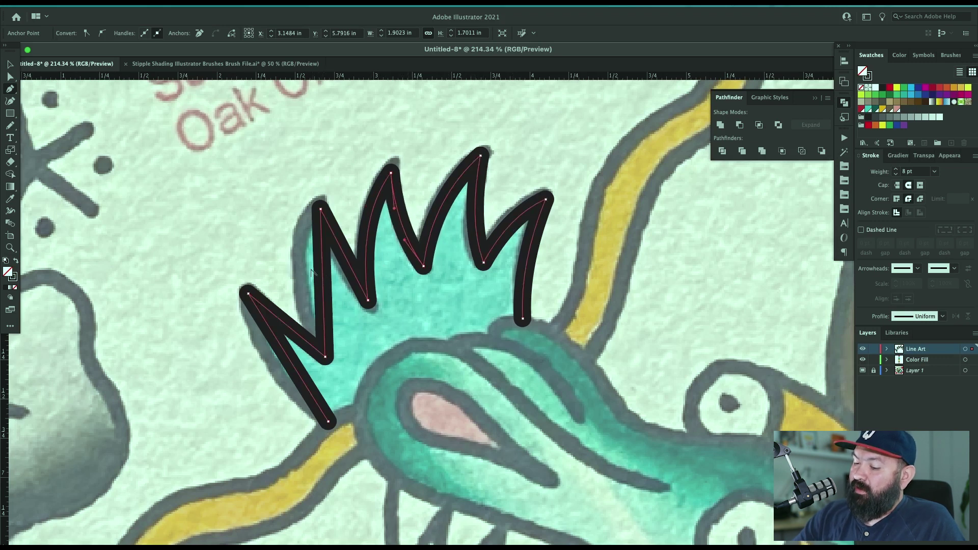
left_click_drag(322, 275, 345, 261)
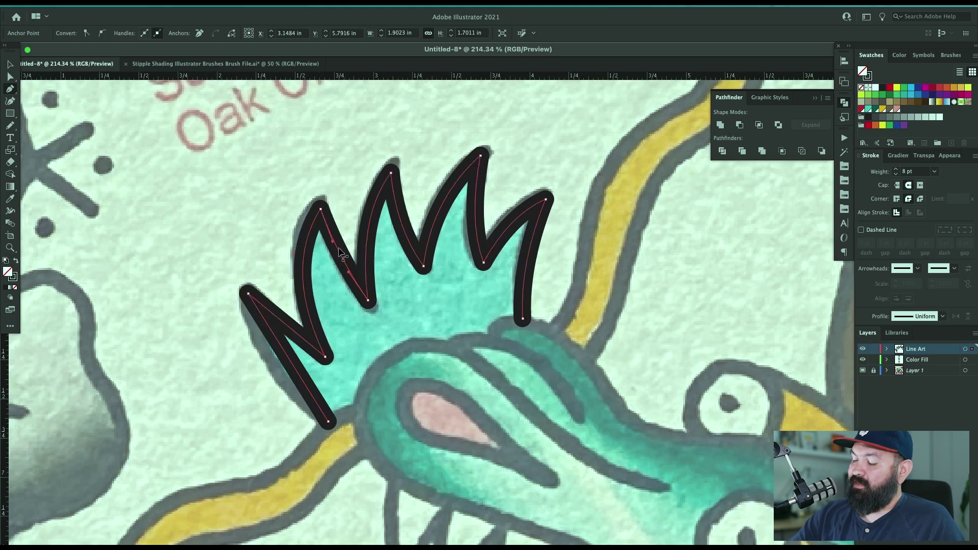
left_click_drag(293, 370, 279, 375)
left_click_drag(290, 328, 288, 330)
key("v")
left_click(788, 292)
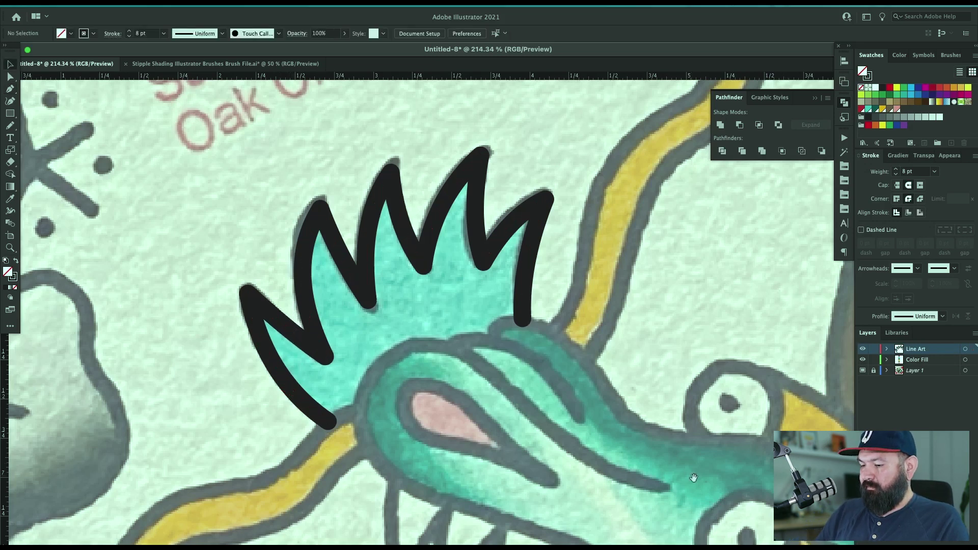
Start a new curved Pen path along the nose ridge, from in front of the lower eye toward the nostril.
left_click_drag(694, 478, 625, 354)
left_click_drag(749, 328, 727, 321)
key("p")
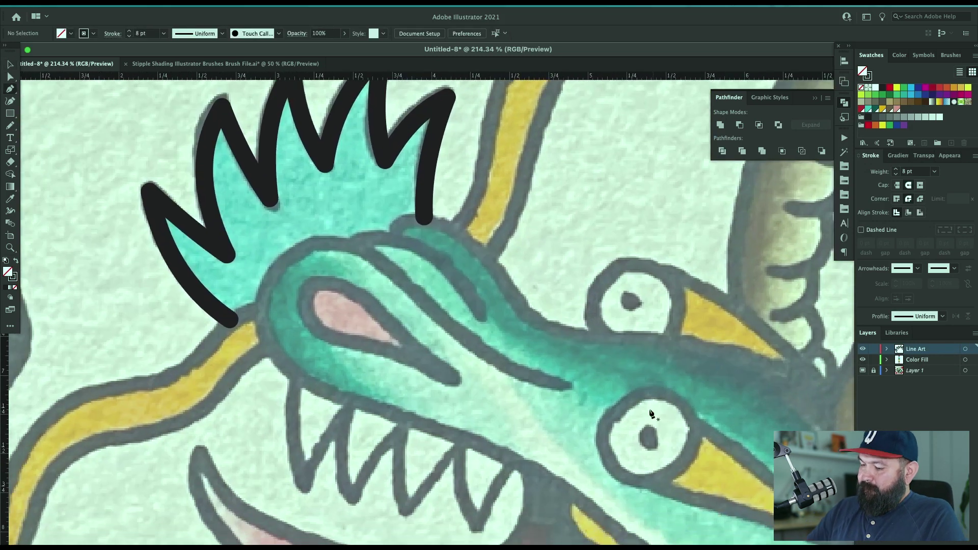
left_click(564, 386)
left_click_drag(462, 332, 422, 291)
left_click_drag(300, 251, 255, 295)
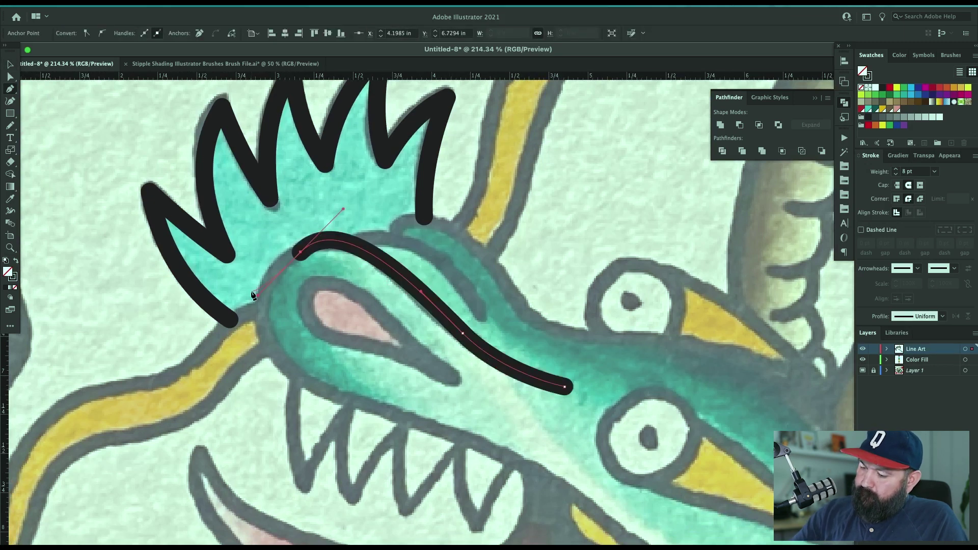
left_click_drag(309, 383, 370, 430)
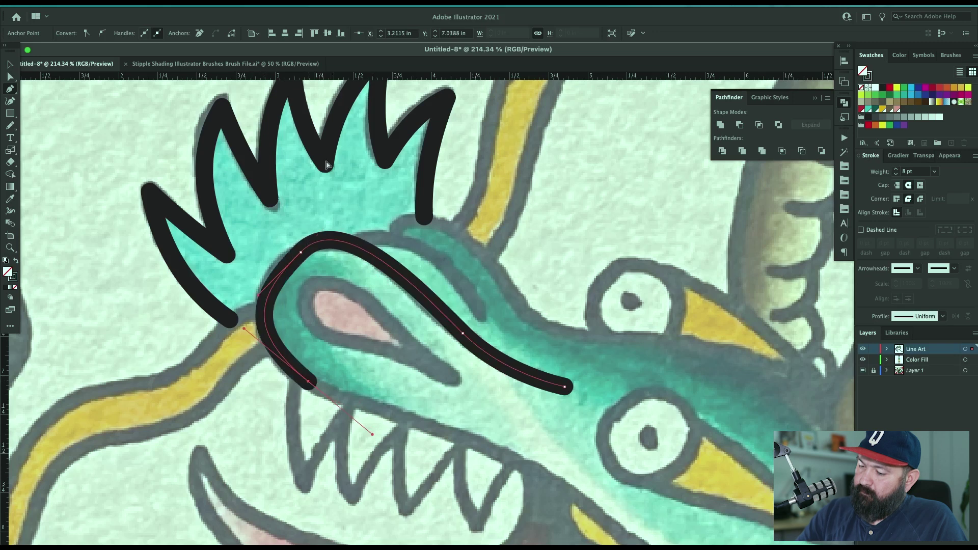
key("super+z")
key("super+z")
Continue the path around the snout's tip and along the upper jaw to the first cheek point, ending in a corner.
left_click_drag(279, 268, 220, 339)
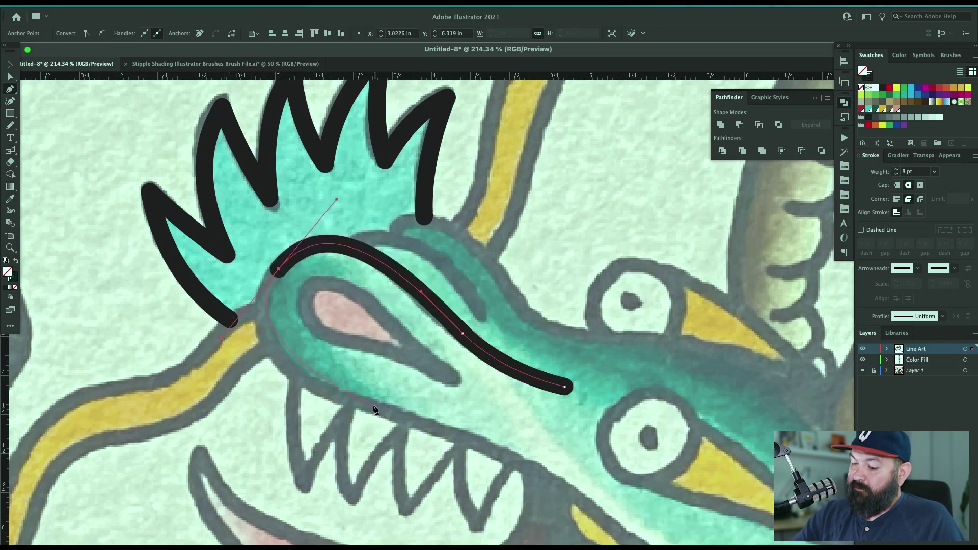
mouse_move(344, 399)
left_mouse_down()
mouse_move(513, 459)
mouse_move(581, 504)
left_mouse_up()
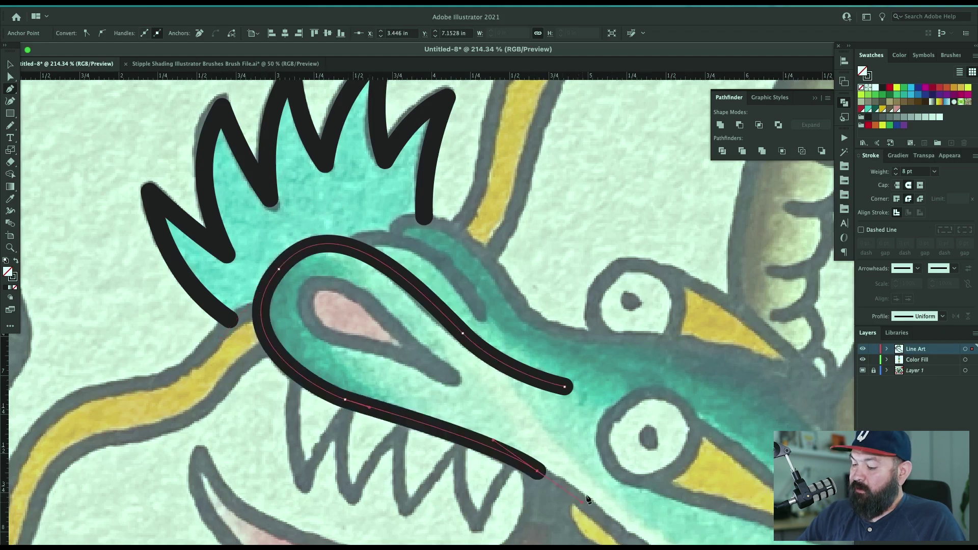
scroll(516, 282, "down", 6)
scroll(516, 282, "right", 3)
left_click_drag(521, 287, 566, 305)
left_click_drag(704, 297, 750, 274)
left_click(704, 297)
Extend the outline through the notch behind the cheek and around the next pointed frill to its inner base.
left_click(635, 349)
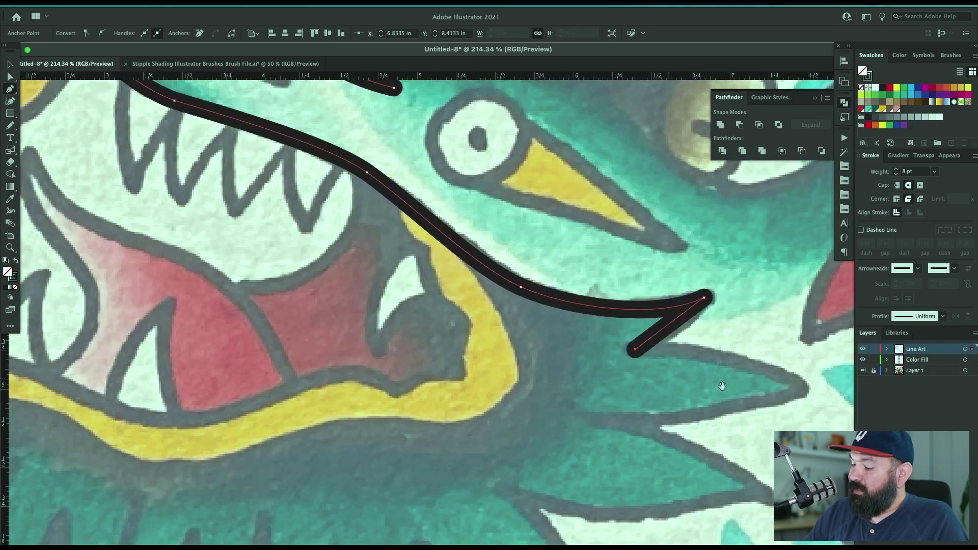
left_click_drag(721, 386, 631, 323)
left_click_drag(710, 328, 757, 364)
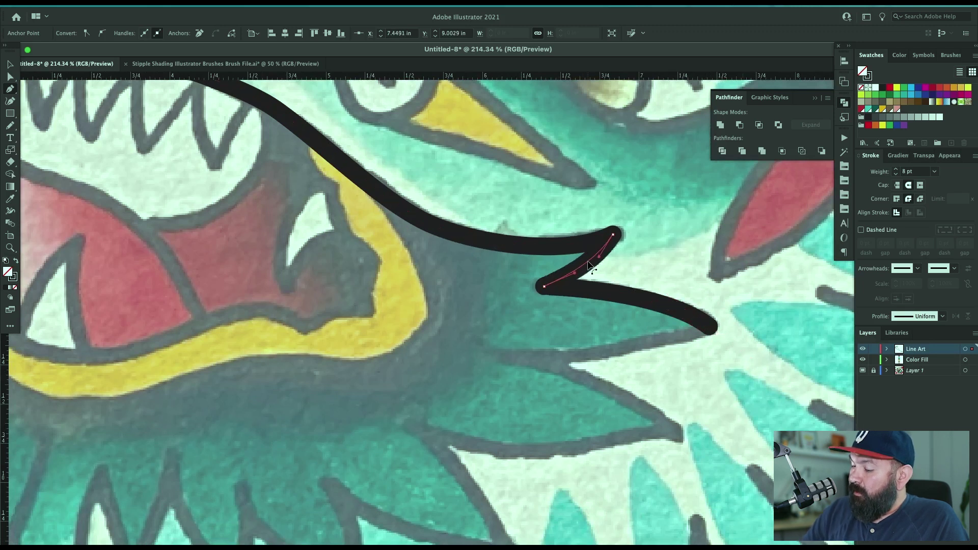
left_click(708, 327)
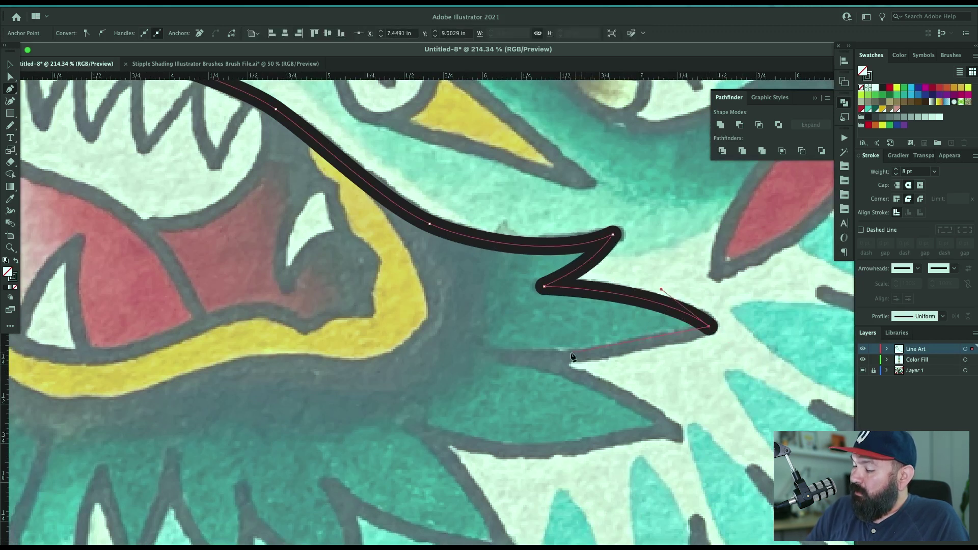
left_click_drag(500, 356, 375, 351)
scroll(520, 340, "down", 5)
scroll(520, 340, "right", 5)
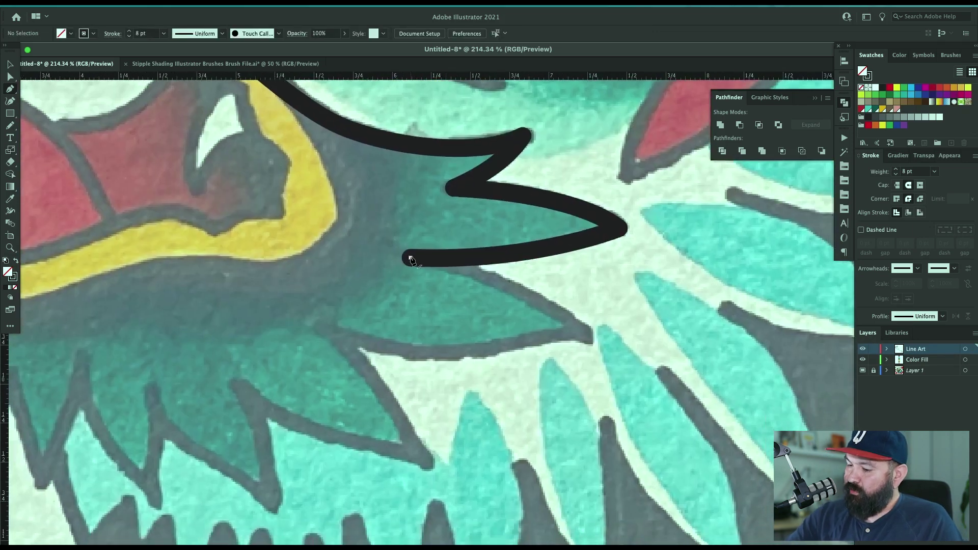
Continue the outline from the inner notch around the next pointed cheek frill and back to its inner base, with corner points.
left_click(411, 258)
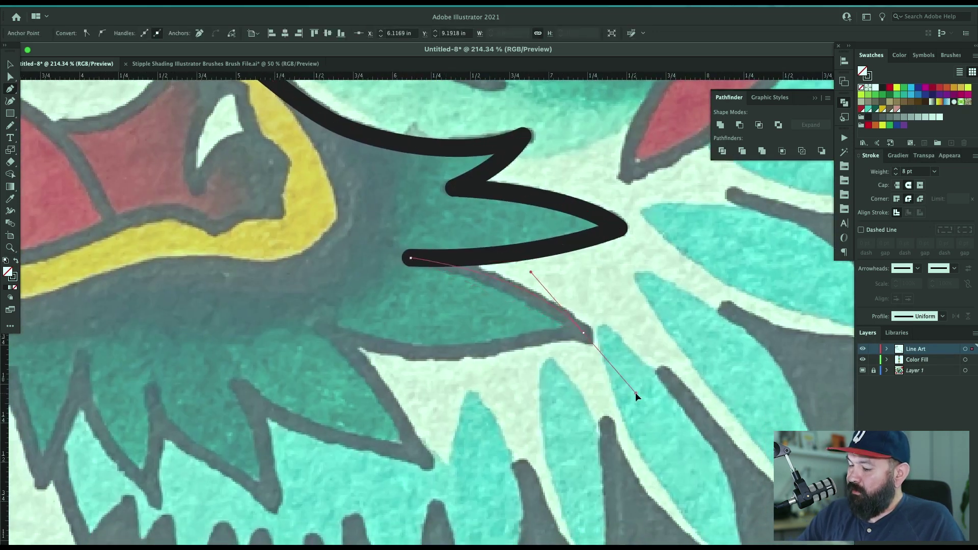
left_click_drag(584, 332, 622, 360)
left_click(584, 334)
left_click_drag(507, 345, 459, 351)
left_click_drag(324, 332, 290, 310)
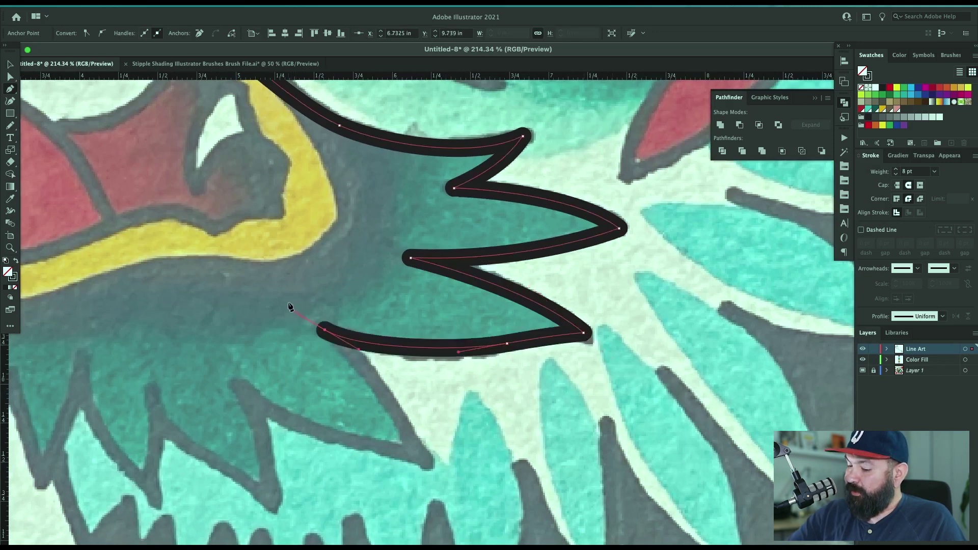
left_click(325, 331)
Extend the outline down to the following frill's tip and back along its underside to the inner notch, ending in a corner.
left_click_drag(429, 358, 494, 155)
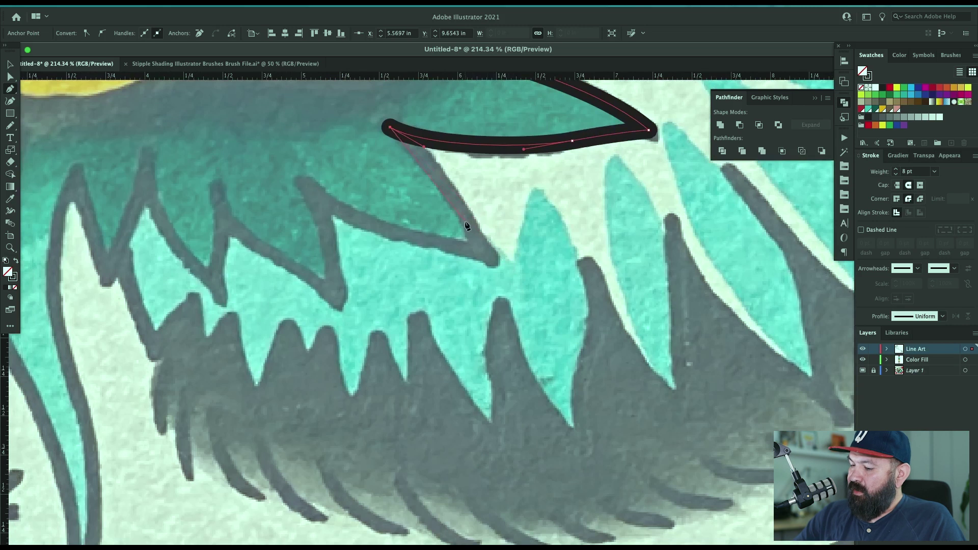
left_click_drag(489, 258, 520, 320)
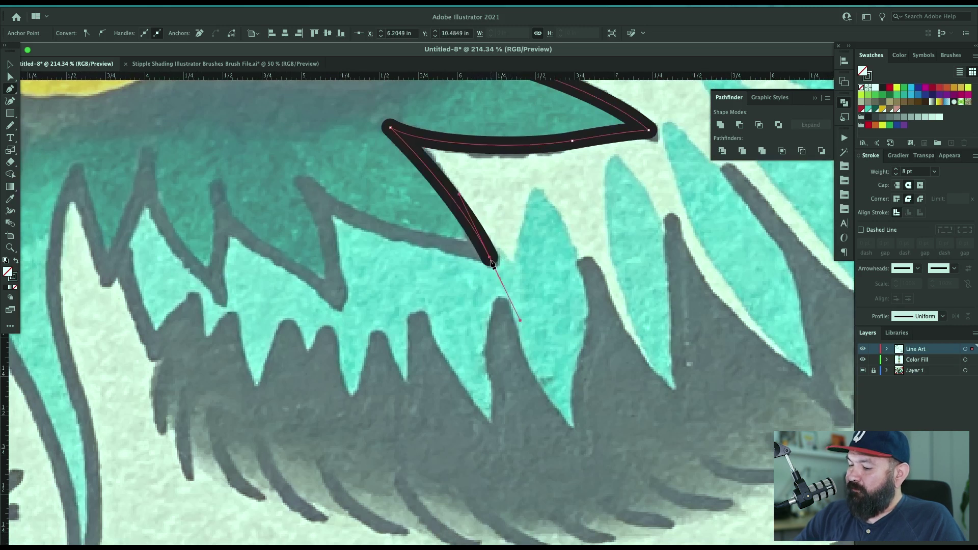
left_click(491, 259)
left_click_drag(429, 239, 373, 227)
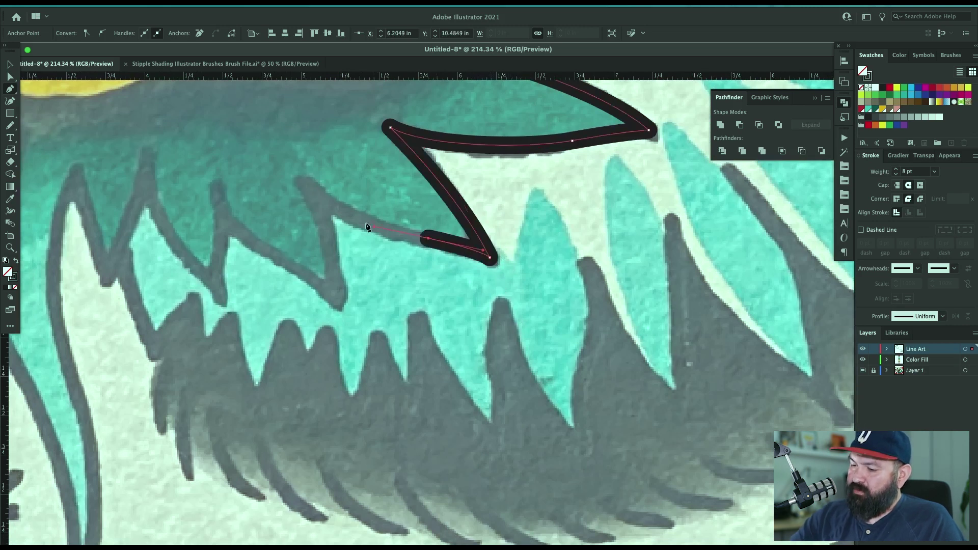
left_click_drag(307, 184, 285, 159)
left_click(307, 184)
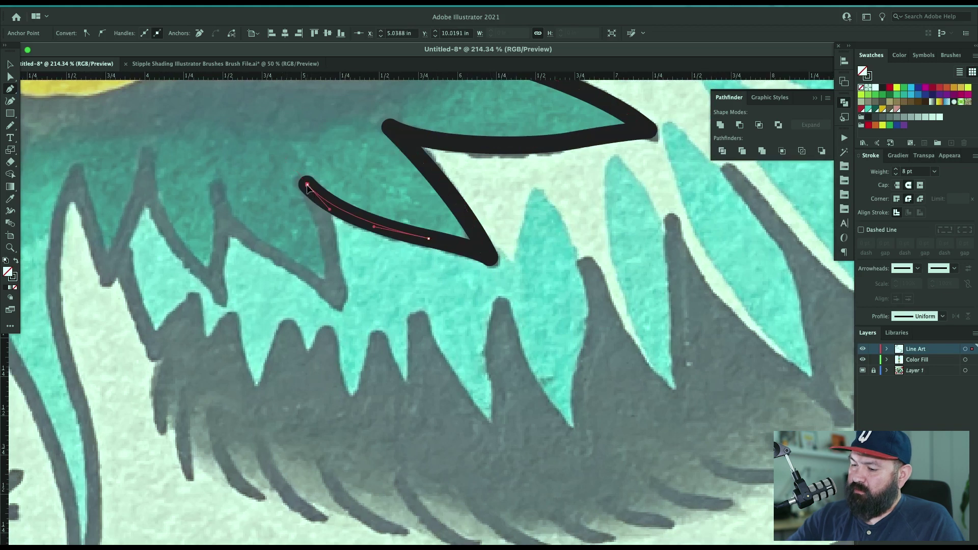
Zigzag the outline around the next three smaller frills below the jaw, making corners at their tips and notches.
left_click(338, 292)
left_click_drag(217, 187, 534, 156)
left_click(218, 188)
left_click_drag(535, 219, 533, 245)
left_click(536, 267)
left_click_drag(462, 131, 460, 105)
left_click(462, 131)
left_click_drag(424, 248, 418, 137)
left_click(425, 248)
Carry the outline down the long hanging strand to its tip and back up its other side, and deselect the path.
left_click(391, 140)
left_click_drag(458, 275, 457, 344)
left_click(427, 414)
left_click_drag(415, 230, 380, 145)
left_click_drag(380, 145, 434, 449)
left_click_drag(403, 319, 406, 280)
key("super+shift+a")
Trace the two leftmost frills below the jaw as a separate curved path with corner points, and deselect it.
left_click_drag(467, 341, 479, 327)
left_click_drag(444, 218, 424, 277)
left_click_drag(390, 345, 361, 380)
left_click(389, 346)
left_click_drag(374, 224, 380, 166)
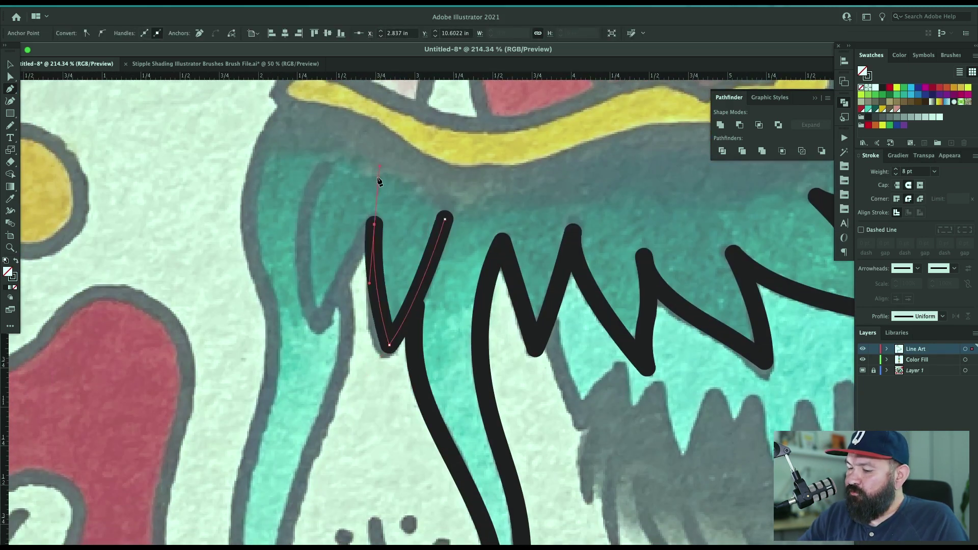
left_click(375, 225)
left_click(320, 327)
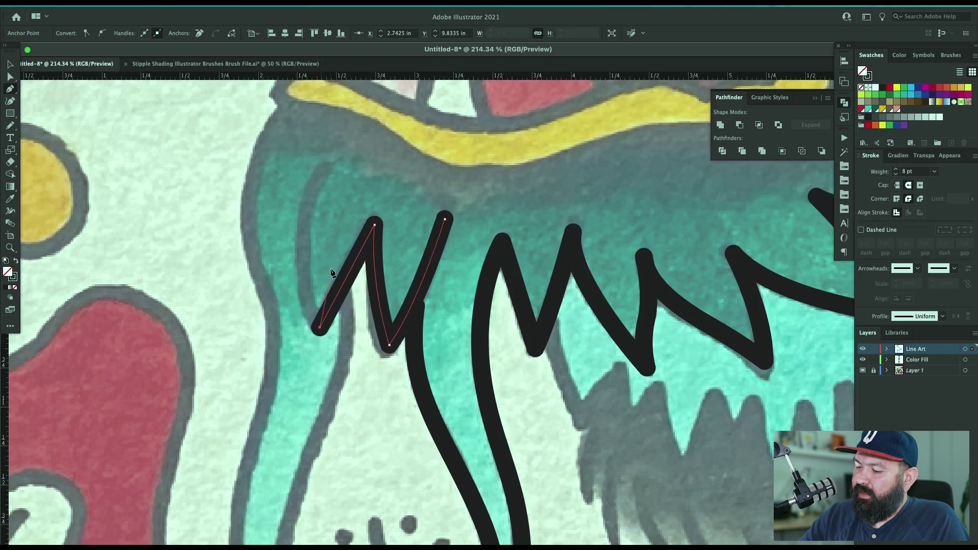
left_click_drag(325, 172, 367, 106)
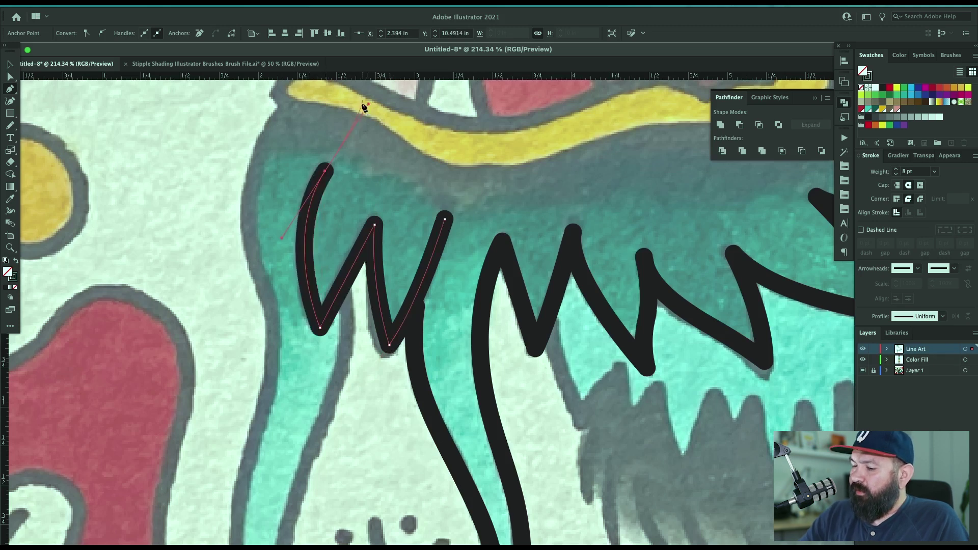
key("super+shift+a")
Select the upper end of the long hanging strand's outline and give the path a butt cap.
key("v")
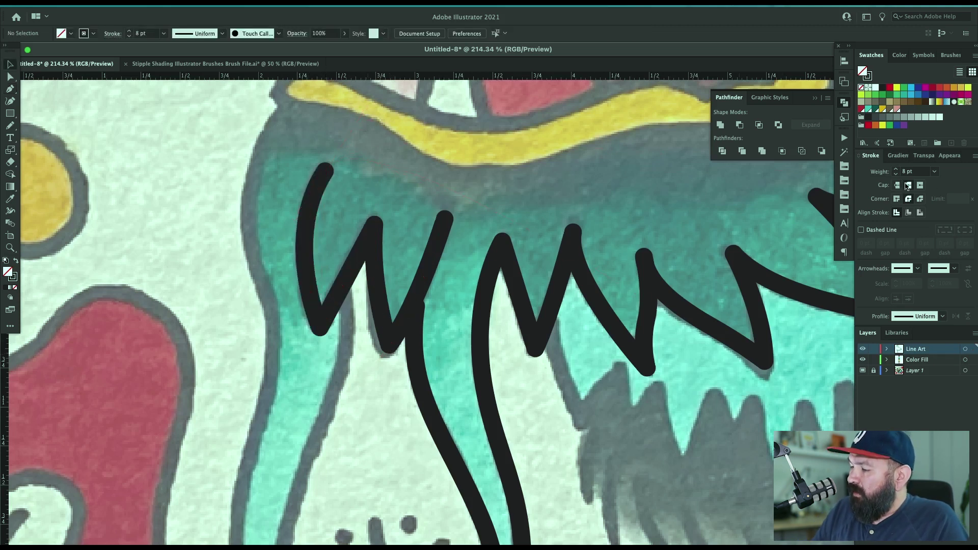
scroll(611, 383, "down", 10)
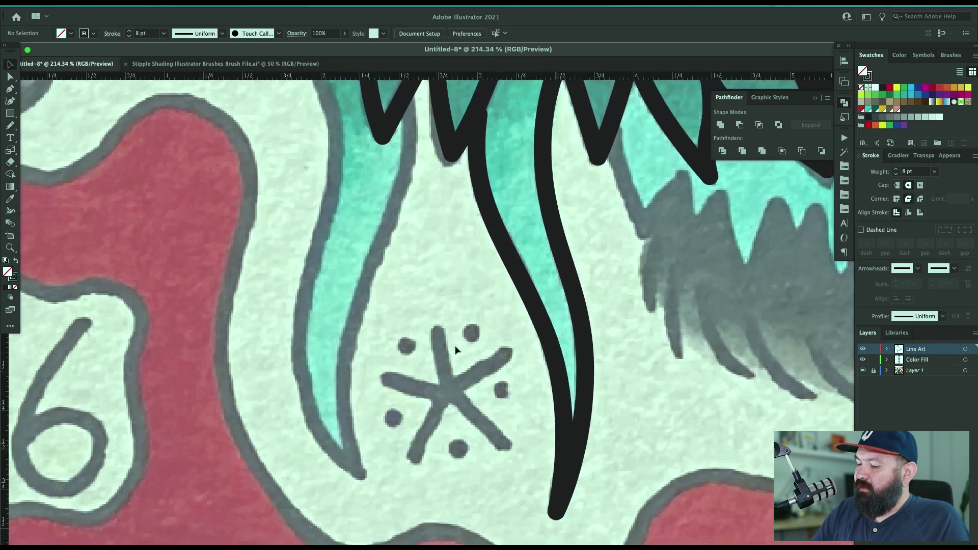
scroll(459, 366, "up", 6)
key("a")
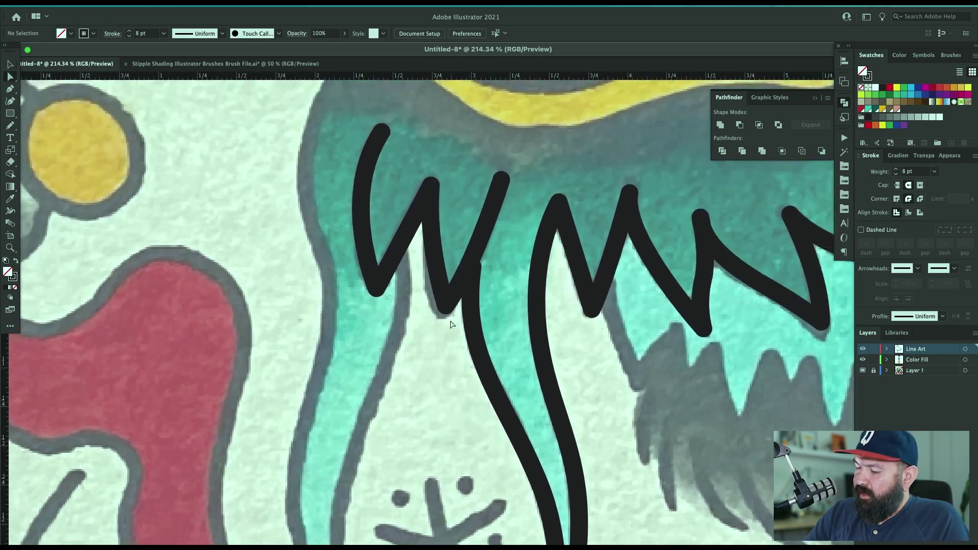
left_click(446, 306)
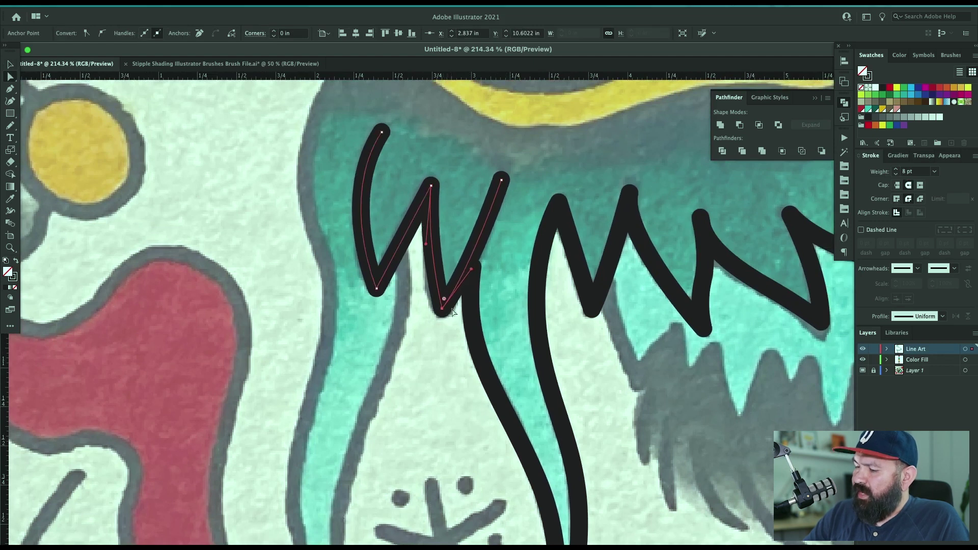
left_click(461, 202)
left_click_drag(489, 186, 392, 375)
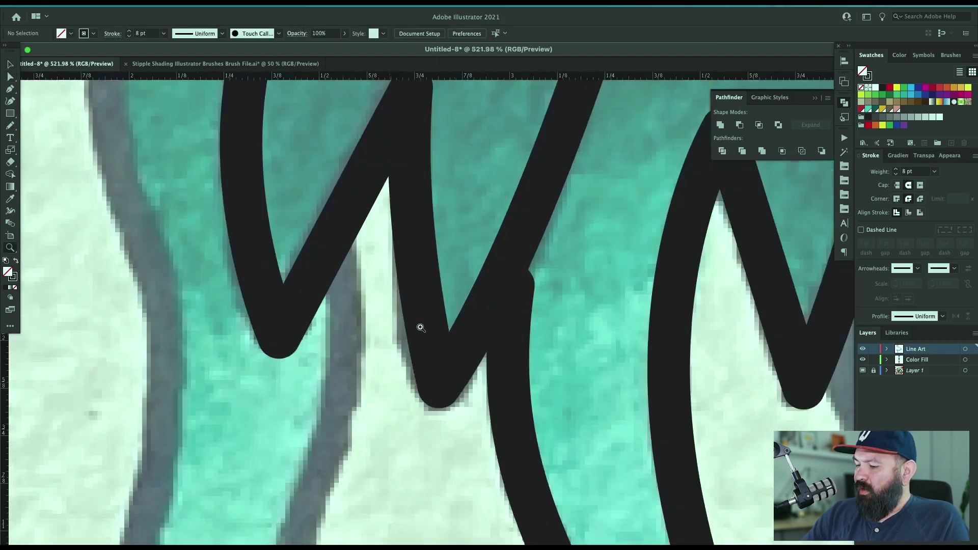
left_click(509, 280)
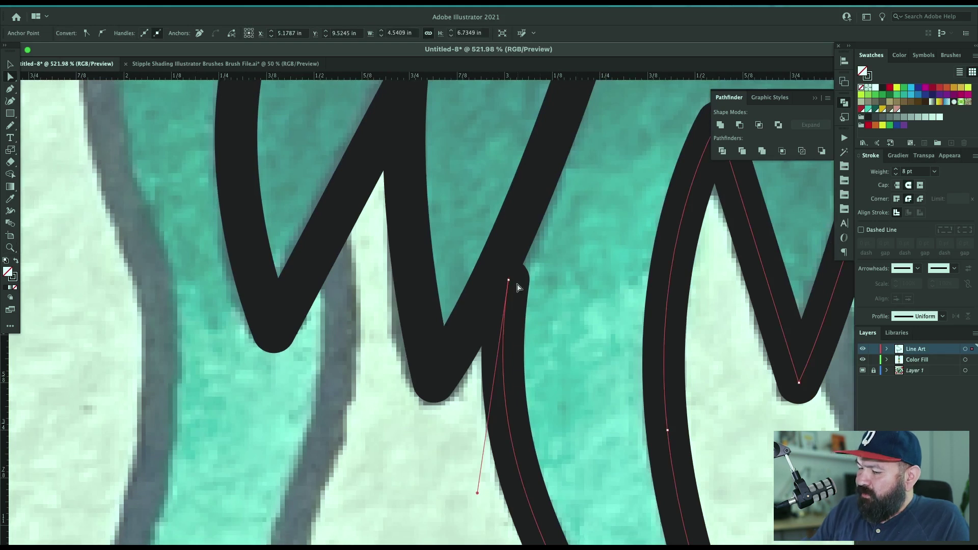
left_click(618, 245)
left_click(509, 281)
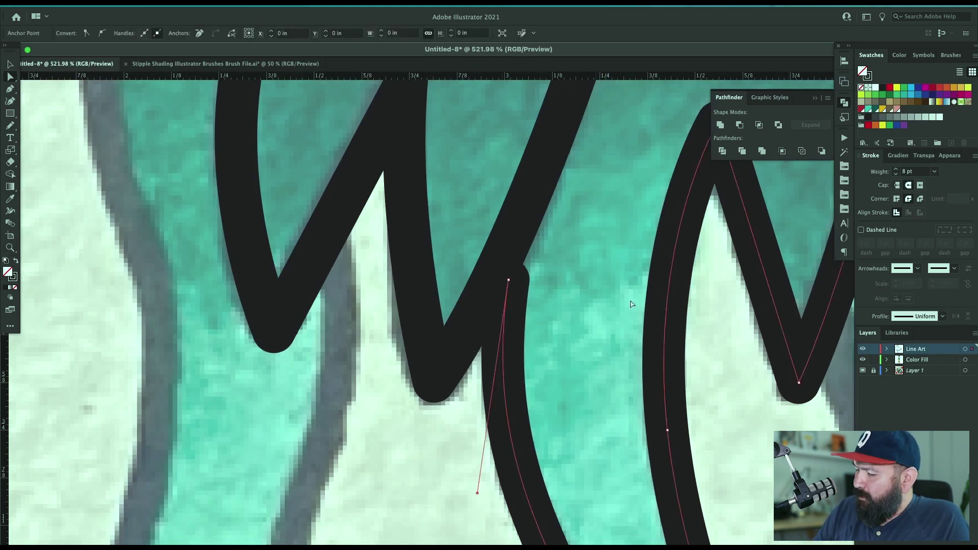
left_click(897, 185)
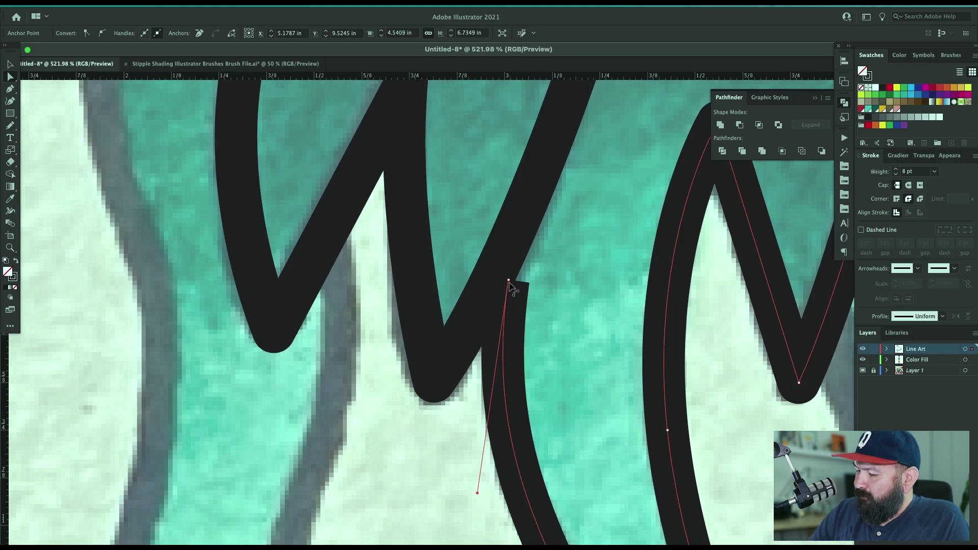
Move the strand's upper end anchor so it tucks under the neighbouring frill's stroke, and deselect the path.
left_click_drag(511, 285, 501, 268)
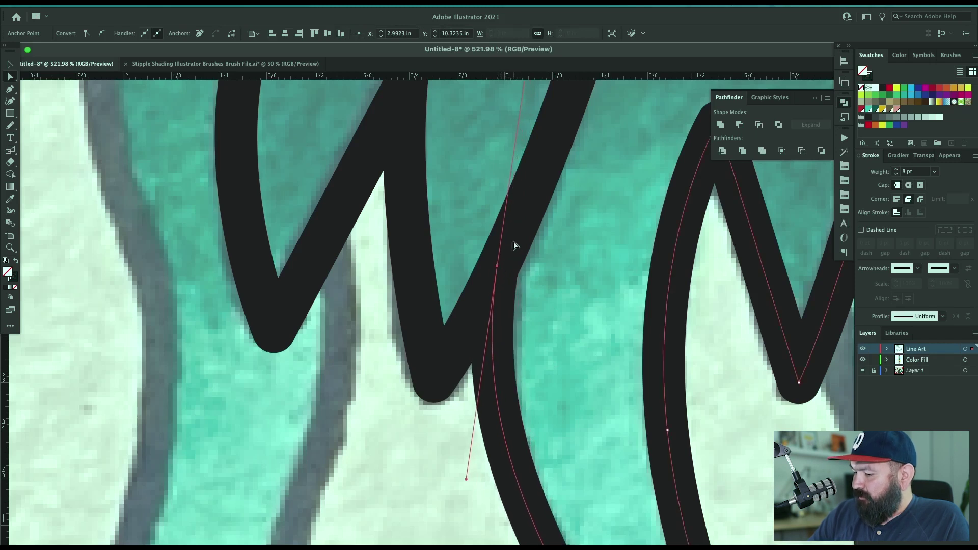
left_click_drag(498, 267, 500, 269)
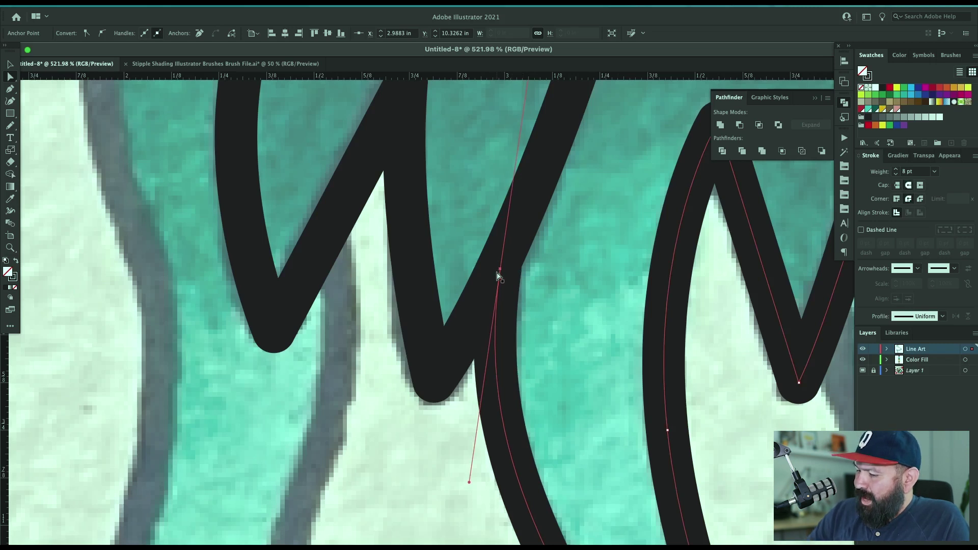
left_click_drag(500, 270, 509, 262)
key("super+z")
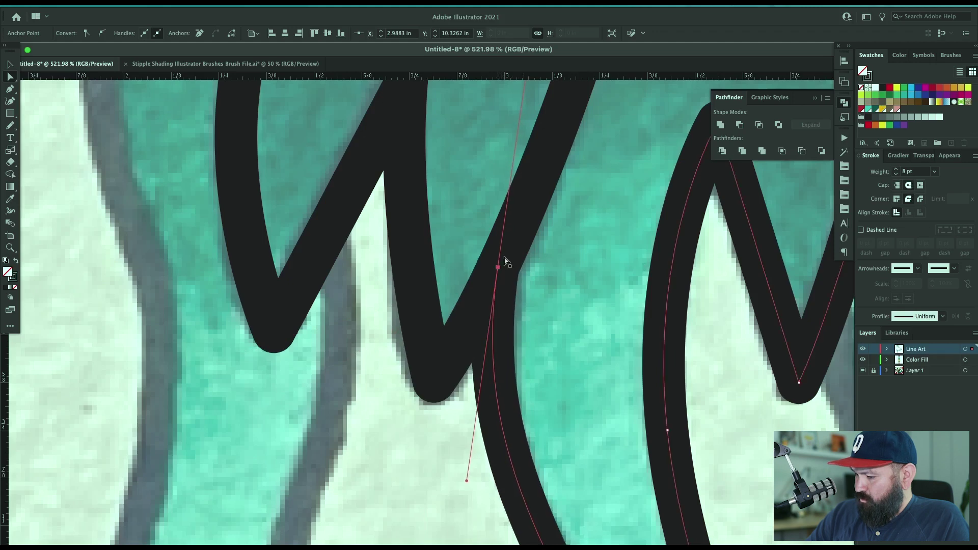
left_click(569, 248)
scroll(531, 393, "down", 3)
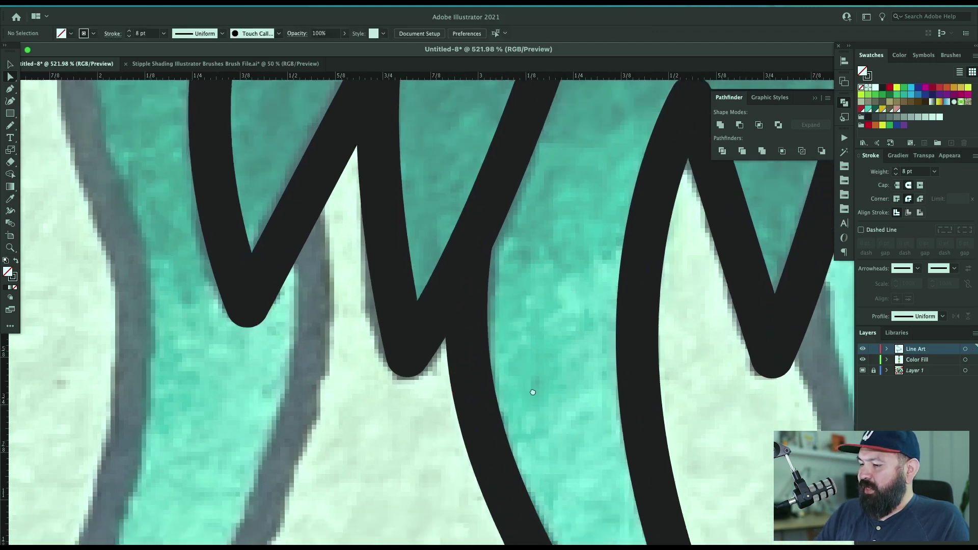
scroll(569, 336, "down", 5)
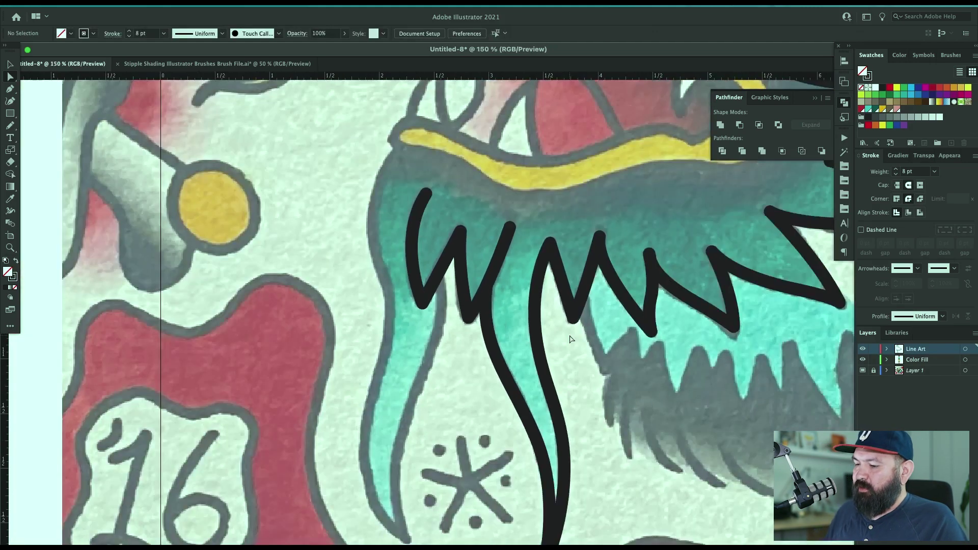
Trace the leftmost long strand from the lower jaw's front down to its tip and back up to the frill, and deselect it.
scroll(541, 272, "down", 1)
key("p")
left_click(399, 139)
left_click_drag(372, 238, 386, 299)
scroll(387, 295, "down", 5)
left_click_drag(439, 219, 420, 271)
left_click_drag(467, 374, 509, 404)
left_click(468, 374)
mouse_move(462, 273)
left_mouse_down()
mouse_move(484, 221)
mouse_move(417, 373)
left_mouse_up()
left_click_drag(437, 270, 429, 225)
key("super+shift+a")
Start a Pen path at the upper jaw line and trace the yellow lip's inner edge down around the back of the mouth.
left_click_drag(701, 366, 548, 384)
left_click_drag(560, 193, 408, 456)
key("z")
left_click_drag(265, 326, 305, 326)
mouse_move(327, 433)
left_mouse_down()
mouse_move(629, 372)
mouse_move(468, 332)
left_mouse_up()
key("p")
left_click(612, 151)
left_click_drag(640, 203, 665, 214)
left_click_drag(656, 254, 667, 266)
left_click(681, 276)
left_click_drag(674, 328, 685, 351)
left_click(674, 327)
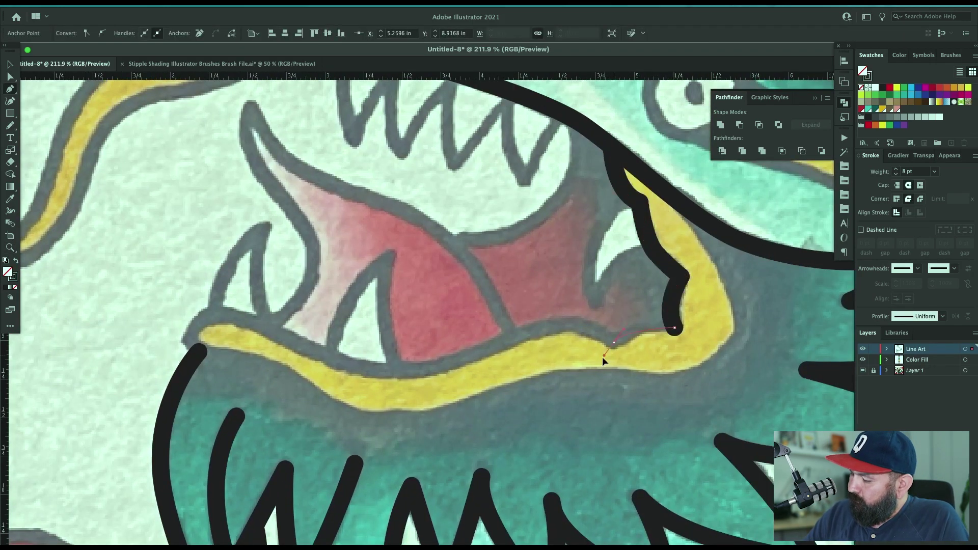
Continue the path along the lower lip's inner edge to the rounded front end of the yellow band.
left_click(614, 342)
left_click(517, 336)
left_click(343, 359)
left_click(197, 332)
Trace back along the underside of the yellow lip and up to the upper jaw line, and deselect the path.
left_click(233, 357)
left_click_drag(312, 390, 329, 408)
left_click_drag(432, 414, 496, 401)
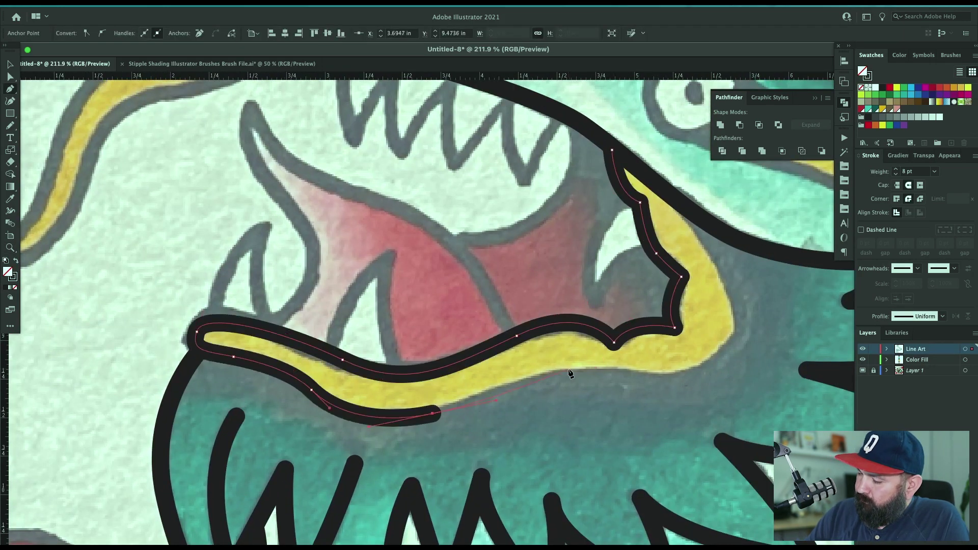
left_click_drag(560, 375, 595, 366)
left_click_drag(660, 378, 687, 376)
left_click_drag(739, 330, 744, 307)
left_click(687, 206)
key("super+shift+a")
key("z")
left_click_drag(693, 198, 733, 158)
left_click_drag(733, 158, 618, 287)
key("a")
left_click(555, 360)
key("super+shift+a")
Draw the front lower tooth as a three-point path rising from the lip, bend both sides to the reference, and deselect it.
key("z")
left_click_drag(492, 322, 433, 331)
left_click_drag(51, 439, 348, 356)
key("p")
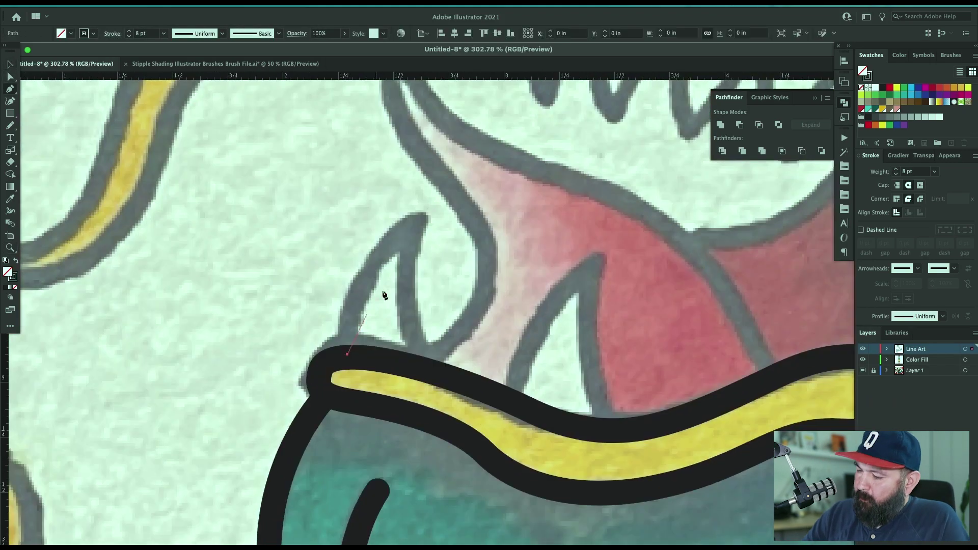
left_click(348, 356)
left_click(415, 225)
left_click(426, 364)
left_click_drag(382, 287, 370, 276)
left_click_drag(421, 300, 412, 281)
key("super+shift+a")
Draw the second lower tooth in front of the tongue as a three-point path, curve both sides, and deselect it.
left_click(508, 400)
left_click(594, 265)
left_click(611, 426)
left_click_drag(552, 333, 538, 320)
left_click_drag(601, 345, 591, 331)
left_click_drag(741, 351, 675, 402)
key("super+shift+a")
Trace the tongue's front edge with a curved path from its raised tip down to the front tooth's base, and deselect it.
left_click(331, 100)
left_click_drag(352, 206, 388, 254)
left_click_drag(423, 316, 417, 362)
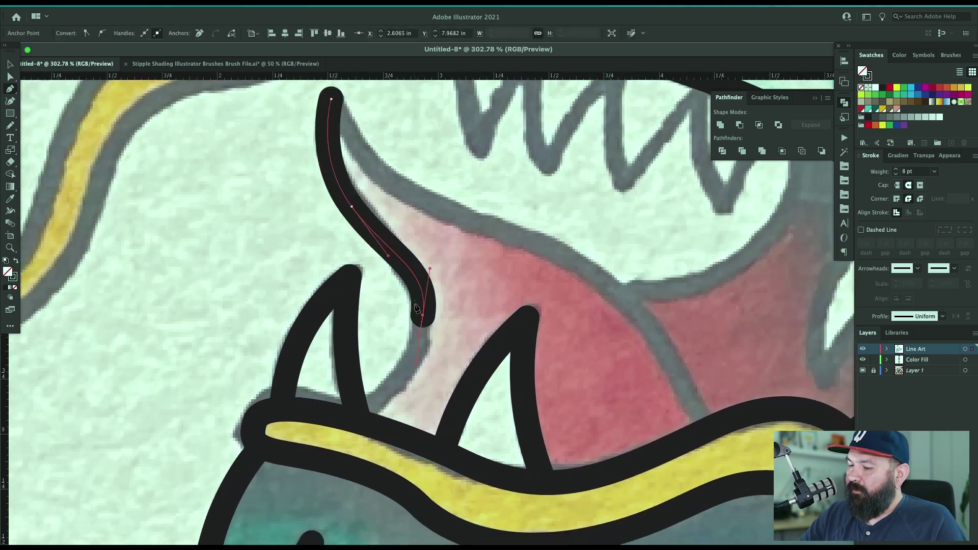
left_click(359, 414)
key("super+shift+a")
left_click_drag(553, 303, 506, 366)
key("v")
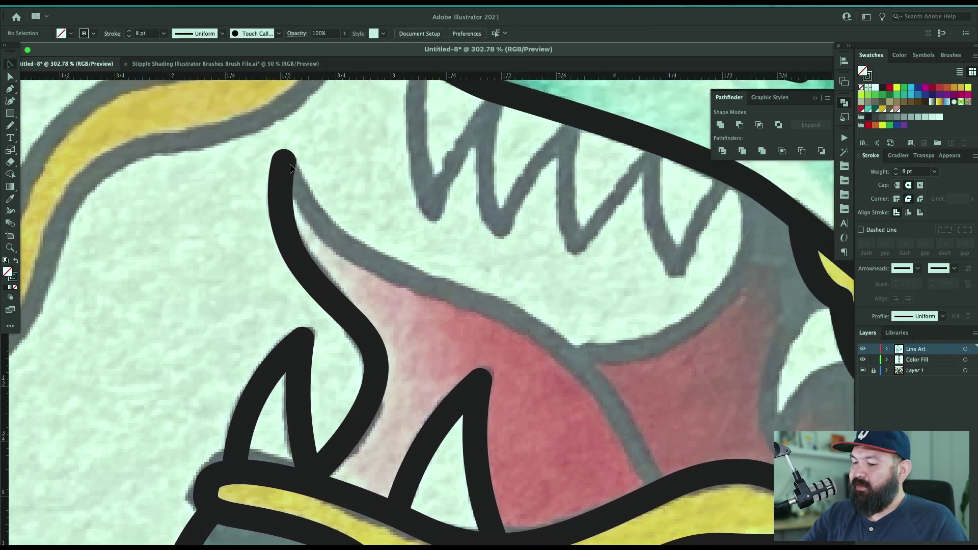
Trace the tongue's upper edge from its tip through a smooth curve down to the lower lip, and deselect it.
scroll(400, 396, "down", 1)
scroll(400, 395, "right", 1)
key("p")
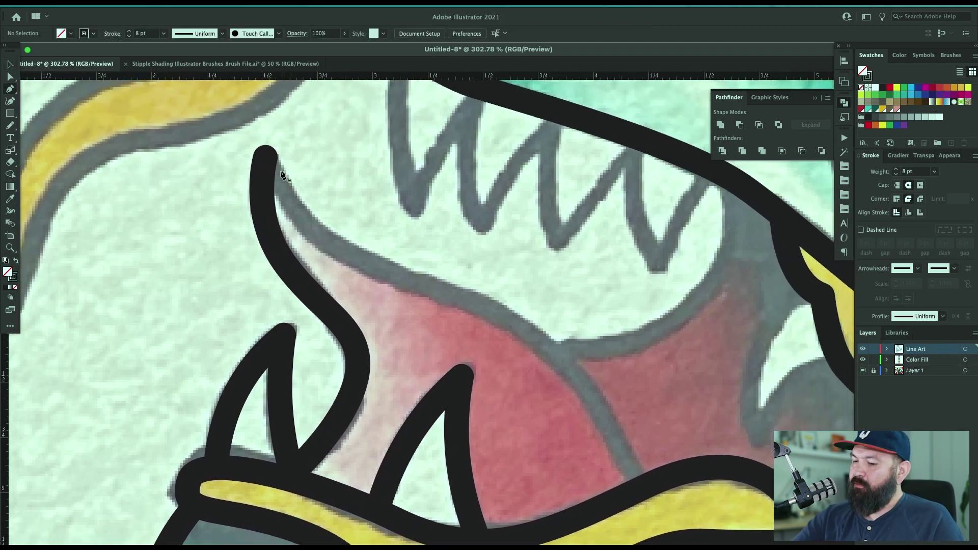
left_click(265, 158)
left_click_drag(366, 263, 442, 290)
left_click_drag(572, 368, 622, 430)
left_click(645, 485)
key("super+shift+a")
key("v")
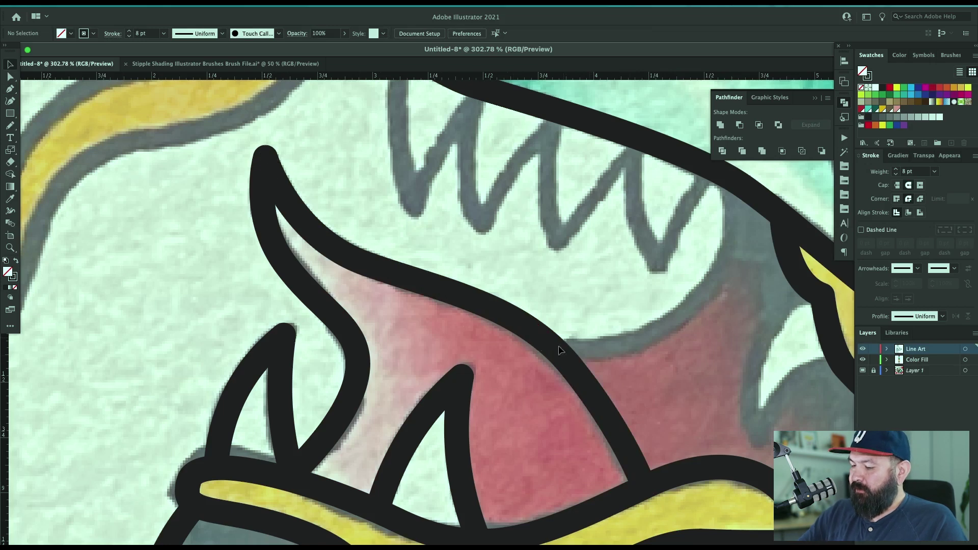
Draw the tooth at the back of the mouth as a three-point path, bend both sides to the reference, and deselect it.
scroll(431, 199, "right", 6)
scroll(431, 199, "up", 2)
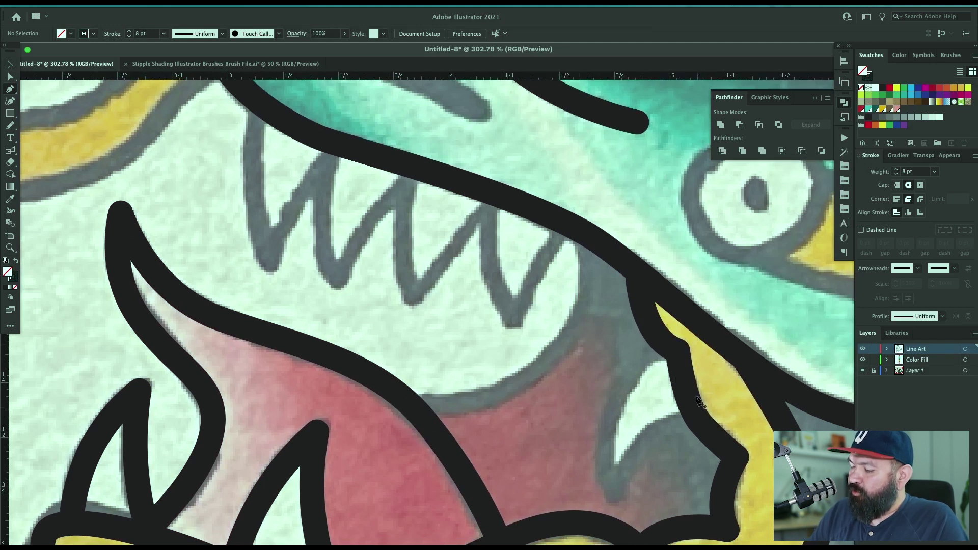
left_click(612, 492)
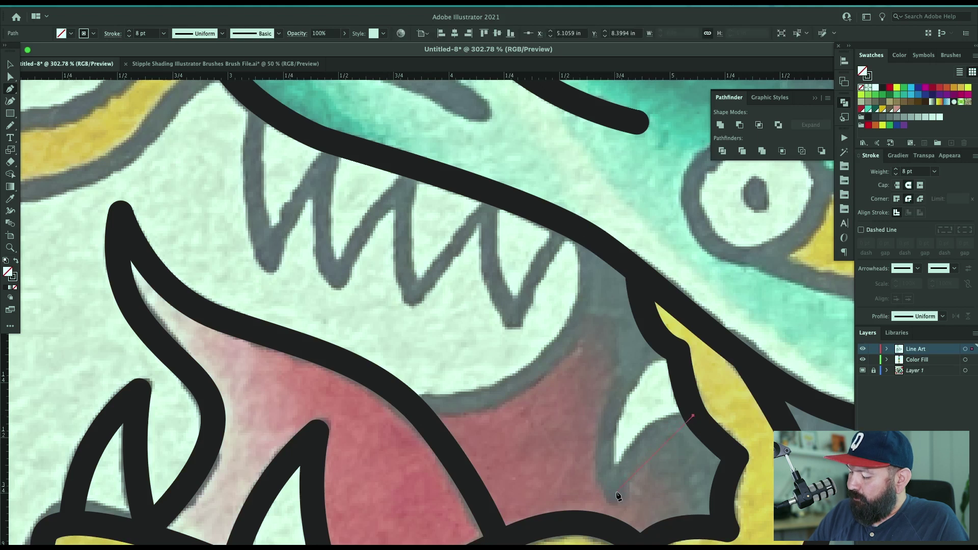
left_click(694, 416)
left_click(657, 341)
left_click_drag(636, 416, 618, 413)
left_click_drag(663, 448, 653, 437)
left_click(439, 418, "super")
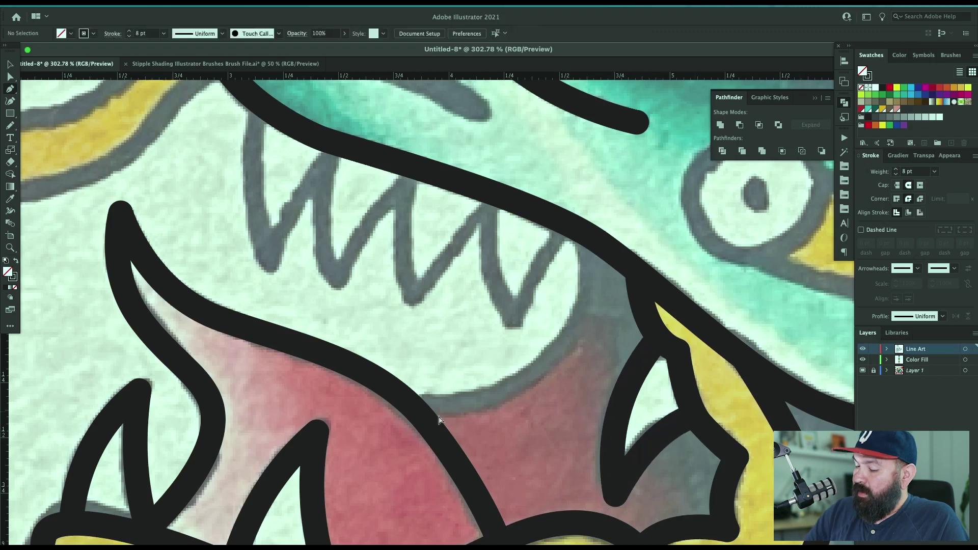
Draw a line from the tongue's upper edge to the upper jaw, bend it into the mouth's rounded back curve, and deselect it.
left_click(413, 407)
left_click(587, 235)
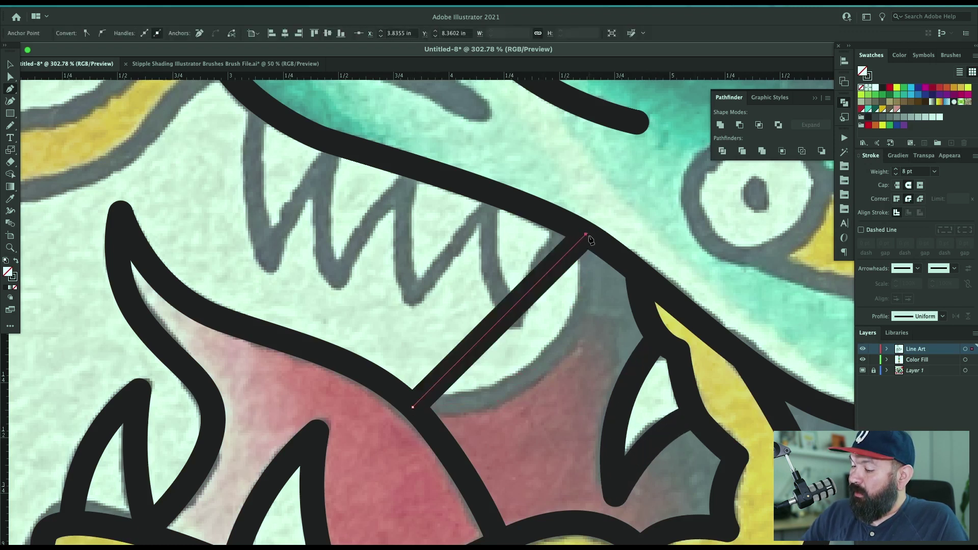
left_click_drag(508, 317, 547, 363)
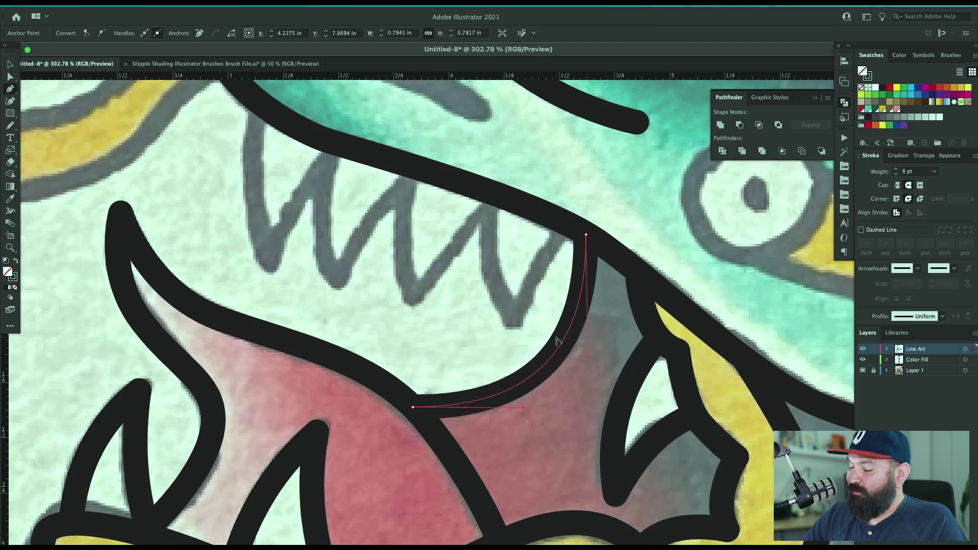
key("super+shift+a")
key("v")
scroll(625, 299, "up", 1)
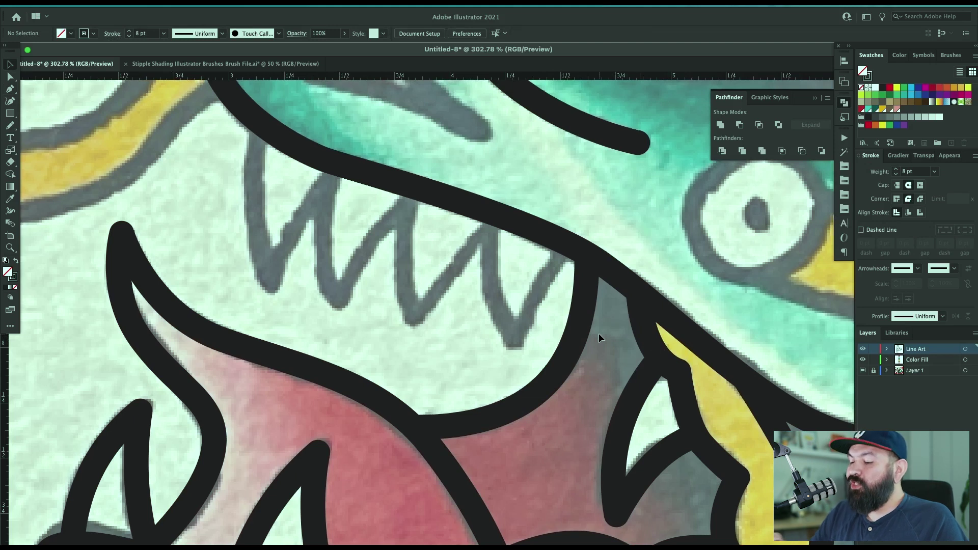
Draw a zigzag path along the upper jaw for the row of upper teeth, from the mouth's back corner to the front tooth.
key("p")
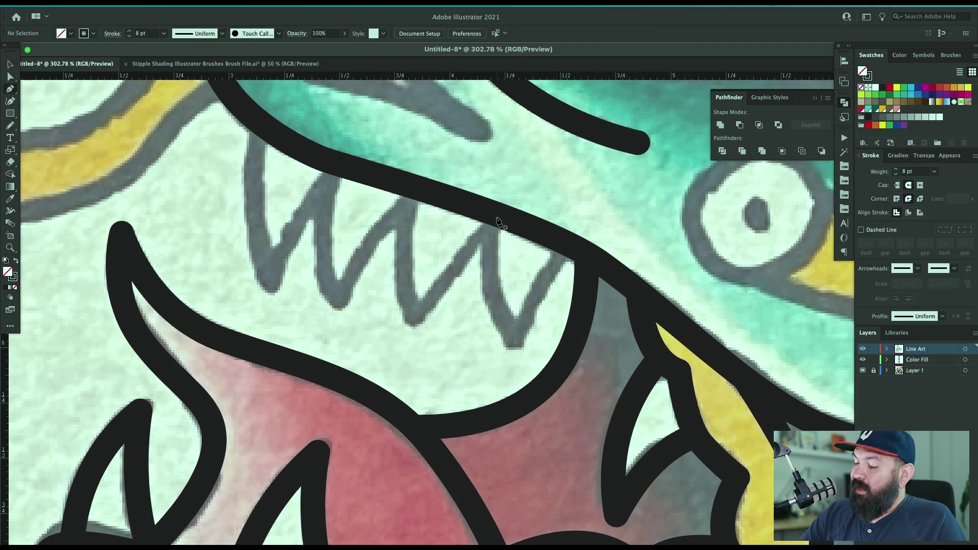
left_click(569, 248)
left_click(515, 341)
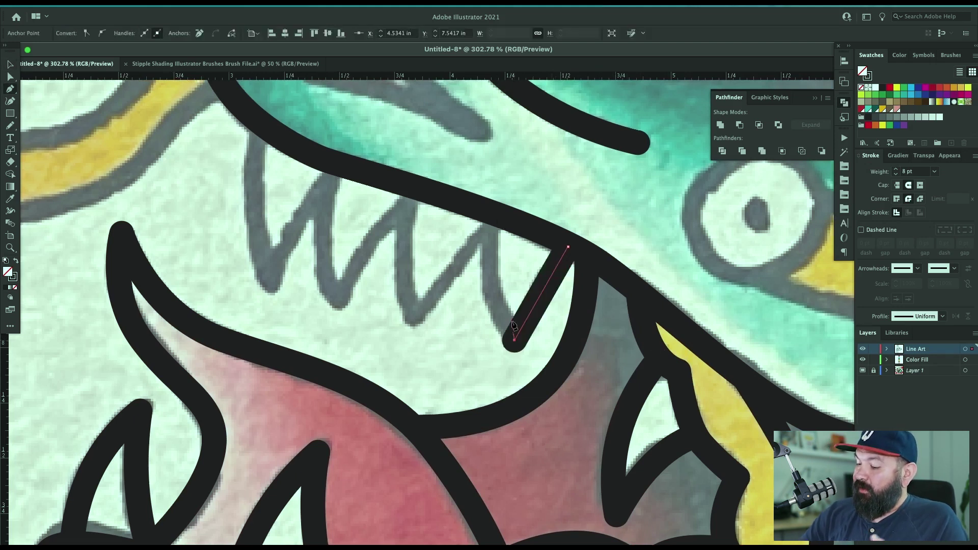
left_click(495, 214)
left_click(414, 321)
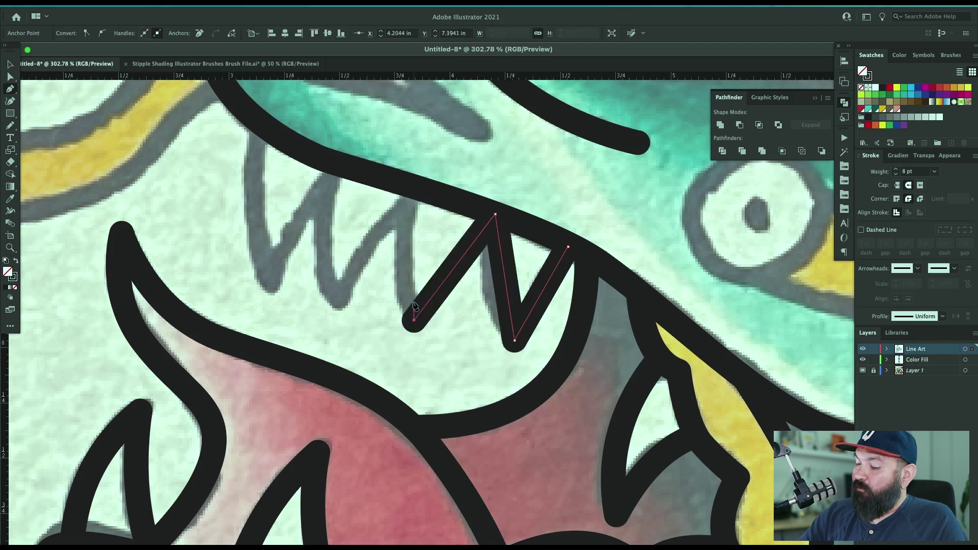
left_click(411, 190)
left_click(338, 298)
left_click(334, 167)
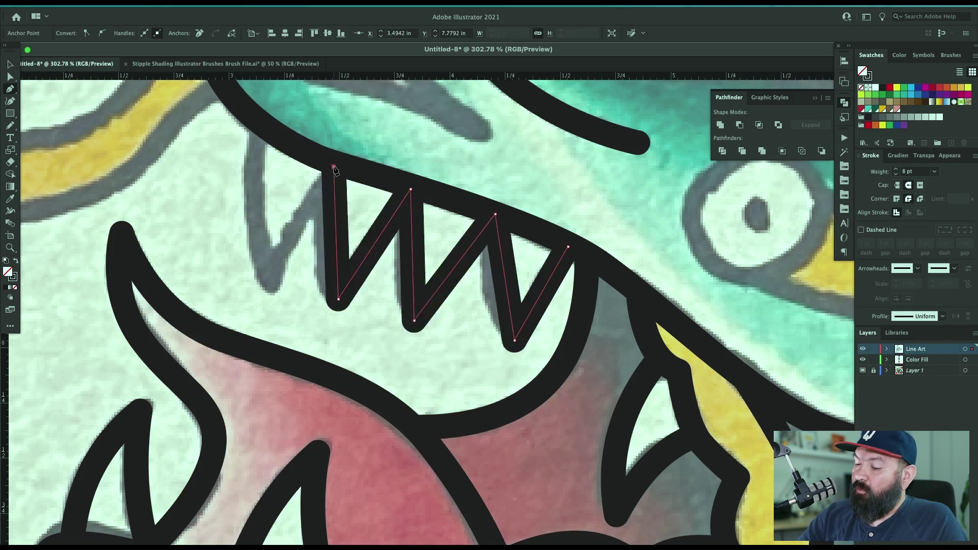
left_click(271, 285)
left_click(260, 124)
Bend the sides of the upper teeth into curves that follow the reference, and deselect the path.
left_click_drag(266, 202, 258, 202)
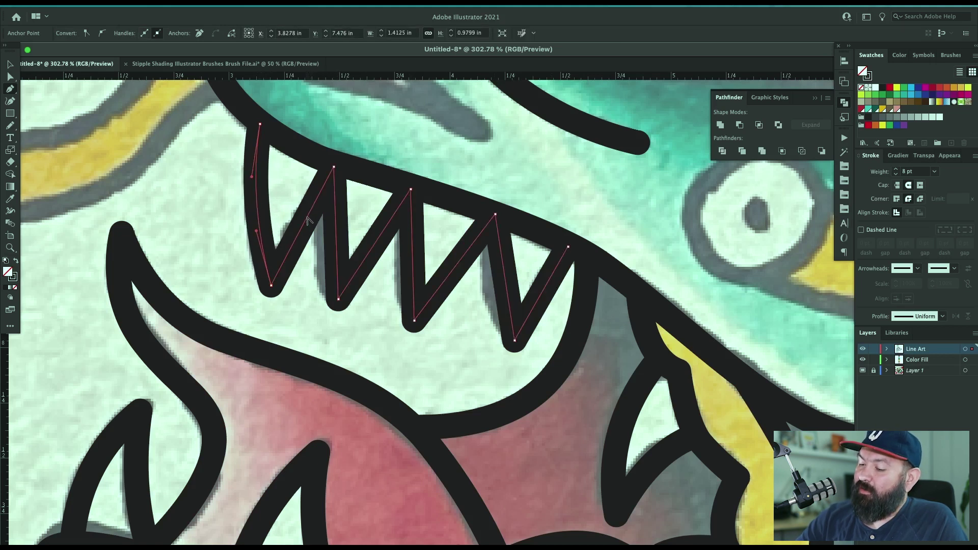
left_click_drag(307, 220, 329, 240)
left_click_drag(413, 265, 372, 240)
left_click_drag(459, 263, 452, 260)
left_click_drag(506, 278, 495, 277)
left_click_drag(542, 293, 537, 291)
key("v")
left_click(645, 118)
Trace the nostril as a closed teardrop path with its point toward the eyes, and deselect it.
left_click_drag(645, 118, 669, 325)
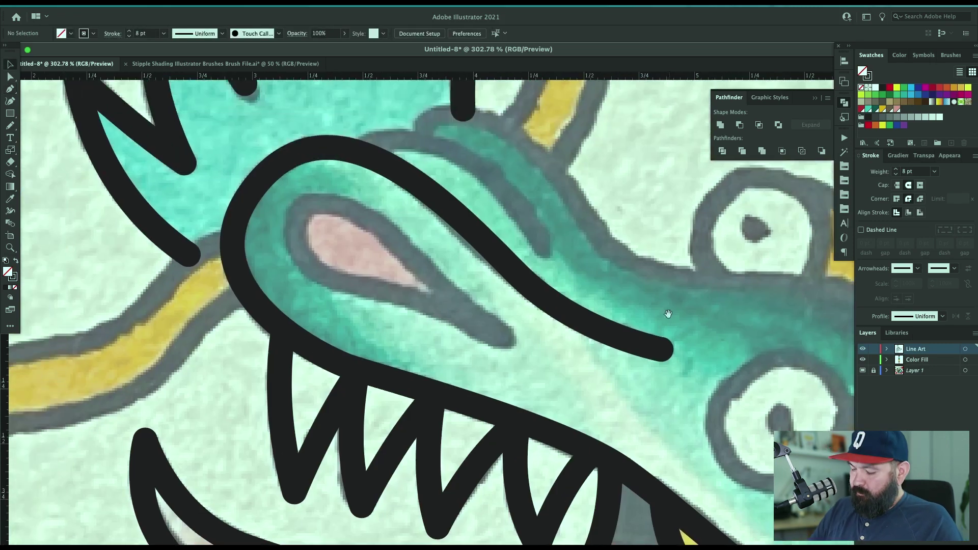
key("p")
left_click(500, 337)
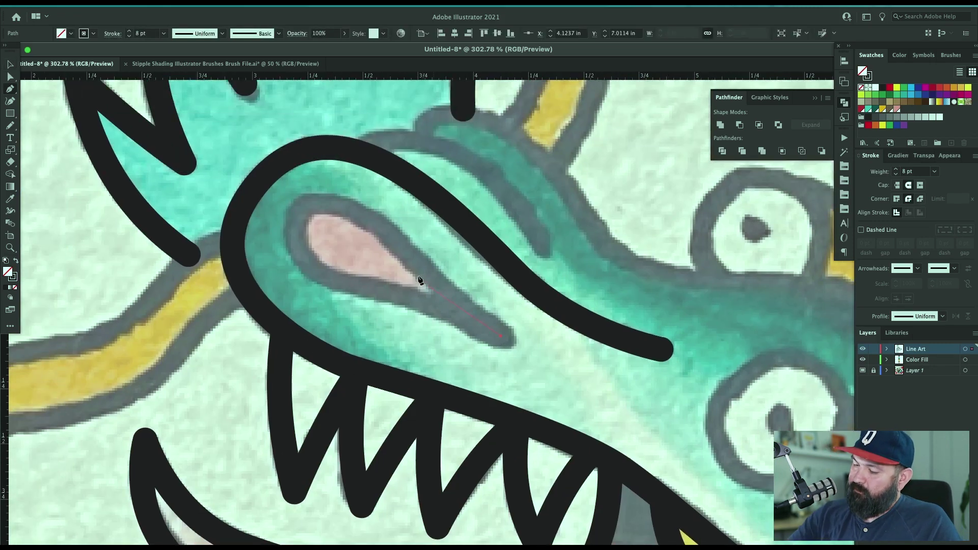
left_click_drag(388, 234, 381, 224)
left_click_drag(301, 221, 288, 257)
left_click_drag(368, 290, 414, 298)
left_click(502, 336)
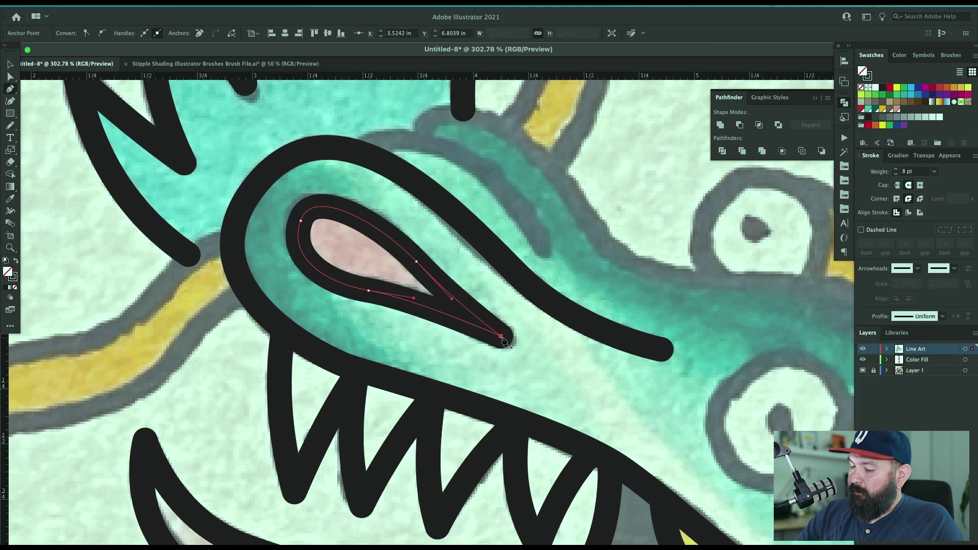
key("v")
left_click(631, 412)
Adjust the curve handle at the nostril's rounded front end to match the reference, and deselect the path.
key("a")
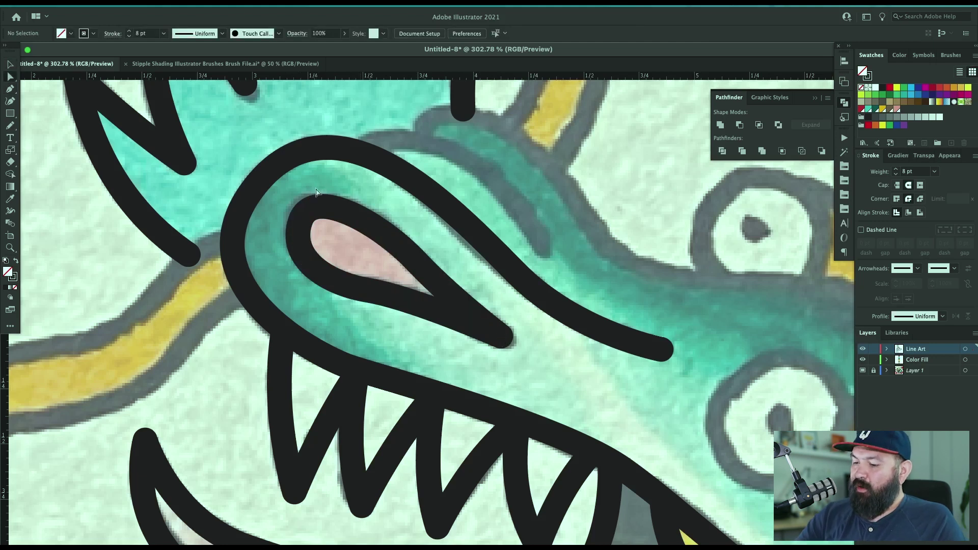
left_click(301, 222)
left_click_drag(313, 186, 317, 186)
key("ctrl+shift+a")
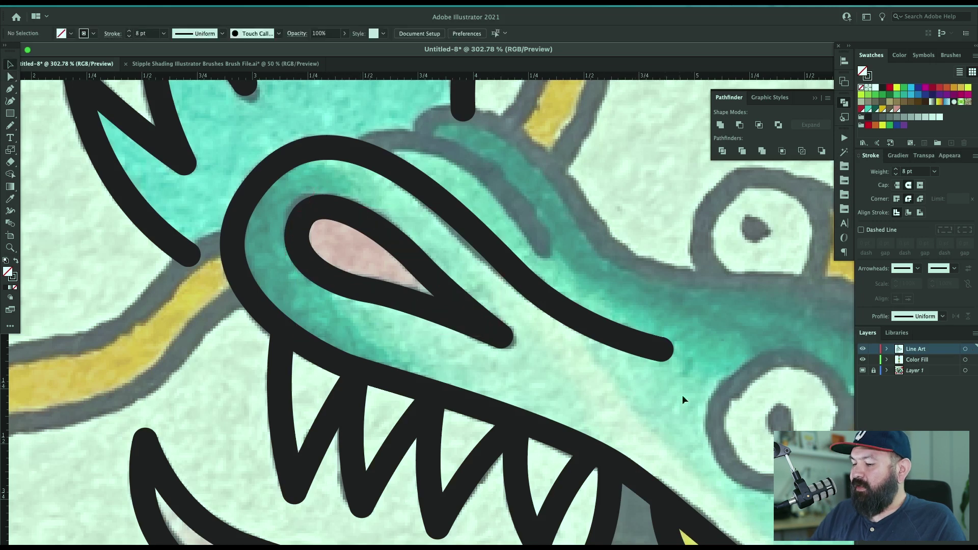
Draw a line from the snout's top edge back over the nose, bend it into an arch, and deselect it.
left_click_drag(682, 399, 591, 397)
key("p")
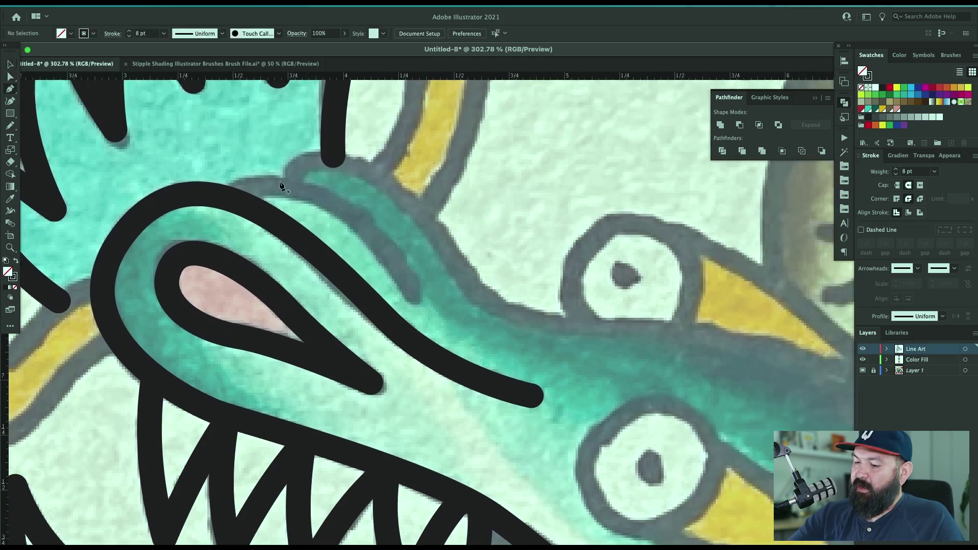
left_click(233, 198)
left_click(415, 296)
left_click_drag(320, 248, 320, 200)
key("ctrl+shift+a")
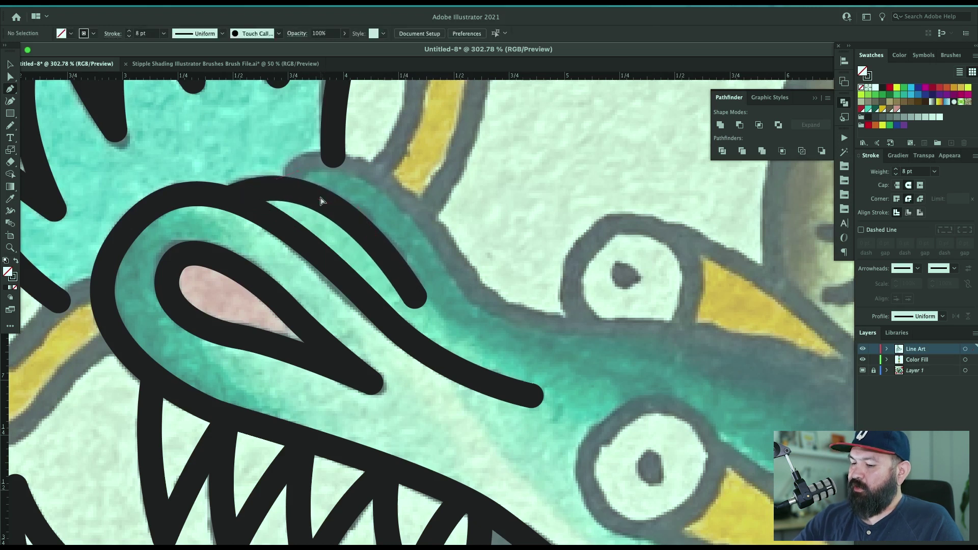
Trace the head's top edge from the bump above the nose, past the upper eye to the horn's base, and deselect it.
left_click(285, 186)
left_click_drag(350, 166, 394, 182)
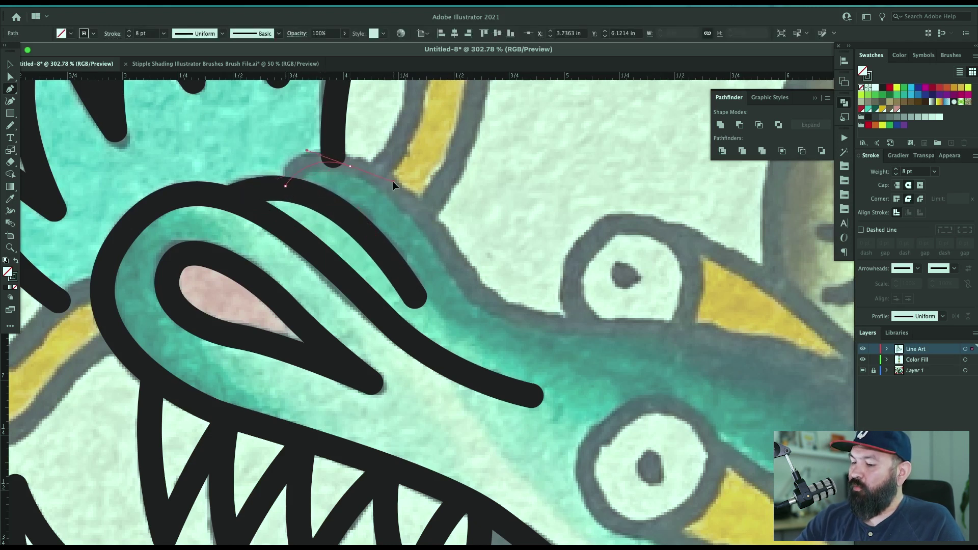
left_click_drag(448, 249, 469, 280)
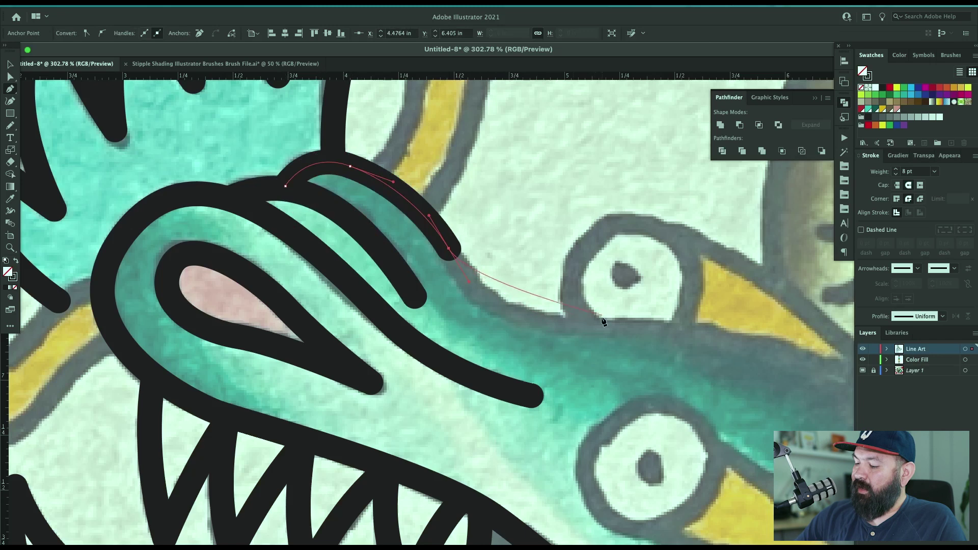
left_click_drag(656, 334, 658, 334)
left_click_drag(816, 355, 512, 310)
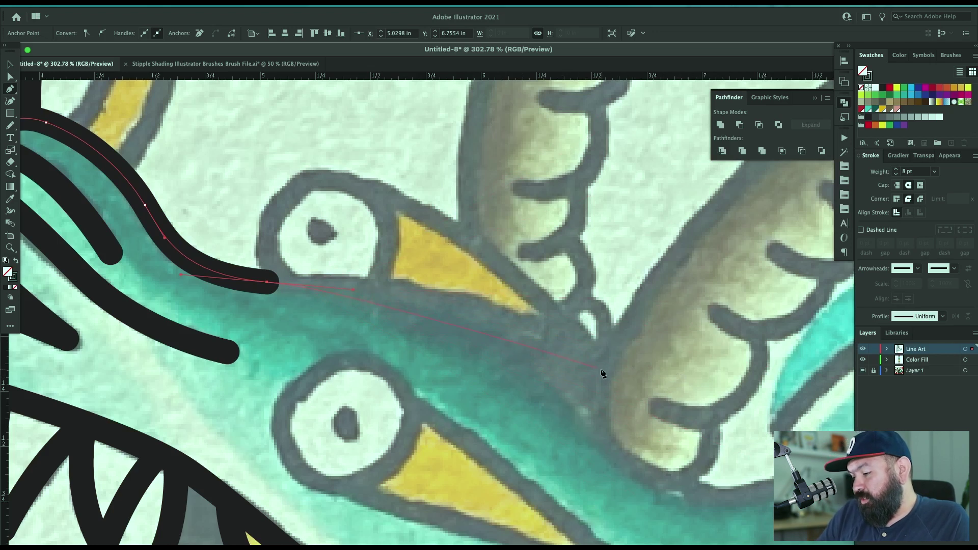
left_click_drag(606, 371, 712, 421)
left_click_drag(734, 452, 736, 451)
left_click(736, 437, "super")
Draw a circle about 0.58 in wide for the upper eye and move it onto the reference.
mouse_move(776, 372)
left_mouse_down()
mouse_move(728, 340)
mouse_move(702, 303)
left_mouse_up()
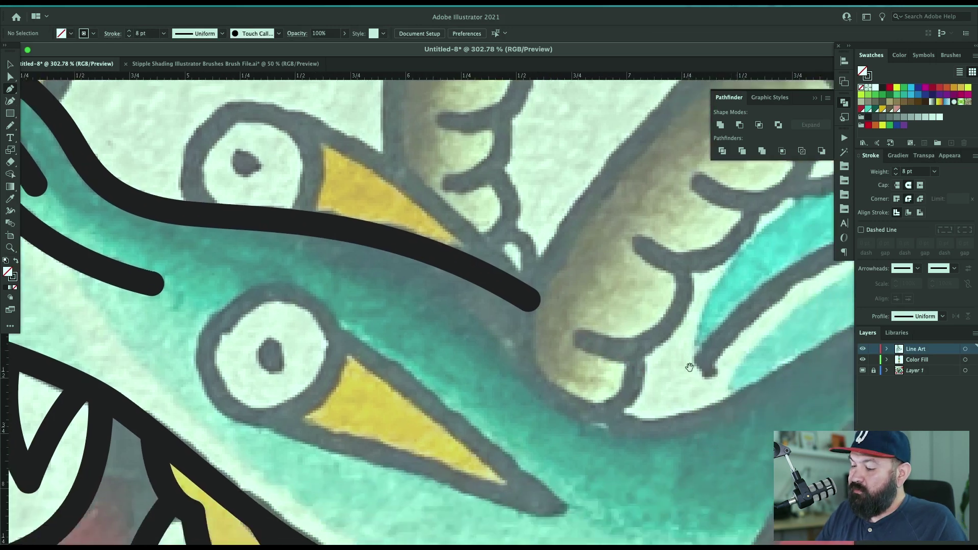
left_click_drag(690, 367, 687, 407)
left_click_drag(537, 254, 556, 228)
key("l")
left_click_drag(204, 155, 332, 281)
key("v")
key("super+shift+a")
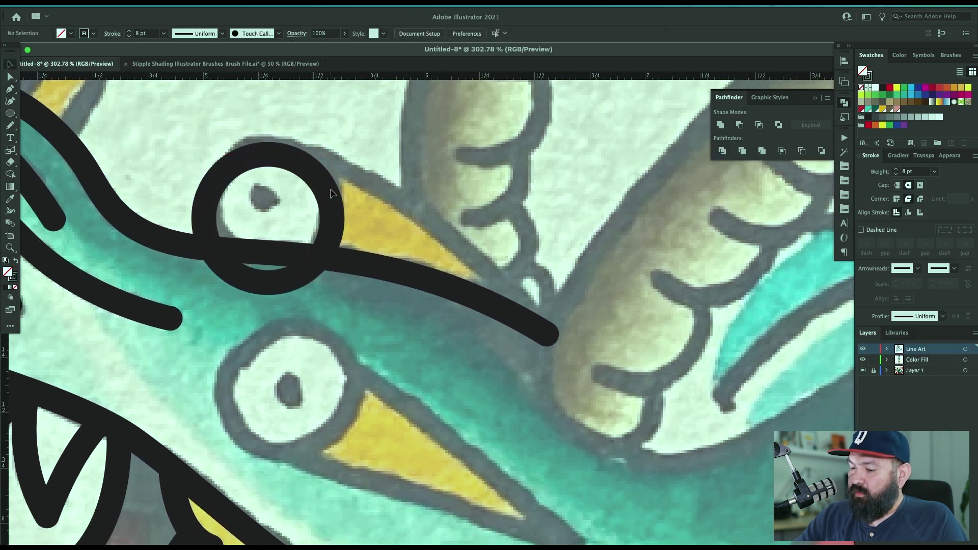
left_click_drag(329, 198, 330, 190)
Cut the upper eye circle with Scissors where it meets the head line, and delete the arc below that line.
key("c")
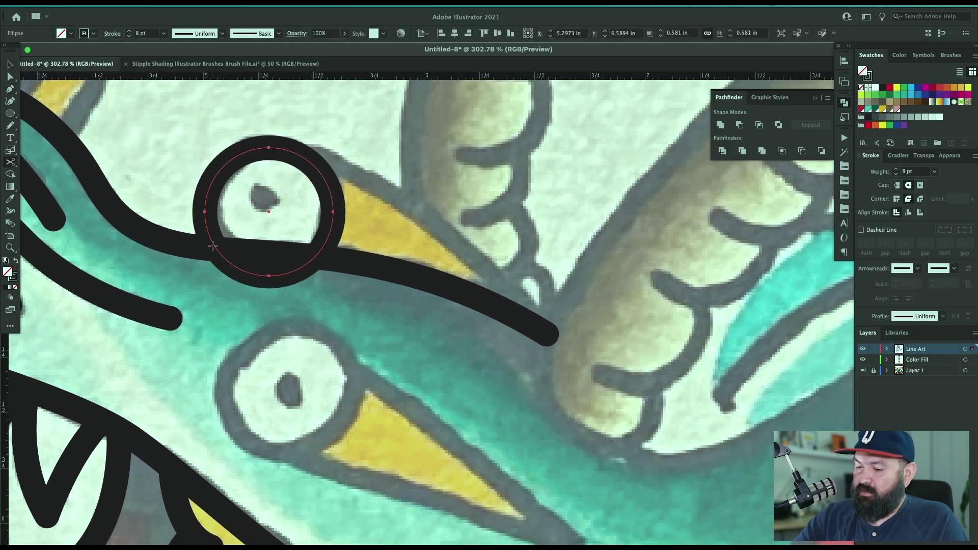
left_click(212, 246)
left_click(316, 256)
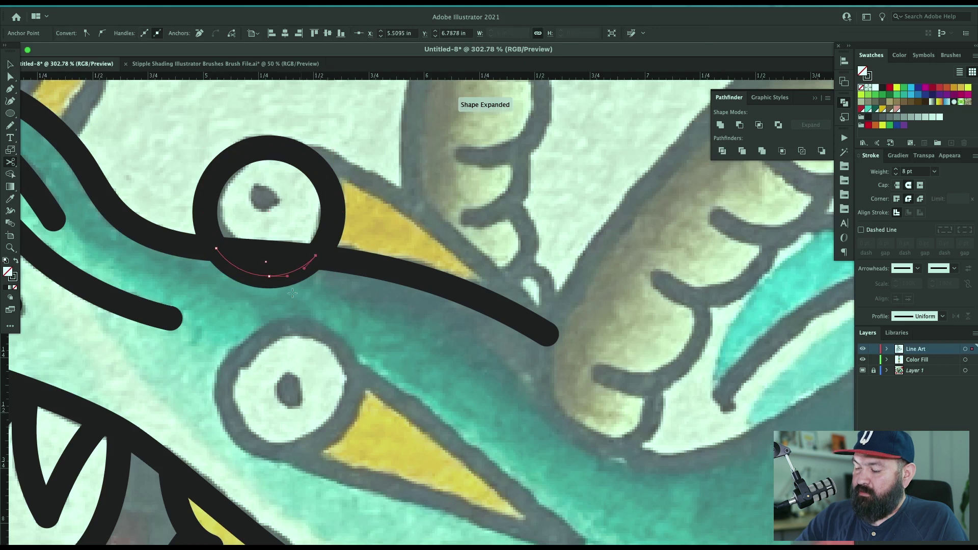
key("Delete")
Draw a circle about 0.59 in wide for the lower eye and move it onto the reference.
scroll(496, 266, "down", 2)
key("l")
left_click_drag(217, 283, 344, 407)
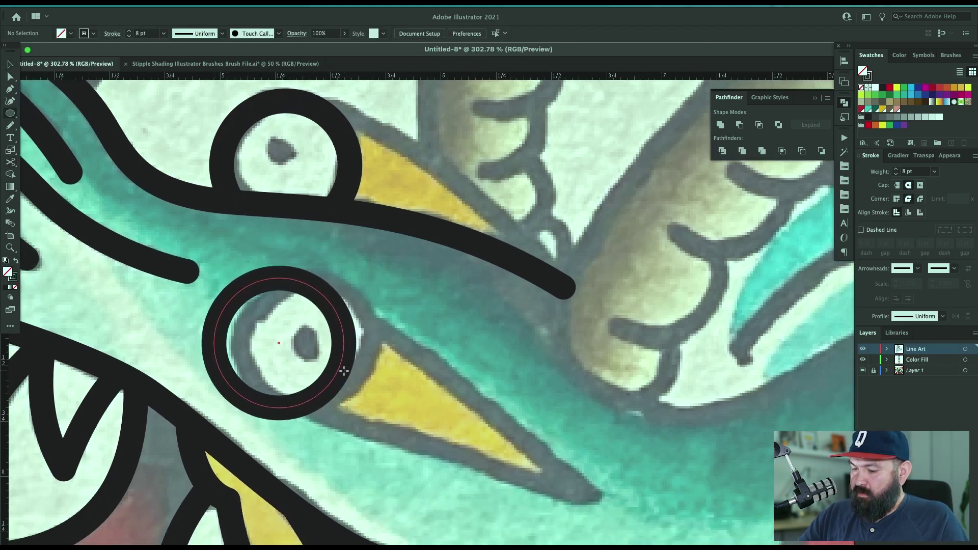
key("v")
key("super+shift+a")
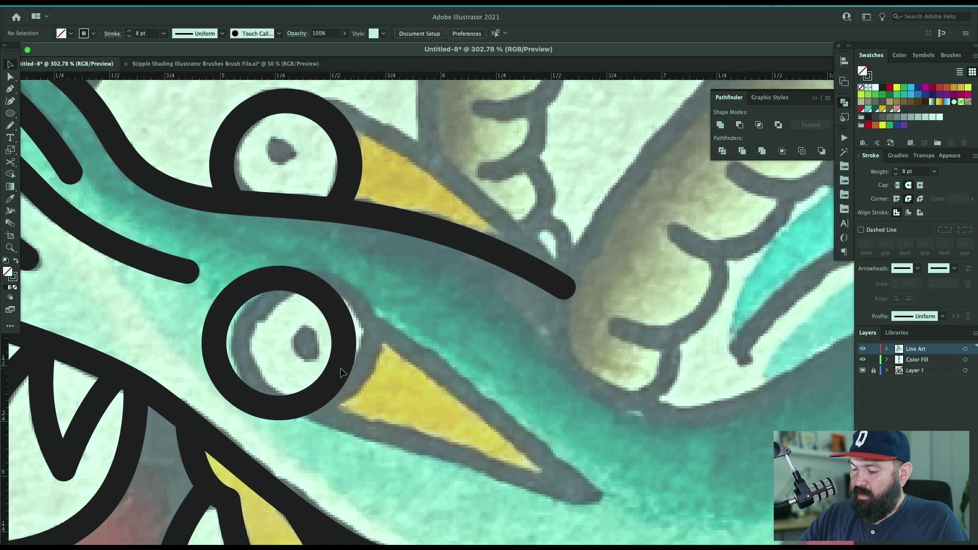
left_click_drag(338, 343, 364, 343)
Copy the lower eye circle and turn off Scale Strokes & Effects in the general preferences.
key("super+c")
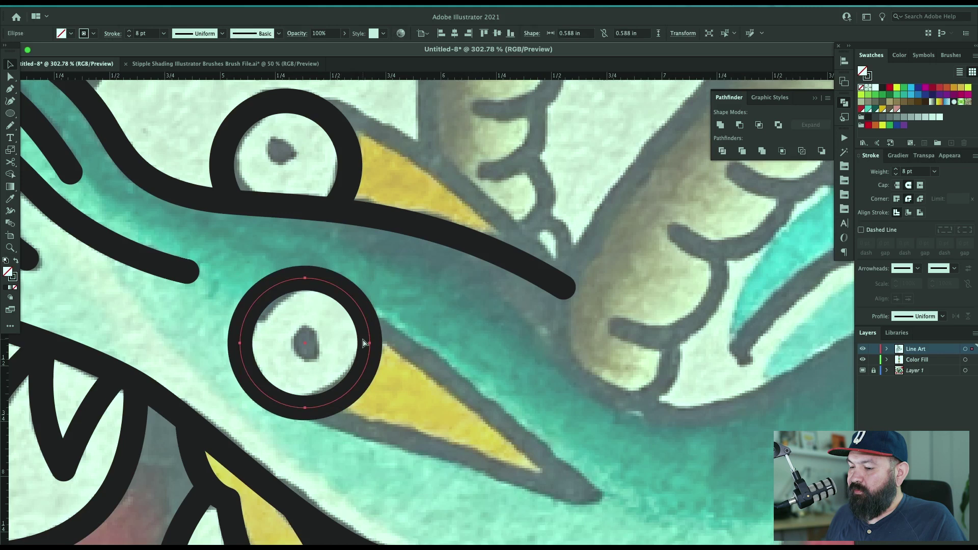
key("super+k")
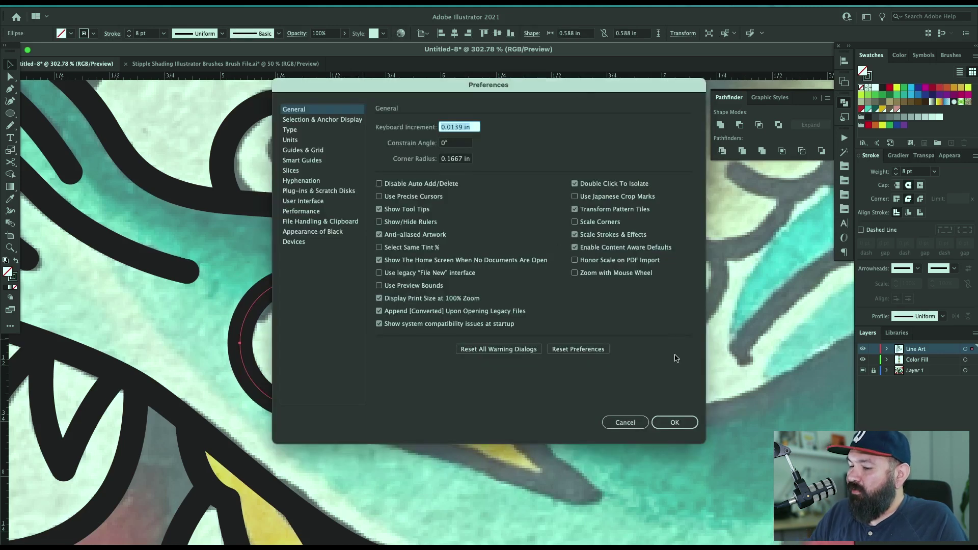
left_click(627, 234)
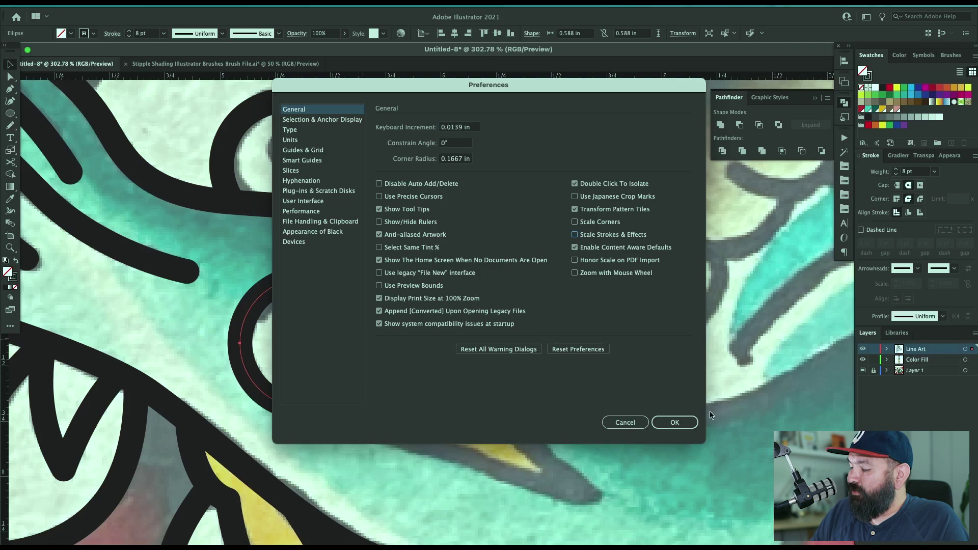
left_click(676, 422)
Try to scale the lower eye circle down for the pupil.
left_click(401, 312)
left_click(359, 338)
key("s")
mouse_move(447, 178)
left_mouse_down()
mouse_move(409, 216)
mouse_move(457, 157)
mouse_move(421, 217)
mouse_move(462, 154)
mouse_move(452, 164)
left_mouse_up()
key("super+shift+a")
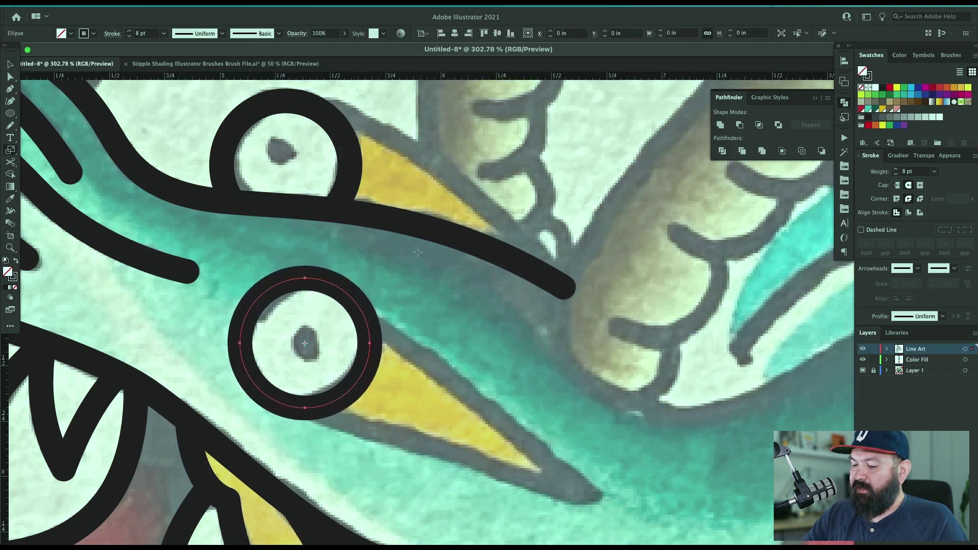
Draw a small pupil circle inside the upper eye and place a copy of it in the center of the lower eye.
key("v")
left_click_drag(472, 392, 490, 392)
key("l")
left_click_drag(292, 144, 301, 152)
key("v")
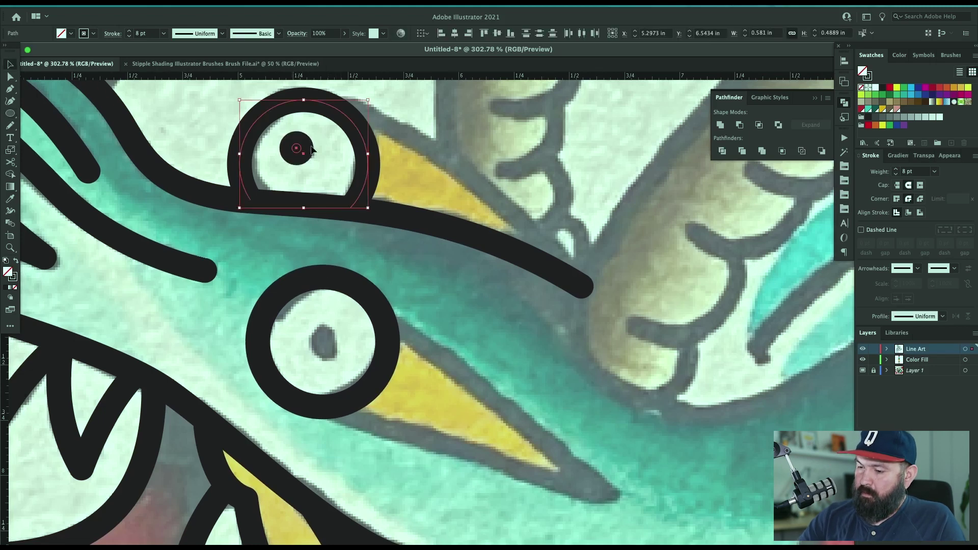
key("super+c")
key("super+v")
left_click_drag(490, 325, 324, 343)
Save the document on the Desktop as "tattoo flash tutorial.ai" in Adobe Illustrator format, and deselect the head line.
key("p")
left_click(582, 287)
left_click_drag(581, 287, 460, 321)
key("super+s")
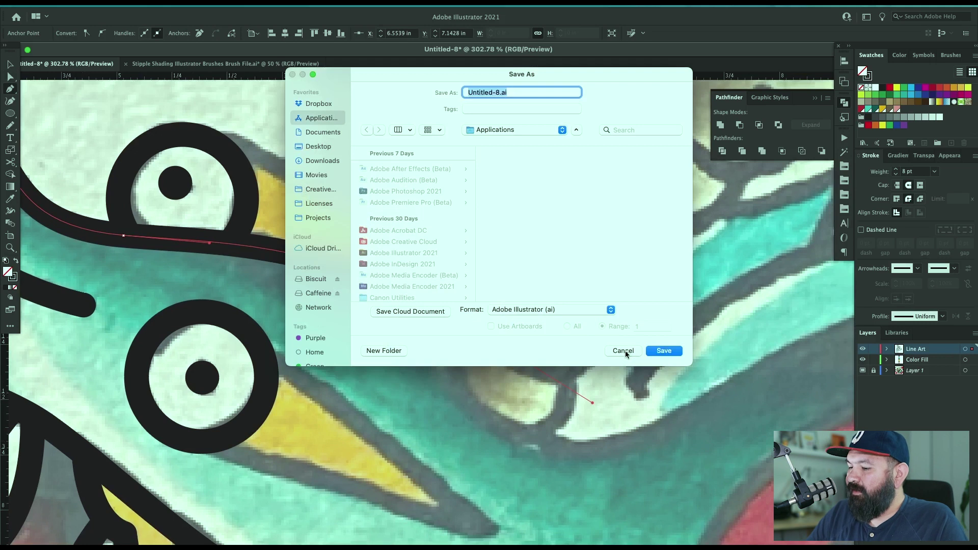
left_click(328, 146)
left_click_drag(501, 93, 478, 92)
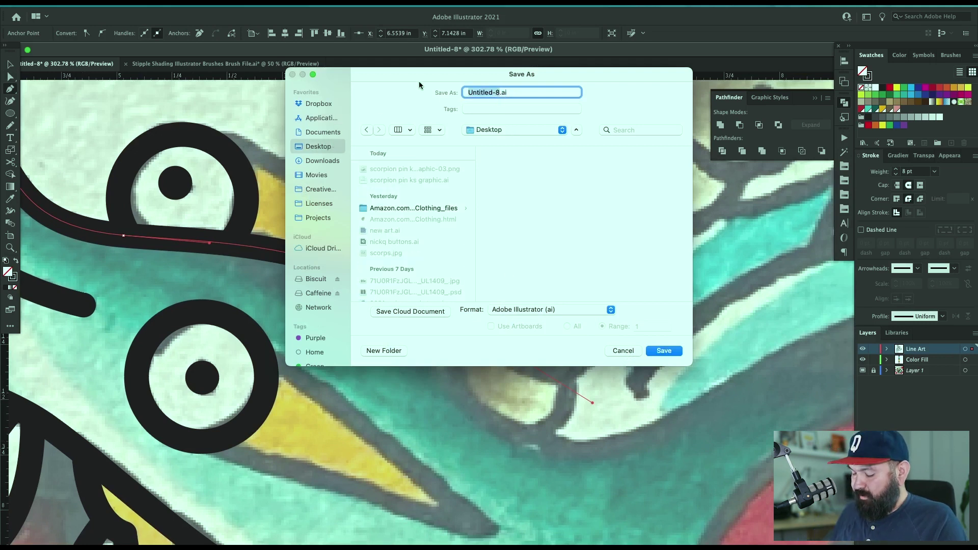
type("tattoo flash tutor")
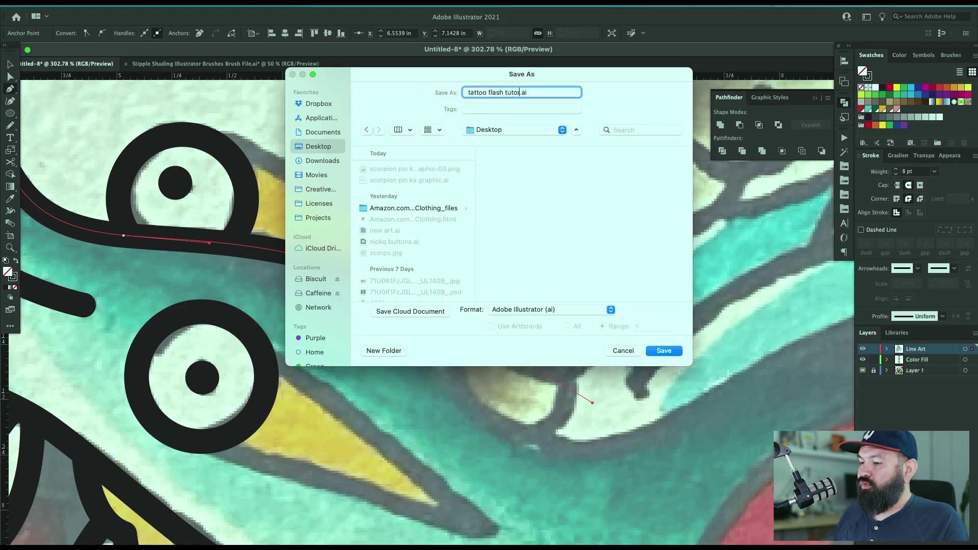
key("Return")
key("Return")
key("v")
left_click(446, 212)
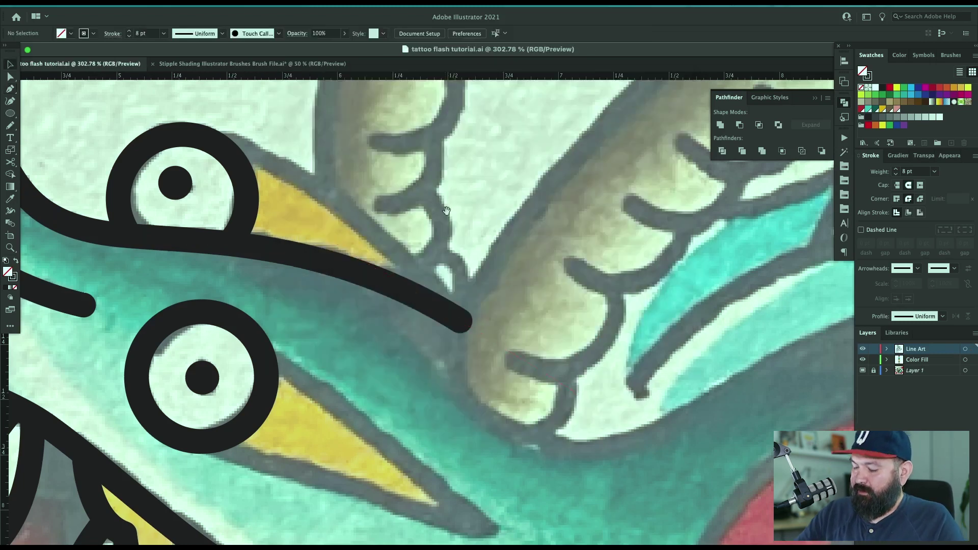
Draw the upper edge of the yellow spike behind the upper eye to the head line's end, and bend it outward.
scroll(460, 229, "up", 1)
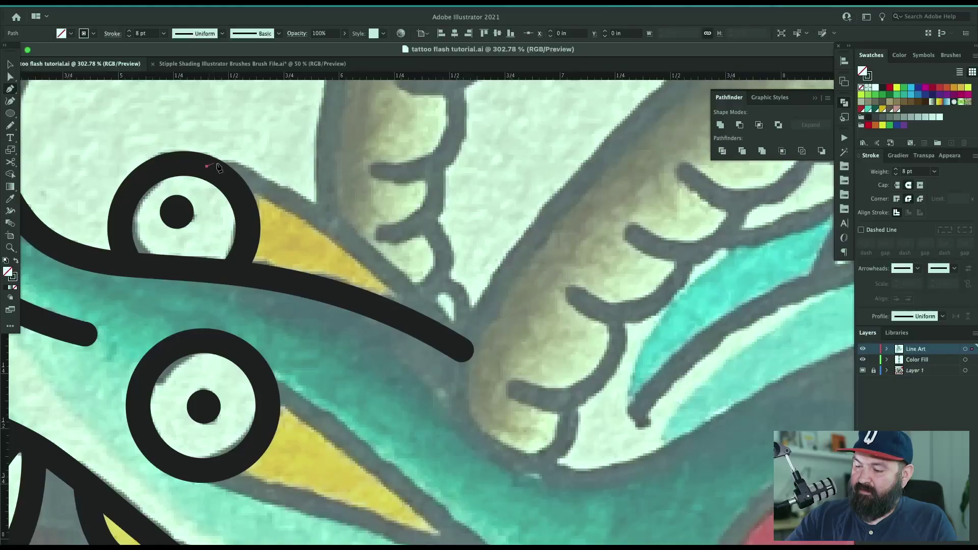
left_click(452, 342)
left_click_drag(343, 265, 354, 229)
left_click(537, 342, "super")
Draw both edges of the yellow spike behind the lower eye, meeting at its rear point, bend them to the reference, and deselect.
left_click_drag(537, 342, 540, 172)
left_click(269, 209)
left_click_drag(487, 385, 527, 433)
left_click(485, 345, "super")
left_click(487, 385)
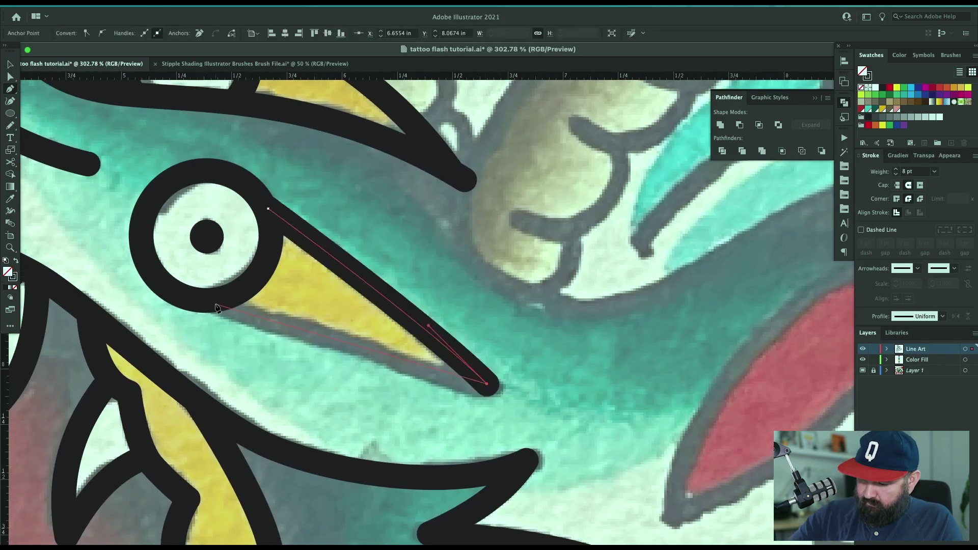
left_click(215, 305)
left_click(388, 347, "super")
left_click_drag(344, 341, 334, 328)
left_click(397, 403)
Trace the rounded base of the ridged horn, from its lowest ridge around to the end of the head line.
left_click_drag(462, 418, 257, 544)
key("p")
left_click(365, 388)
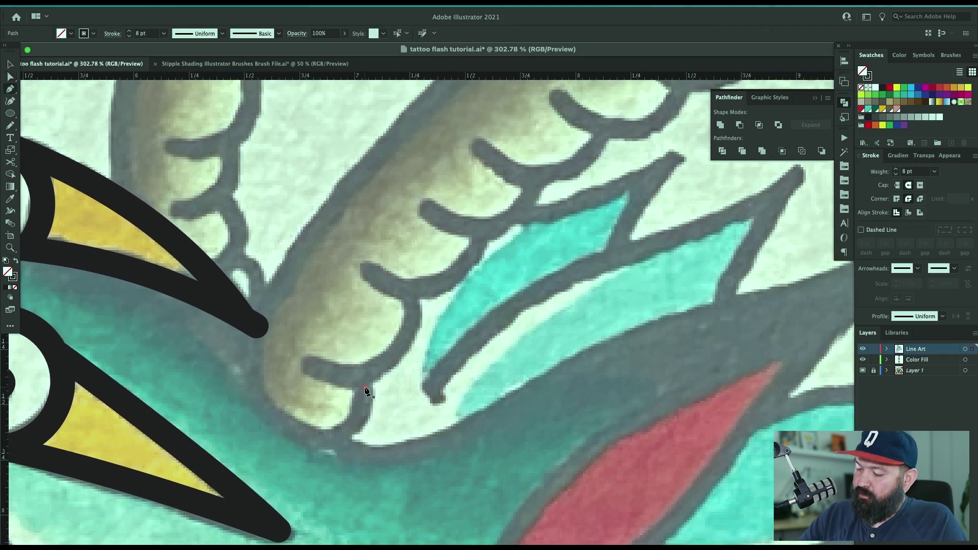
left_click_drag(309, 434, 252, 423)
left_click_drag(267, 333, 269, 303)
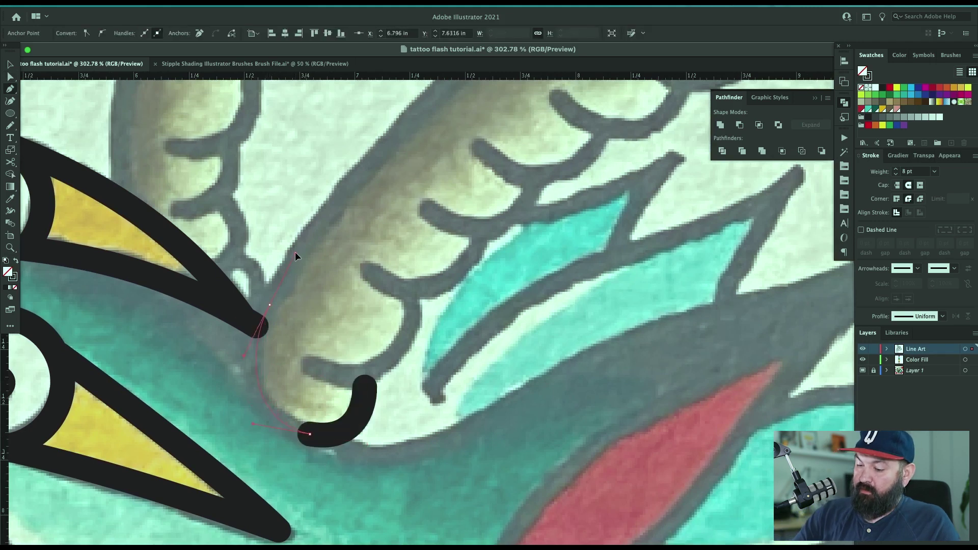
left_click_drag(294, 253, 295, 254)
Trace the lower ridged horn's outer edge from its base up, around the rounded tip, and into its first ridge.
scroll(426, 291, "up", 4)
scroll(500, 221, "up", 5)
scroll(501, 221, "right", 4)
left_click_drag(409, 274, 538, 176)
left_click_drag(644, 212, 622, 194)
left_click_drag(625, 231, 666, 294)
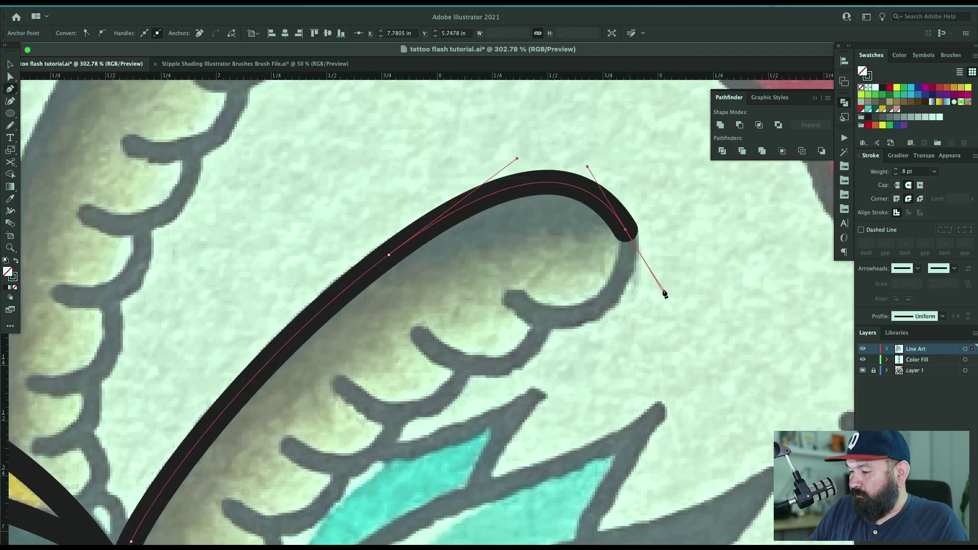
left_click_drag(516, 297, 472, 249)
Refine the curve handles around the lower horn's rounded tip to match the reference, and deselect the path.
key("a")
left_click_drag(665, 294, 656, 287)
left_click(686, 237)
scroll(686, 238, "right", 1)
left_click(623, 229)
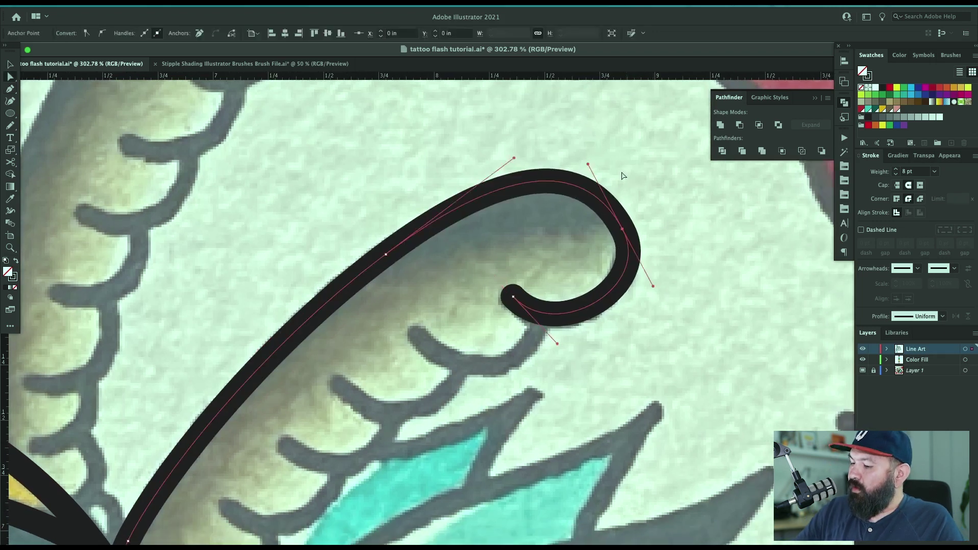
left_click_drag(588, 164, 586, 163)
left_click(651, 208)
left_click_drag(649, 214, 639, 237)
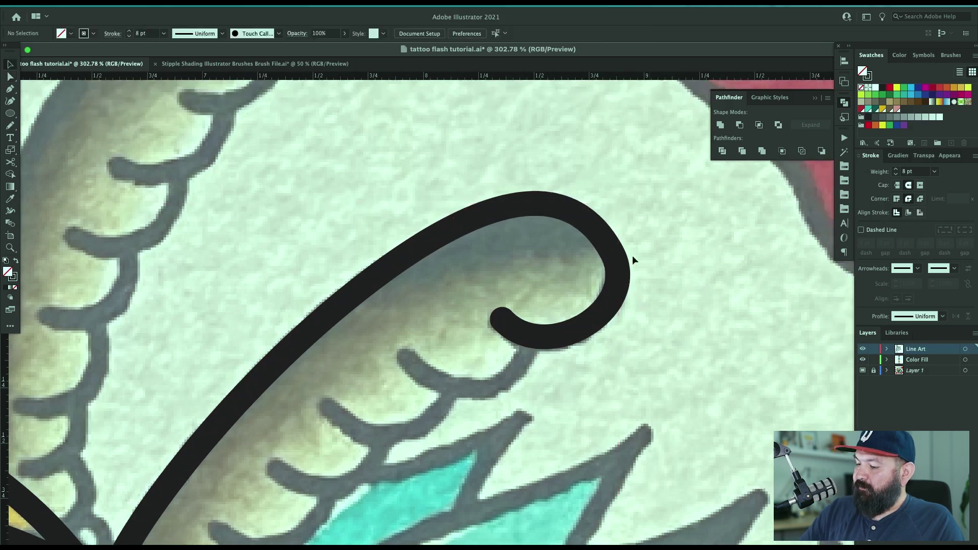
left_click(612, 251)
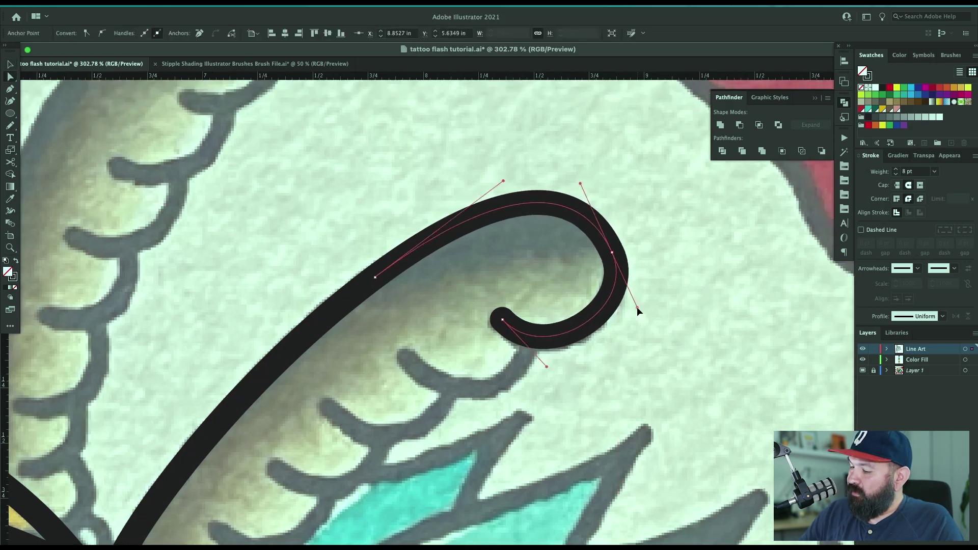
left_click(658, 296)
scroll(703, 211, "down", 5)
scroll(703, 211, "left", 1)
key("p")
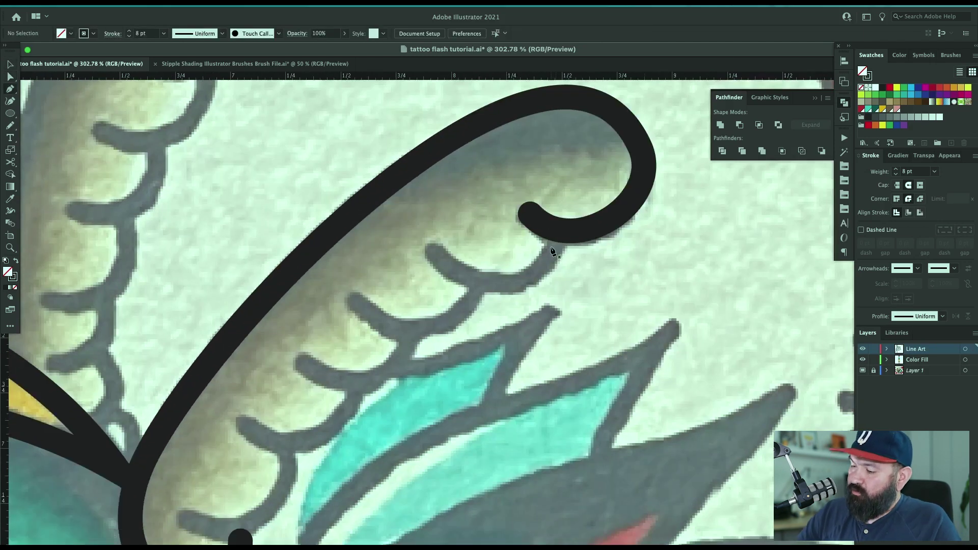
left_click(562, 237)
left_click(433, 252)
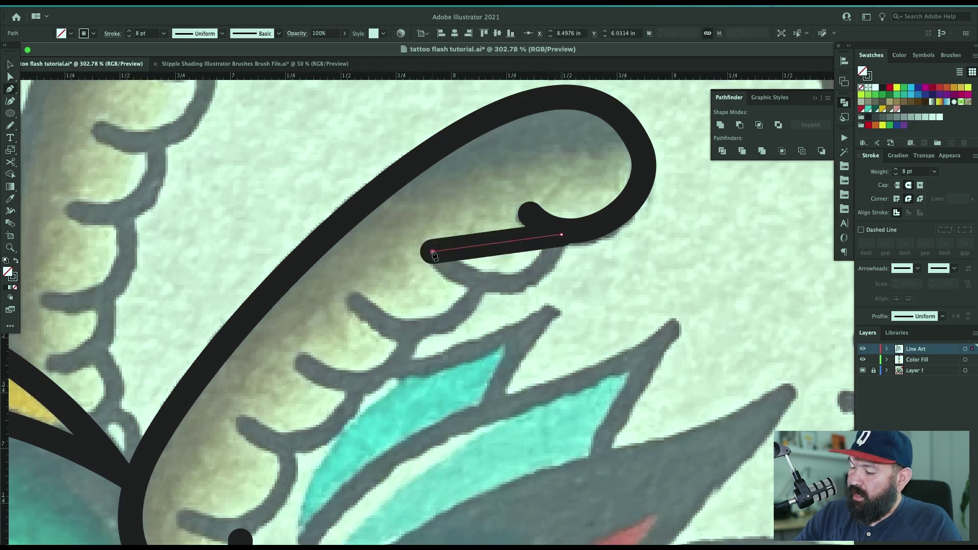
left_click_drag(508, 246, 513, 271)
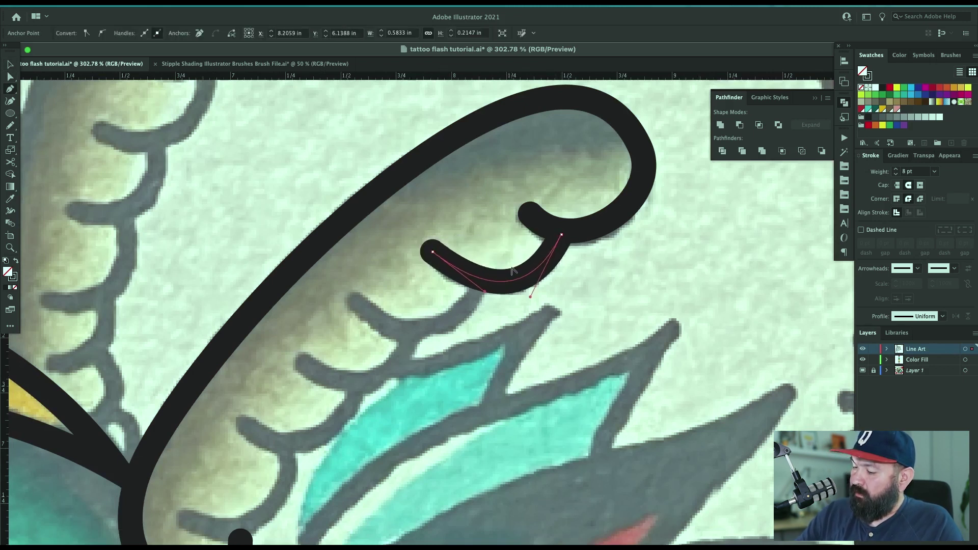
left_click(715, 287, "super")
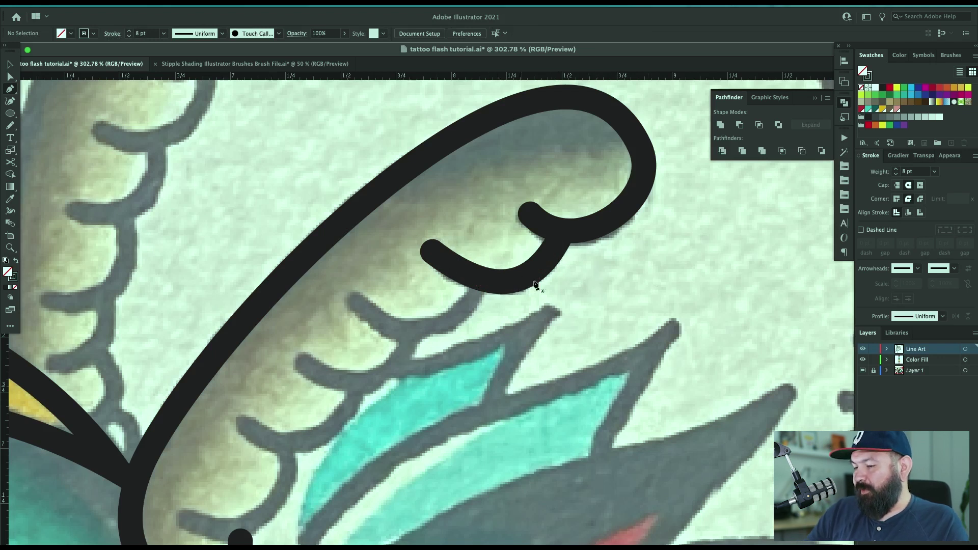
key("a")
left_click(510, 280)
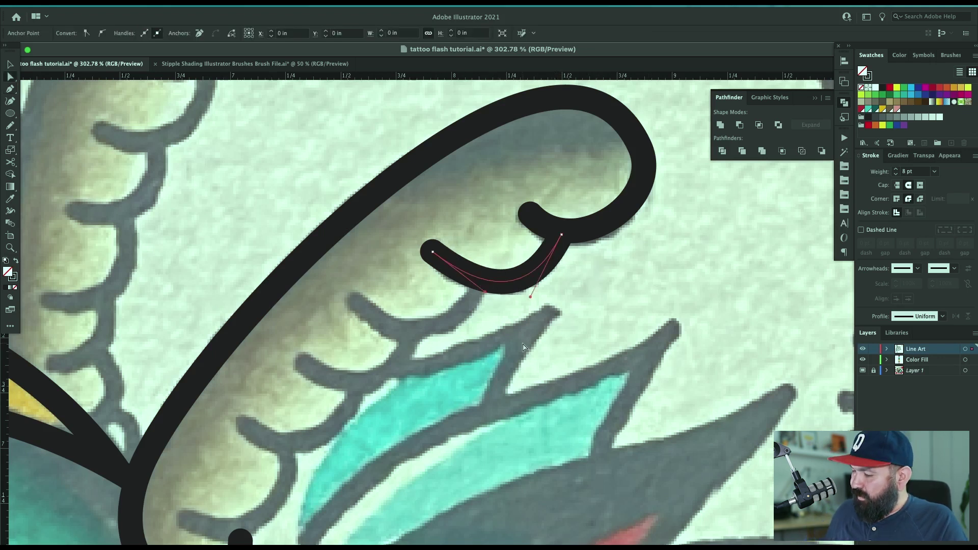
key("Delete")
Trace the second ridge from the lower horn's tip with a curved middle point, starting on the first ridge's line, and deselect.
key("p")
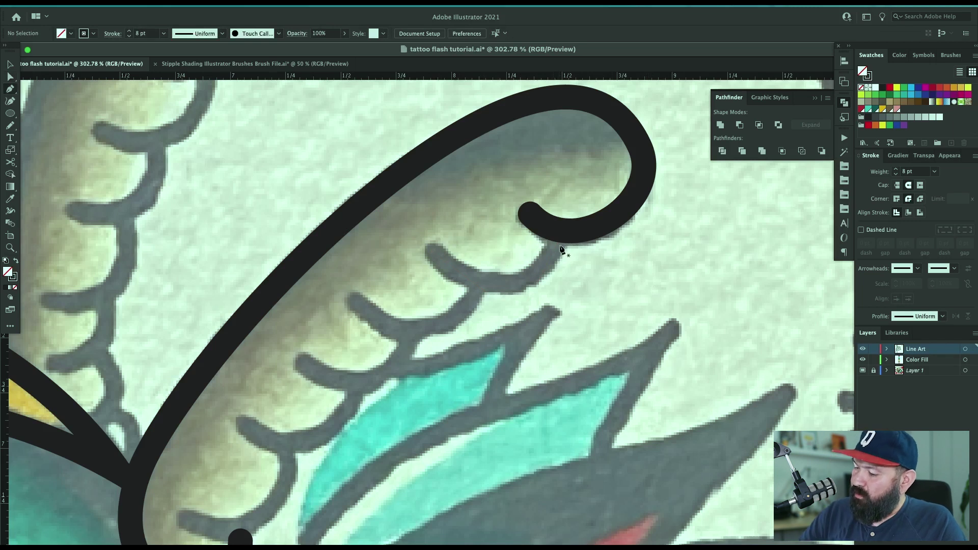
left_click(561, 237)
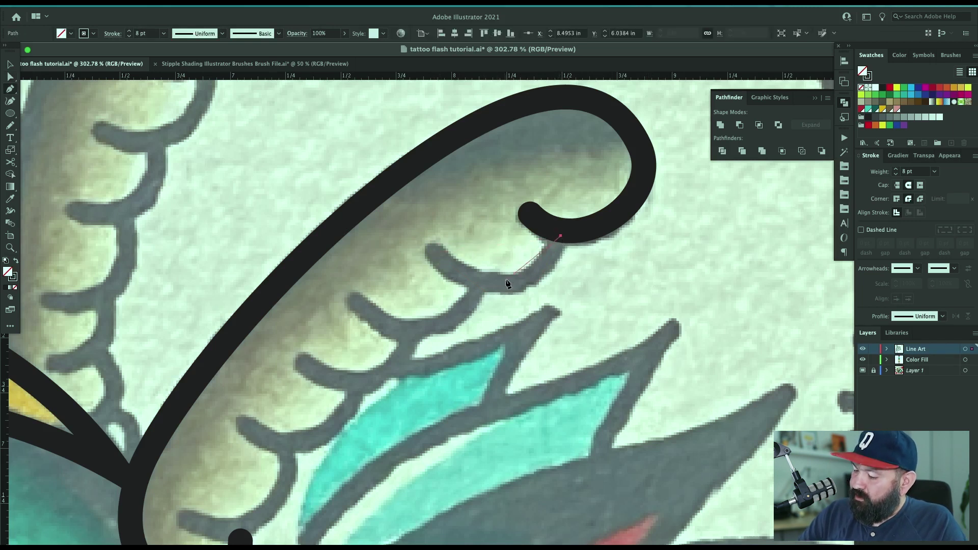
left_click_drag(436, 253, 349, 180)
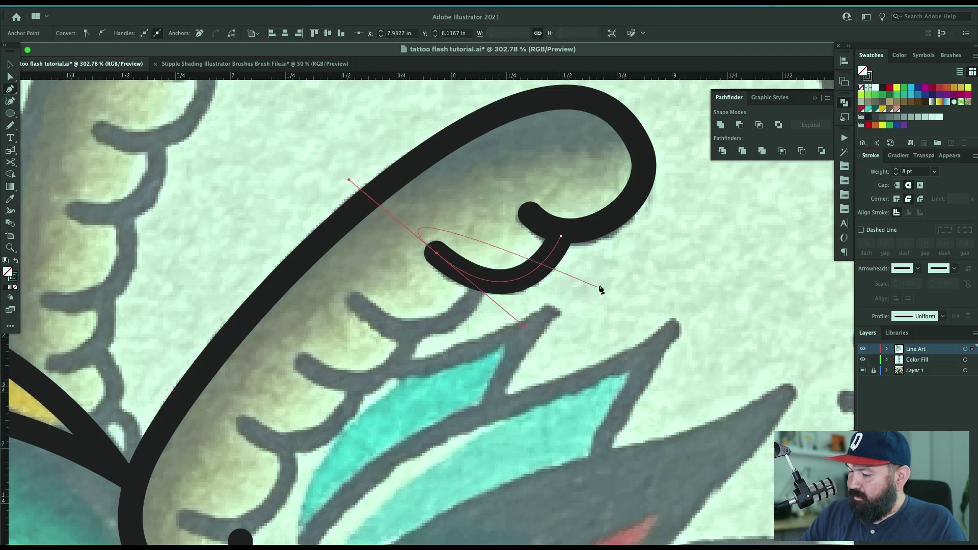
key("ctrl+z")
left_click_drag(479, 283, 454, 285)
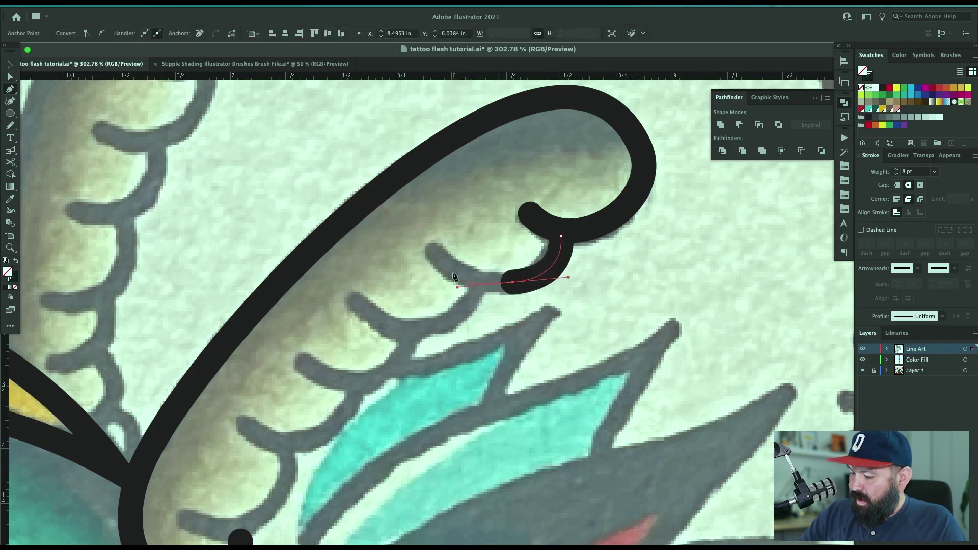
left_click(433, 251)
key("ctrl+shift+a")
Adjust the second ridge's curve so its bend follows the reference closely, and deselect it.
key("z")
left_click_drag(524, 225, 606, 239)
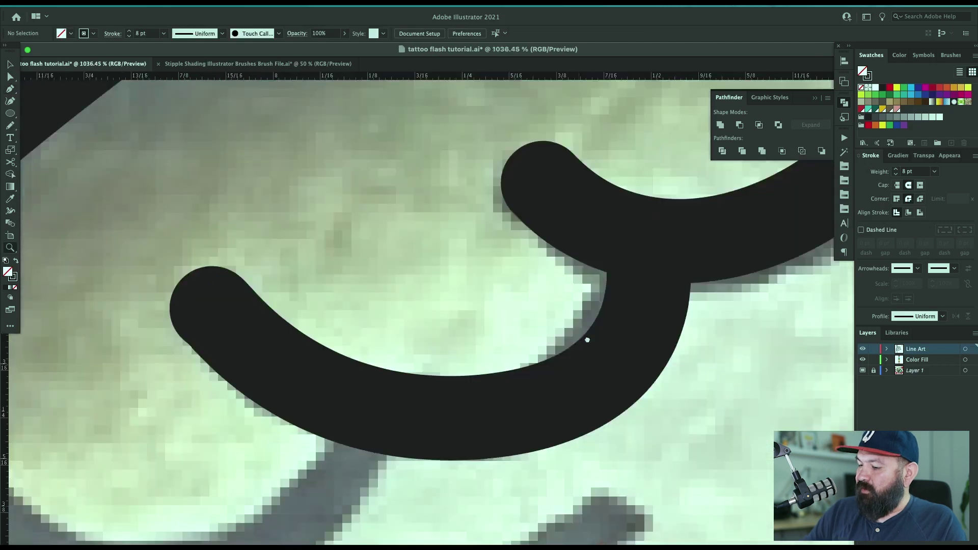
key("a")
left_click(643, 337)
left_click(534, 447)
left_click_drag(681, 409, 652, 402)
key("v")
left_click(642, 465)
Trace the lower horn's third ridge from its inner end up to the second ridge's line, and deselect.
left_click_drag(595, 484, 626, 288)
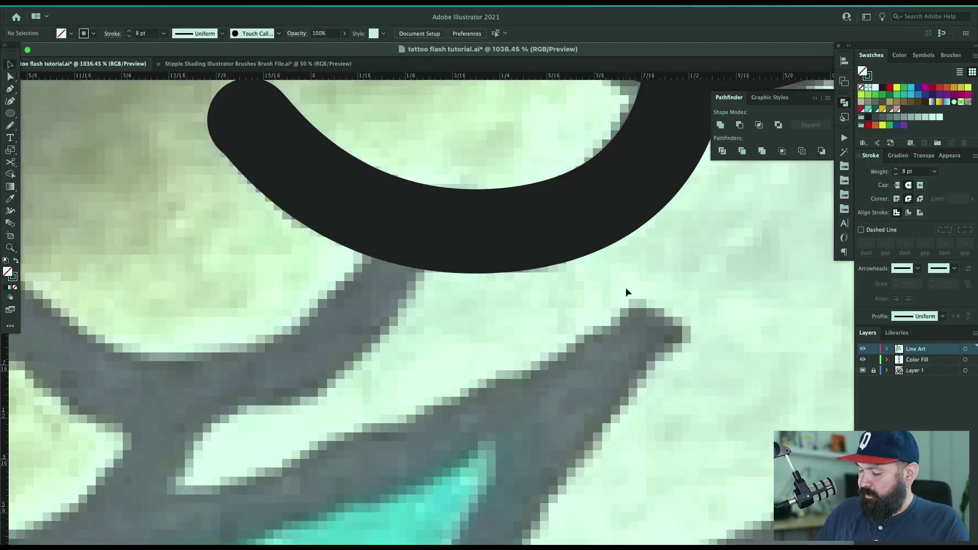
scroll(626, 287, "down", 2)
key("p")
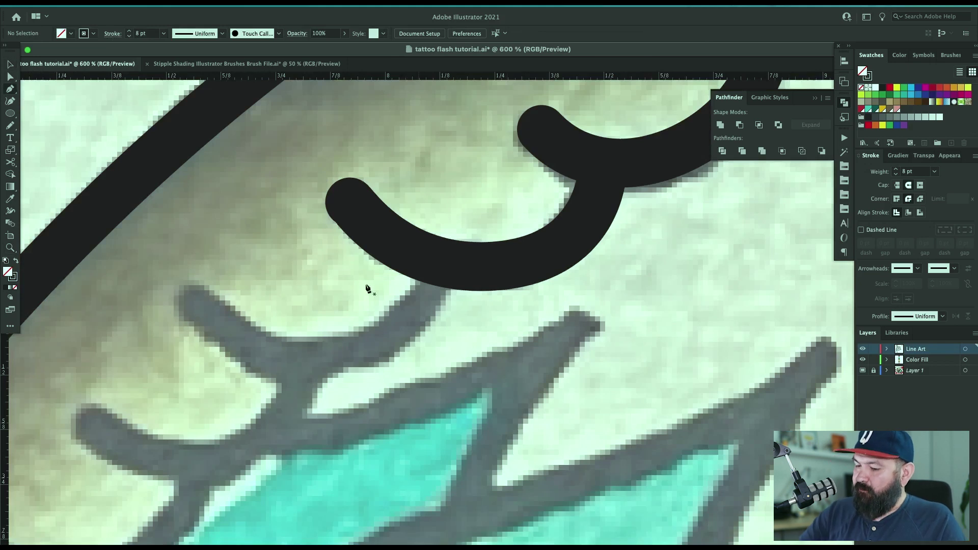
left_click(197, 303)
left_click_drag(416, 345, 419, 343)
left_click(448, 265)
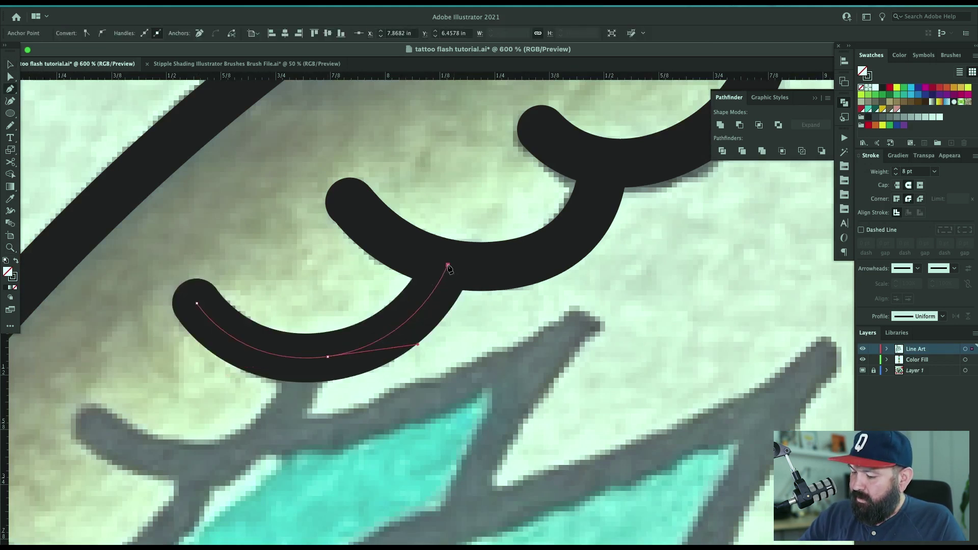
left_click_drag(474, 358, 644, 249)
key("ctrl+shift+a")
Trace the lower horn's fourth ridge as a curve ending on the third ridge's line, and end the path.
left_click(264, 315)
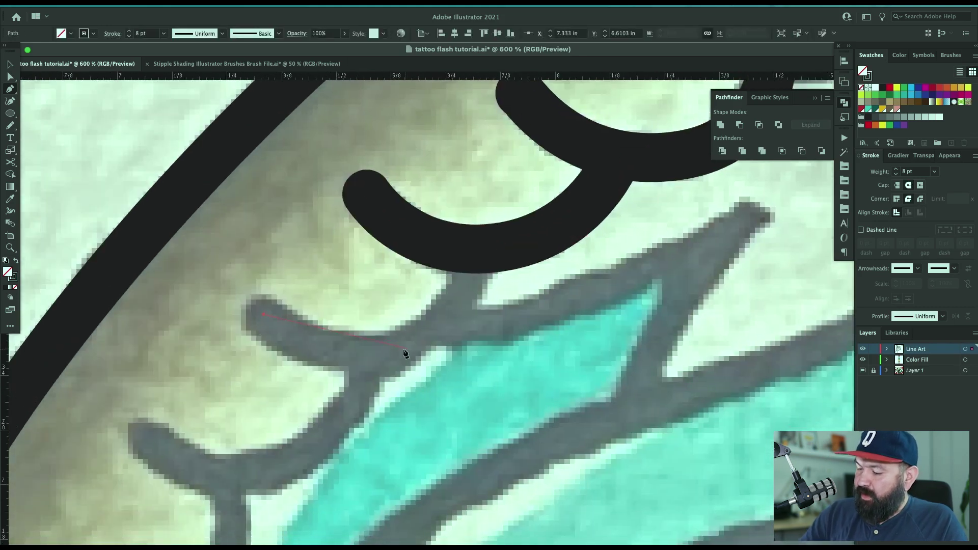
left_click_drag(468, 338, 468, 338)
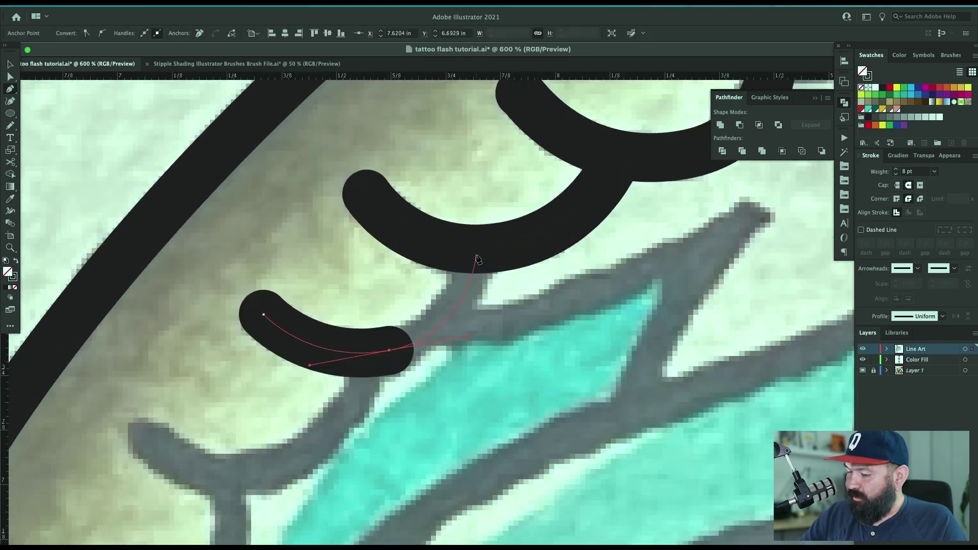
left_click(476, 255)
scroll(584, 346, "down", 2)
scroll(583, 346, "left", 3)
key("Escape")
Trace the lower horn's fifth ridge up to the fourth ridge's line, and deselect it.
scroll(583, 346, "down", 3)
scroll(584, 346, "left", 2)
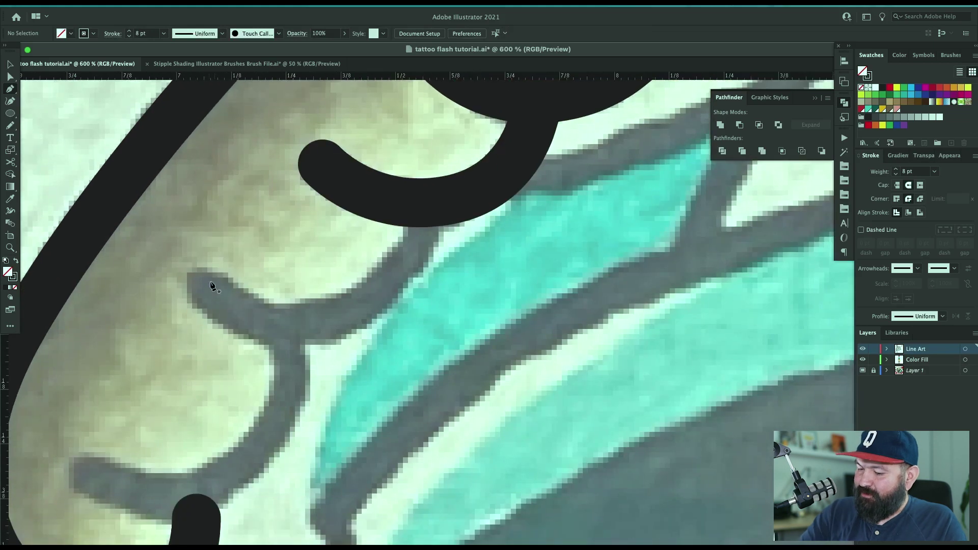
left_click(206, 287)
left_click_drag(408, 302, 414, 300)
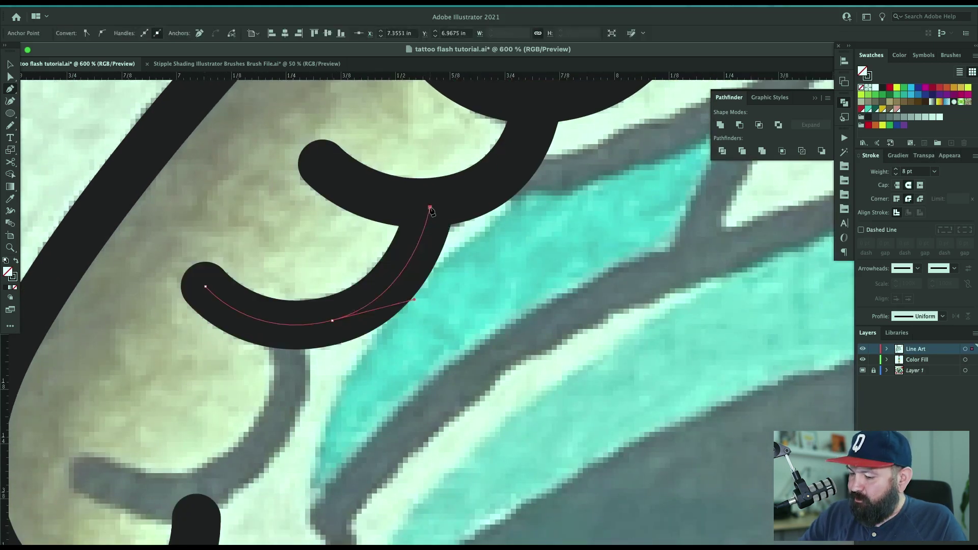
left_click(428, 210)
left_click_drag(428, 210, 533, 183)
left_click(502, 386, "super")
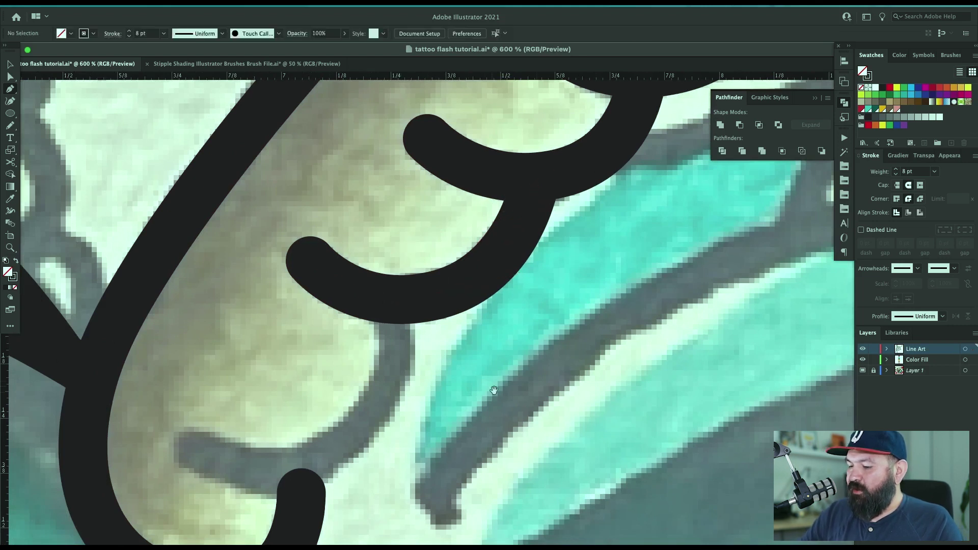
Trace the lower horn's last ridge above the rounded base, joining the fifth ridge's line, and deselect.
left_click_drag(605, 313, 641, 265)
left_click(233, 402)
left_click_drag(368, 406, 444, 368)
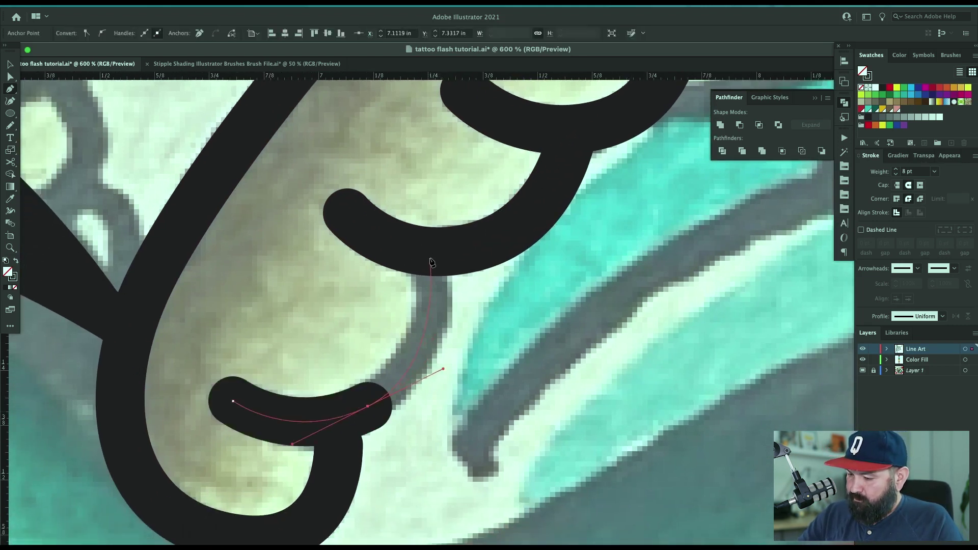
left_click_drag(429, 258, 426, 221)
key("super+shift+a")
Check the finished lower horn in a wider view and save the document.
key("v")
left_click_drag(653, 421, 613, 387)
key("super+minus")
key("super+minus")
key("super+minus")
key("super+minus")
key("super+minus")
left_click_drag(618, 344, 658, 367)
key("ctrl+s")
Trace the upper ridged horn from its first ridge around the rounded tip and down its outer edge to the yellow spike.
key("z")
left_click_drag(411, 192, 491, 285)
left_click_drag(612, 239, 604, 204)
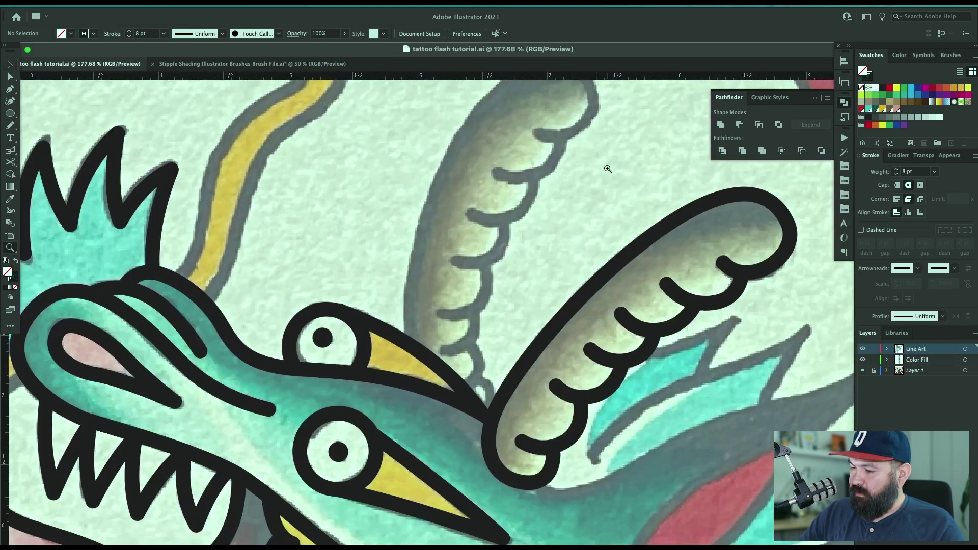
left_click_drag(508, 174, 566, 234)
left_click_drag(507, 334, 404, 531)
left_click_drag(638, 272, 603, 324)
key("p")
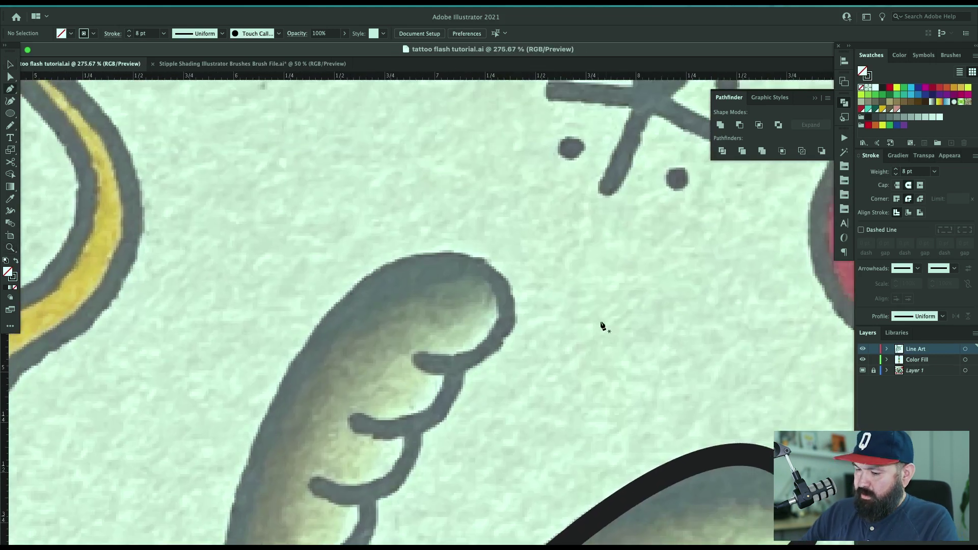
left_click(424, 362)
left_click_drag(494, 342, 520, 307)
left_click_drag(442, 261, 329, 249)
mouse_move(277, 421)
left_mouse_down()
mouse_move(474, 271)
mouse_move(407, 423)
left_mouse_up()
left_click_drag(478, 435, 500, 325)
left_click(443, 417)
left_click(632, 265, "super")
Trace the upper horn's second and third ridges as separate curves, each ending on the ridge line above it.
mouse_move(673, 203)
left_mouse_down()
mouse_move(557, 311)
mouse_move(558, 265)
left_mouse_up()
left_click(464, 227)
left_click_drag(563, 172, 574, 115)
left_click(572, 220, "super")
left_click(423, 289)
mouse_move(490, 292)
left_mouse_down()
mouse_move(524, 272)
mouse_move(506, 258)
left_mouse_up()
left_click(518, 231)
left_click(525, 298, "super")
Trace the upper horn's fourth ridge up to the third ridge's line, redoing its bend, and deselect.
left_click(386, 321)
left_click_drag(443, 310, 471, 285)
mouse_move(455, 258)
left_mouse_down()
mouse_move(466, 261)
mouse_move(520, 214)
left_mouse_up()
key("super+z")
key("super+z")
left_click_drag(492, 266, 510, 250)
left_click(509, 208)
left_click(519, 378, "super")
Trace the upper horn's fifth ridge and the small curves below it at the horn's base.
left_click(412, 352)
left_click_drag(475, 342, 493, 309)
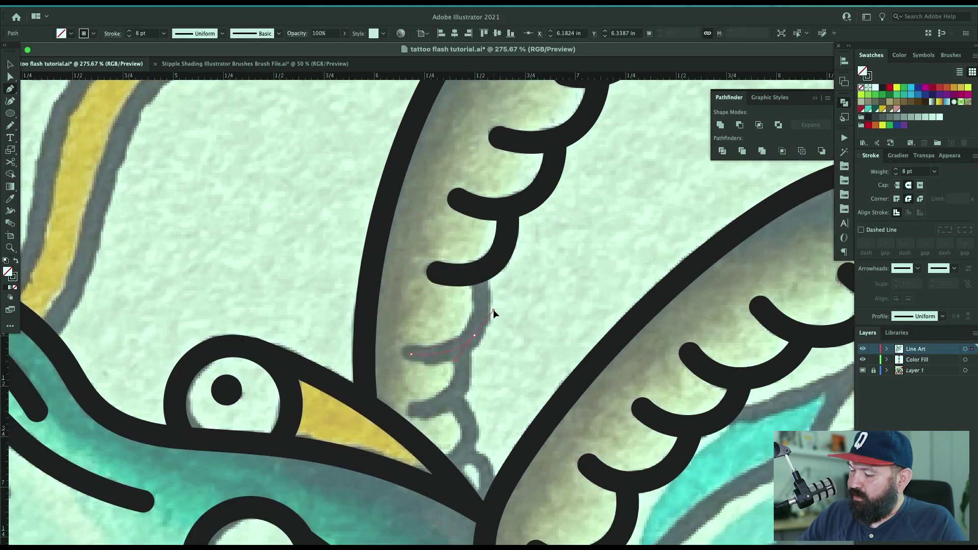
left_click(483, 270)
scroll(552, 388, "down", 2)
scroll(552, 388, "left", 1)
left_click(484, 387)
left_click_drag(511, 430, 506, 475)
key("Escape")
Trace the outer edge of the upper yellow whisker from its pointed tip down to the dragon's head, and deselect.
scroll(505, 475, "up", 5)
scroll(505, 475, "left", 4)
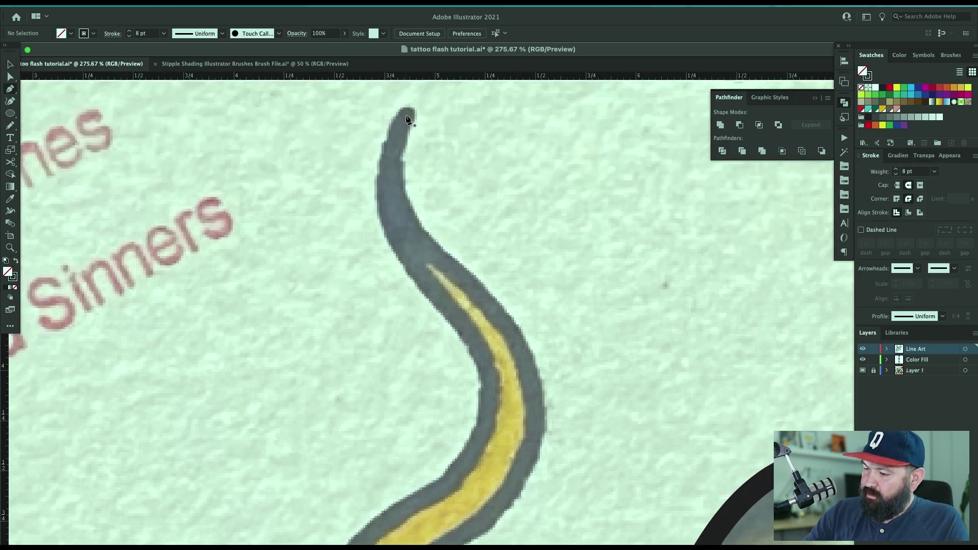
left_click(407, 116)
left_click_drag(413, 267, 464, 337)
scroll(460, 335, "down", 3)
scroll(460, 335, "left", 1)
mouse_move(528, 296)
left_mouse_down()
mouse_move(495, 372)
mouse_move(666, 223)
left_mouse_up()
left_click_drag(543, 242, 494, 313)
scroll(494, 313, "down", 3)
scroll(494, 313, "left", 1)
left_click_drag(533, 338, 524, 378)
left_click(498, 400)
left_click_drag(707, 122, 462, 538)
left_click(425, 154, "super")
Trace the upper yellow whisker's opposite edge from the same tip down to the head line, and deselect.
left_click(381, 154)
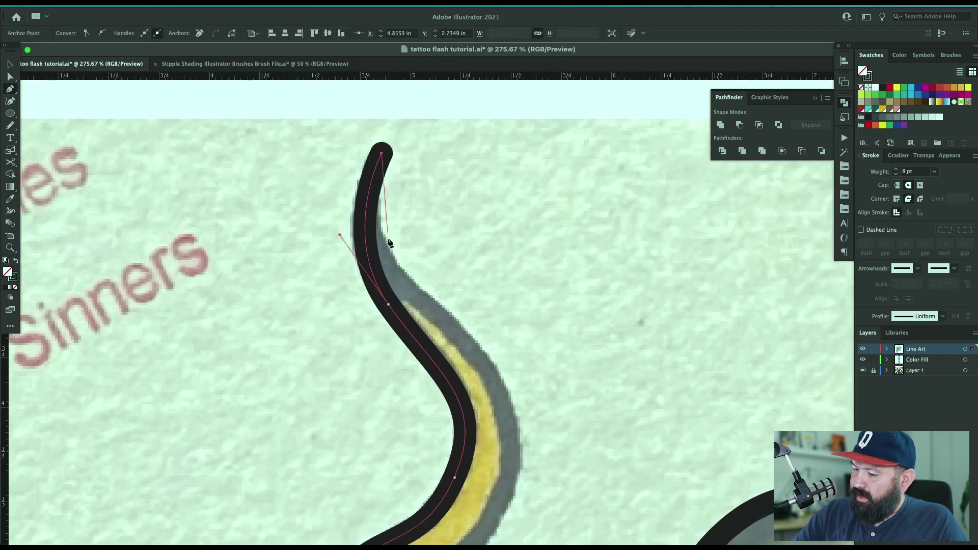
left_click(383, 154)
left_click_drag(417, 299, 482, 362)
left_click_drag(516, 408, 557, 211)
left_click_drag(546, 291, 523, 376)
left_click_drag(502, 444, 660, 285)
left_click_drag(581, 255, 554, 299)
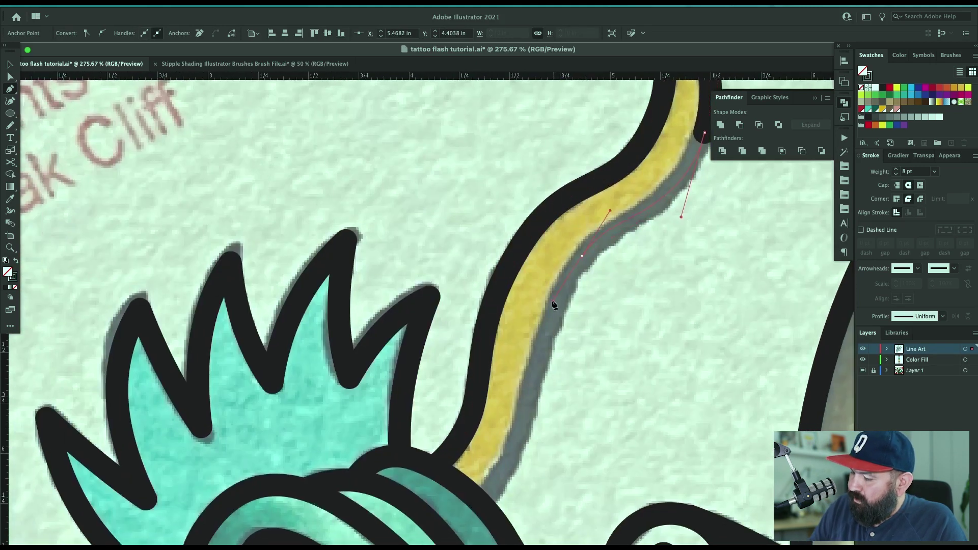
scroll(555, 316, "down", 3)
scroll(556, 316, "left", 1)
left_click_drag(556, 347, 496, 458)
key("super+shift+a")
Trace the lower yellow whisker's lower edge from its pointed tip up to the dragon's head, and deselect.
left_click_drag(450, 500, 728, 327)
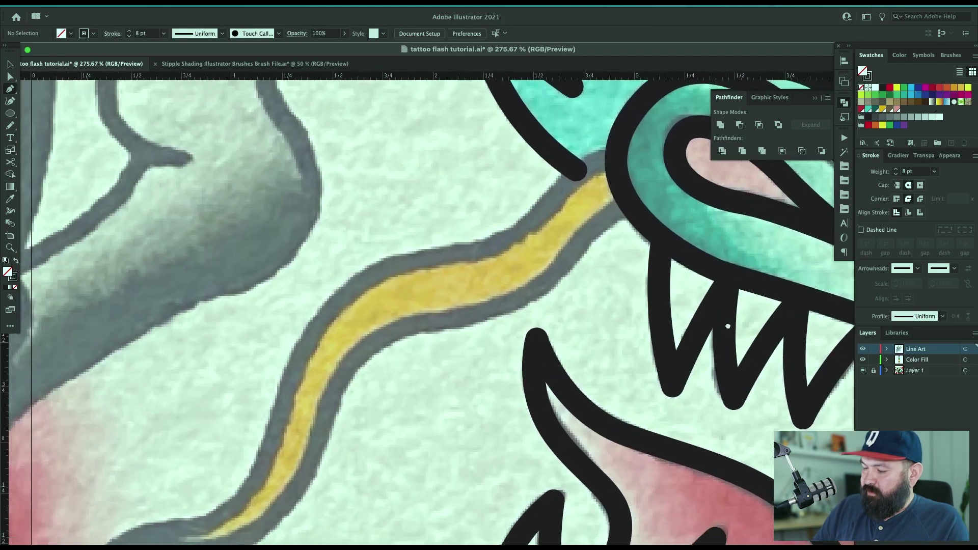
scroll(716, 243, "down", 3)
scroll(716, 243, "left", 5)
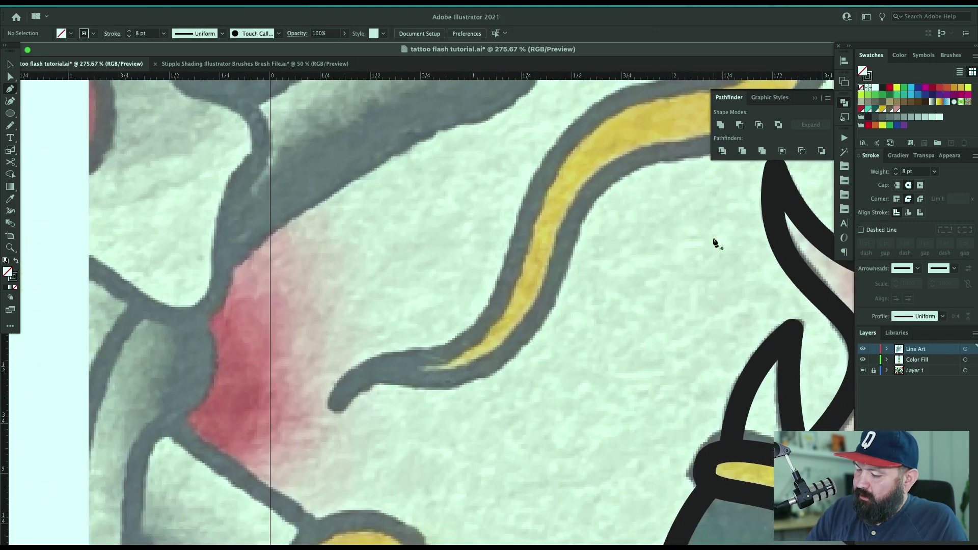
left_click(336, 404)
left_click_drag(418, 378, 482, 386)
left_click_drag(556, 276, 577, 217)
scroll(586, 319, "right", 3)
scroll(586, 319, "up", 4)
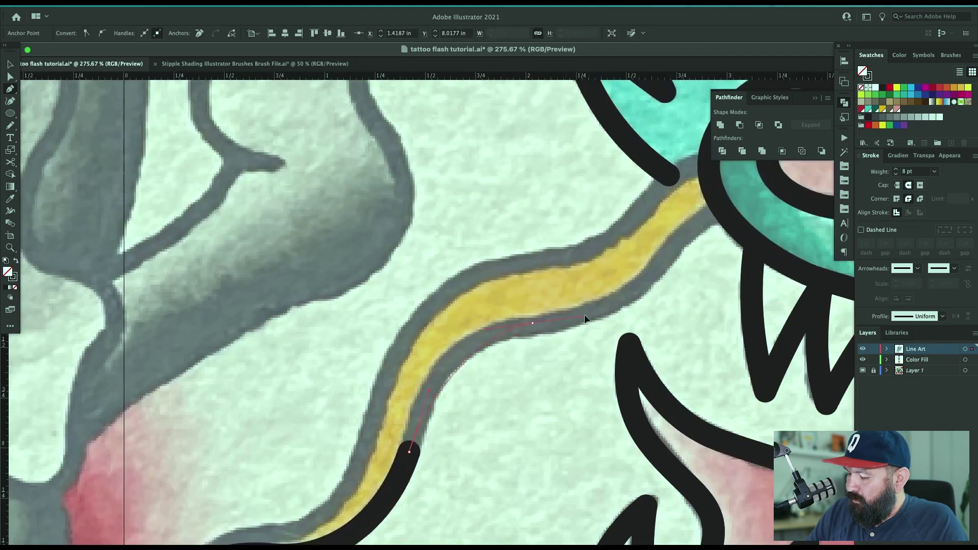
left_click_drag(534, 323, 618, 309)
scroll(588, 326, "right", 3)
scroll(588, 326, "up", 3)
left_click_drag(570, 369, 632, 334)
key("super+shift+a")
Trace the lower yellow whisker's upper edge from the same tip to the dragon's nostril outline, and deselect.
scroll(632, 335, "down", 7)
scroll(632, 334, "left", 6)
left_click(429, 304)
left_click_drag(487, 260, 540, 248)
left_click_drag(601, 184, 489, 469)
left_click_drag(528, 369, 585, 321)
left_click_drag(691, 320, 714, 300)
left_click_drag(738, 255, 626, 343)
left_click_drag(662, 335, 689, 334)
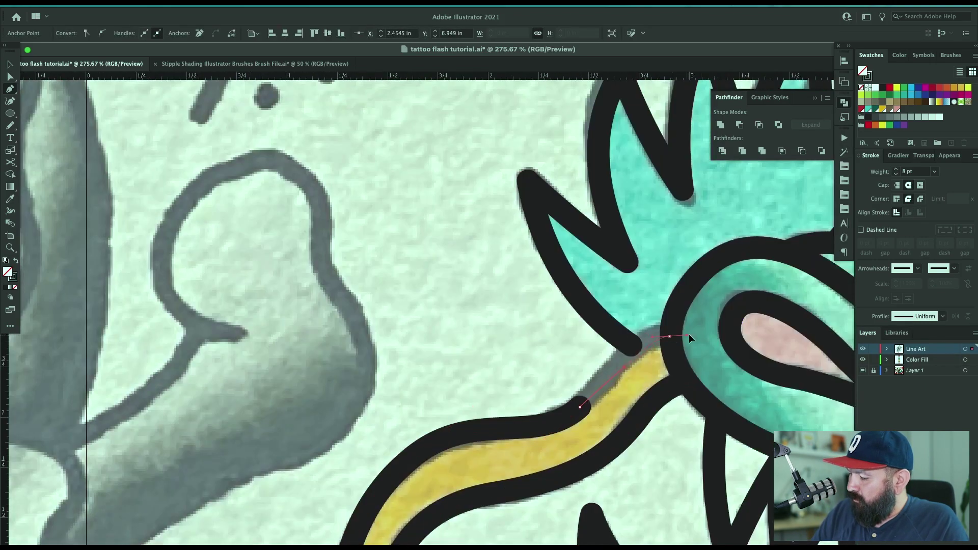
key("super+shift+a")
Save the document with the whisker outlines.
key("super+minus")
key("super+minus")
key("super+minus")
key("super+minus")
left_click_drag(533, 430, 513, 388)
key("v")
left_click_drag(712, 415, 674, 415)
key("super+s")
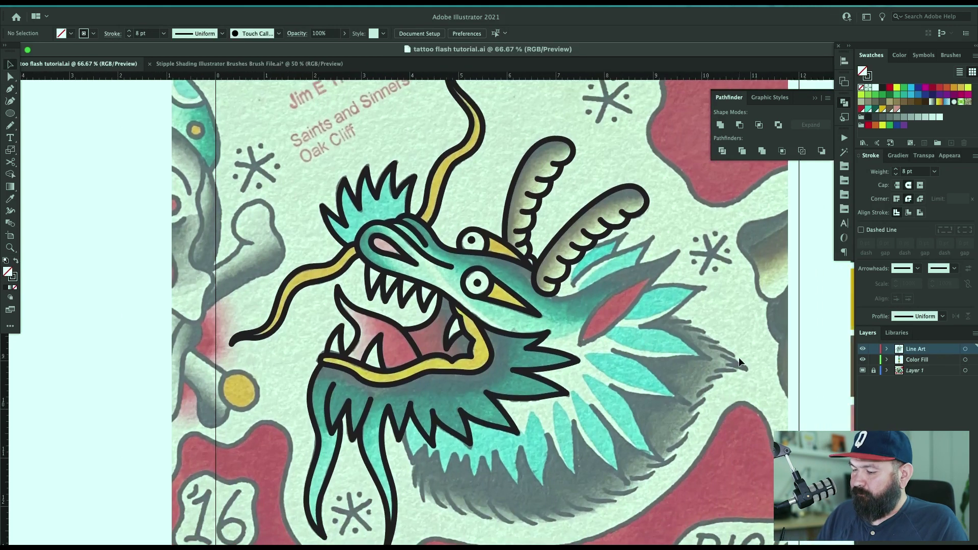
Trace the upper edge of the dragon's ear from the lower horn's base to the ear's pointed tip.
key("z")
left_click_drag(687, 256, 745, 293)
key("p")
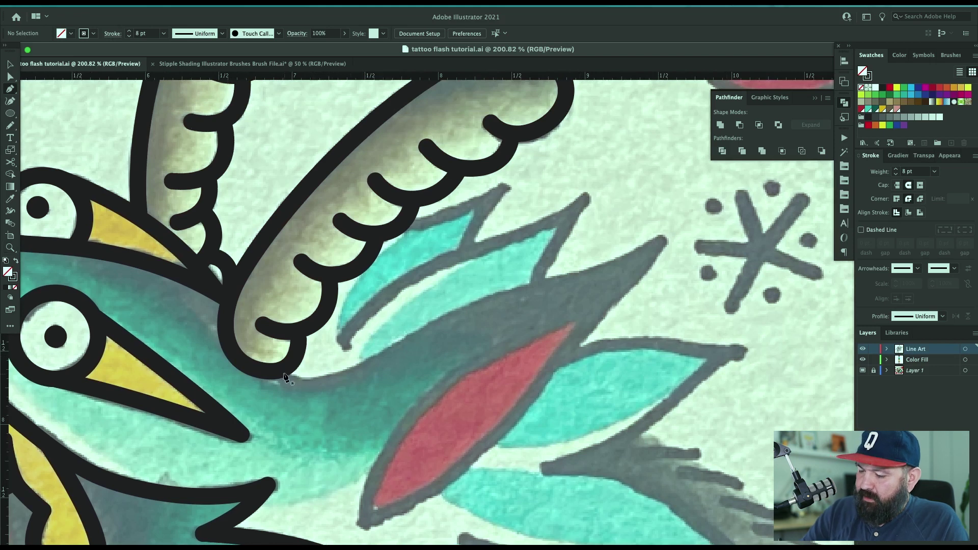
left_click_drag(281, 373, 270, 403)
left_click(360, 373)
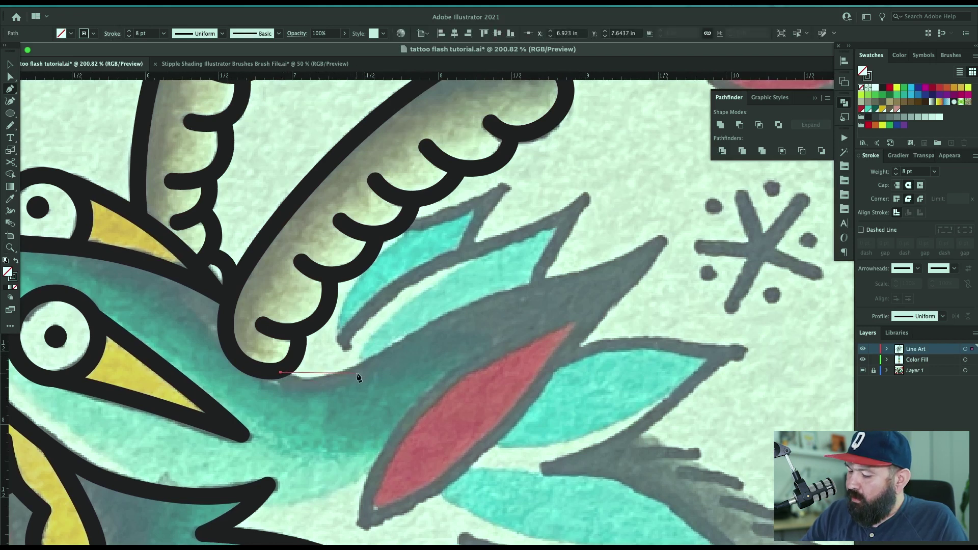
left_click(422, 344)
left_click_drag(539, 287, 609, 266)
left_click(659, 244)
Continue the path from the ear's tip along its lower edge and back around the red inner area.
left_click_drag(640, 347, 682, 292)
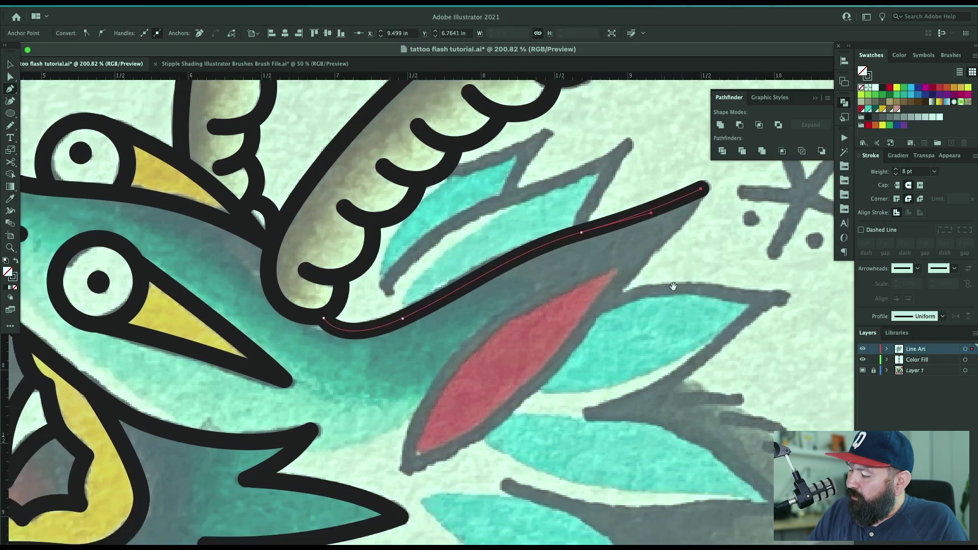
left_click_drag(617, 290, 586, 327)
left_click_drag(499, 423, 472, 439)
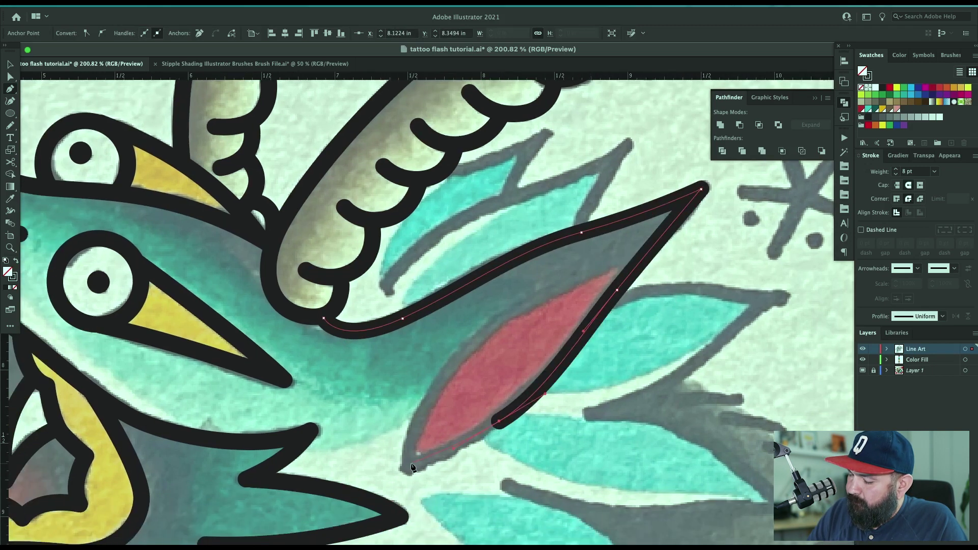
left_click(408, 467)
left_click_drag(456, 363, 514, 307)
left_click(608, 266)
left_click(608, 265)
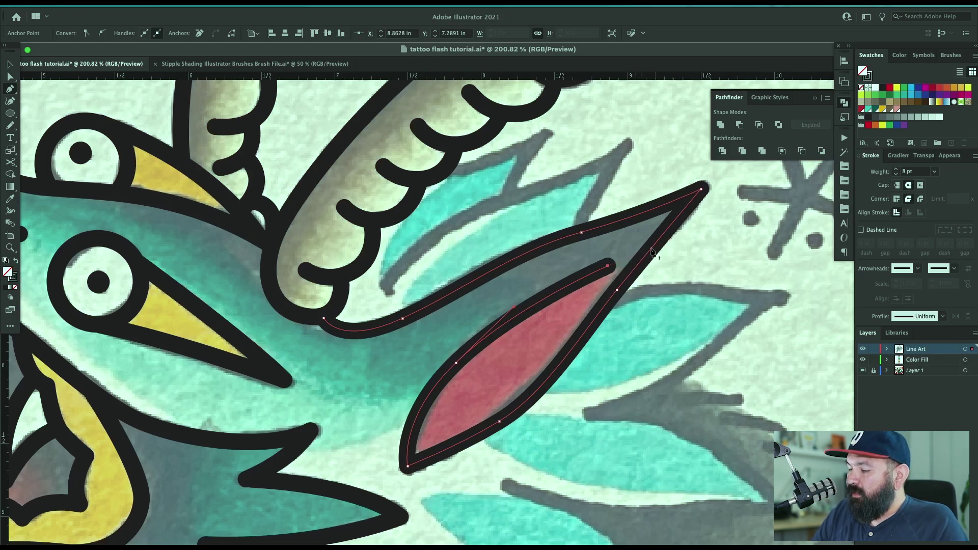
Extend the ear's inner line past the red area and move its end anchor onto the ear's lower edge.
left_click(707, 222)
key("super+shift+a")
key("a")
left_click(708, 221)
left_click_drag(707, 221, 652, 246)
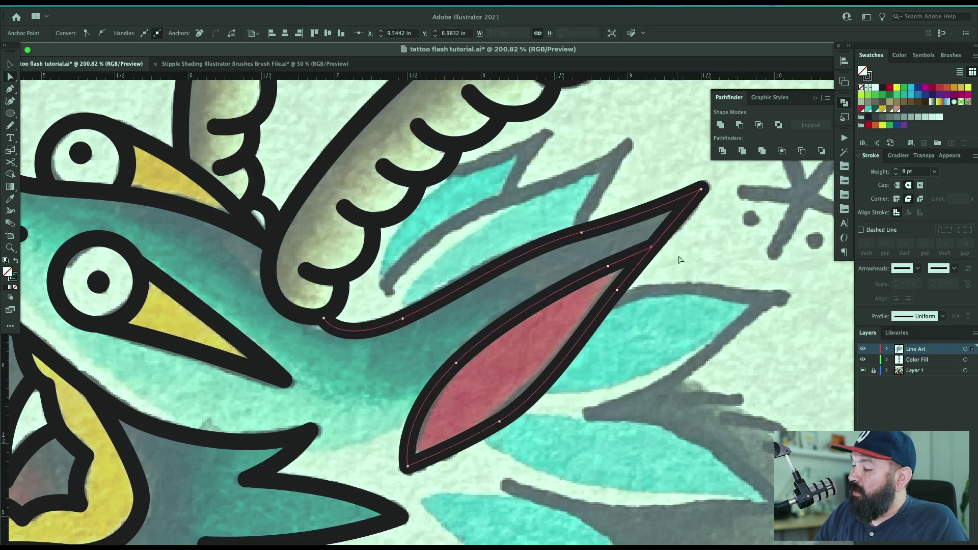
left_click(683, 259)
Trace the larger teal feather behind the horn from its inner end to its tip and down to the ear.
key("z")
key("v")
scroll(670, 296, "up", 2)
scroll(670, 297, "right", 1)
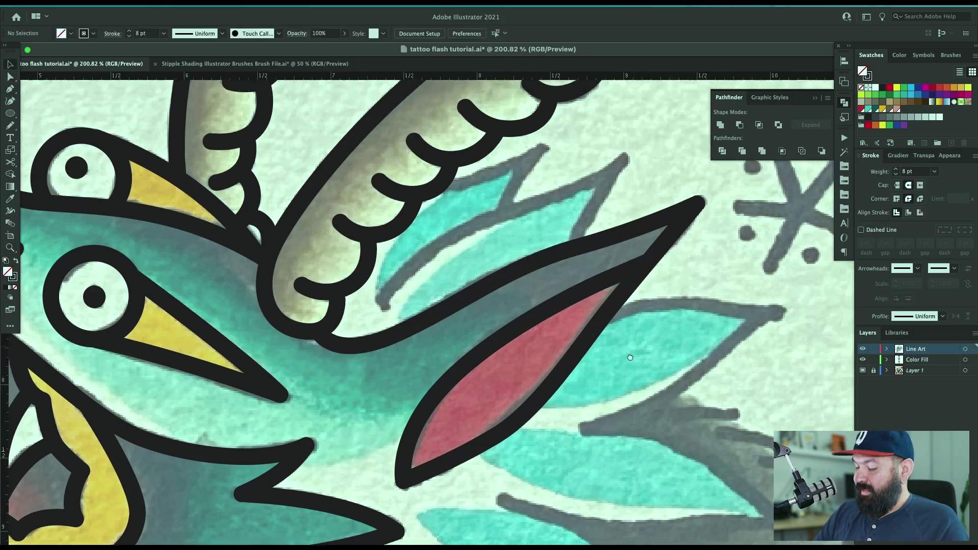
key("p")
left_click(367, 333)
left_click_drag(455, 261, 488, 247)
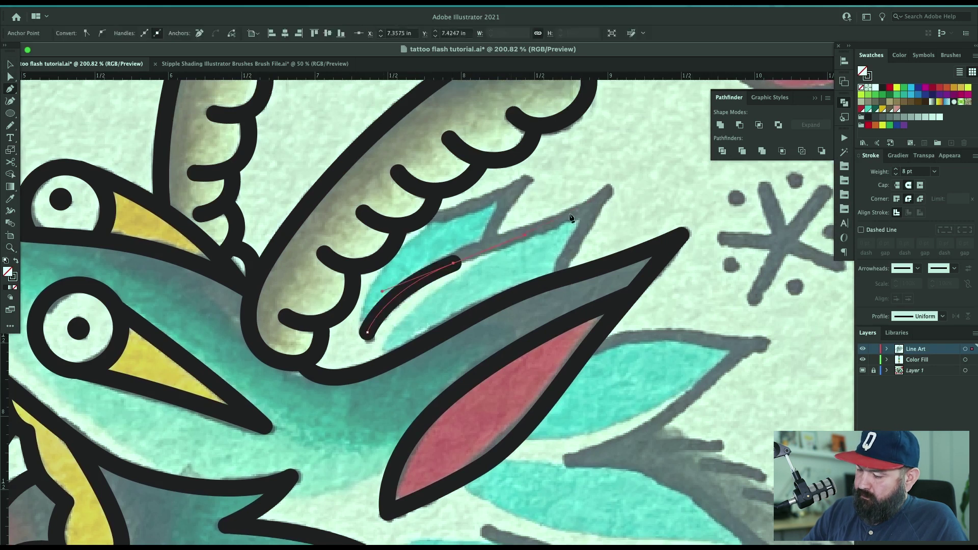
left_click_drag(605, 193, 626, 168)
left_click(606, 194)
left_click(560, 276)
key("v")
Trace both edges of the smaller teal feather from its tip to the larger feather and to the horn.
left_click(490, 224)
key("p")
left_click(528, 179)
left_click_drag(486, 243, 480, 279)
left_click(528, 179)
left_click(429, 218)
key("v")
left_click(474, 178)
Trace the teal feather below the ear, from its tip back to the ear and along its lower edge.
left_click_drag(853, 428, 707, 301)
key("p")
left_click(607, 217)
left_click_drag(542, 209, 502, 208)
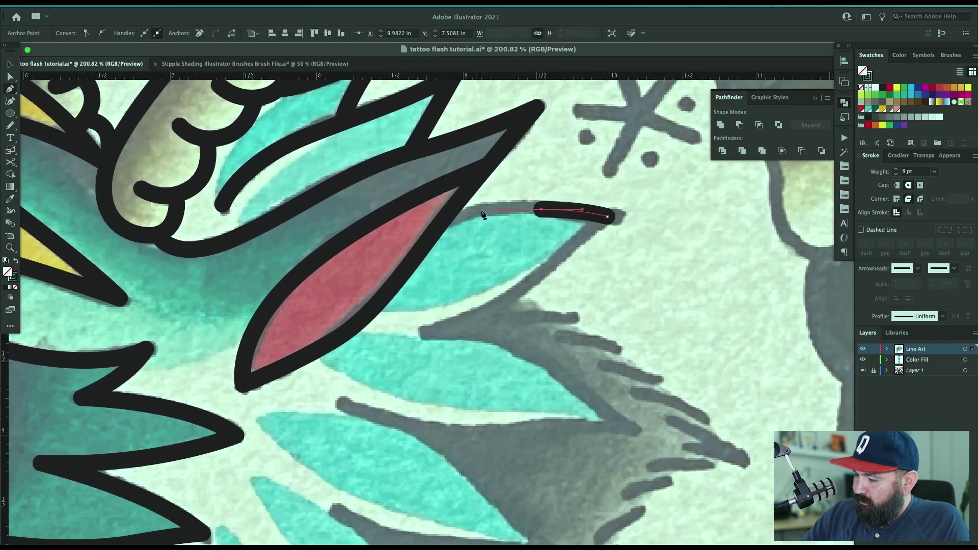
left_click(442, 223)
left_click(607, 216)
left_click_drag(529, 283, 493, 307)
left_click(424, 333)
Continue the path along the second feather's upper edge below the ear, out to its tip.
left_click_drag(553, 361, 514, 293)
left_click_drag(516, 298, 567, 347)
left_click(597, 360)
left_click_drag(508, 356, 471, 363)
left_click_drag(306, 334, 268, 311)
key("v")
left_click(490, 377)
key("p")
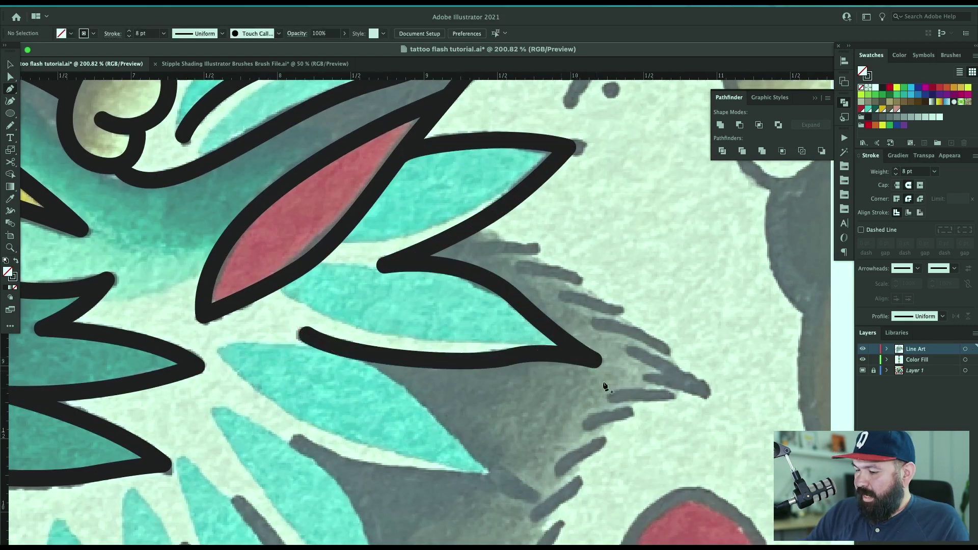
key("ctrl+z")
key("ctrl+z")
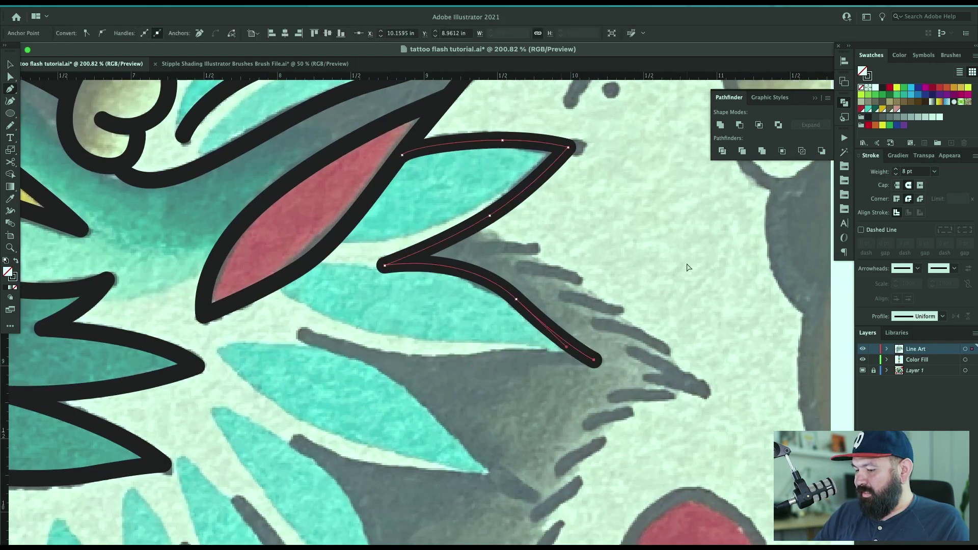
Trace the second feather's lower edge as a separate path from its inner end to the tip, and deselect.
left_click(313, 340, "ctrl")
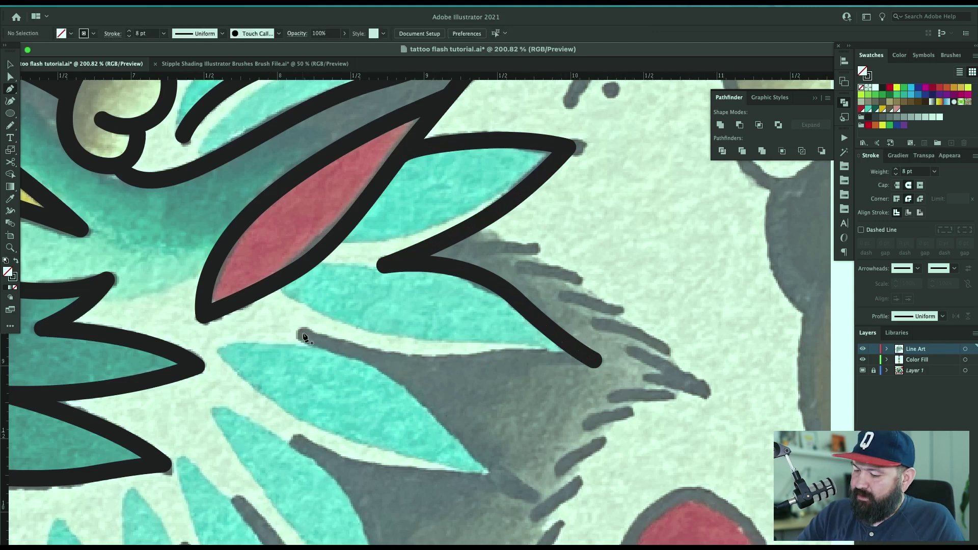
left_click(303, 335)
left_click_drag(527, 350, 528, 351)
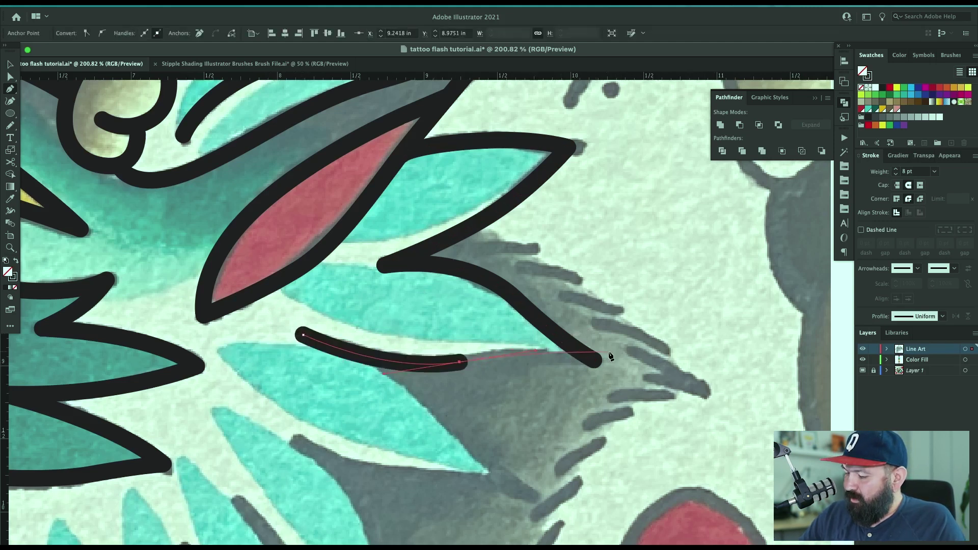
left_click(596, 361)
left_click(414, 421, "ctrl")
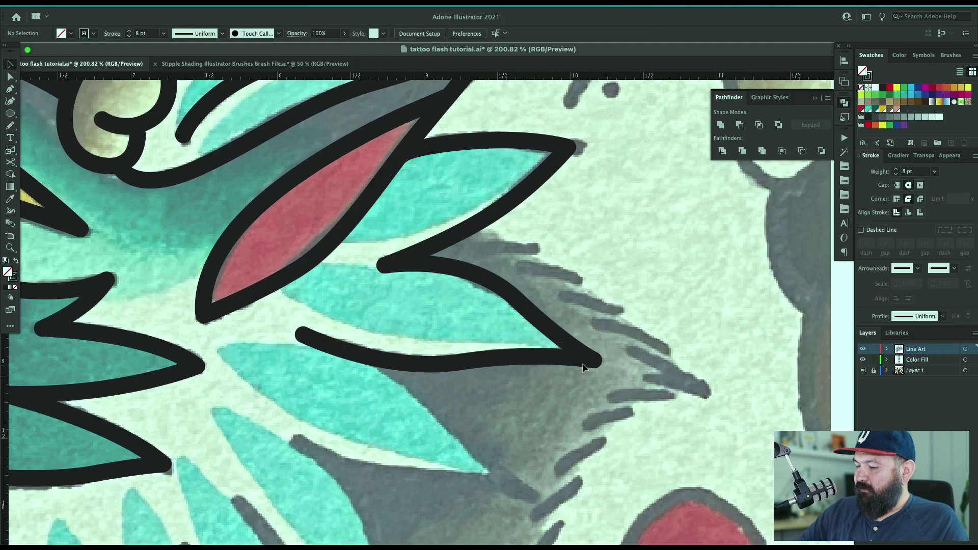
Trace the third feather's upper and lower edges below the ear as separate lines meeting at its tip.
scroll(557, 350, "right", 1)
scroll(583, 323, "down", 3)
left_click(378, 198, "ctrl")
left_click(432, 250, "ctrl")
scroll(571, 221, "down", 3)
scroll(571, 222, "right", 1)
left_click(350, 244)
left_click(497, 374)
left_click(534, 407, "ctrl")
left_click(264, 323)
left_click_drag(371, 356, 482, 361)
left_click(498, 374)
Trace the fourth feather's two edges as separate curves meeting at its tip.
scroll(561, 246, "down", 5)
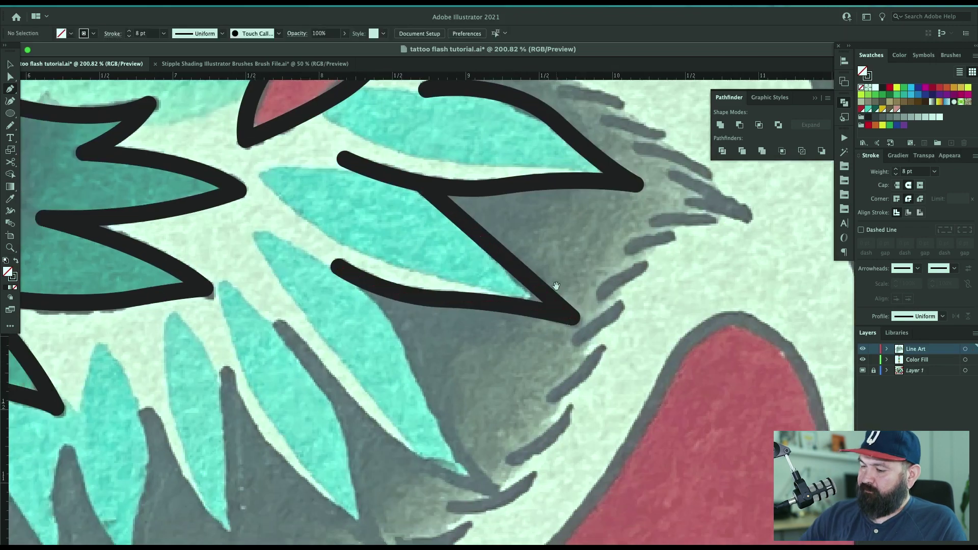
left_click(366, 219)
left_click_drag(427, 312, 444, 352)
left_click_drag(493, 430, 518, 447)
left_click(512, 456, "ctrl")
left_click(281, 266)
left_click_drag(401, 391, 431, 416)
left_click(493, 430)
Trace the fifth feather's two edges as separate curves meeting at its pointed lower end.
left_click_drag(494, 429, 593, 268)
left_click(604, 290, "ctrl")
left_click(434, 170)
left_click_drag(457, 224, 457, 311)
left_click(490, 340)
left_click(334, 174)
left_click(492, 342)
scroll(492, 342, "up", 4)
scroll(492, 341, "left", 2)
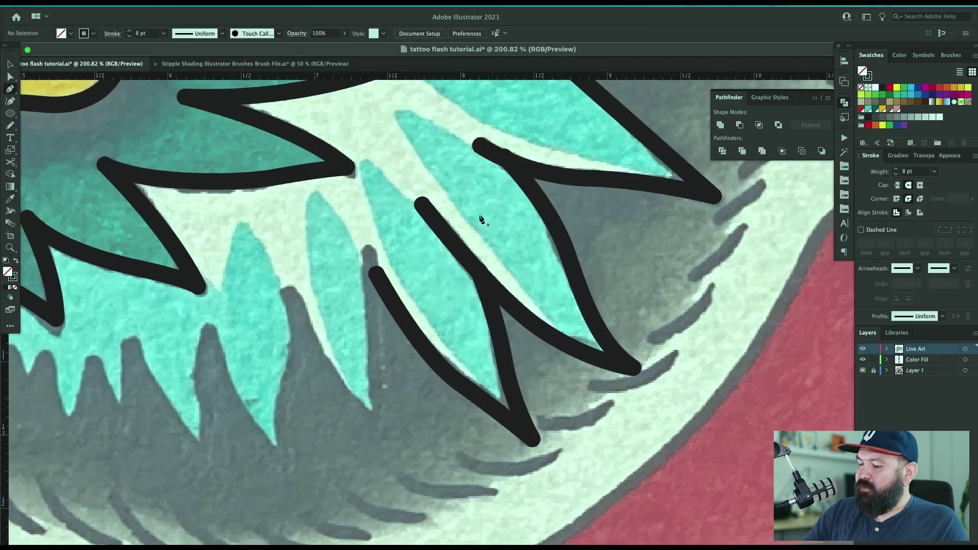
left_click(483, 332, "ctrl")
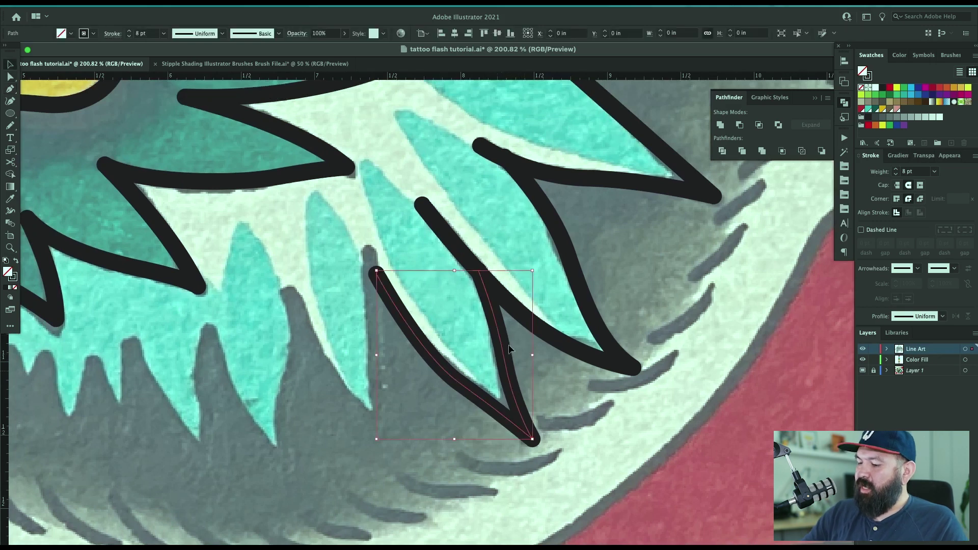
key("p")
scroll(489, 211, "down", 4)
scroll(489, 211, "left", 2)
scroll(489, 212, "down", 1)
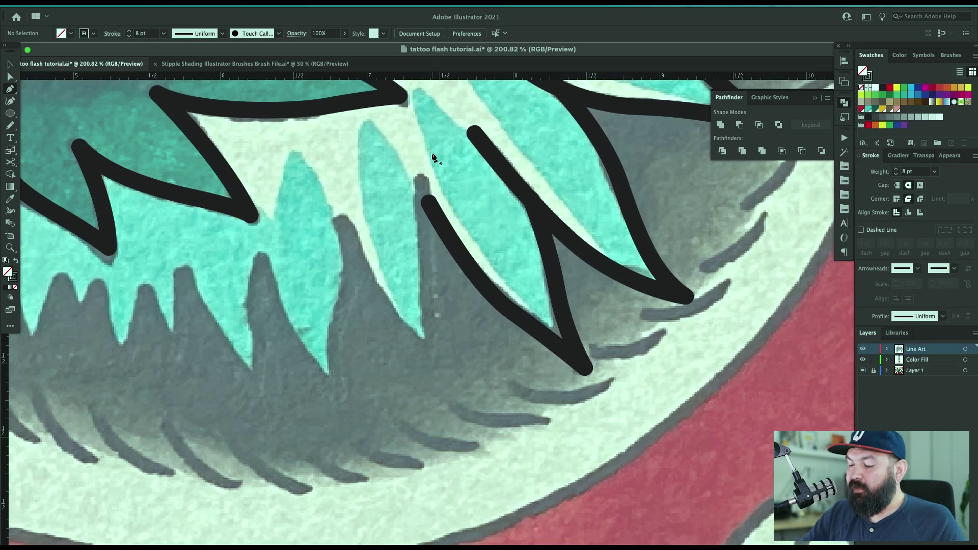
left_click(422, 179)
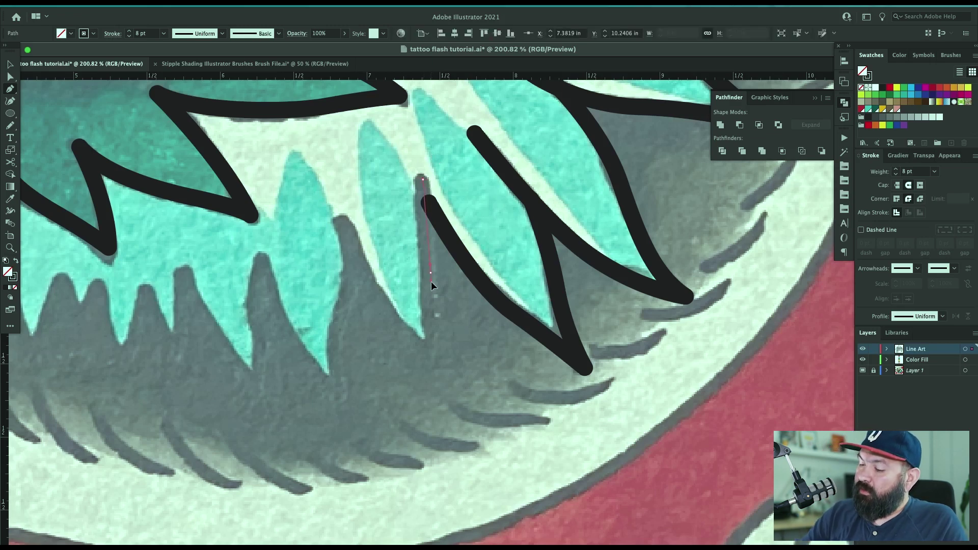
left_click(435, 365)
left_click_drag(367, 279, 354, 245)
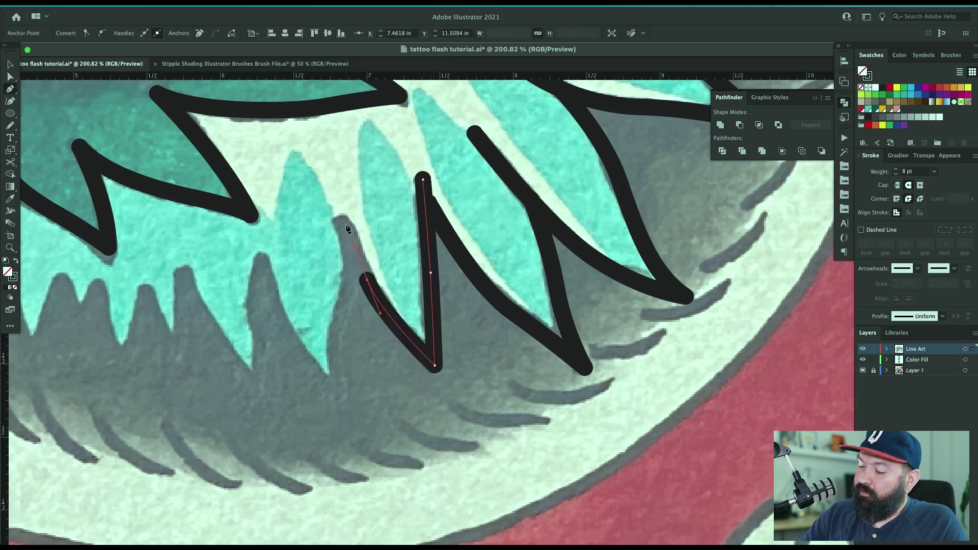
key("ctrl+z")
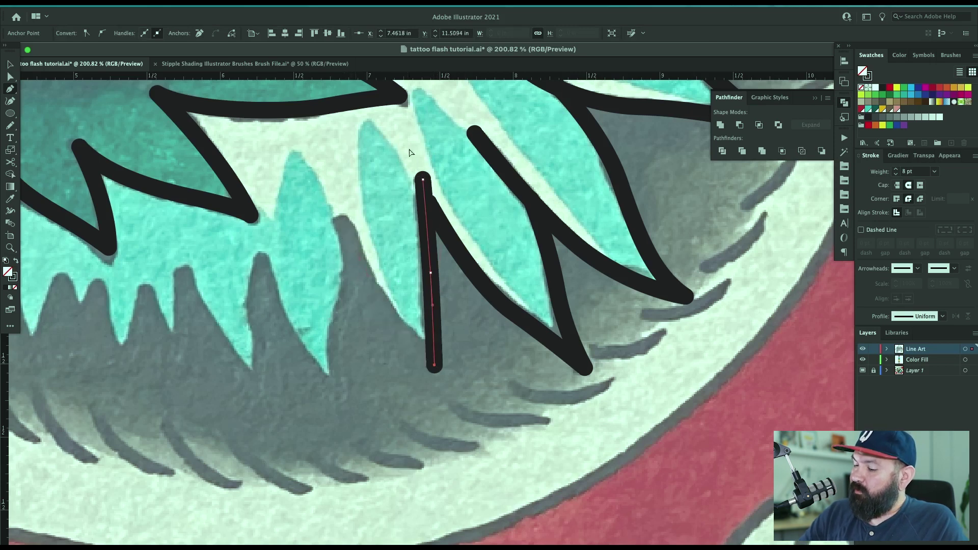
key("ctrl+z")
key("ctrl+z")
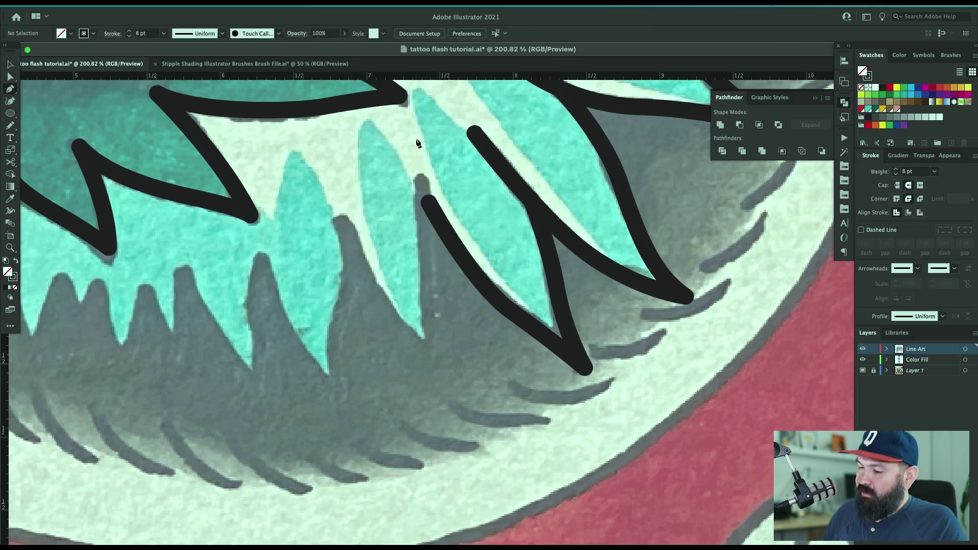
Trace the sixth feather's two edges as separate curves that meet at its lower point.
left_click(423, 180)
left_click_drag(444, 357, 445, 357)
left_click(462, 382)
left_click(343, 220)
left_click_drag(366, 270, 373, 280)
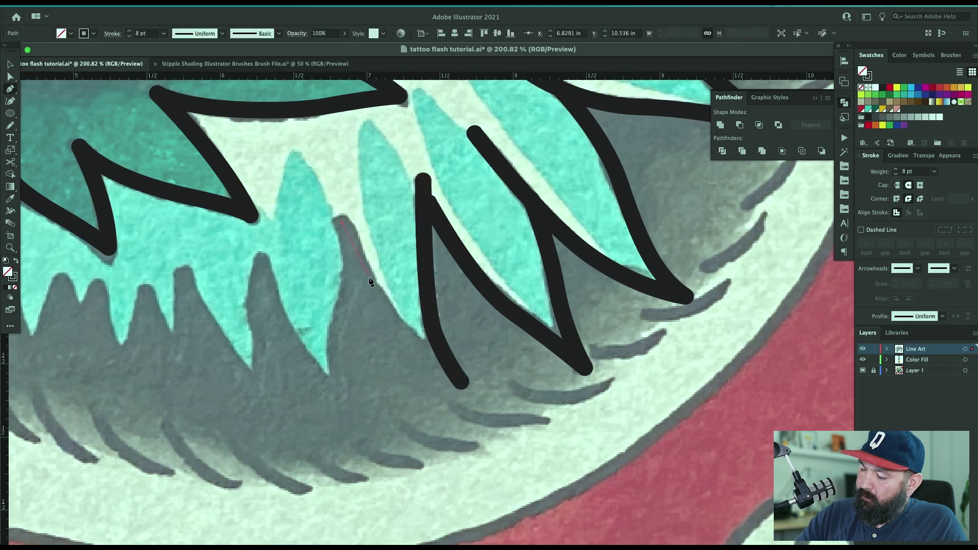
left_click(462, 381)
Draw both edges of the seventh teal feather freehand, meeting at its lower point.
mouse_move(510, 357)
left_mouse_down()
mouse_move(638, 336)
mouse_move(701, 311)
left_mouse_up()
key("n")
left_click_drag(534, 180, 532, 346)
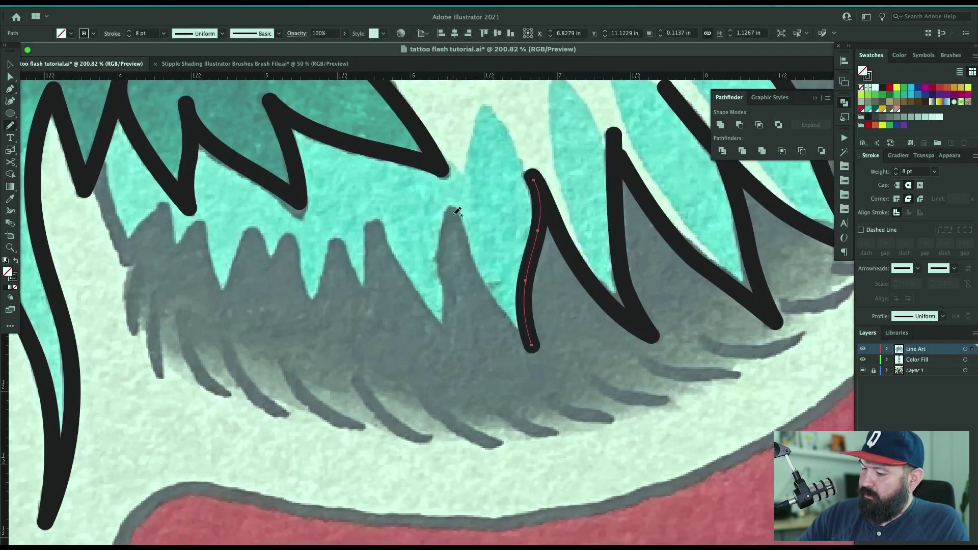
left_click_drag(453, 213, 532, 345)
key("b")
left_click(578, 331)
key("v")
key("ctrl+z")
key("b")
Draw the edges of the next two teal feathers freehand, working toward the dragon's beard, and deselect.
scroll(566, 322, "left", 3)
left_click_drag(507, 190, 502, 332)
left_click_drag(423, 207, 502, 332)
scroll(445, 233, "left", 3)
scroll(445, 233, "down", 2)
left_click_drag(486, 178, 484, 266)
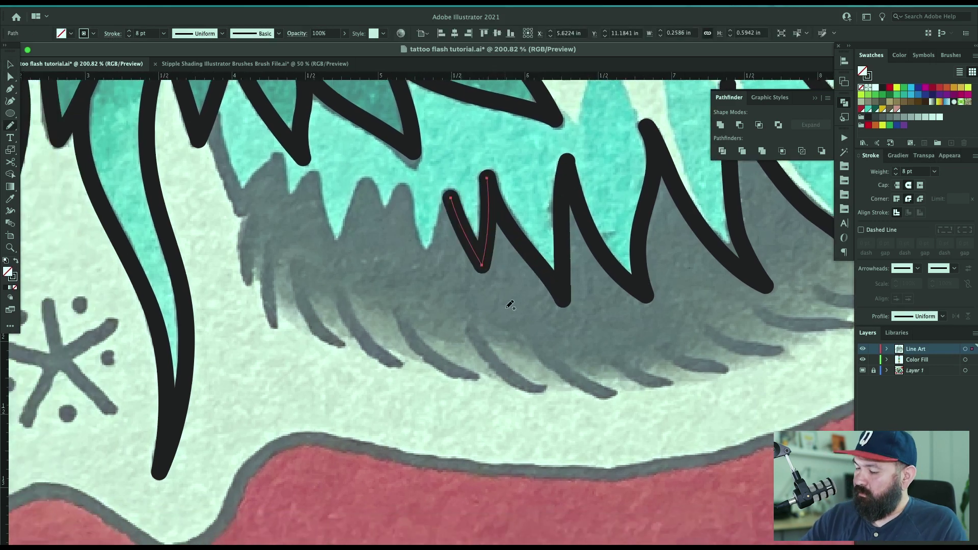
key("shift+b")
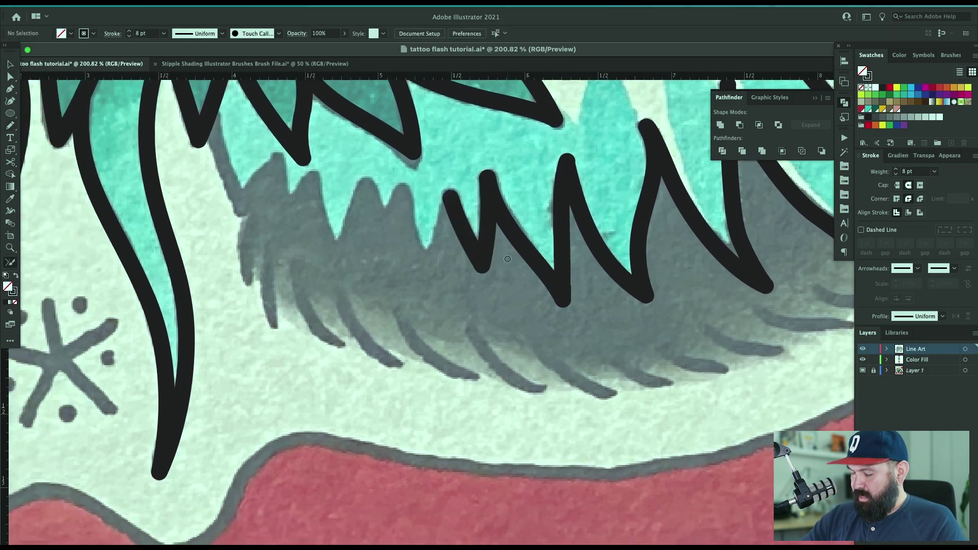
Trace both edges of the next short teal feather freehand and the first edge of the one beyond it.
key("a")
key("v")
left_click(483, 226)
left_click(524, 327)
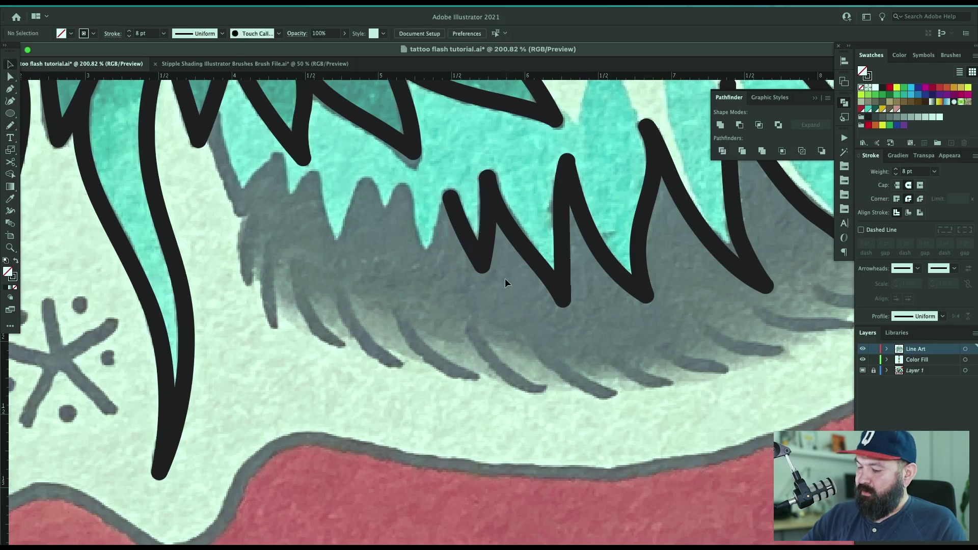
key("b")
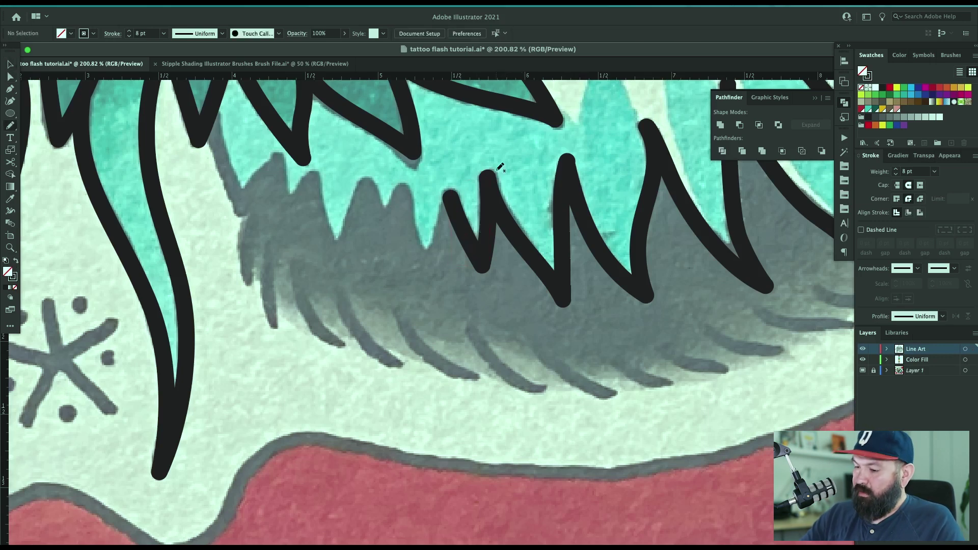
left_click_drag(431, 260, 424, 267)
key("super+shift+a")
key("j")
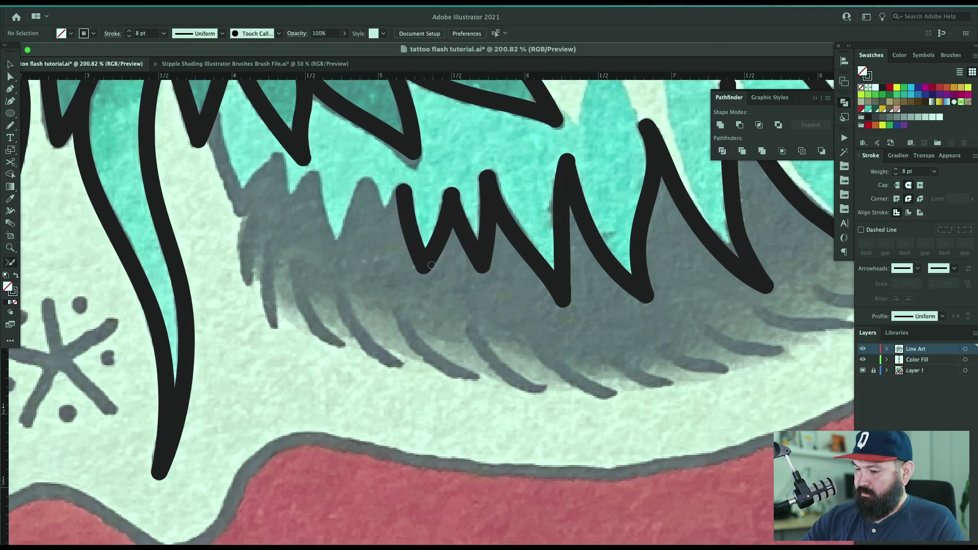
left_click_drag(388, 230, 405, 188)
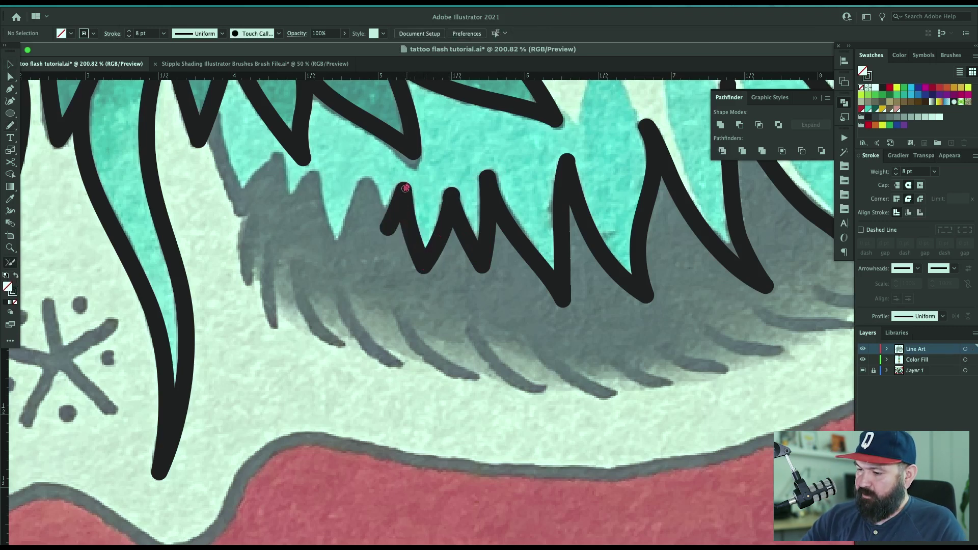
key("v")
left_click(398, 217)
left_click(462, 167)
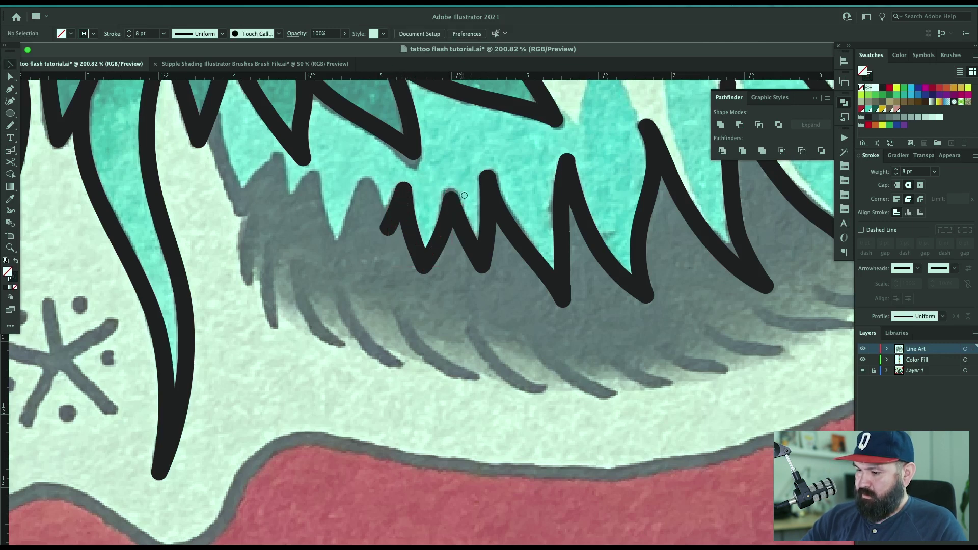
left_click(468, 219)
left_click(516, 175)
key("shift+b")
left_click_drag(485, 164, 498, 177)
key("ctrl+z")
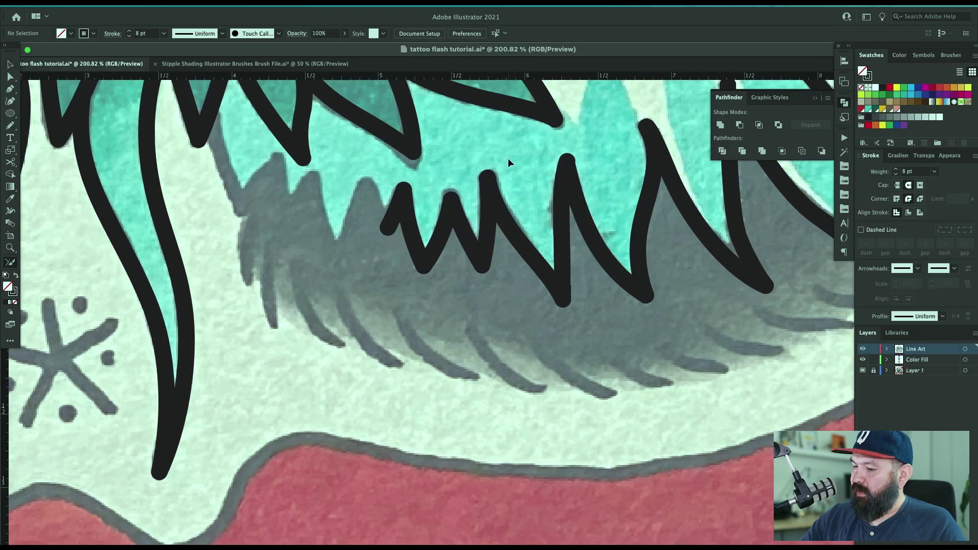
Trace the remaining short teal feather edges as a zigzag reaching the dragon's beard, and deselect.
key("n")
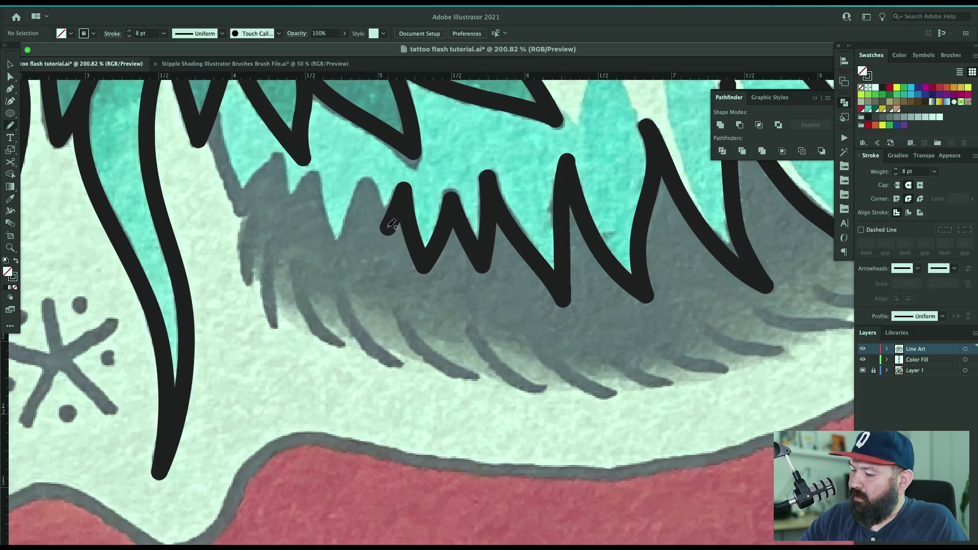
left_click_drag(371, 184, 340, 260)
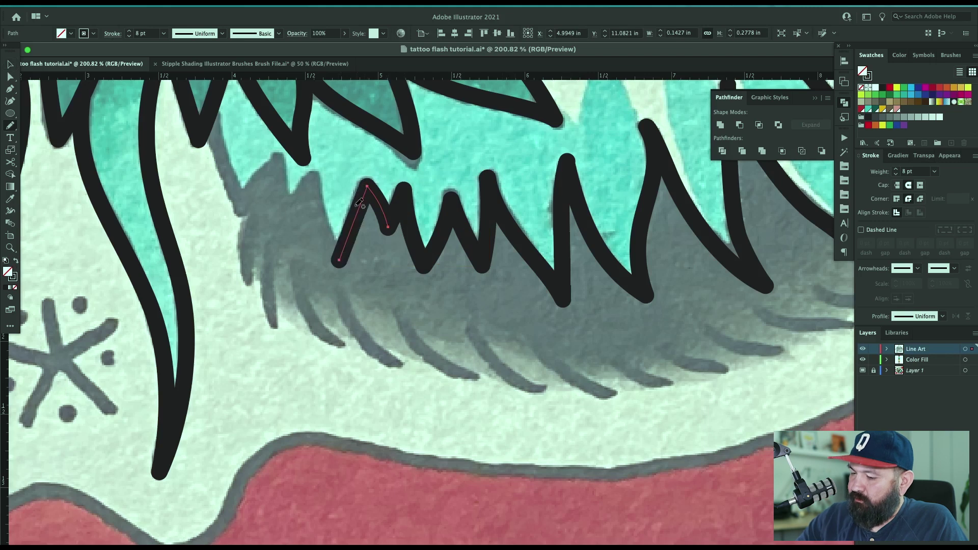
mouse_move(331, 223)
left_mouse_down()
mouse_move(340, 153)
mouse_move(244, 214)
mouse_move(225, 116)
mouse_move(211, 111)
left_mouse_up()
key("super+shift+a")
key("a")
key("super+shift+a")
key("v")
left_click_drag(399, 258, 379, 217)
key("super+j")
key("super+shift+a")
Draw the first three short fur strokes freehand where the grey neck shading begins beside the beard.
left_click_drag(669, 351, 516, 490)
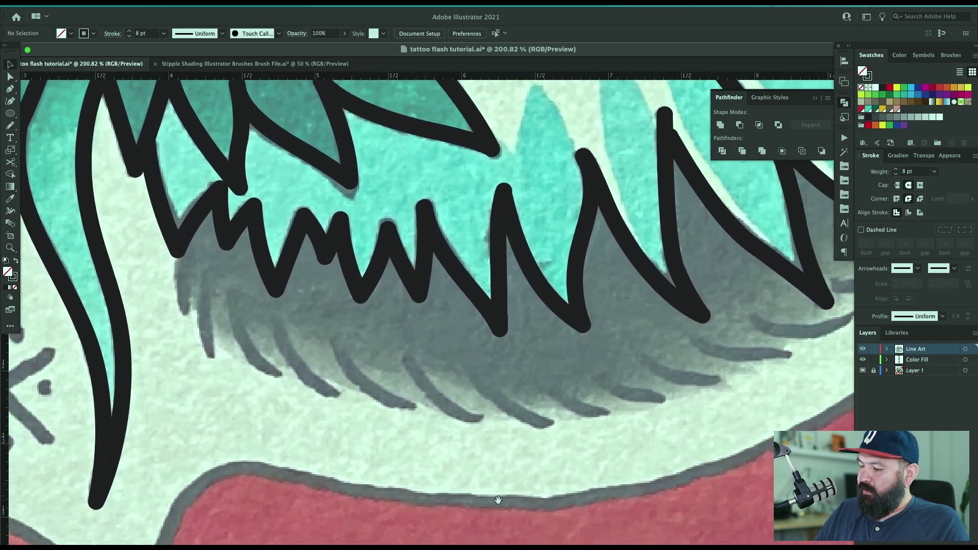
left_click_drag(613, 427, 771, 423)
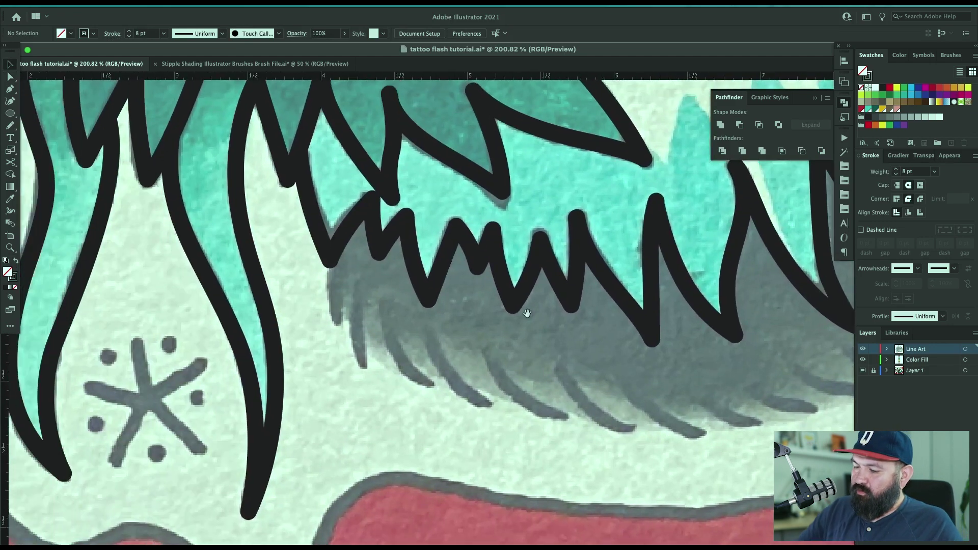
key("n")
left_click_drag(340, 273, 335, 326)
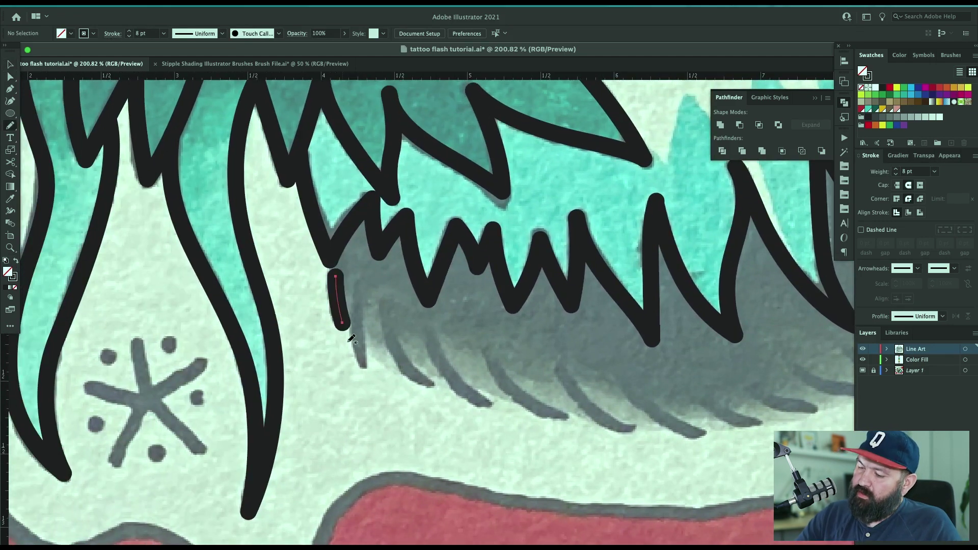
key("ctrl+z")
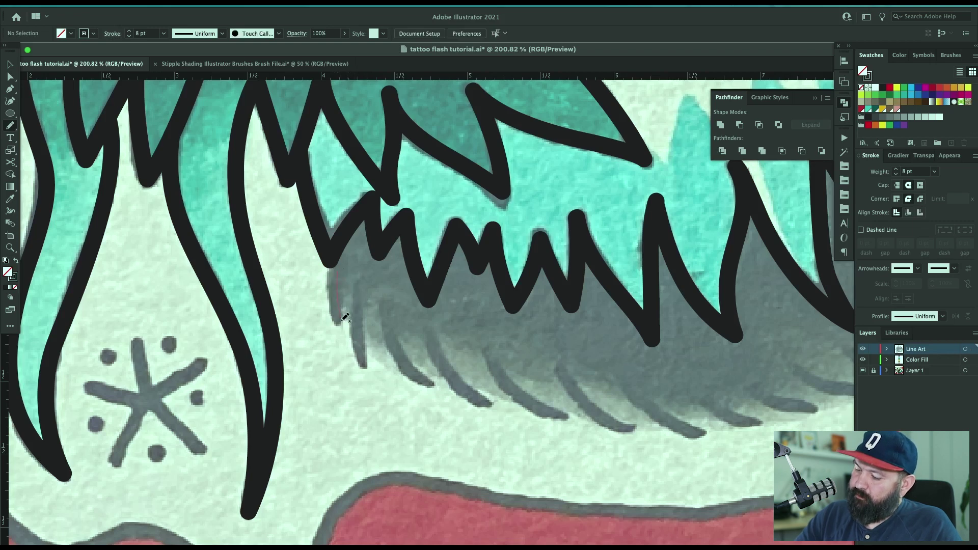
left_click_drag(345, 318, 347, 320)
left_click_drag(355, 283, 369, 366)
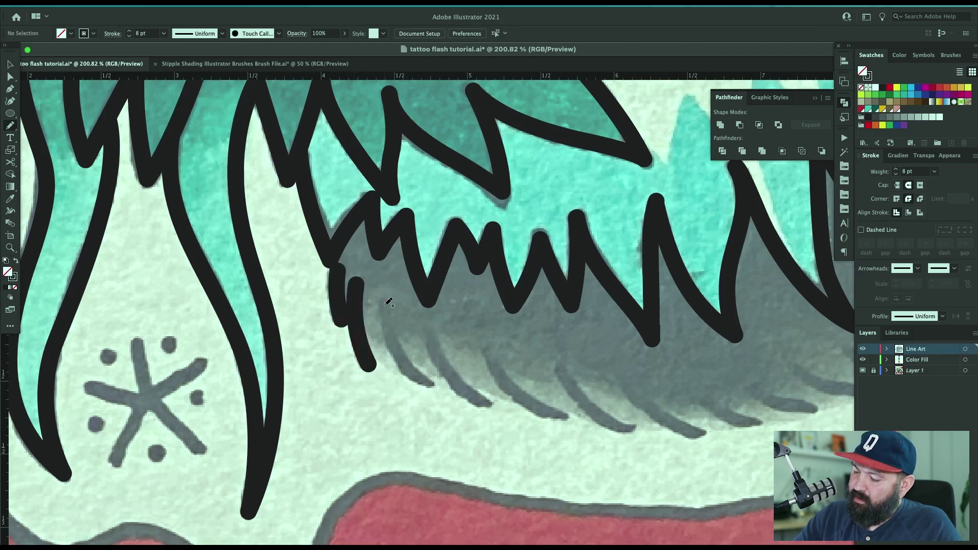
left_click_drag(429, 374, 431, 377)
Draw the next four curved fur strokes along the lower edge of the grey neck shading.
scroll(431, 377, "down", 4)
scroll(430, 377, "right", 5)
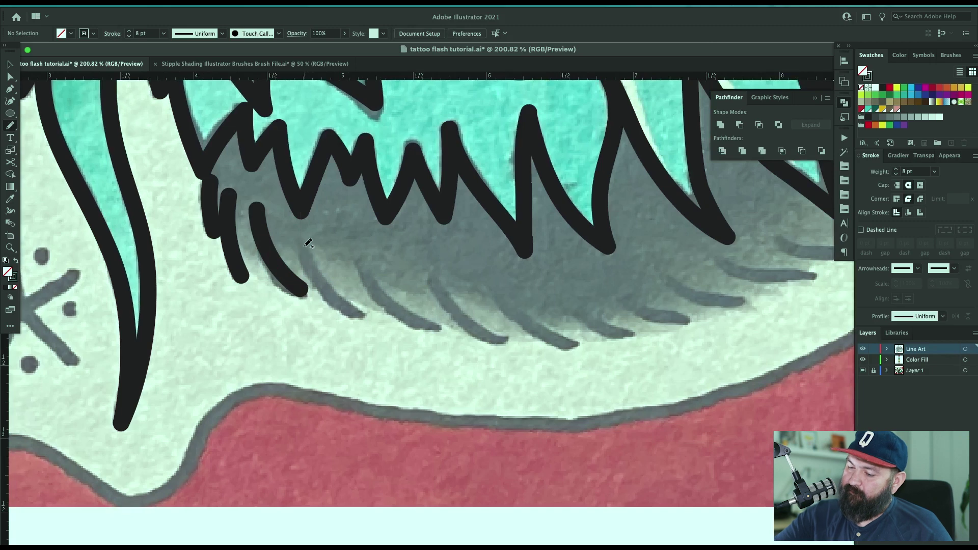
left_click_drag(328, 278, 361, 314)
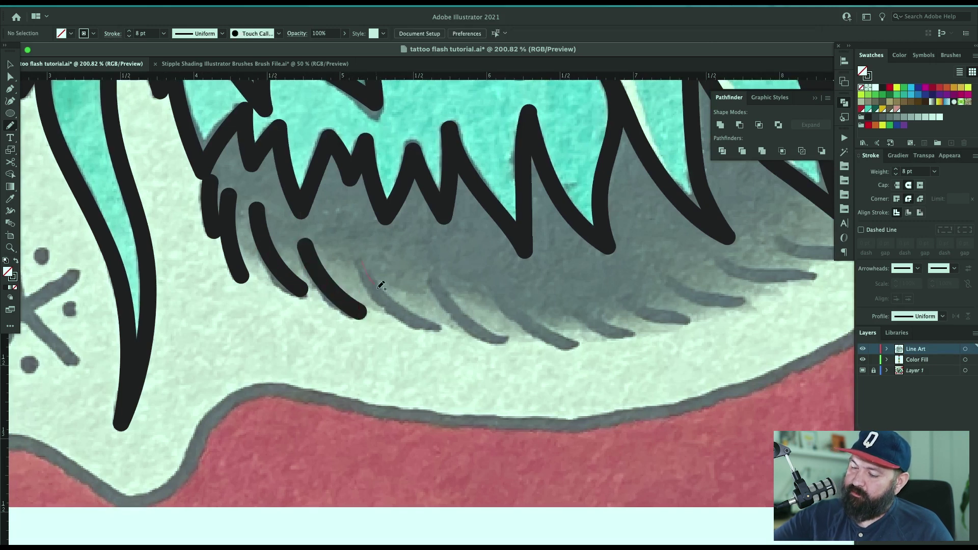
scroll(432, 321, "right", 4)
scroll(432, 321, "up", 1)
left_click_drag(432, 321, 407, 353)
left_click_drag(412, 314, 475, 354)
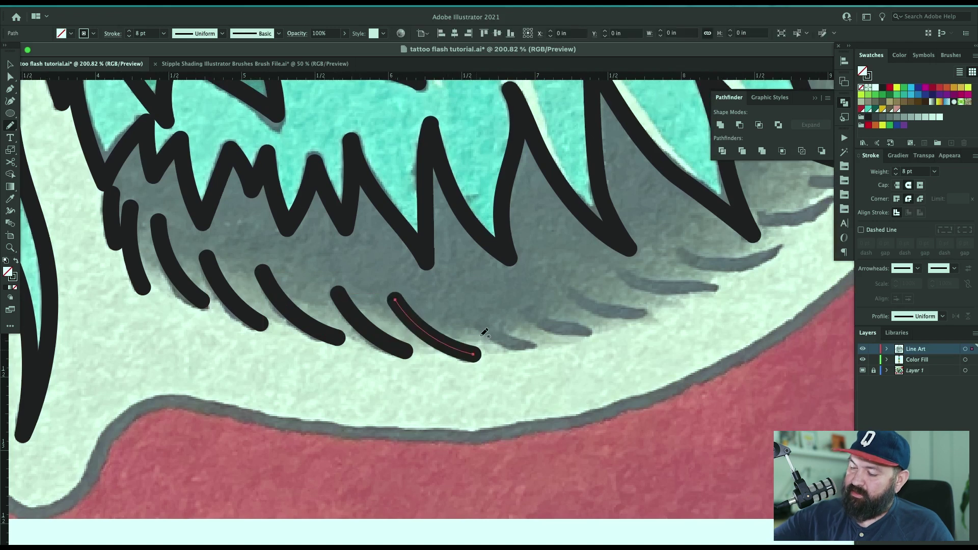
Trace the following fur strokes along the underside of the neck shading, heading toward the back of the neck.
scroll(475, 354, "right", 10)
scroll(475, 354, "down", 2)
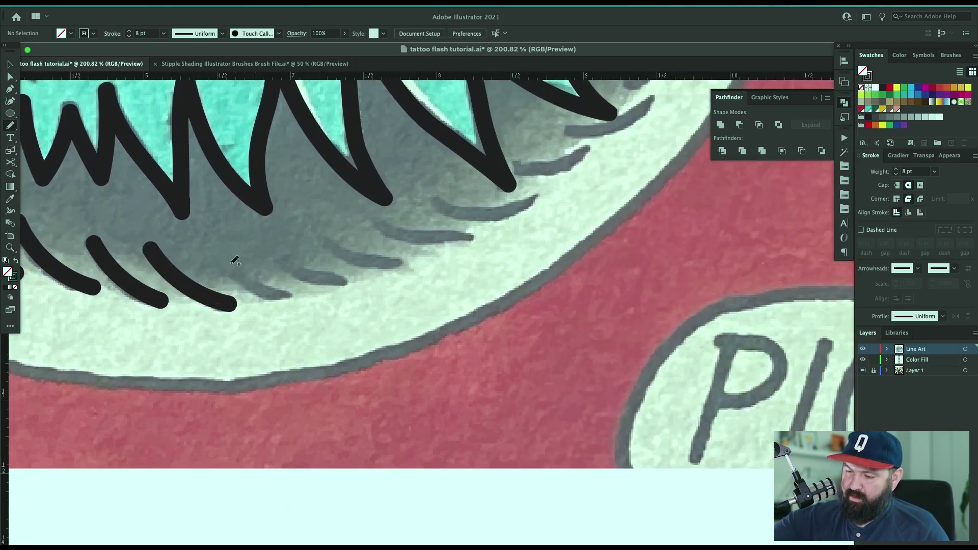
left_click_drag(280, 254, 346, 280)
left_click_drag(328, 240, 399, 262)
left_click_drag(380, 225, 465, 240)
scroll(504, 285, "up", 3)
mouse_move(429, 294)
left_mouse_down()
mouse_move(461, 304)
mouse_move(519, 290)
left_mouse_up()
left_click_drag(512, 255, 572, 237)
Continue the fur strokes where the edge of the neck shading curves upward behind the long teal feathers.
left_click_drag(643, 250, 567, 318)
key("super+shift+a")
left_click_drag(485, 283, 571, 250)
left_click_drag(625, 219, 601, 307)
key("super+shift+a")
mouse_move(519, 326)
left_mouse_down()
mouse_move(571, 286)
mouse_move(598, 223)
left_mouse_up()
key("super+shift+a")
Draw the fur strokes just below the pointed rear tip of the neck shading.
left_click_drag(652, 177, 576, 309)
left_click_drag(510, 335, 560, 301)
left_click_drag(584, 262, 534, 290)
mouse_move(560, 248)
left_mouse_down()
mouse_move(617, 240)
mouse_move(324, 364)
mouse_move(391, 374)
left_mouse_up()
left_click(326, 363, "super")
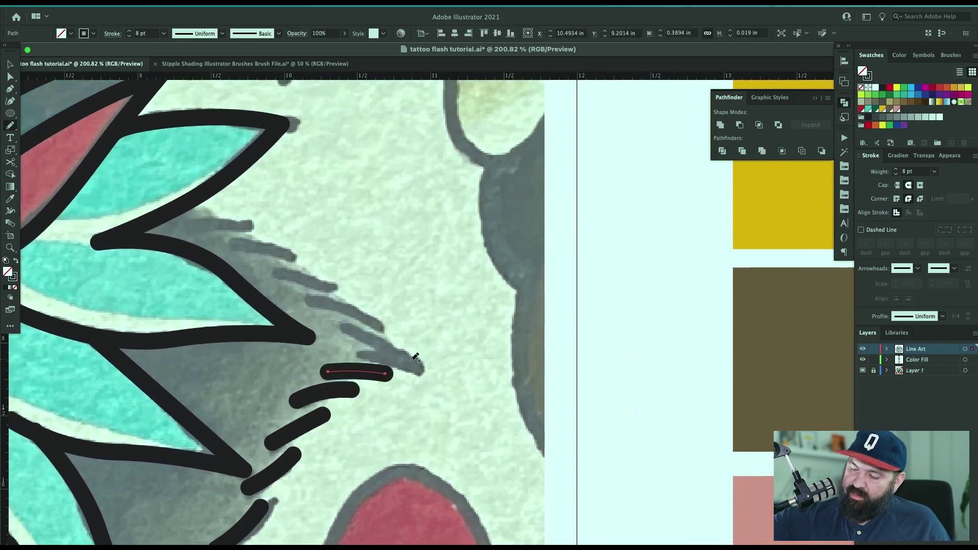
Draw the fur strokes at the rear tip and along the upper edge of the neck shading, and deselect.
left_click_drag(339, 331, 422, 363)
key("super+z")
key("super+z")
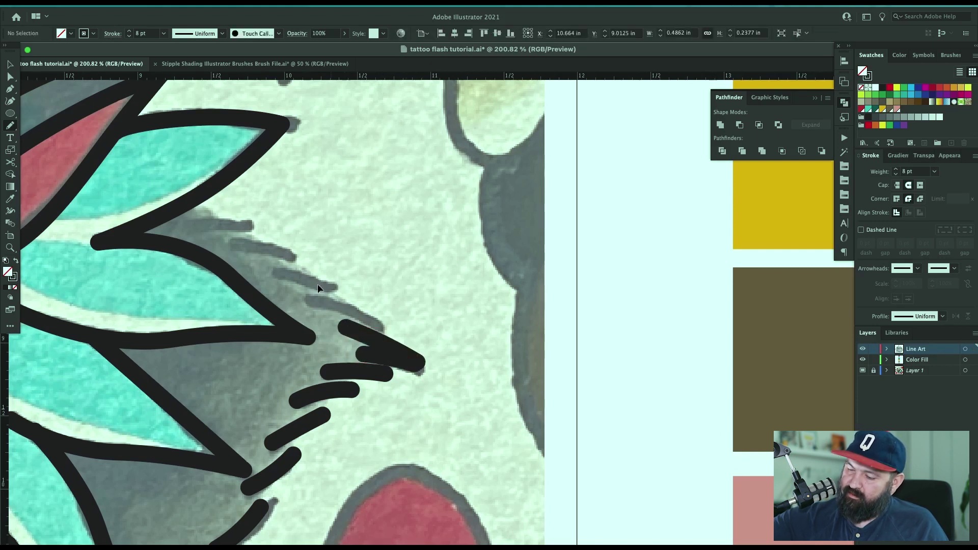
left_click_drag(303, 297, 386, 319)
left_click_drag(271, 275, 339, 285)
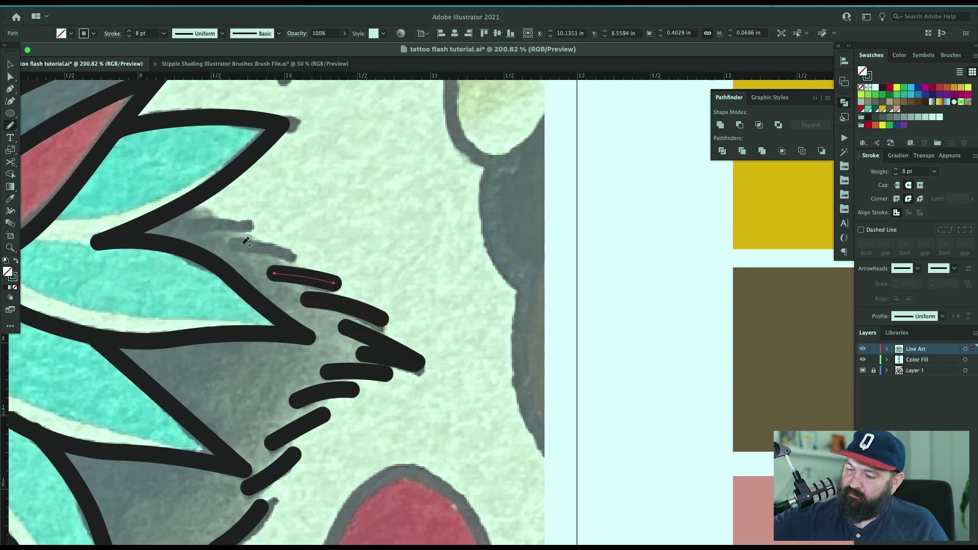
left_click_drag(224, 247, 301, 254)
left_click_drag(185, 223, 262, 228)
left_click(267, 197, "super")
Review the whole dragon line art against the reference at 50% zoom.
mouse_move(398, 359)
left_mouse_down()
mouse_move(474, 388)
mouse_move(653, 431)
left_mouse_up()
left_click_drag(498, 446, 710, 286)
left_click_drag(622, 444, 836, 301)
key("v")
key("ctrl+minus")
key("ctrl+minus")
key("ctrl+minus")
key("ctrl+minus")
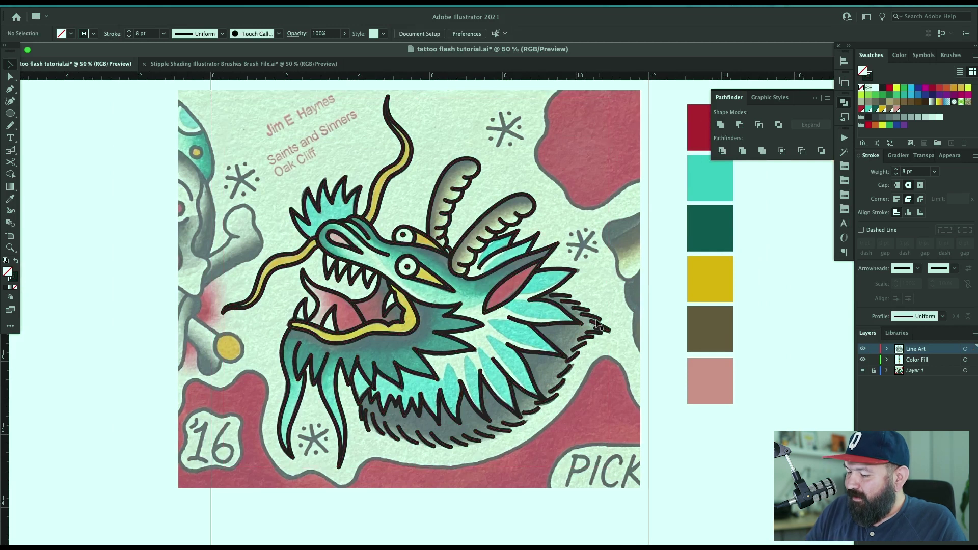
left_click_drag(606, 386, 660, 378)
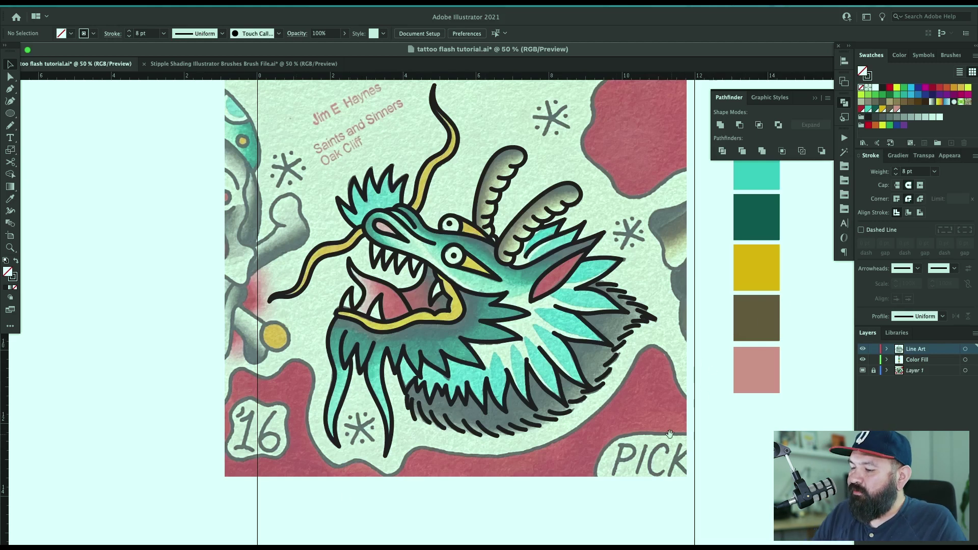
scroll(671, 436, "up", 2)
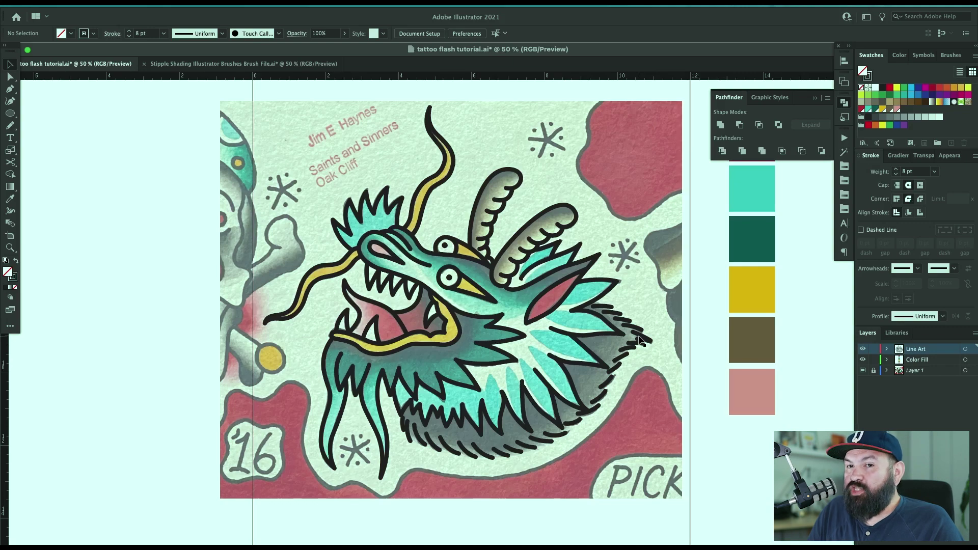
Examine the traced outlines up close across the neck feathers, ear, horns, eyes and snout.
key("super+space")
left_click_drag(537, 400, 586, 395)
left_click_drag(498, 345, 464, 360)
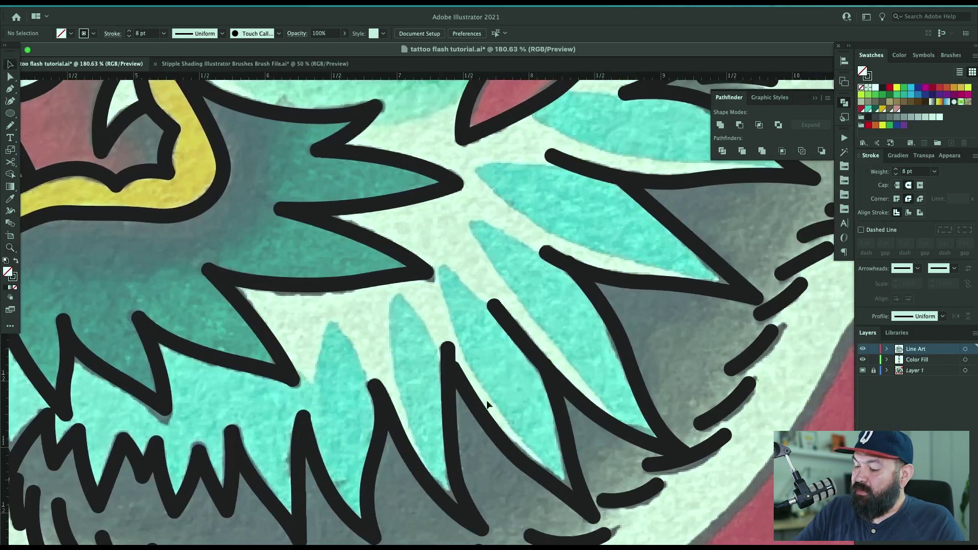
left_click_drag(666, 448, 653, 424)
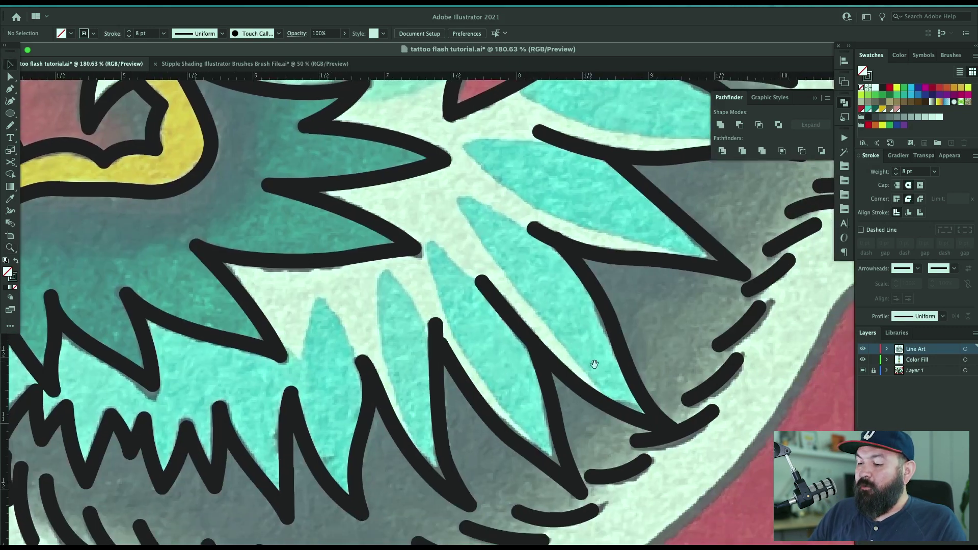
left_click_drag(460, 211, 557, 378)
scroll(557, 377, "up", 3)
scroll(526, 300, "up", 3)
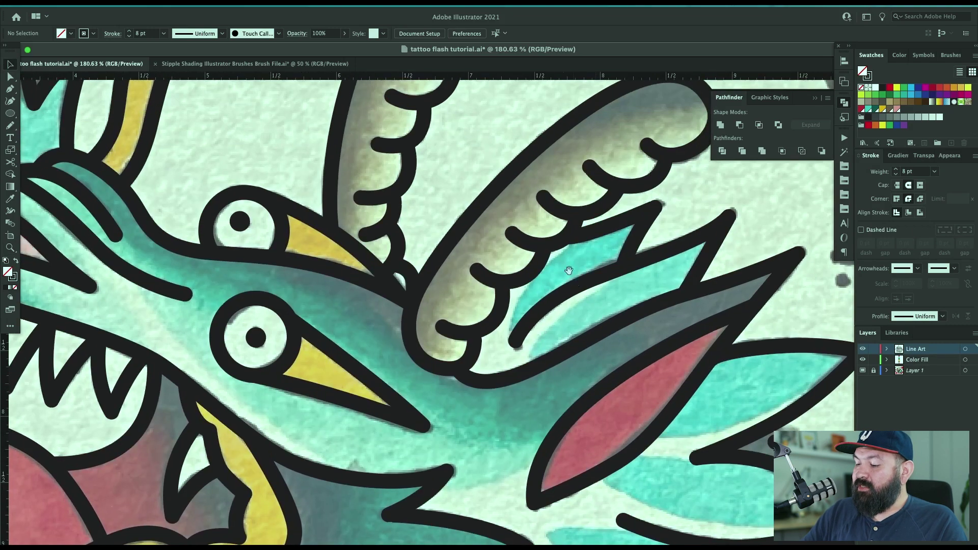
scroll(422, 246, "up", 2)
scroll(422, 246, "left", 5)
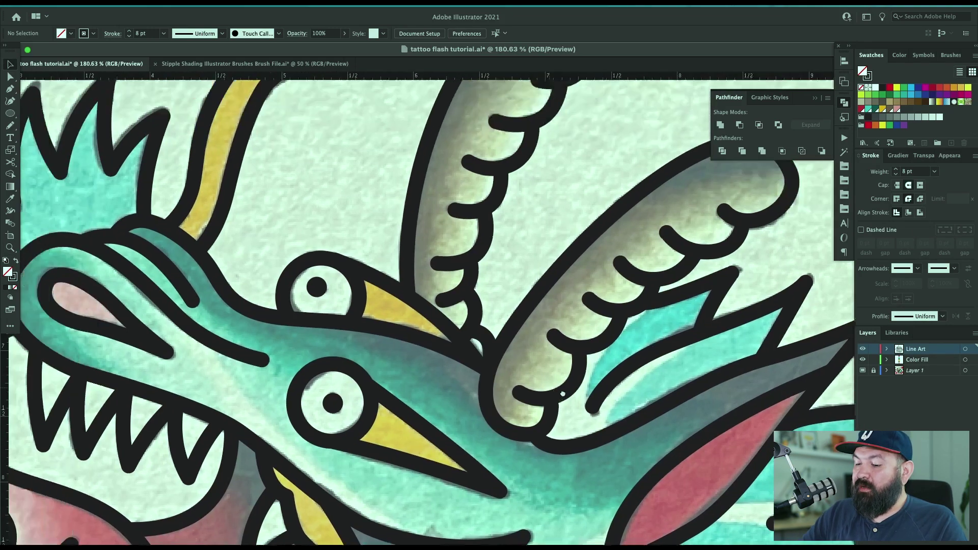
scroll(362, 344, "down", 2)
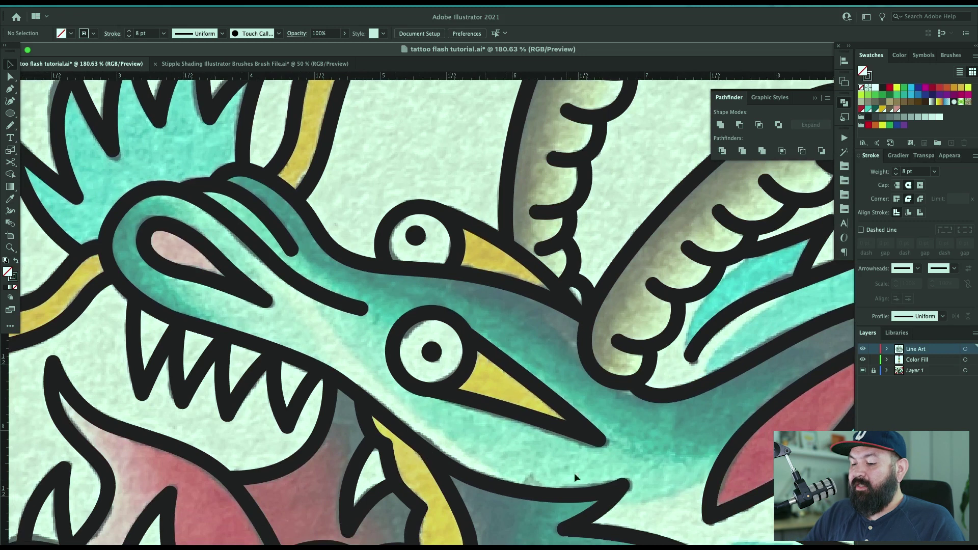
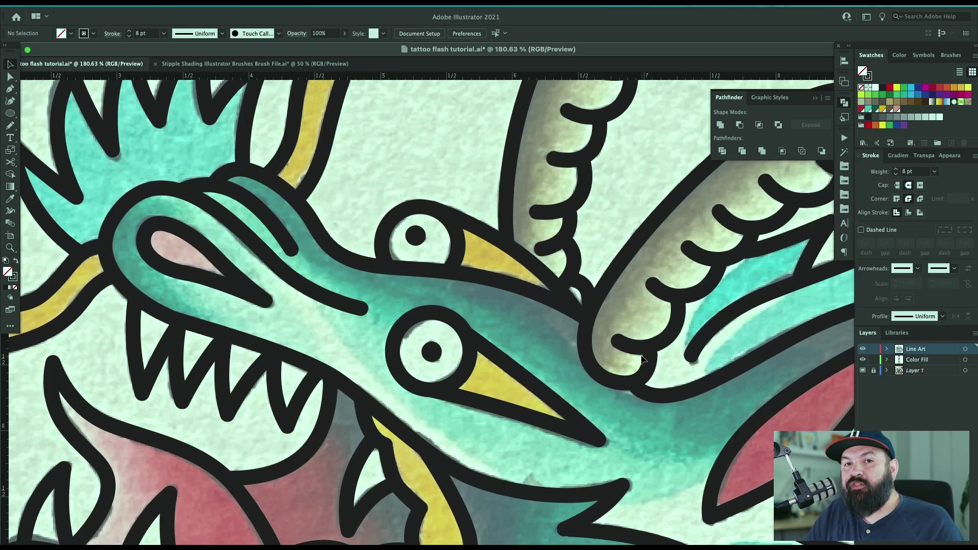
Switch to the Stipple Shading Illustrator Brushes Brush File document, show its brushes and select the first stipple scatter brush.
left_click(257, 64)
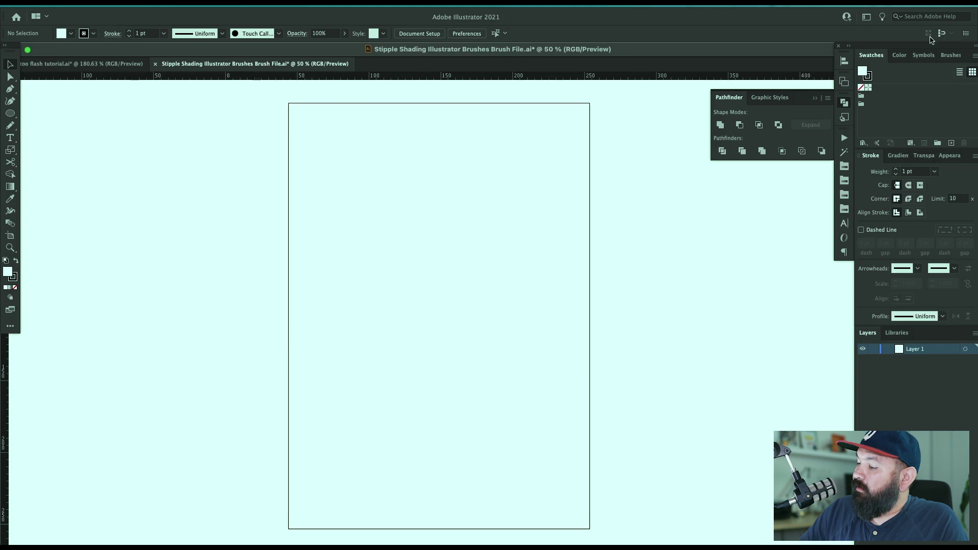
left_click(951, 55)
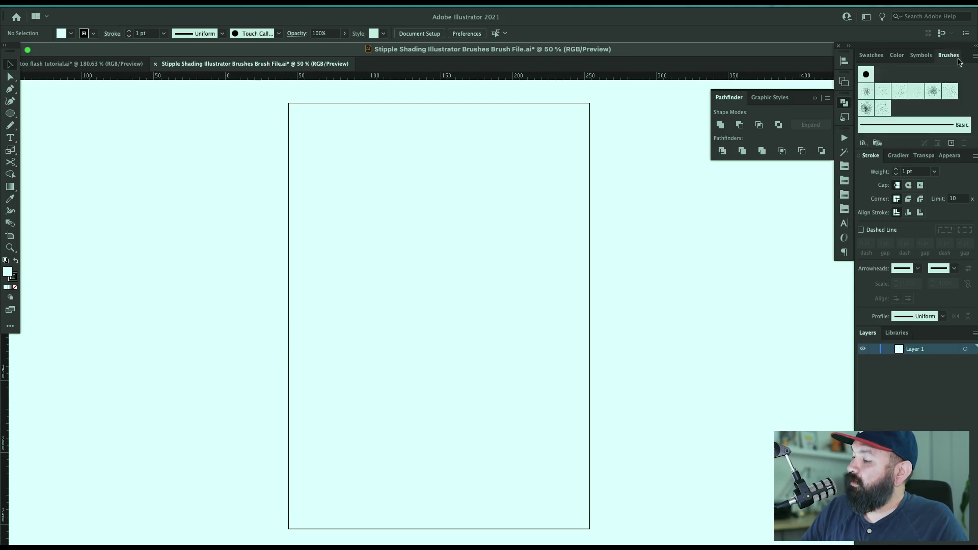
left_click(865, 90)
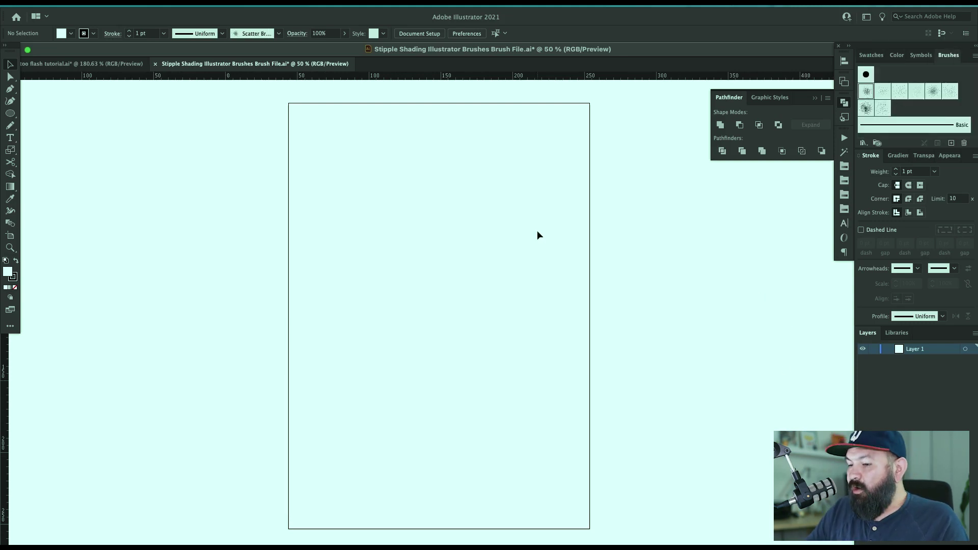
Draw a sample diagonal stroke with the round Touch Calligraphic brush, inspect it up close and delete it.
left_click(866, 75)
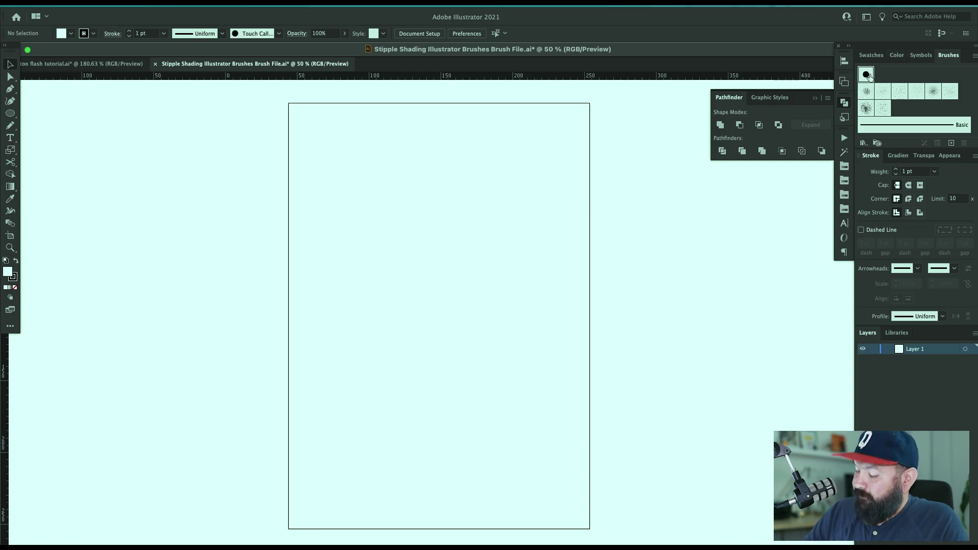
key("b")
left_click_drag(524, 207, 477, 295)
key("z")
left_click_drag(501, 237, 618, 241)
key("b")
key("v")
left_click_drag(542, 263, 451, 263)
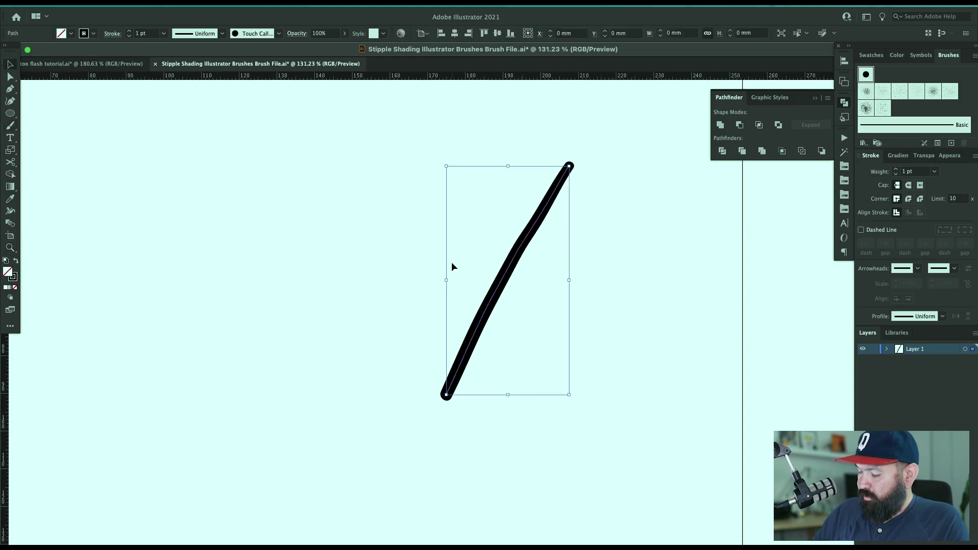
key("Delete")
Draw a sample diagonal stroke with the first stipple scatter brush on the blank artboard.
left_click(866, 91)
key("b")
left_click_drag(606, 159, 454, 331)
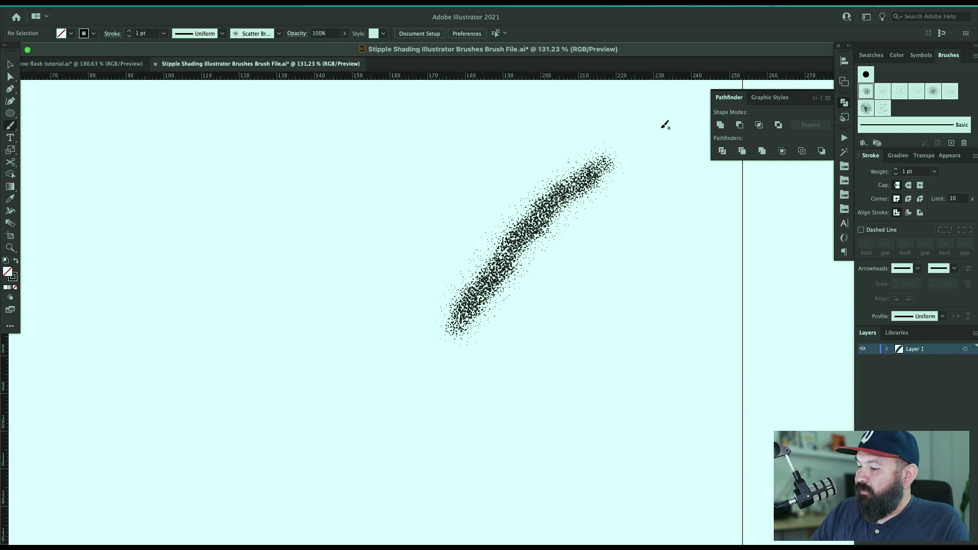
Draw sample diagonal strokes with the second and third stipple scatter brushes beside the first sample.
left_click(883, 92)
left_click_drag(648, 199, 507, 368)
scroll(576, 352, "right", 6)
scroll(577, 352, "up", 2)
left_click(901, 93)
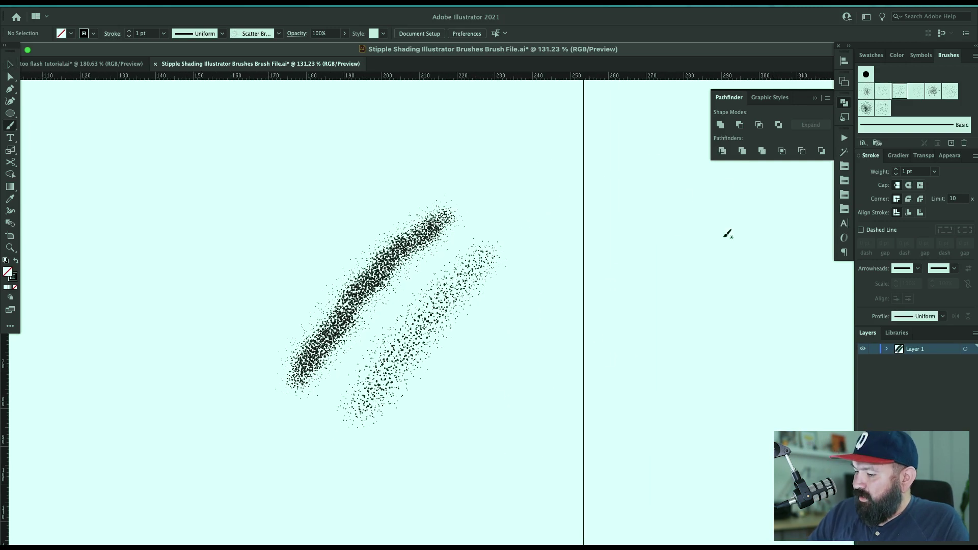
left_click_drag(445, 431, 441, 434)
Draw sample diagonal strokes with the fourth and fifth stipple scatter brushes beyond the artboard edge.
left_click(916, 91)
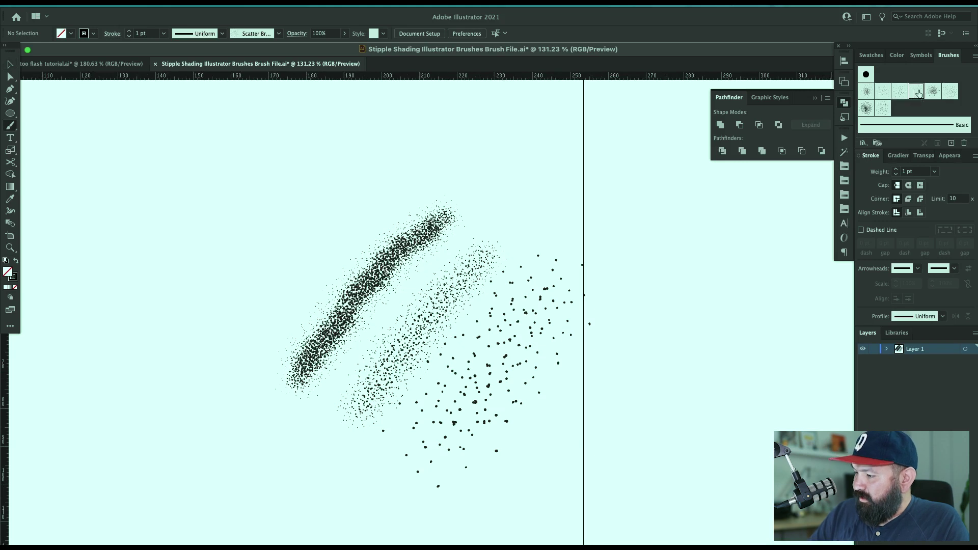
scroll(583, 285, "right", 3)
scroll(582, 285, "down", 2)
left_click_drag(650, 252, 509, 456)
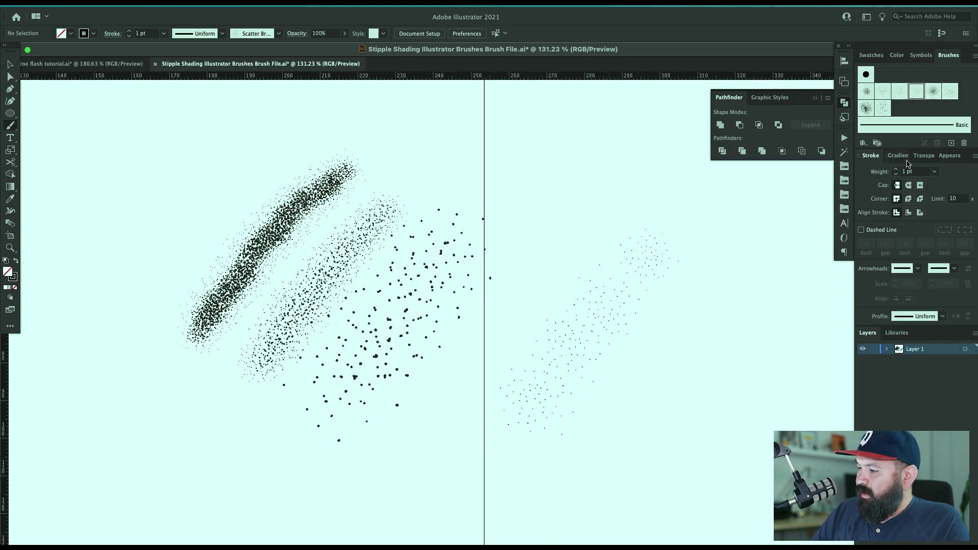
left_click(933, 92)
scroll(611, 437, "right", 2)
left_click_drag(663, 299, 554, 418)
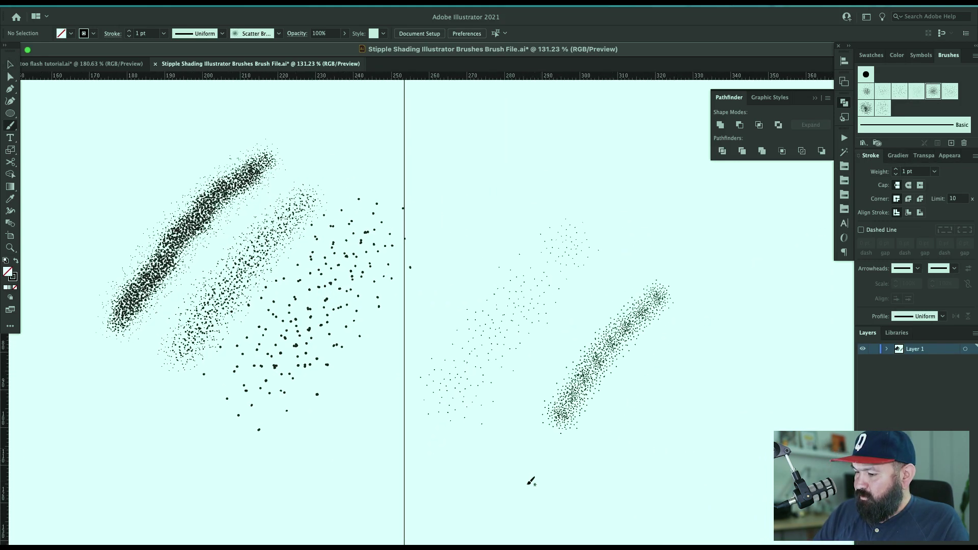
Draw a sample diagonal stroke with the sixth stipple scatter brush beside the fifth sample.
scroll(662, 381, "right", 2)
scroll(662, 381, "right", 2)
scroll(663, 381, "up", 1)
left_click(950, 92)
left_click_drag(643, 341, 548, 448)
Draw sample diagonal strokes with the seventh and eighth stipple scatter brushes above the fifth and sixth samples.
key("v")
scroll(688, 382, "left", 3)
scroll(688, 382, "up", 2)
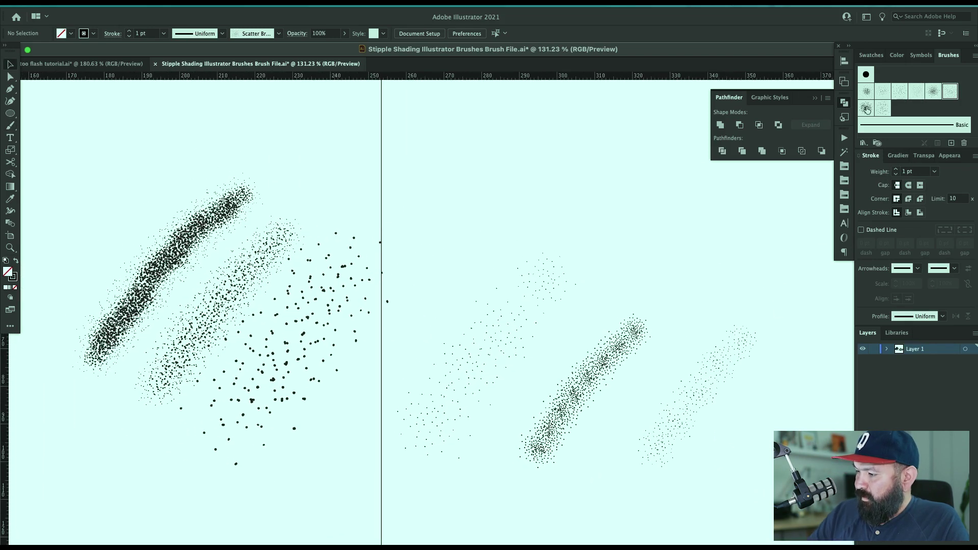
scroll(670, 331, "up", 3)
scroll(669, 331, "right", 2)
key("b")
left_click_drag(586, 234, 438, 363)
key("v")
left_click(883, 109)
scroll(628, 387, "down", 2)
key("b")
left_click_drag(664, 252, 530, 395)
scroll(662, 367, "up", 2)
scroll(740, 319, "left", 4)
scroll(740, 319, "down", 3)
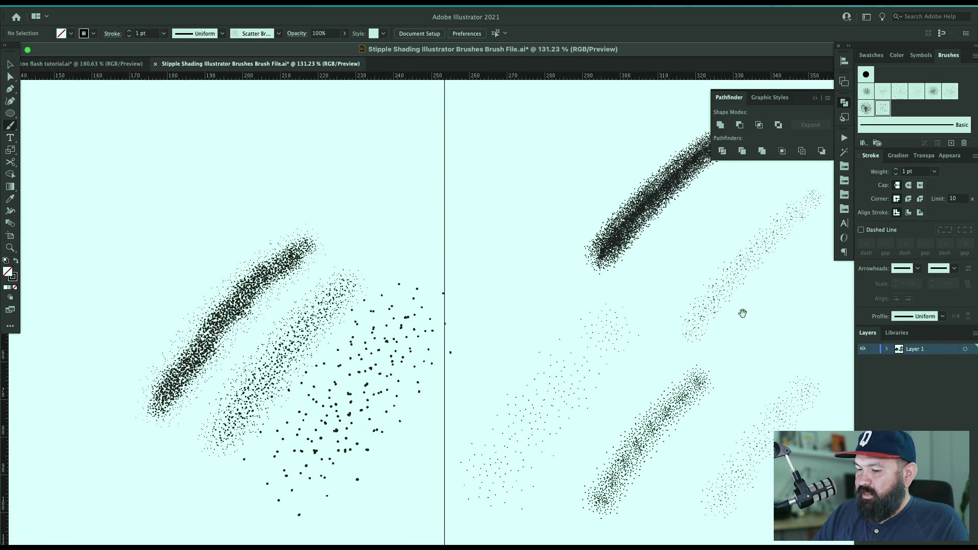
Copy the first and seventh stipple sample strokes into the tattoo flash tutorial document, beside the color squares.
left_click_drag(722, 325, 691, 361)
key("v")
left_click_drag(605, 175, 666, 265)
left_click_drag(211, 288, 239, 334, "shift")
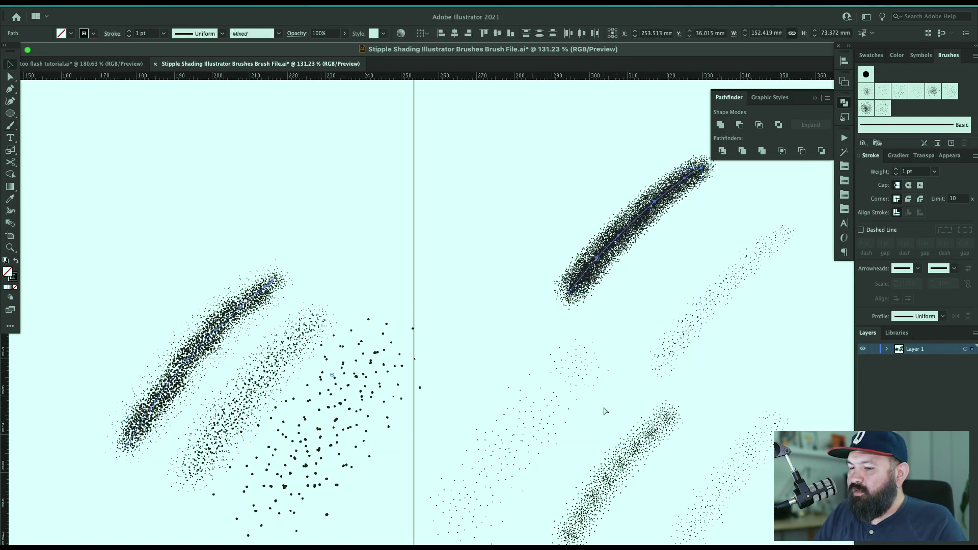
key("super+grave")
key("super+0")
left_click_drag(698, 353, 380, 391)
key("ctrl+v")
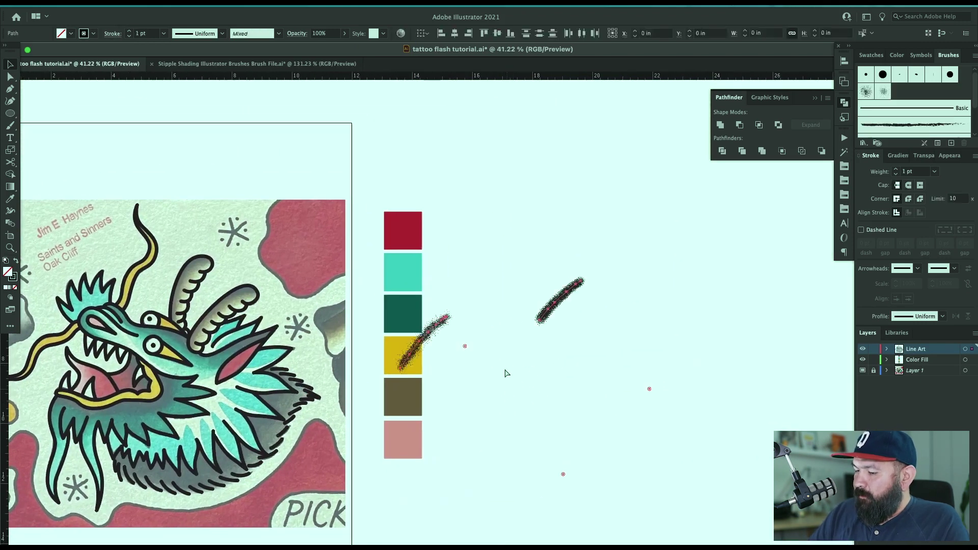
Arrange the two pasted stipple strokes close together in the empty space beside the color squares.
left_click_drag(565, 299, 631, 287)
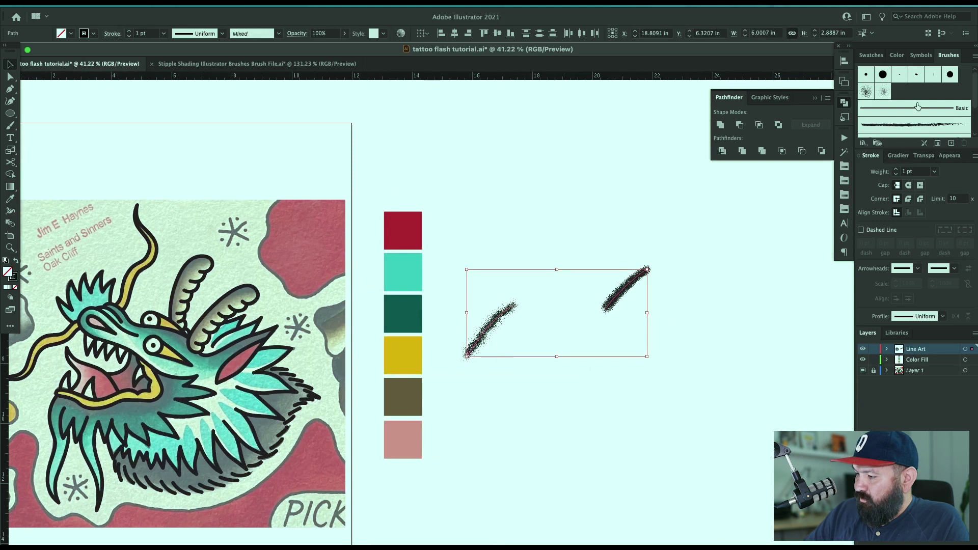
left_click(588, 414)
scroll(605, 372, "left", 3)
left_click_drag(701, 289, 582, 359)
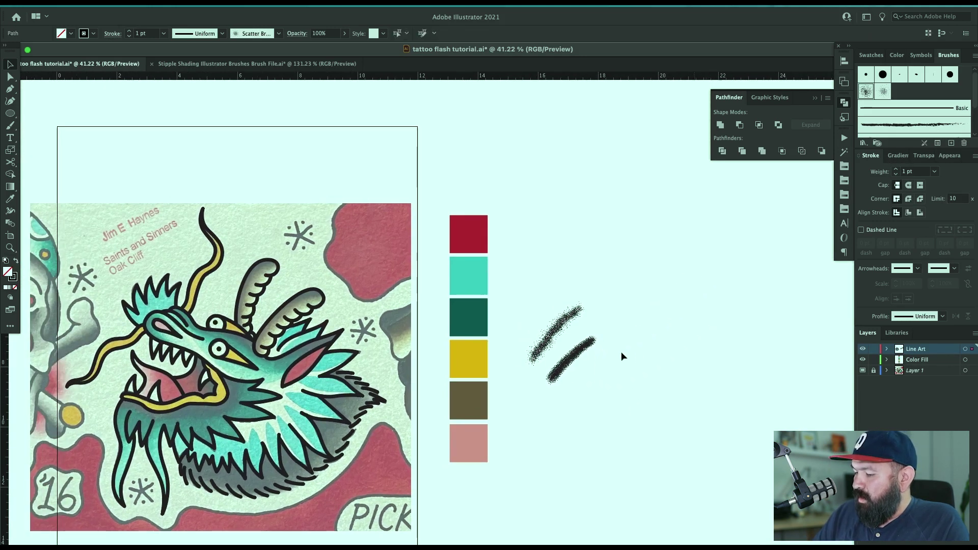
left_click(622, 356)
scroll(663, 356, "left", 4)
scroll(662, 357, "down", 1)
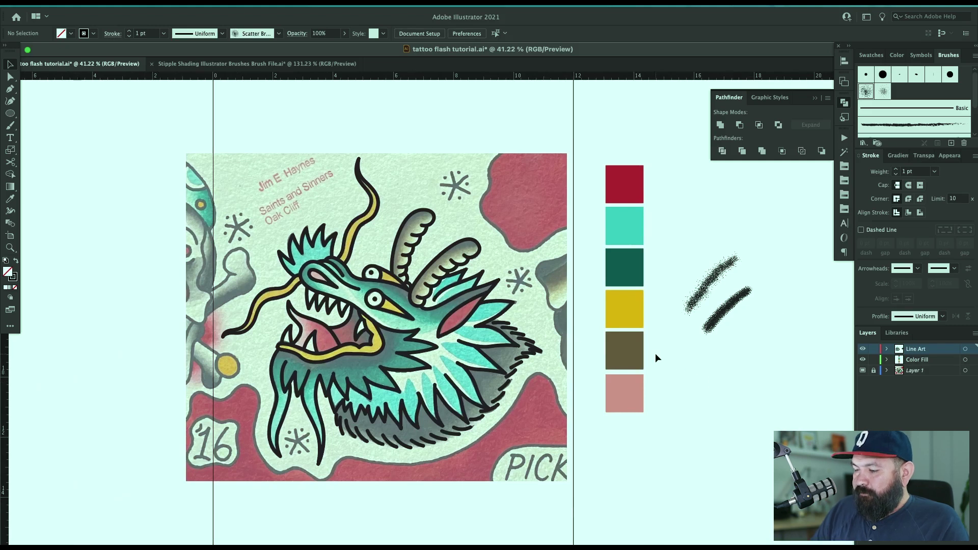
Show the color swatches and hide the extra Stroke options.
left_click(922, 361)
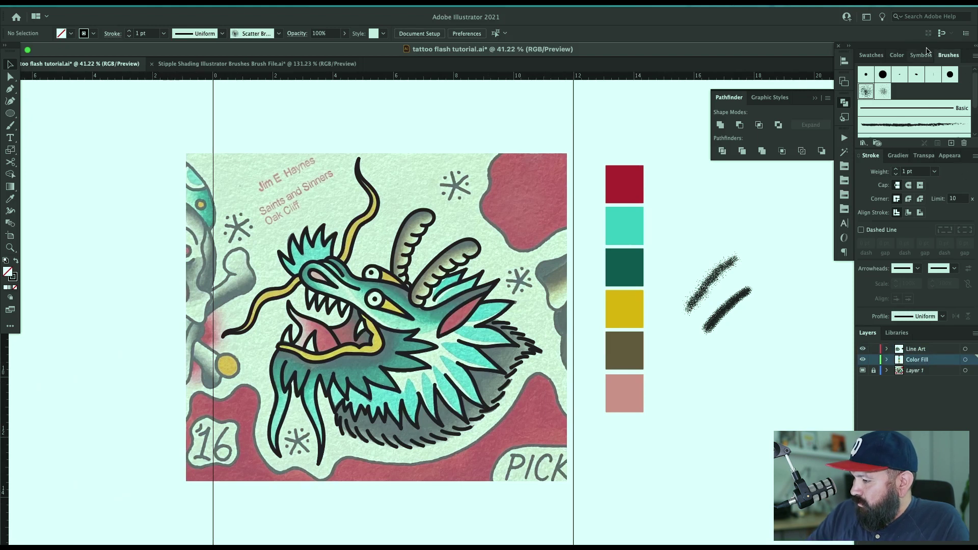
left_click(872, 55)
left_click(909, 57)
left_click(878, 56)
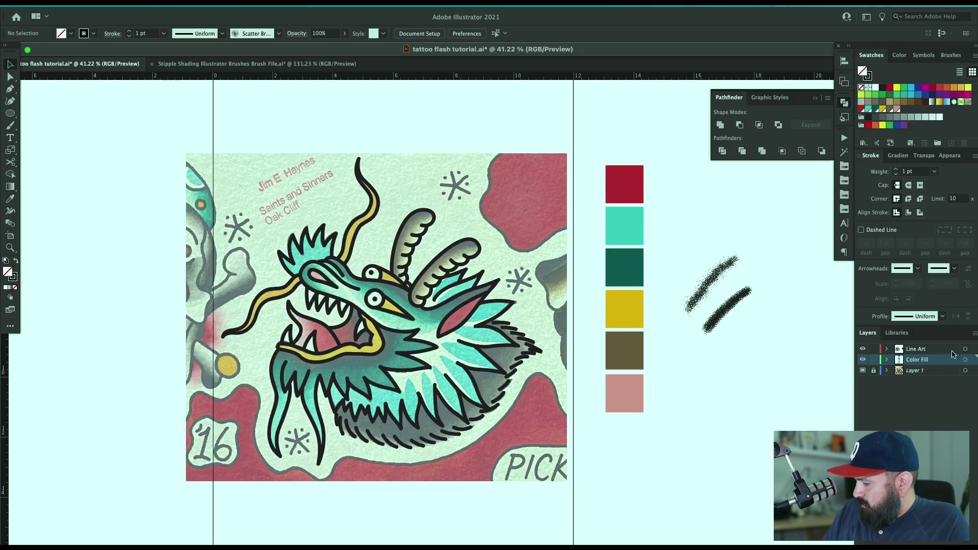
left_click(942, 410)
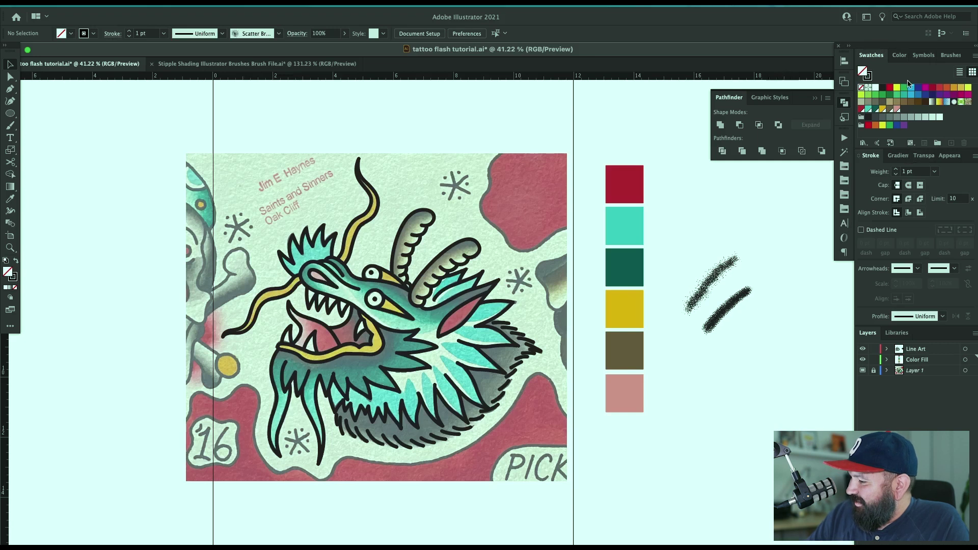
left_click(976, 157)
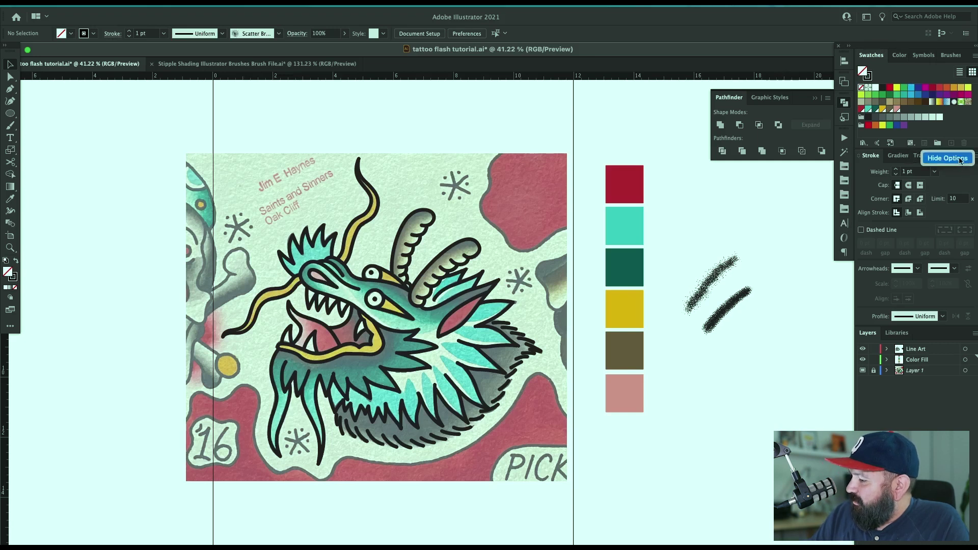
left_click(952, 158)
Add a new layer directly above Color Fill and name it Shading.
left_click(925, 218)
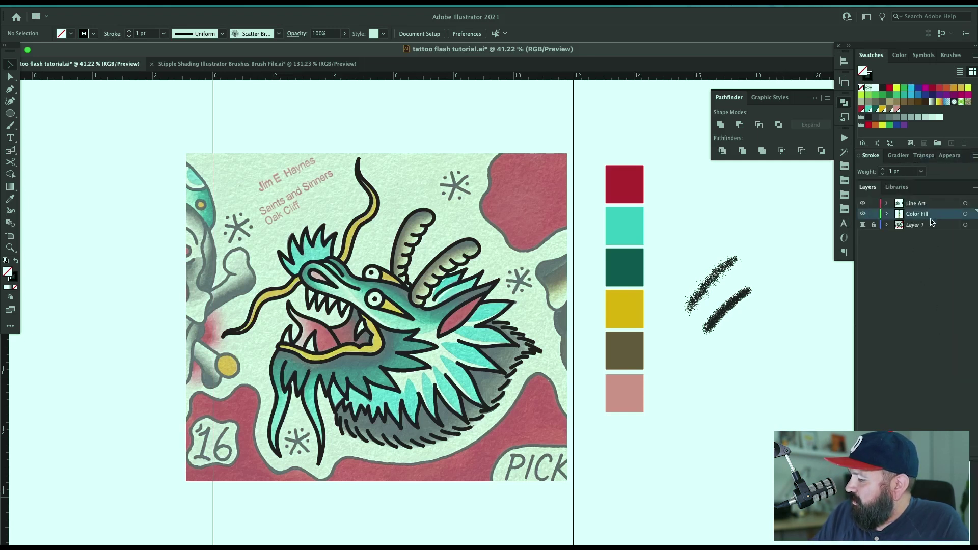
left_click(951, 454)
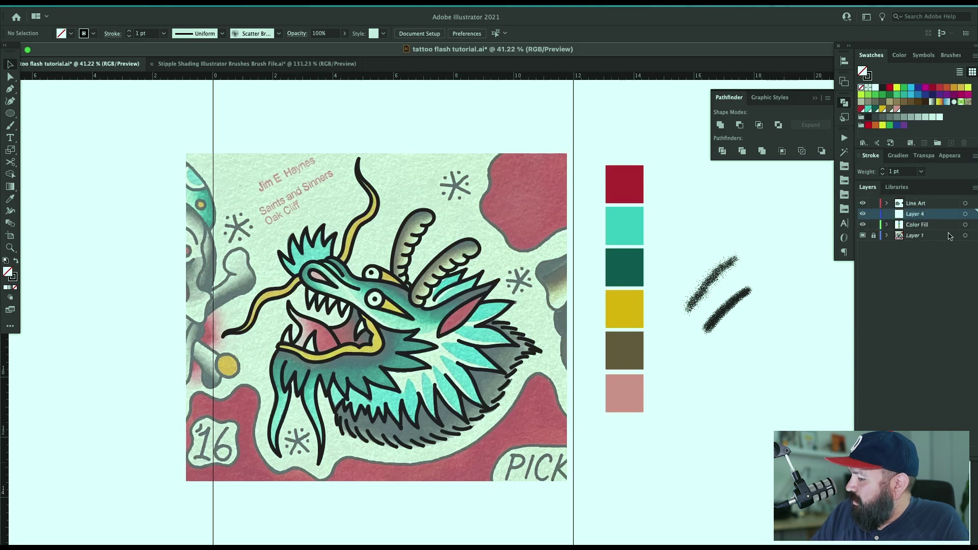
double_click(925, 213)
left_click(920, 214)
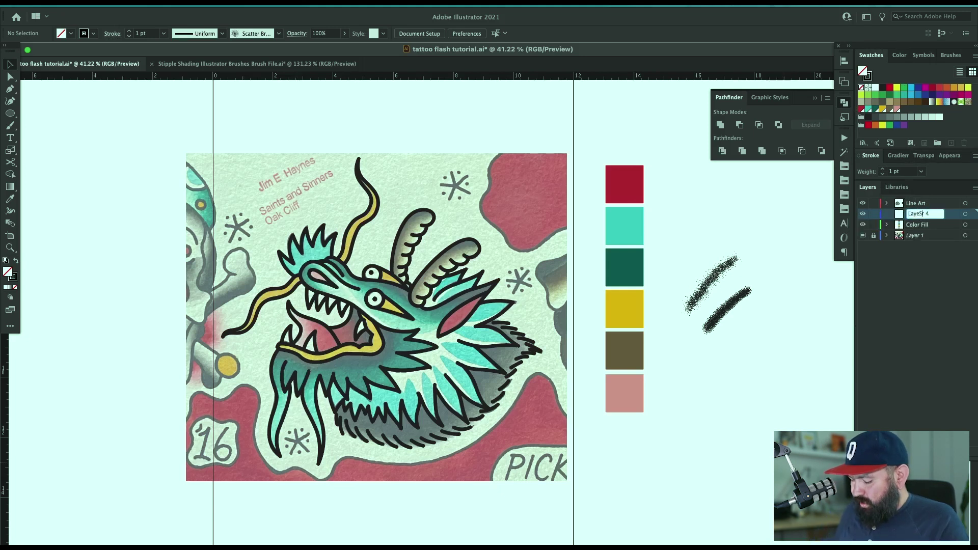
type("Shading")
key("Return")
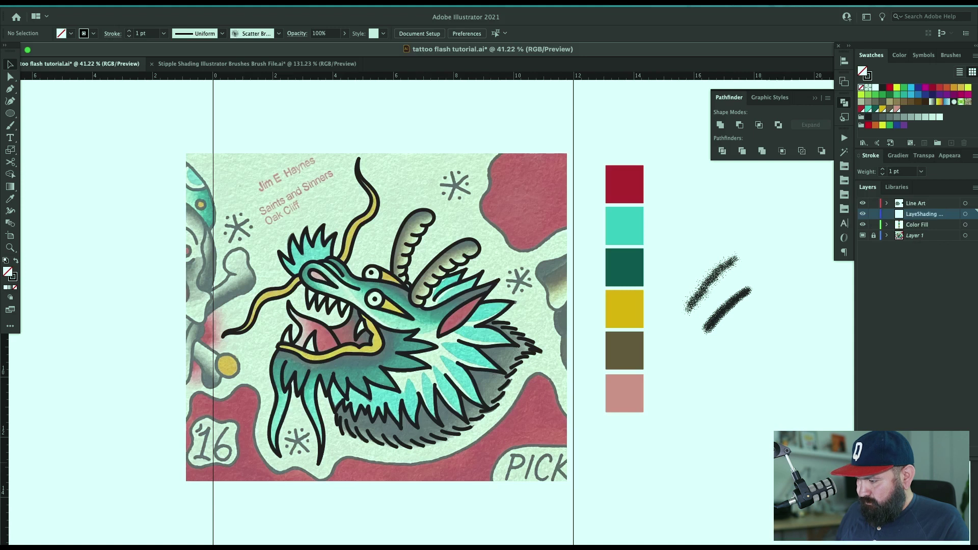
double_click(923, 215)
type("Shading")
key("Return")
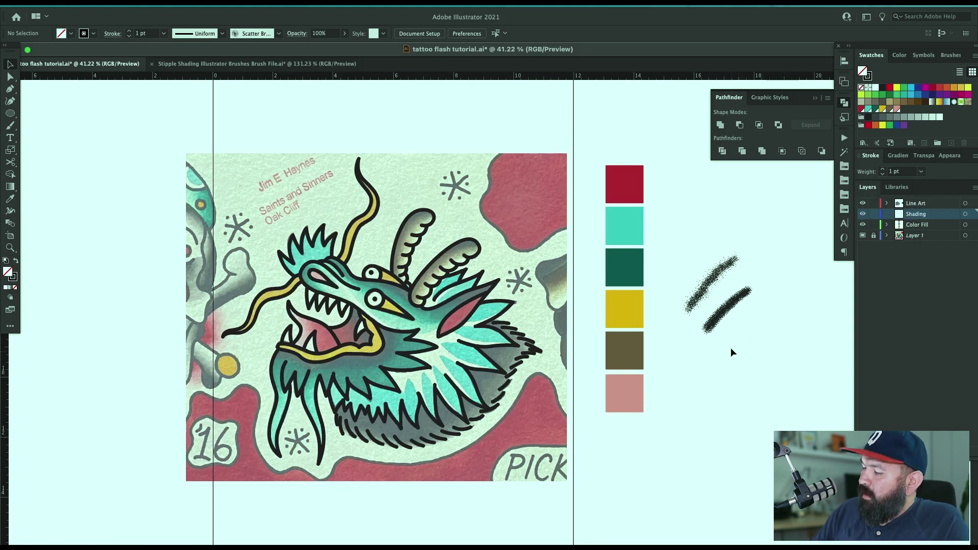
Pick up the brush from the upper stipple sample and paint a stroke down the outer edge of the dragon's left horn.
left_click(738, 257)
key("z")
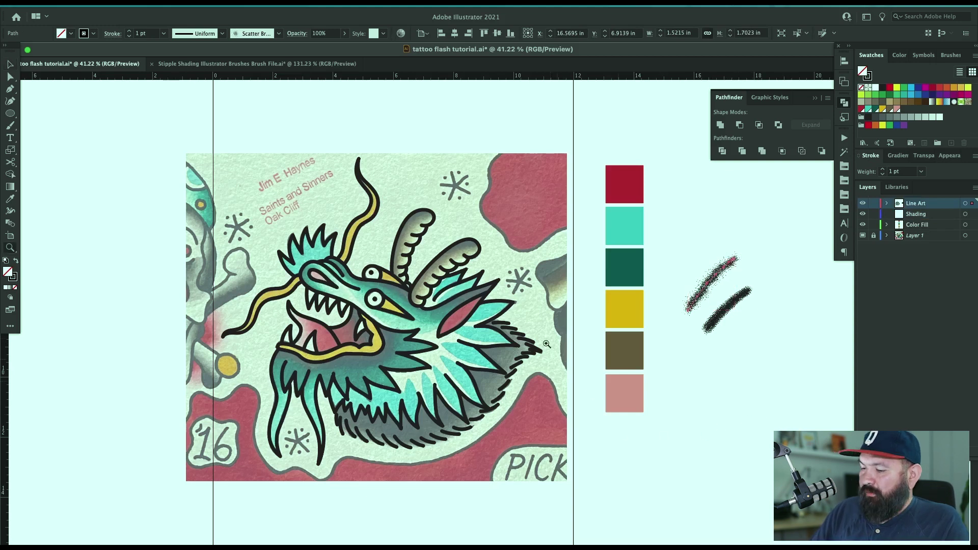
left_click_drag(341, 253, 575, 310)
left_click_drag(478, 207, 609, 265)
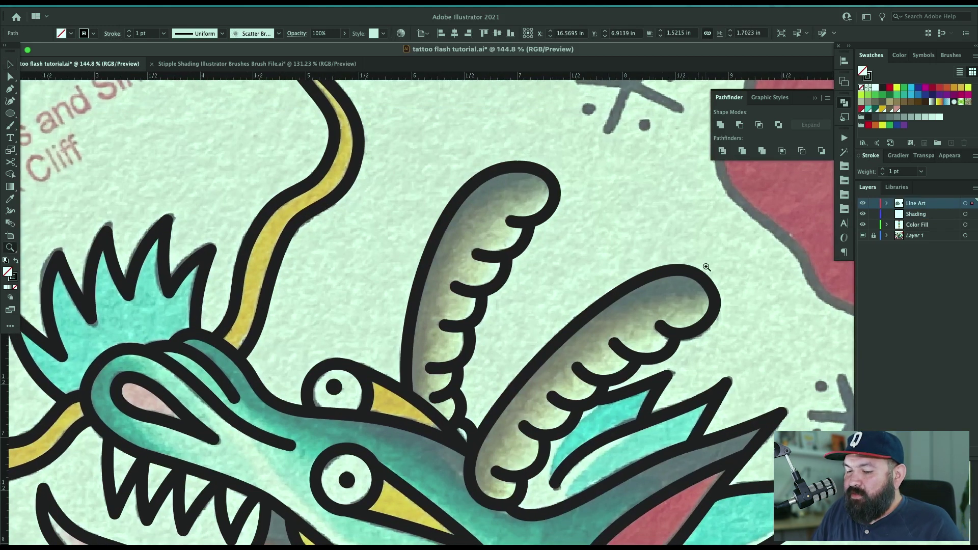
left_click_drag(613, 475, 733, 317)
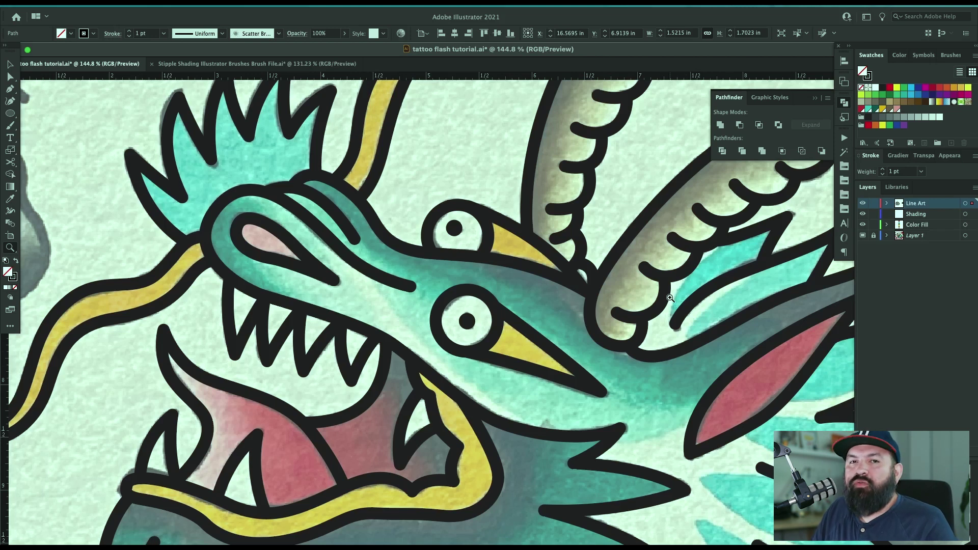
scroll(657, 285, "up", 5)
scroll(658, 285, "right", 2)
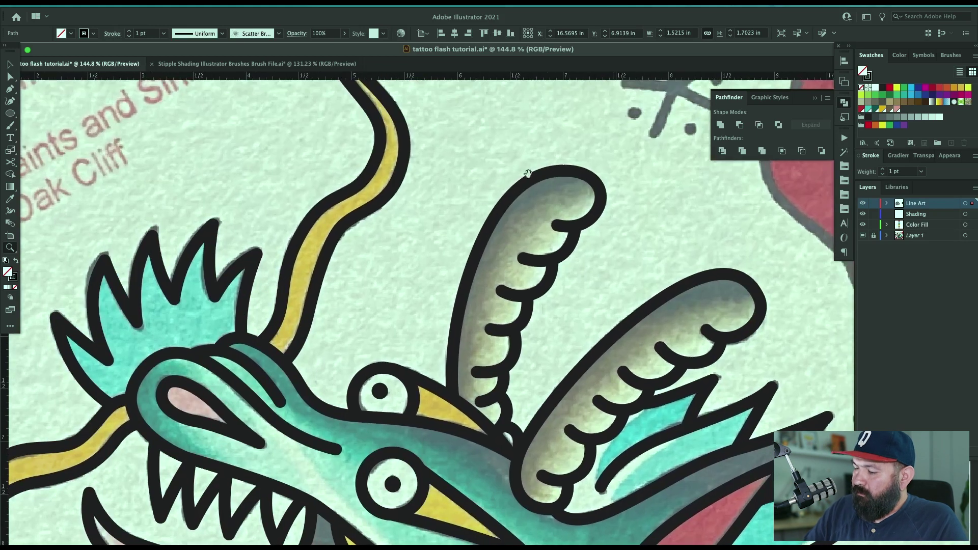
key("b")
mouse_move(580, 169)
left_mouse_down()
mouse_move(532, 184)
mouse_move(493, 221)
left_mouse_up()
left_click_drag(460, 324, 456, 440)
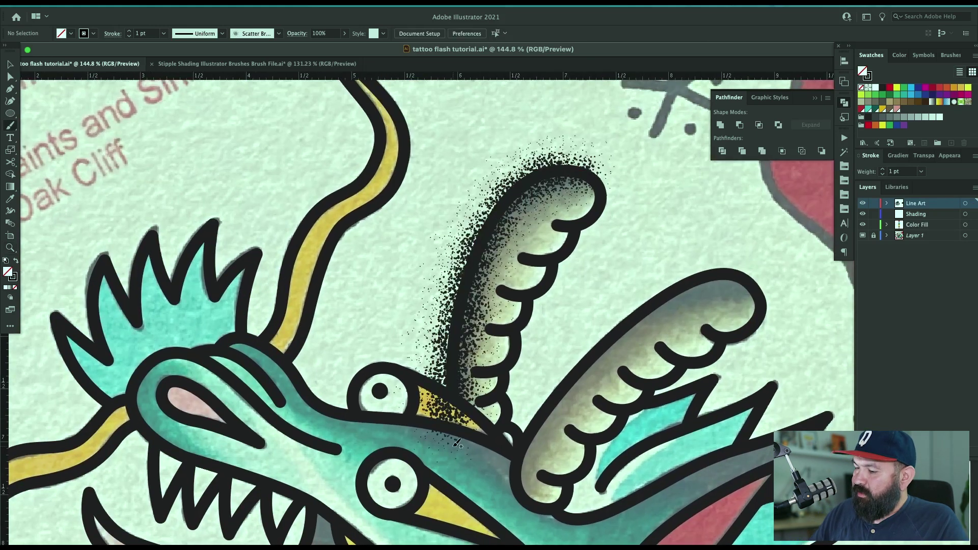
Paint a stipple stroke from the tip to the base along the outer edge of the dragon's right horn.
scroll(782, 272, "down", 3)
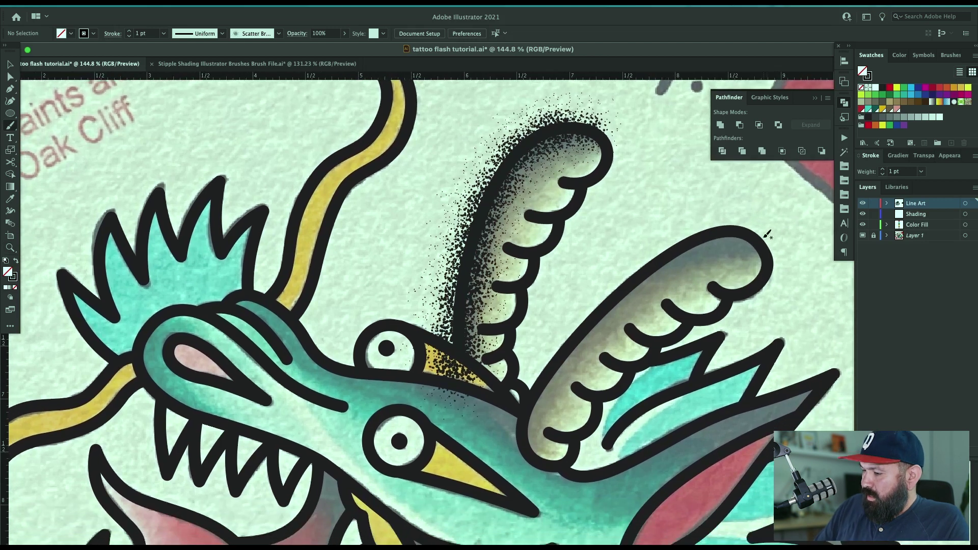
left_click_drag(637, 282, 567, 359)
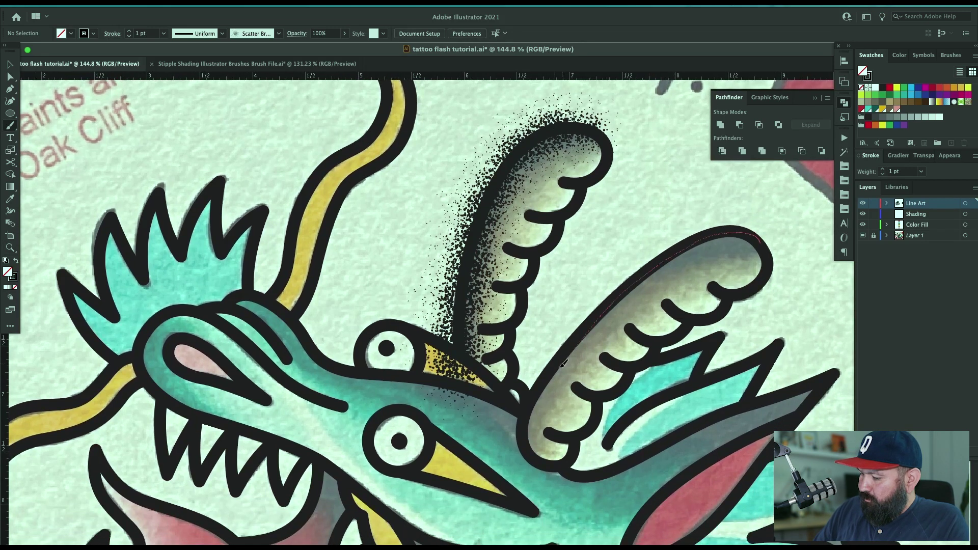
left_click_drag(533, 422, 526, 482)
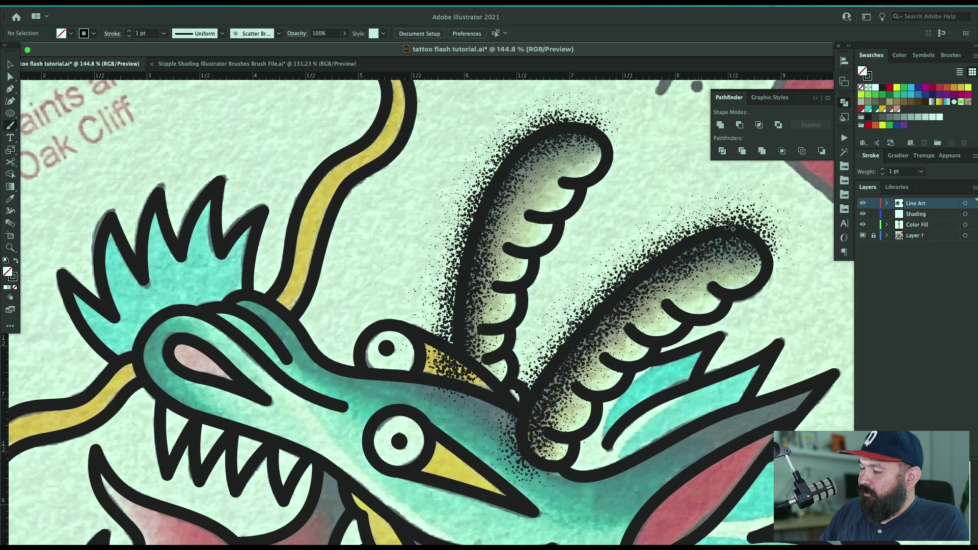
left_click_drag(727, 322, 671, 371)
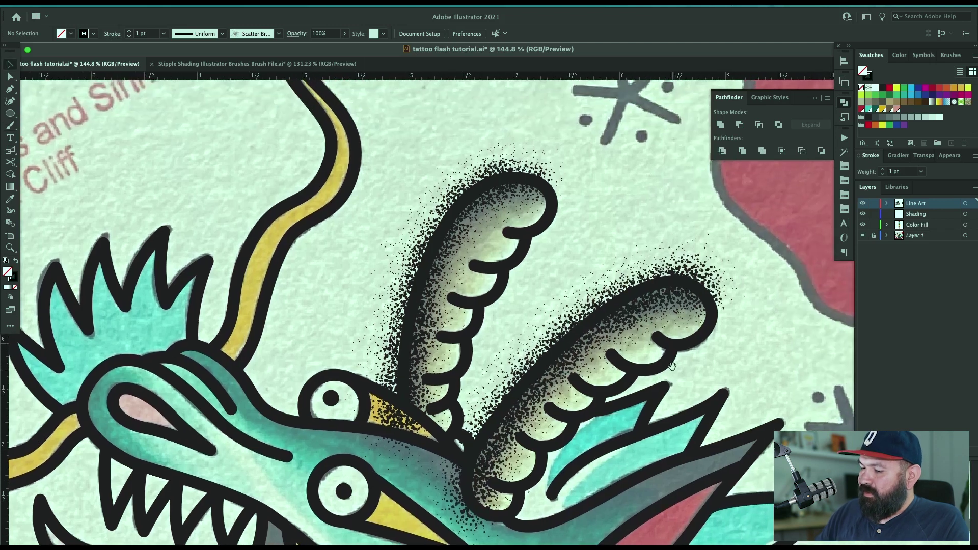
scroll(715, 350, "down", 2)
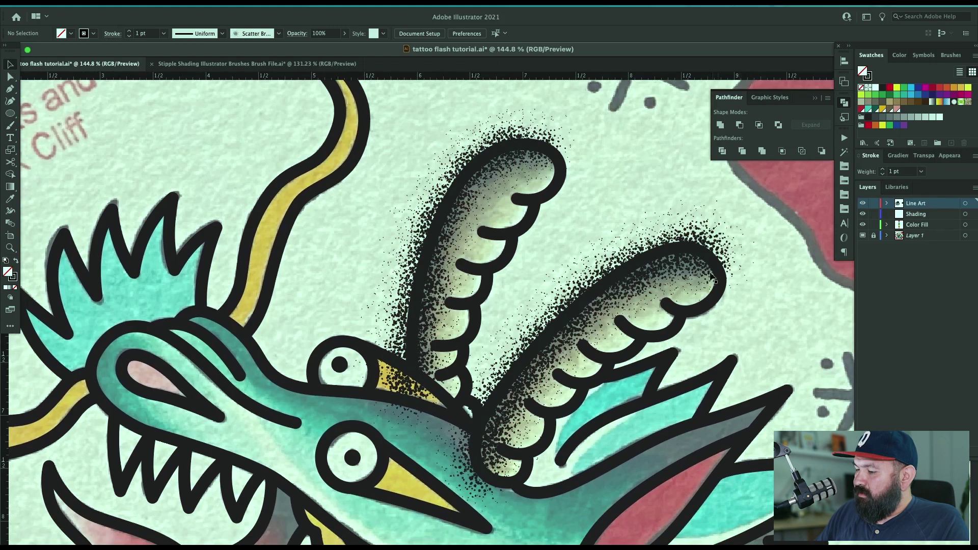
Paint a short vertical stipple test stroke with the scatter brush in the blank area above the horns.
scroll(671, 272, "up", 5)
key("b")
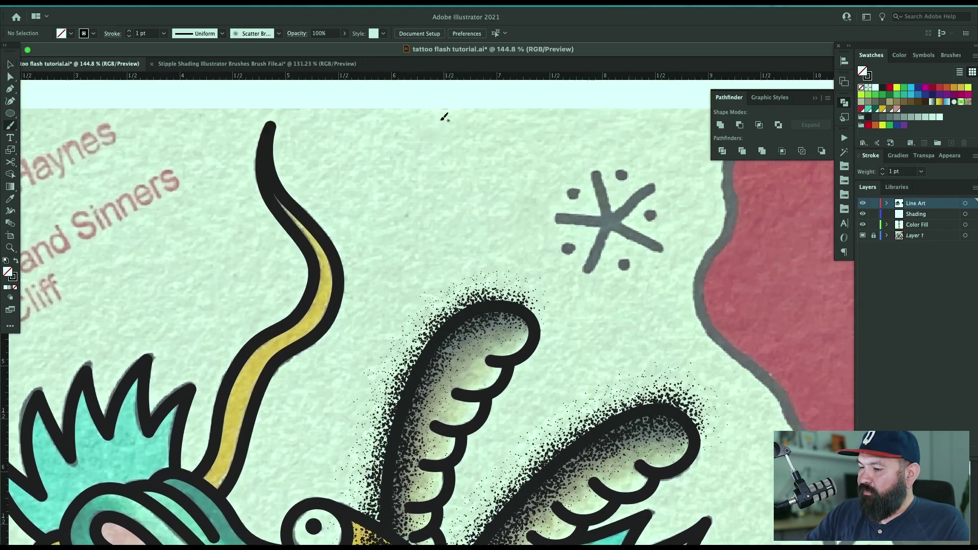
left_click_drag(423, 168, 421, 234)
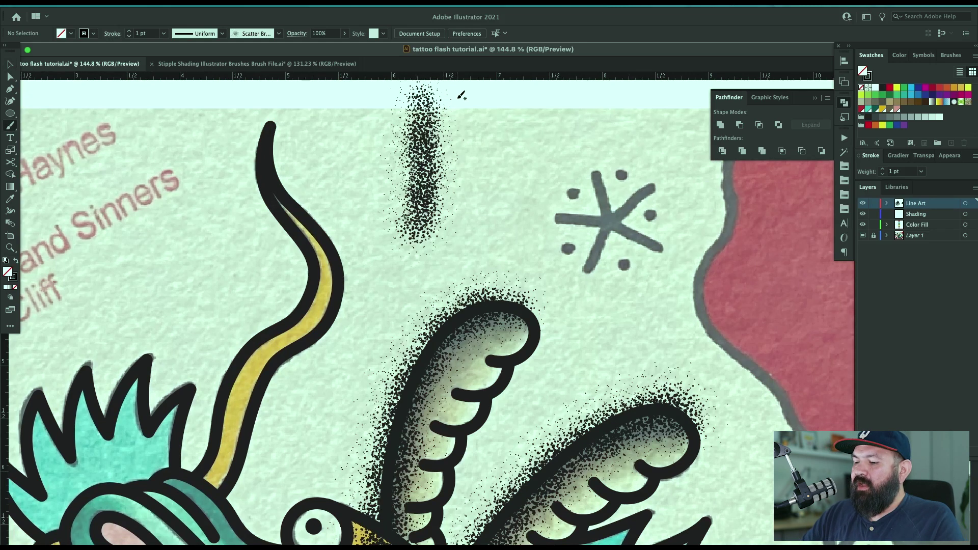
left_click_drag(469, 198, 469, 262)
Draw a black-filled, strokeless rectangle about 0.81 by 1.94 in over the right half of the stipple test stroke.
key("m")
left_click_drag(482, 128, 431, 299)
key("super+z")
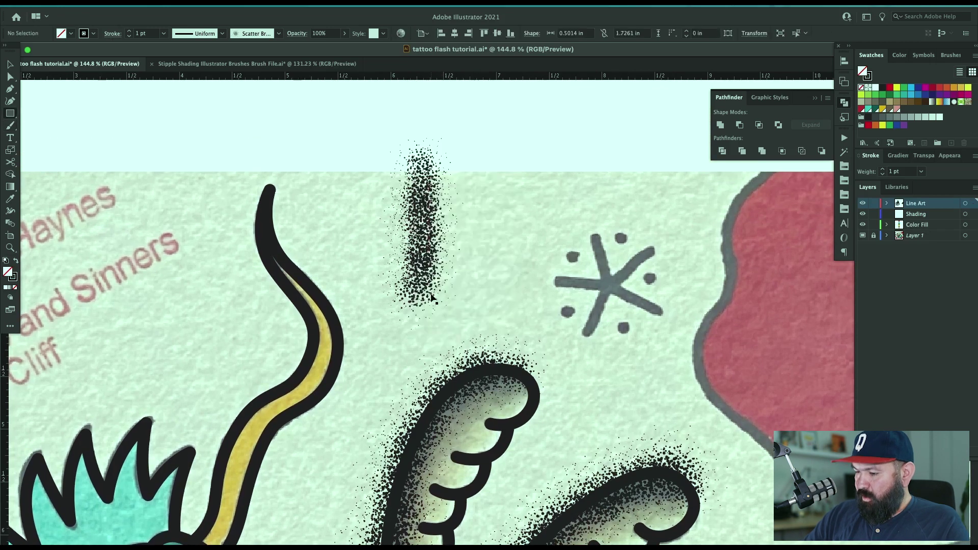
key("shift+x")
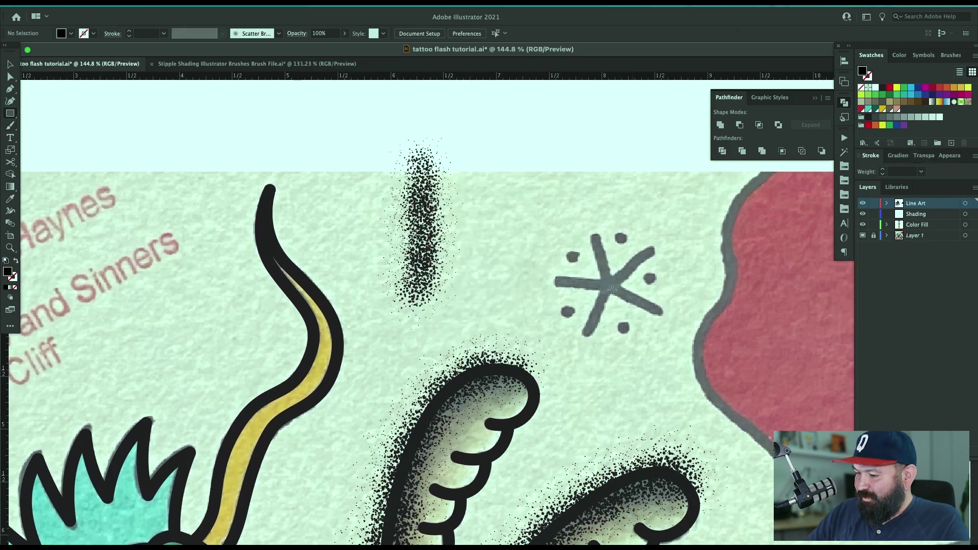
mouse_move(504, 129)
left_mouse_down()
mouse_move(436, 320)
mouse_move(417, 333)
left_mouse_up()
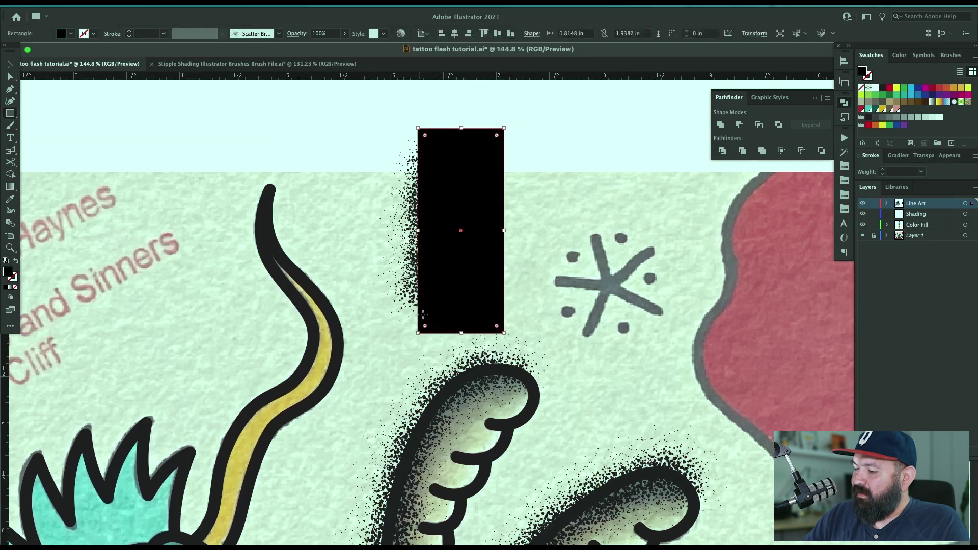
Make a clipping mask from the black rectangle and the stipple test stroke.
left_click_drag(469, 104, 415, 164)
key("super+z")
key("v")
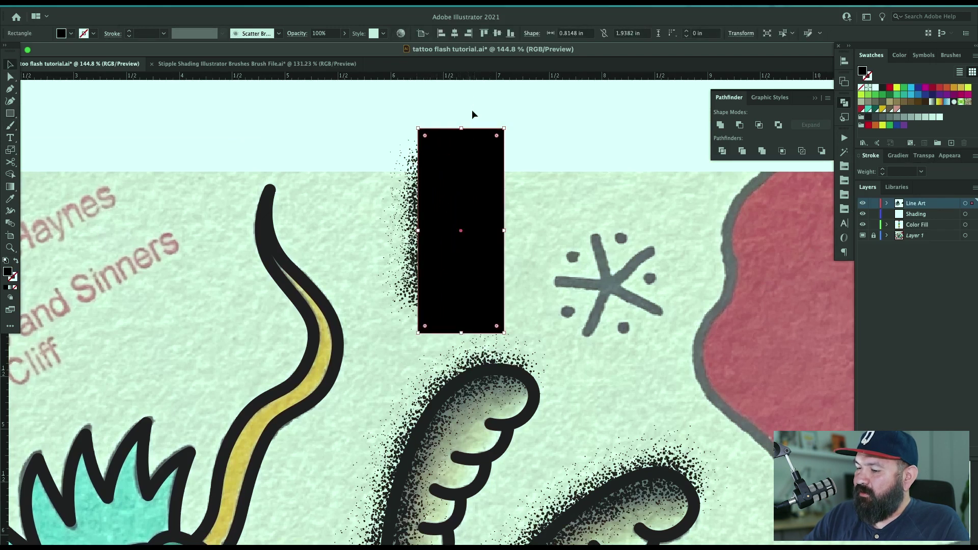
left_click_drag(474, 109, 404, 167)
key("ctrl+7")
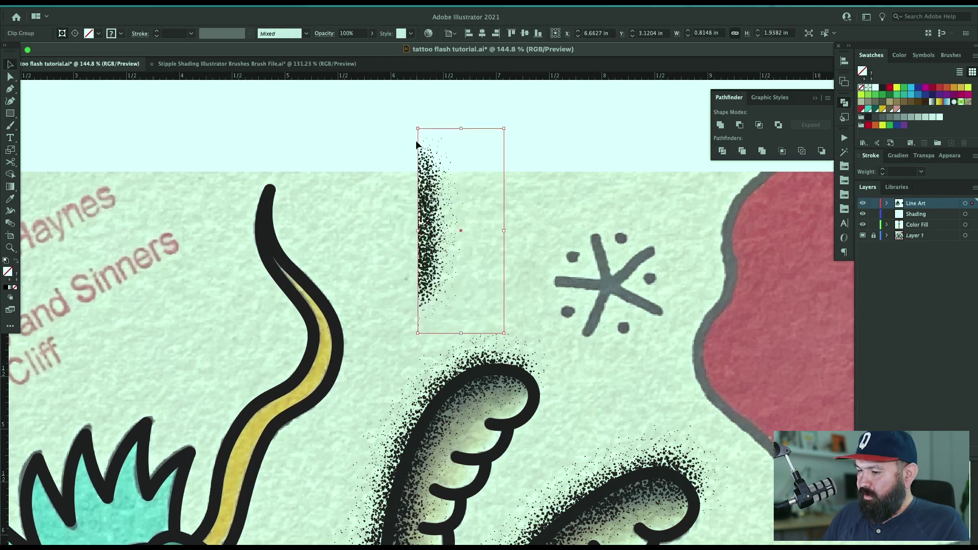
Delete the clipped stipple test stroke above the horns.
key("ctrl+shift+a")
left_click_drag(469, 121, 411, 162)
key("Delete")
Lock the Line Art layer and make the Shading layer active.
left_click_drag(580, 387, 657, 152)
left_click(874, 203)
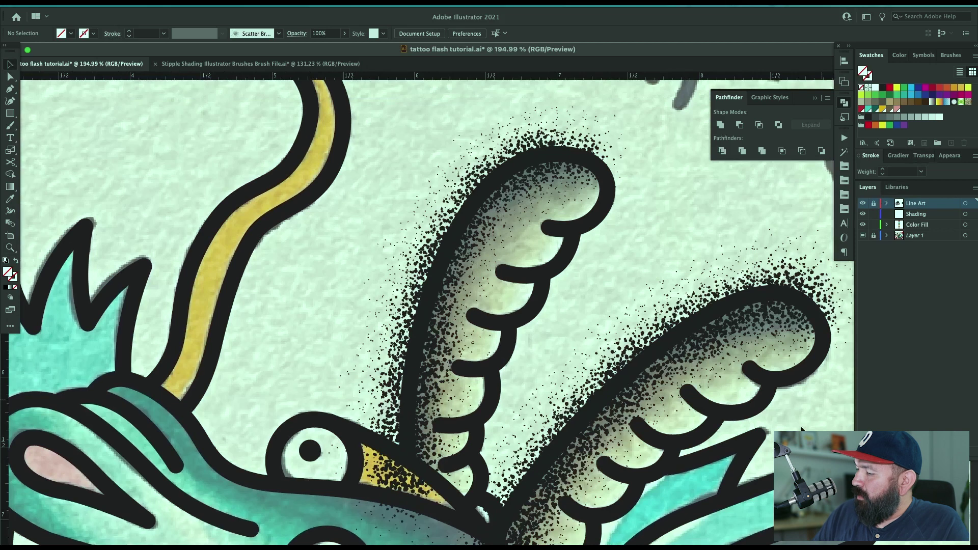
scroll(815, 331, "left", 2)
key("p")
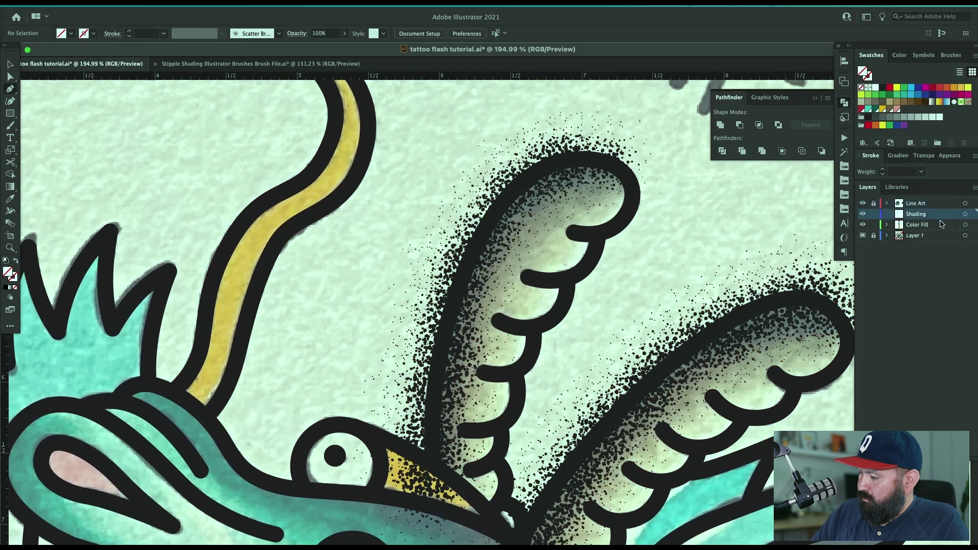
left_click(942, 217)
key("v")
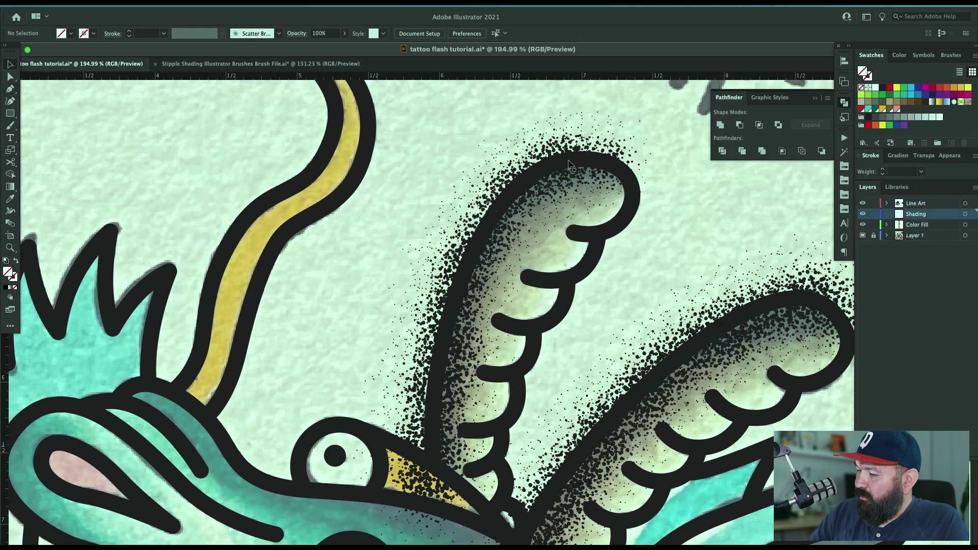
Cut the stipple strokes of both horns from the Line Art layer and lock that layer.
left_click(573, 165)
left_click(785, 308, "shift")
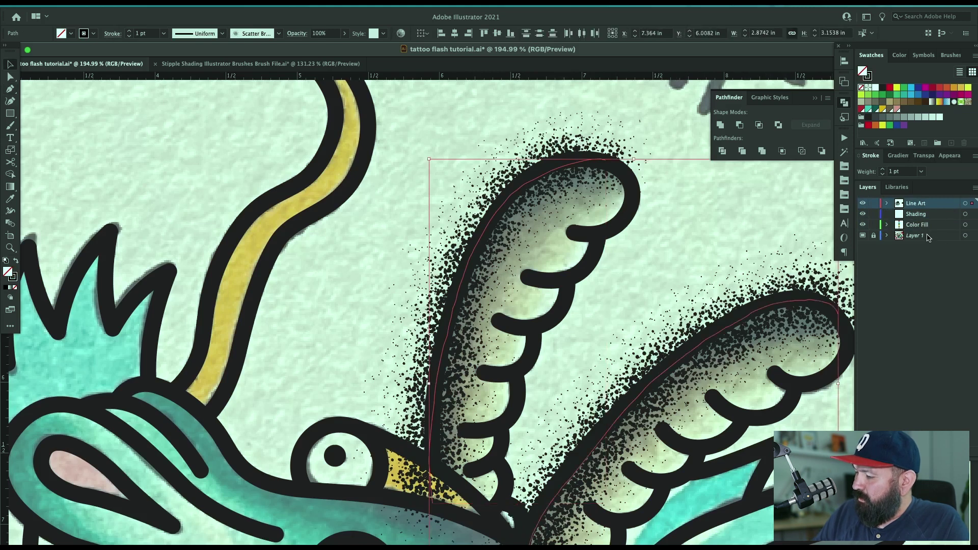
key("Delete")
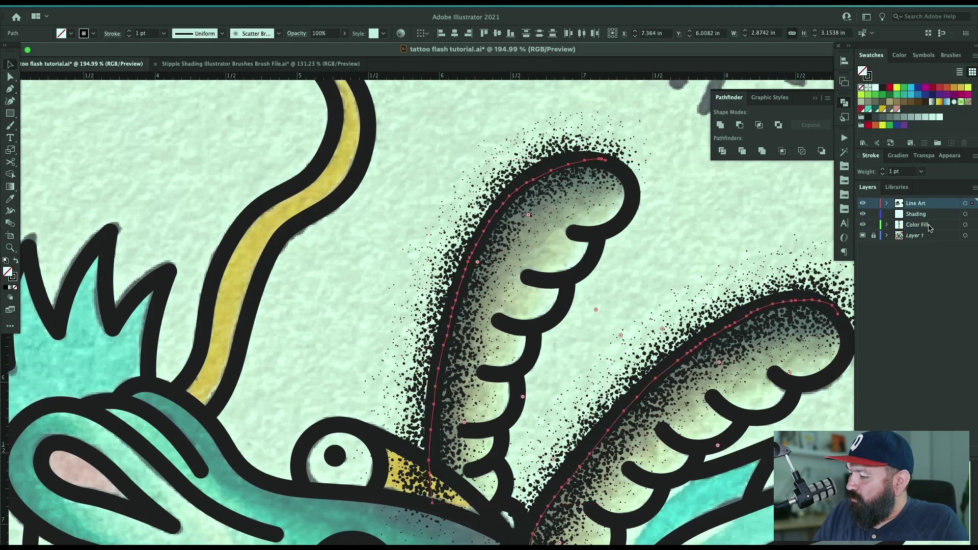
left_click(874, 204)
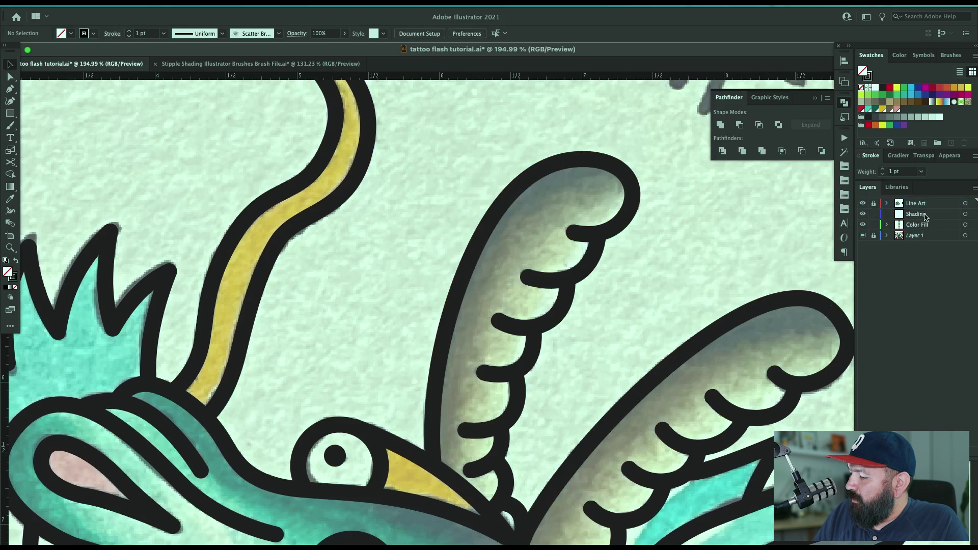
Paste both horn stipple strokes in place on the Shading layer and deselect them.
left_click(970, 217)
left_click(967, 215)
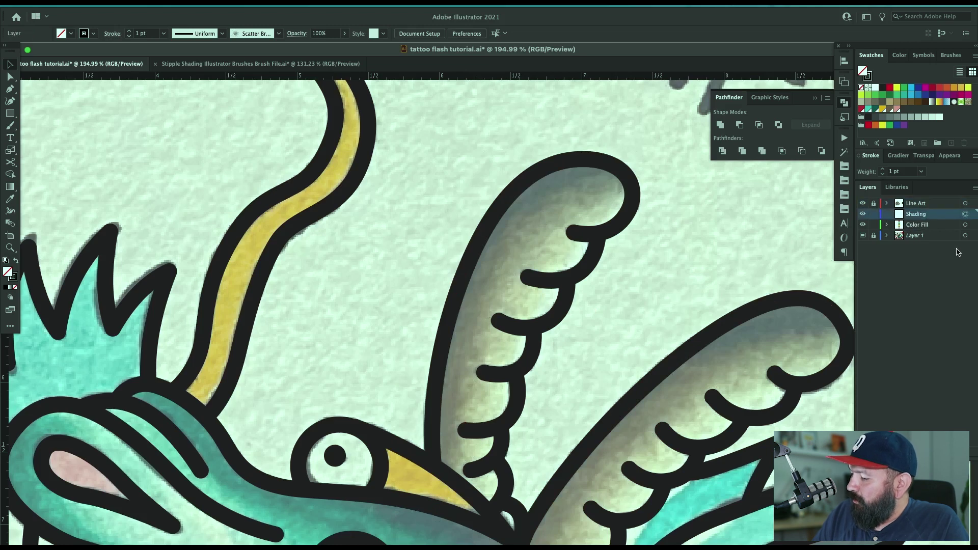
key("ctrl+f")
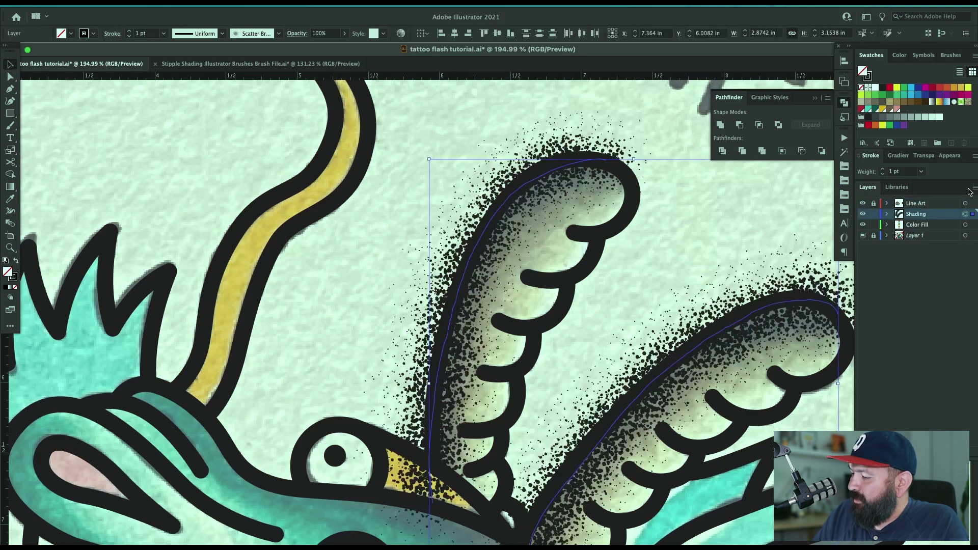
key("super+shift+a")
Trace a closed Pen path around the left horn, running along the middle of its black outline.
scroll(634, 291, "down", 1)
key("p")
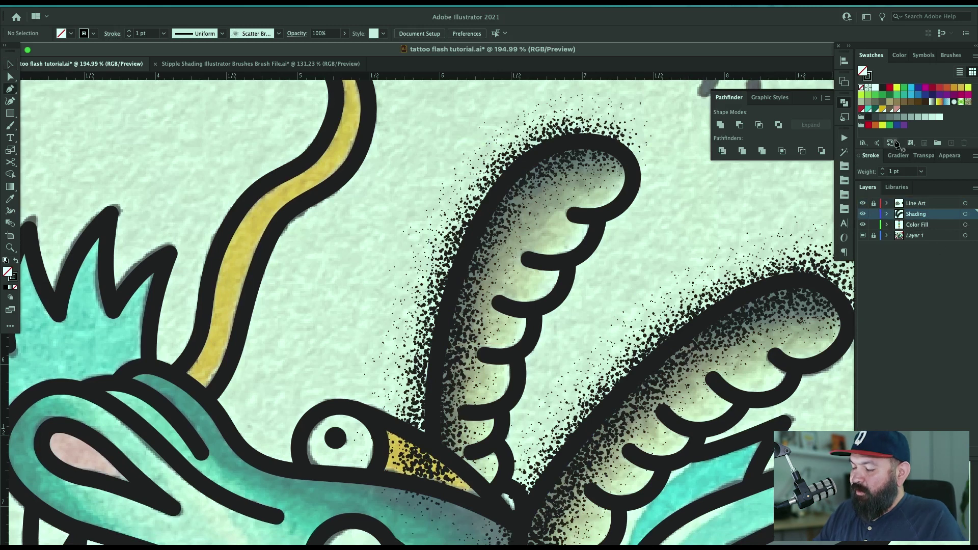
scroll(706, 334, "right", 1)
left_click_drag(621, 172, 620, 145)
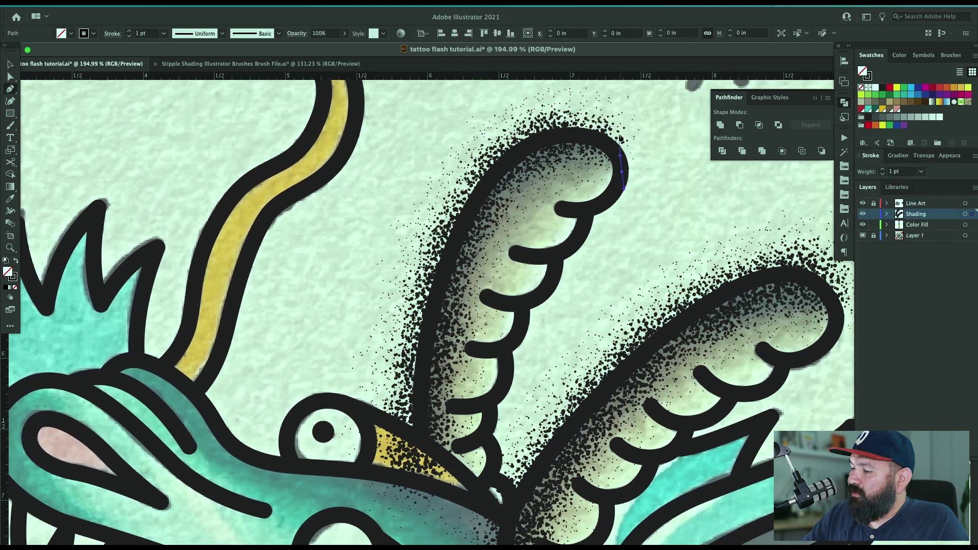
left_click_drag(558, 137, 522, 148)
left_click_drag(456, 236, 434, 294)
left_click_drag(422, 378, 420, 397)
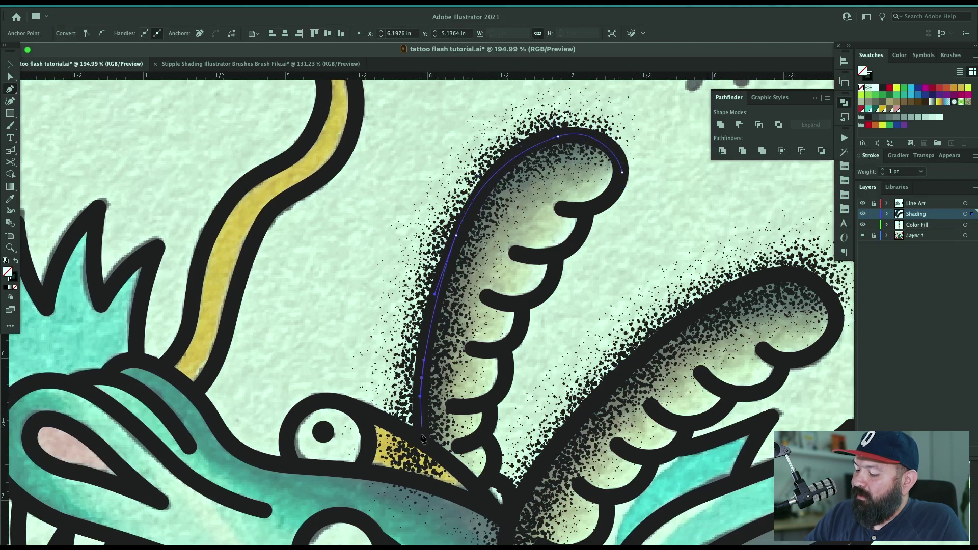
left_click_drag(474, 488, 505, 377)
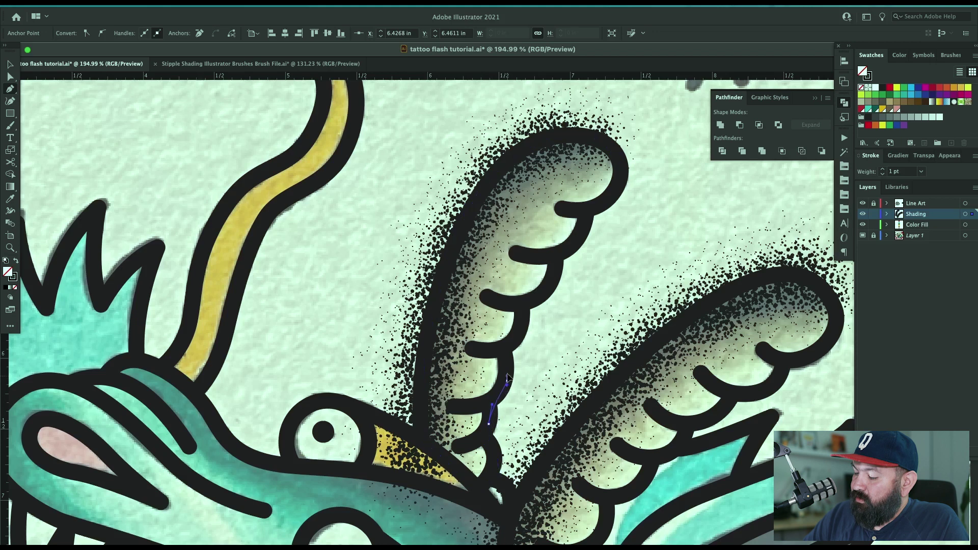
left_click_drag(539, 294, 586, 228)
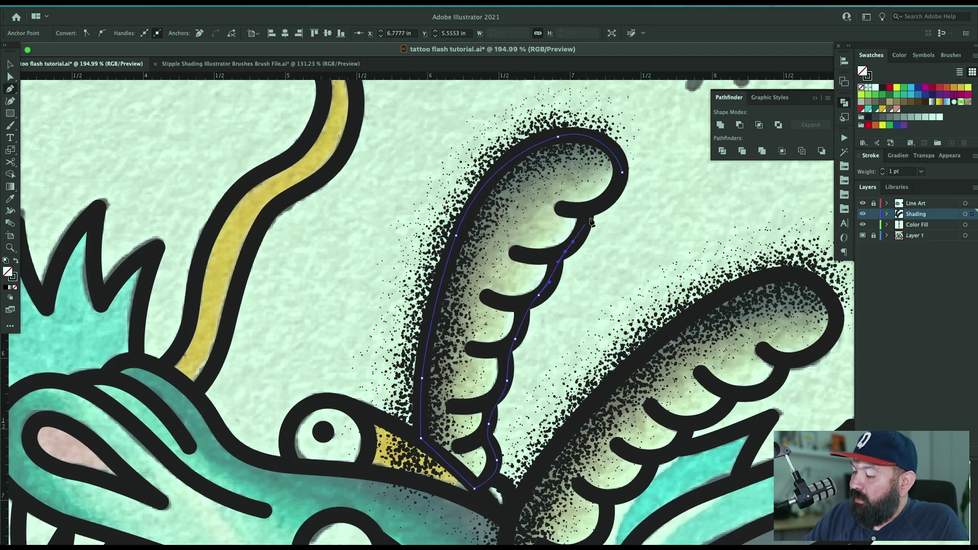
left_click(622, 172)
Clip the left horn's stipple stroke to its traced path with a clipping mask and deselect it.
key("v")
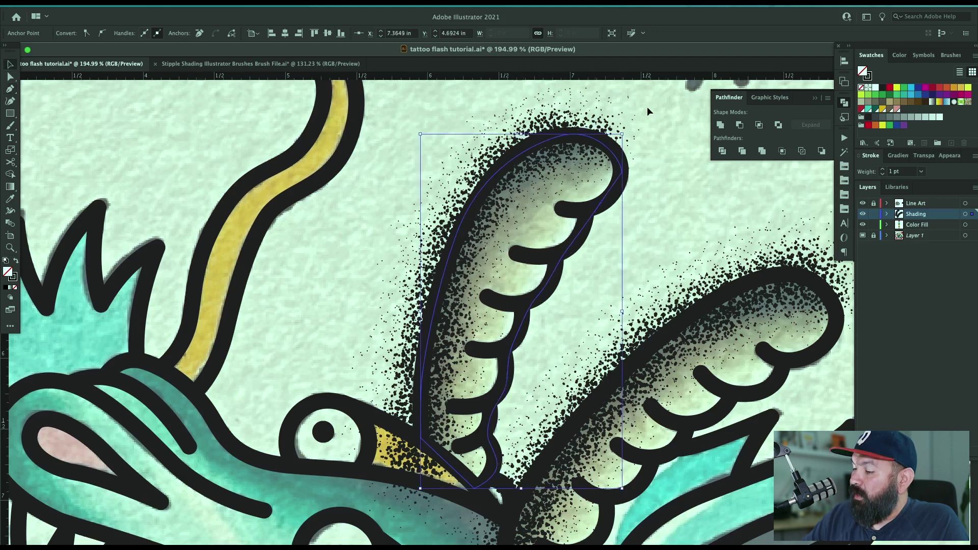
key("super+7")
left_click(396, 267)
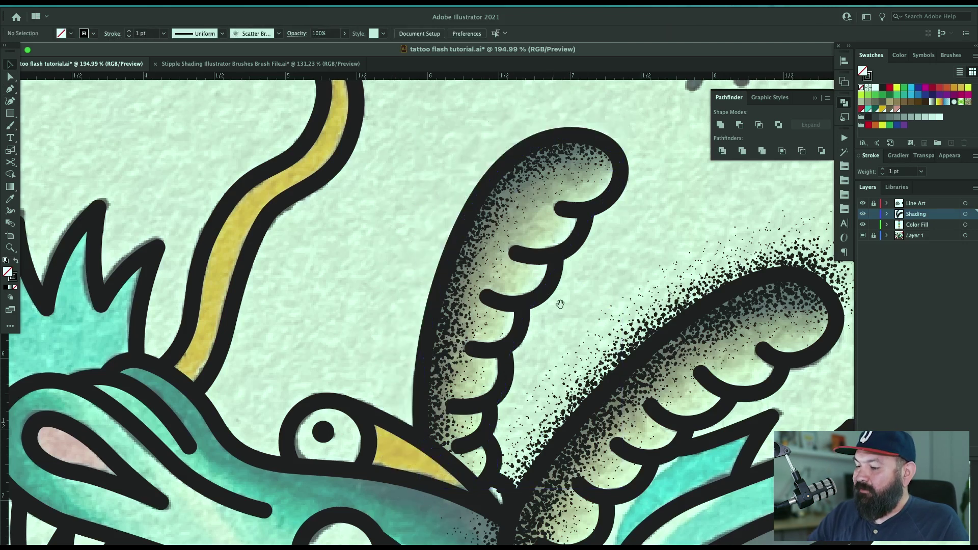
Trace a closed Pen path around the right horn within its outline and clip its stipple stroke to that path.
left_click_drag(453, 371, 320, 263)
key("p")
left_click_drag(701, 234, 707, 223)
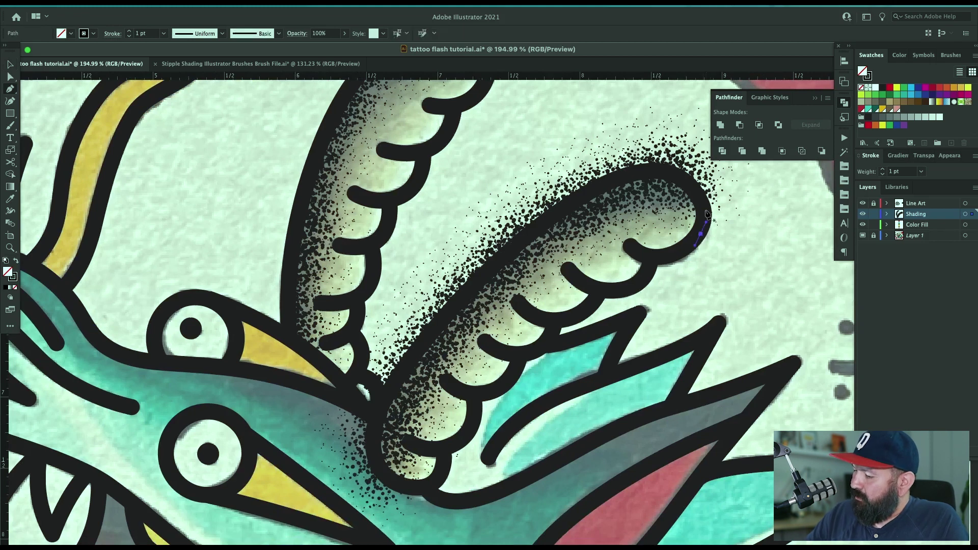
left_click_drag(665, 173, 626, 168)
left_click_drag(524, 239, 478, 288)
left_click(415, 355)
left_click(374, 430)
left_click(389, 481)
left_click(409, 492)
left_click(447, 467)
left_click(498, 385)
left_click(588, 308)
left_click(665, 262)
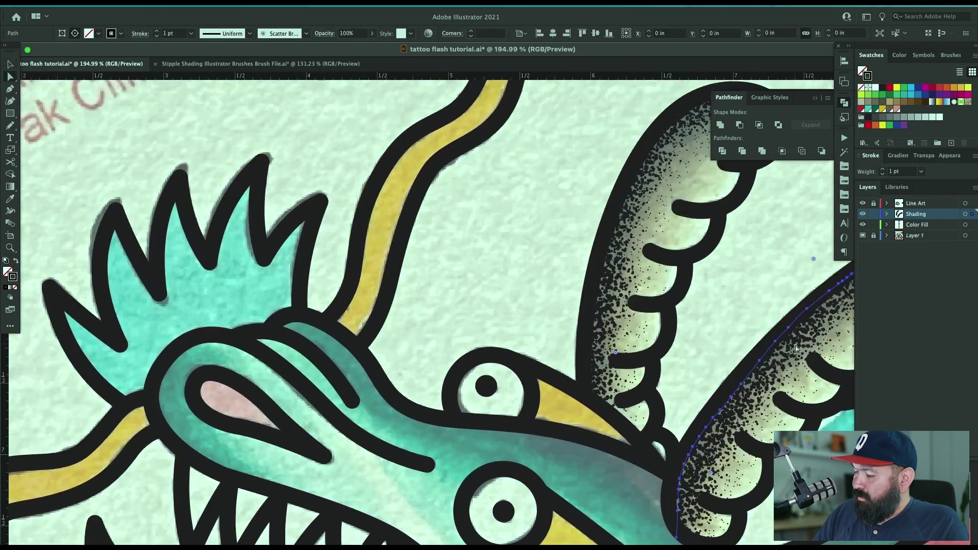
Examine the clipped horn shading and the rest of the dragon at 100% zoom.
scroll(715, 310, "right", 2)
scroll(715, 310, "down", 1)
left_click(720, 309)
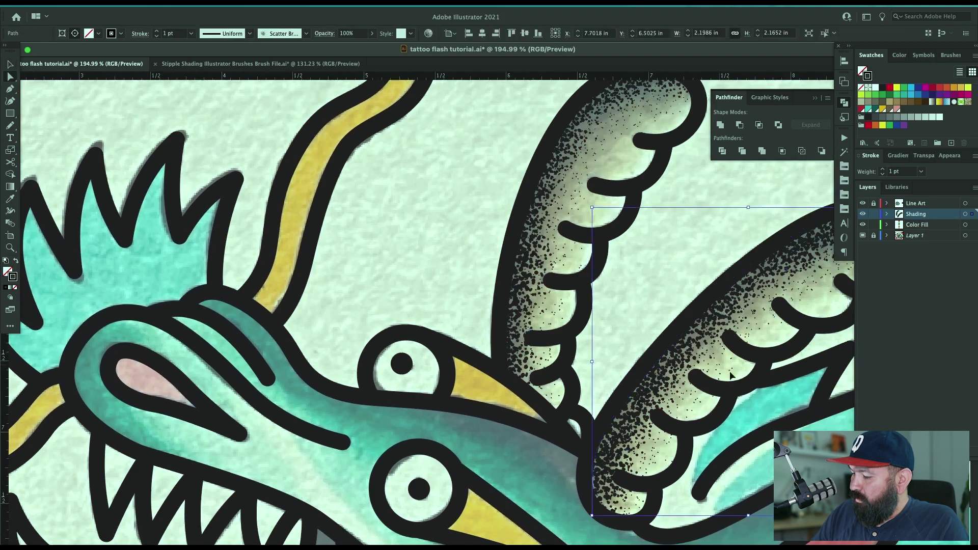
key("super+shift+a")
left_click_drag(732, 375, 509, 481)
left_click_drag(579, 540, 746, 329)
key("ctrl+1")
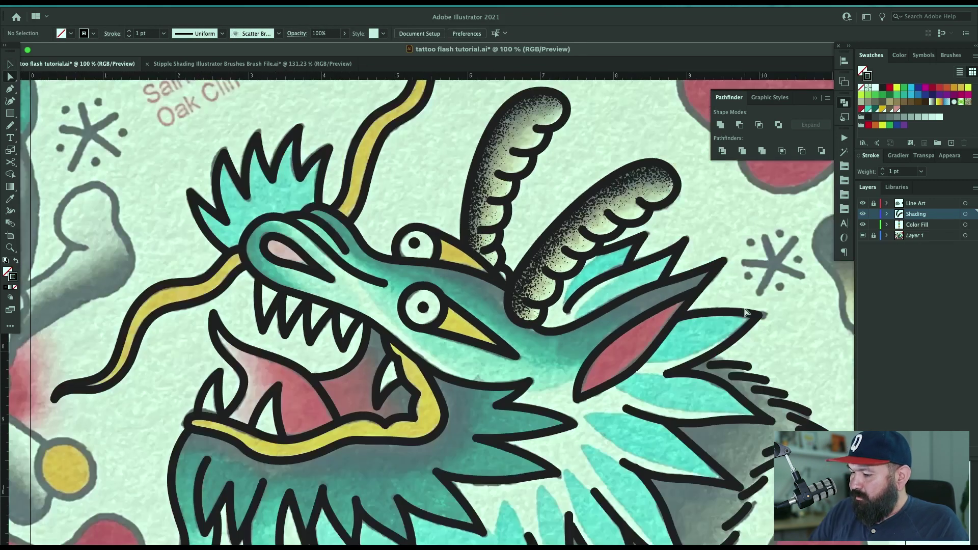
scroll(745, 312, "down", 5)
scroll(746, 311, "right", 2)
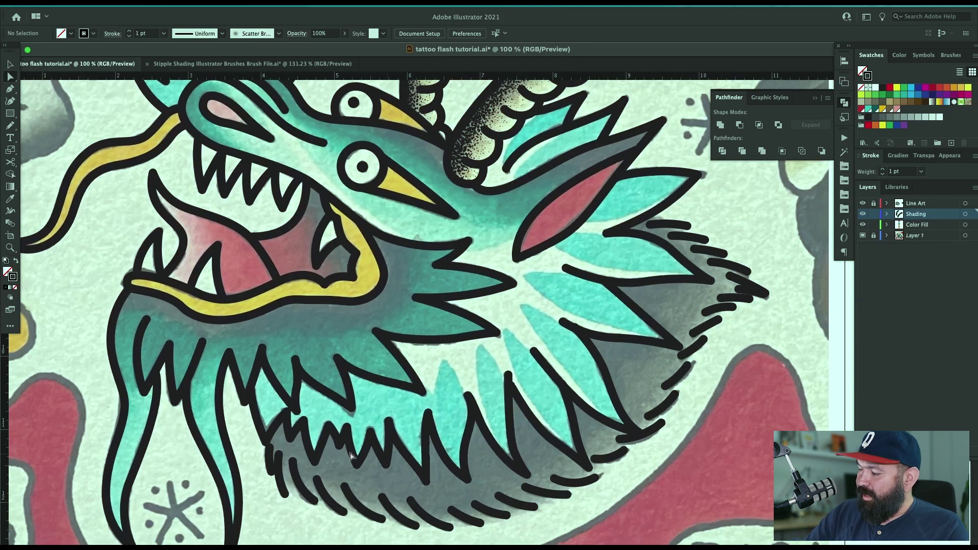
Turn off the Template option for Layer 1.
double_click(939, 237)
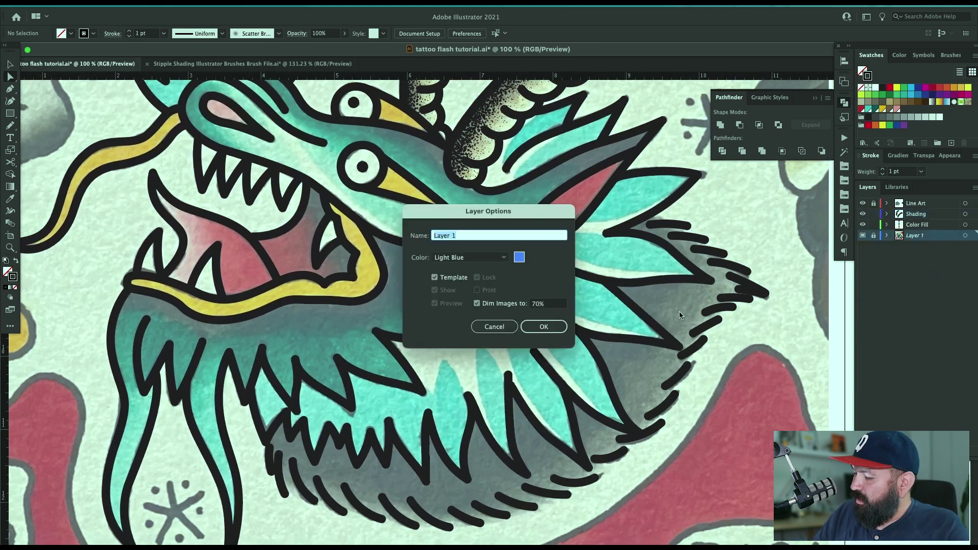
left_click(434, 277)
left_click(544, 326)
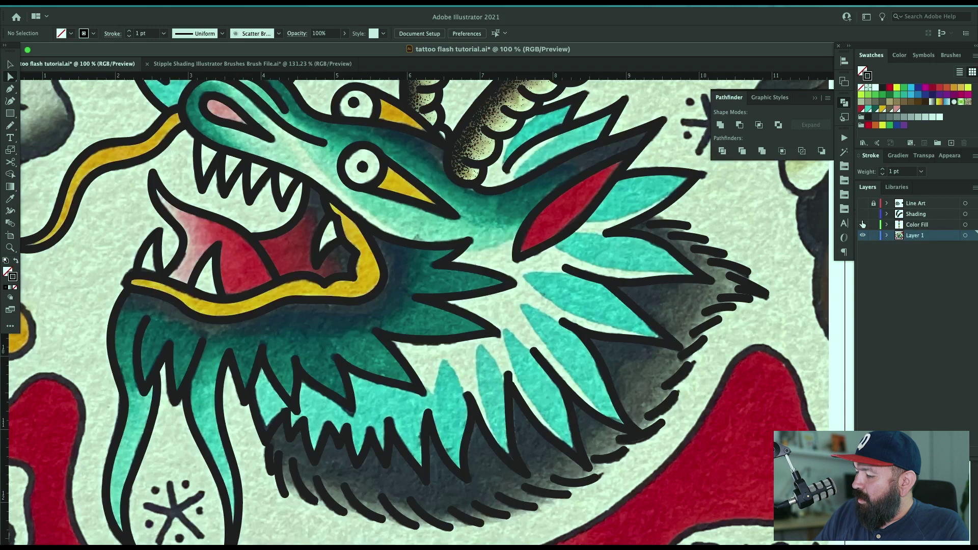
Hide the Line Art, Shading and Color Fill layers and examine the shading in the original dragon painting.
left_click_drag(862, 203, 863, 224)
scroll(657, 214, "up", 3)
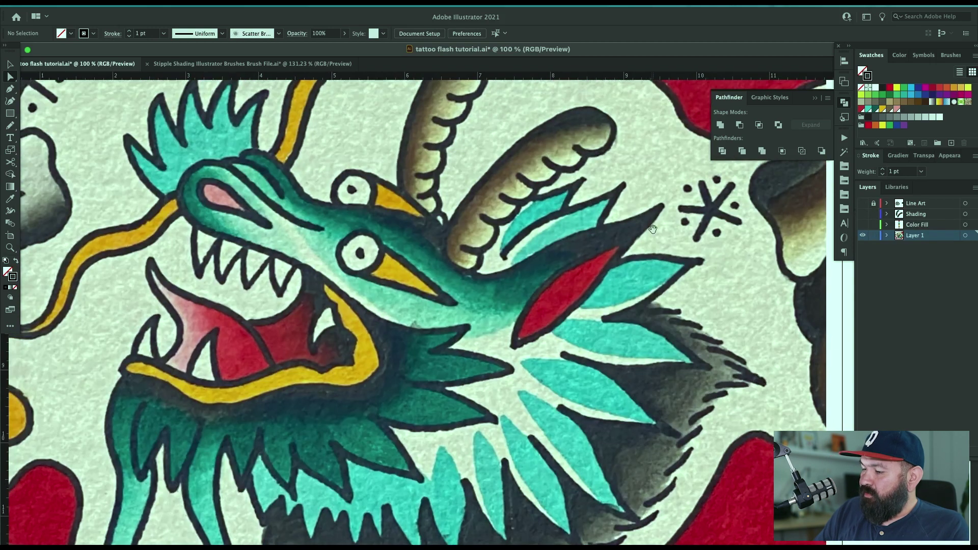
scroll(600, 255, "up", 3)
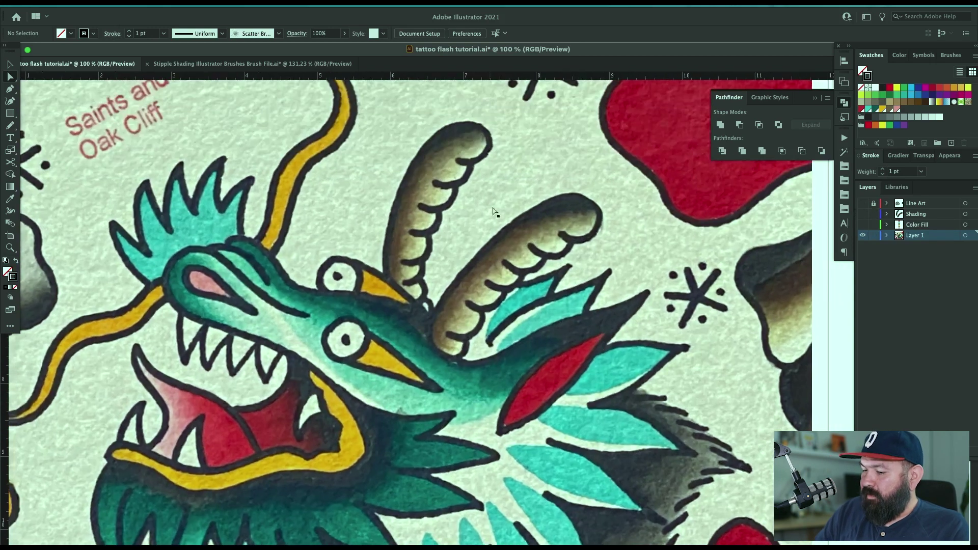
scroll(488, 339, "down", 3)
scroll(488, 339, "left", 3)
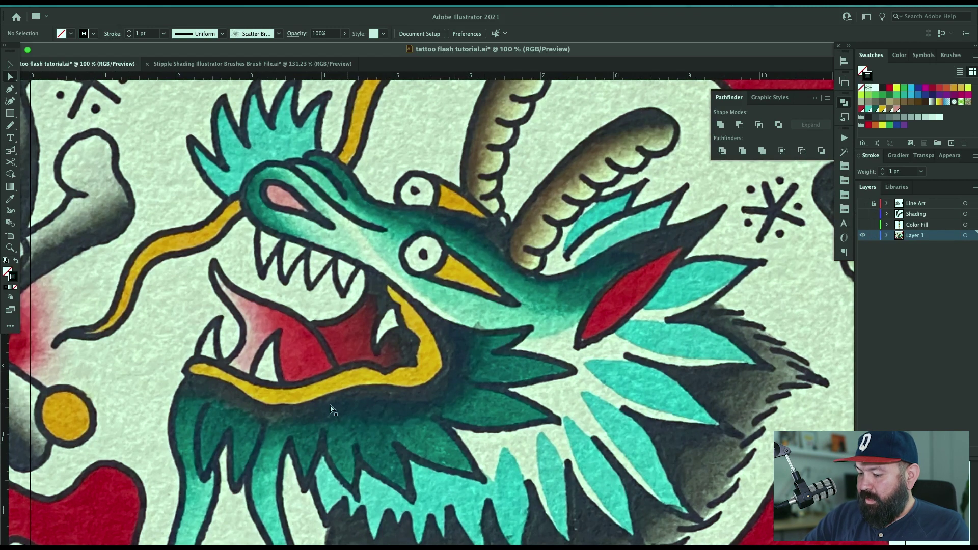
left_click_drag(460, 393, 551, 237)
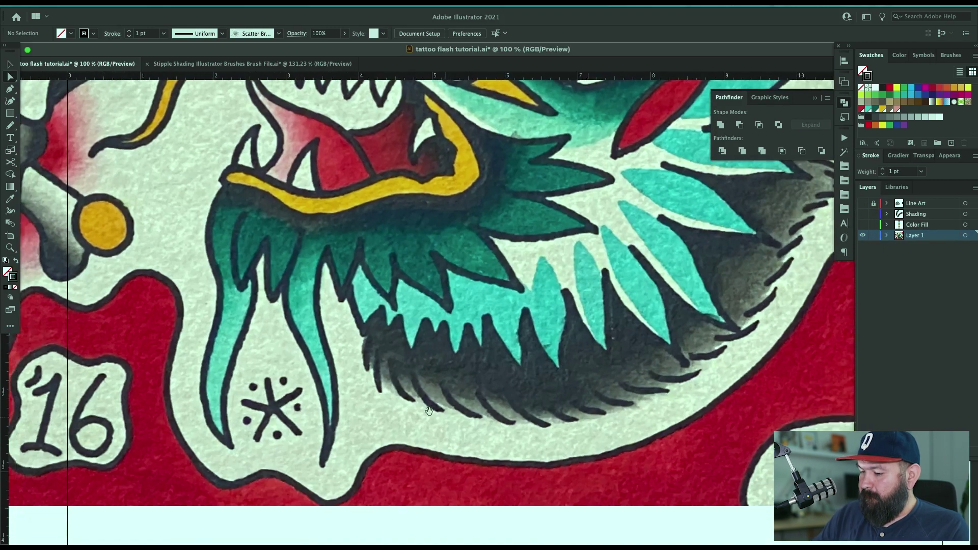
left_click_drag(673, 304, 650, 383)
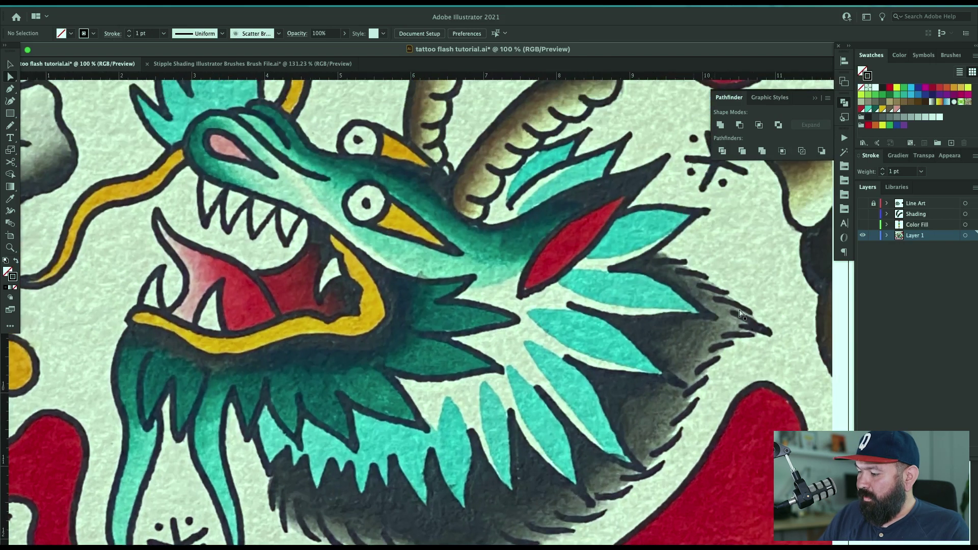
Show the Line Art, Shading and Color Fill layers again and make Layer 1 a template with images dimmed to 70%.
left_click_drag(862, 203, 863, 225)
double_click(934, 238)
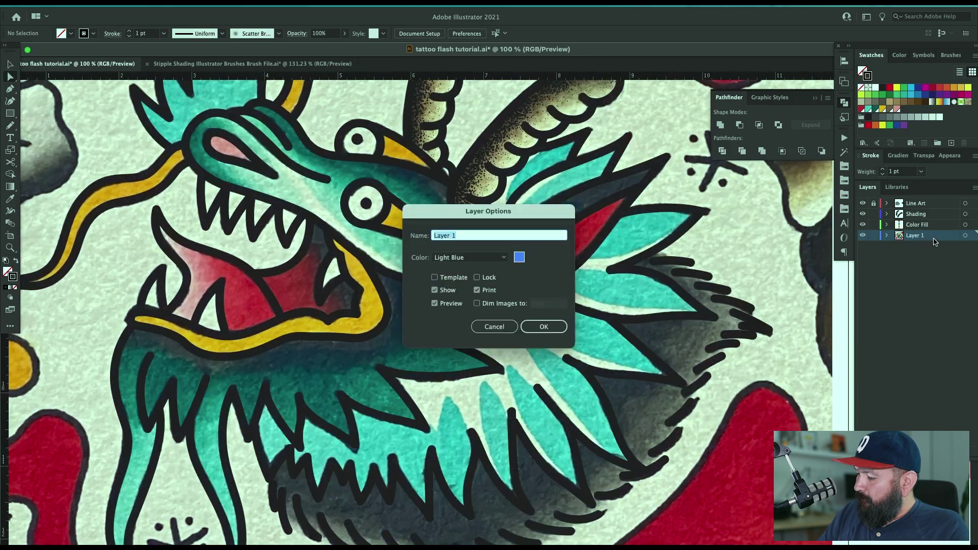
left_click(443, 278)
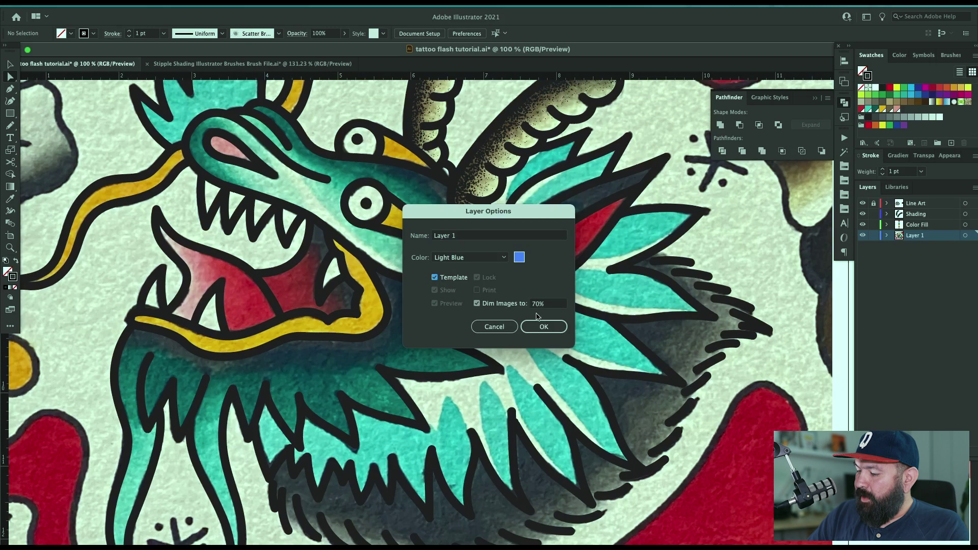
left_click(544, 326)
key("v")
On the Shading layer, paint a stipple brush stroke along the upper edge of the dragon's ear from its tip inward.
left_click(937, 217)
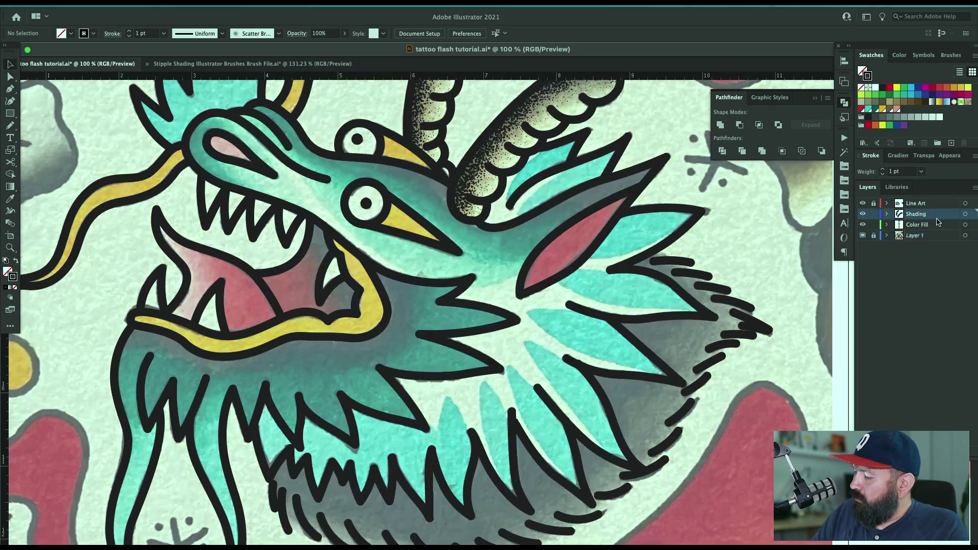
scroll(594, 154, "up", 3)
left_click(587, 159)
left_click(644, 194)
mouse_move(615, 409)
left_mouse_down()
mouse_move(625, 418)
mouse_move(658, 377)
left_mouse_up()
left_click_drag(701, 284, 671, 316)
key("b")
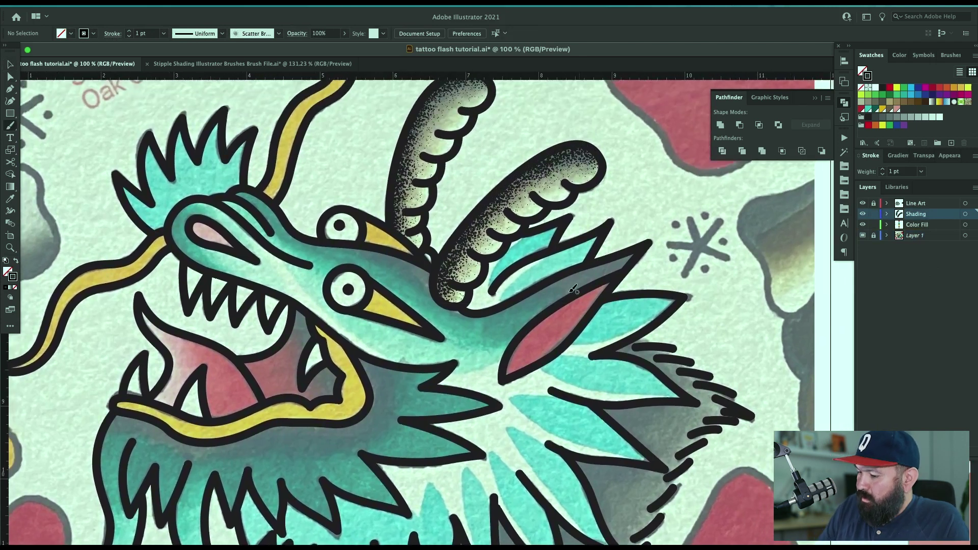
left_click_drag(661, 244, 520, 306)
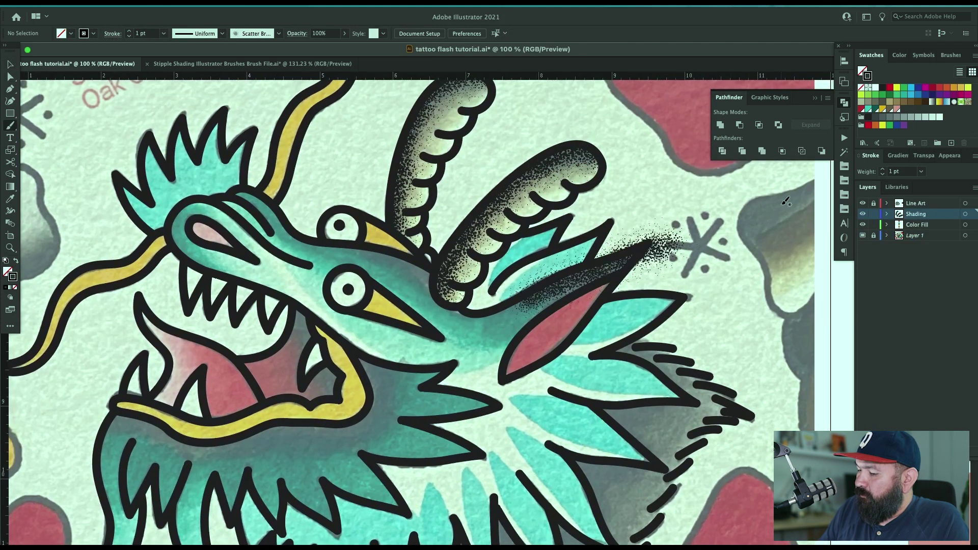
Paint stipple strokes on the head behind the upper eye and down the back of the open mouth.
scroll(742, 191, "right", 3)
scroll(742, 191, "up", 1)
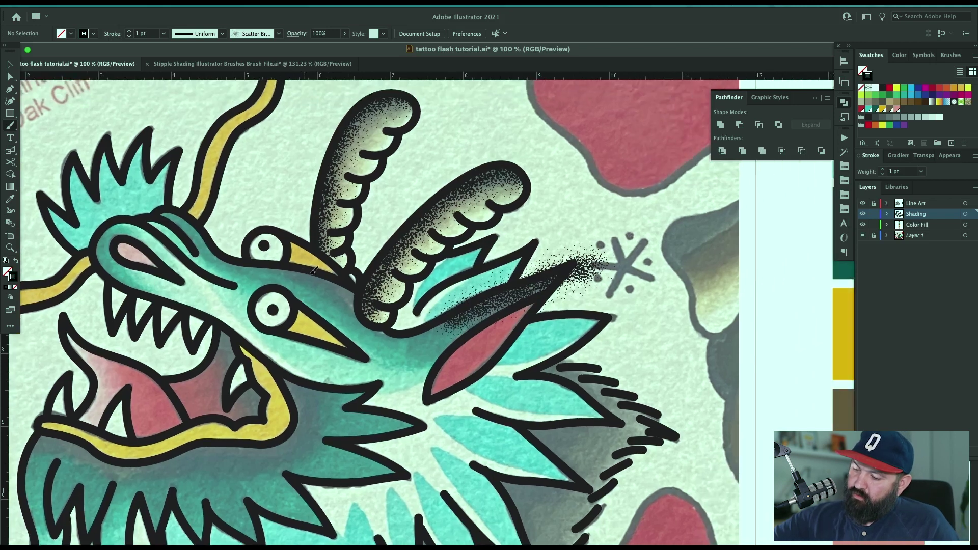
left_click_drag(307, 266, 379, 306)
mouse_move(387, 346)
left_mouse_down()
mouse_move(529, 284)
mouse_move(576, 277)
left_mouse_up()
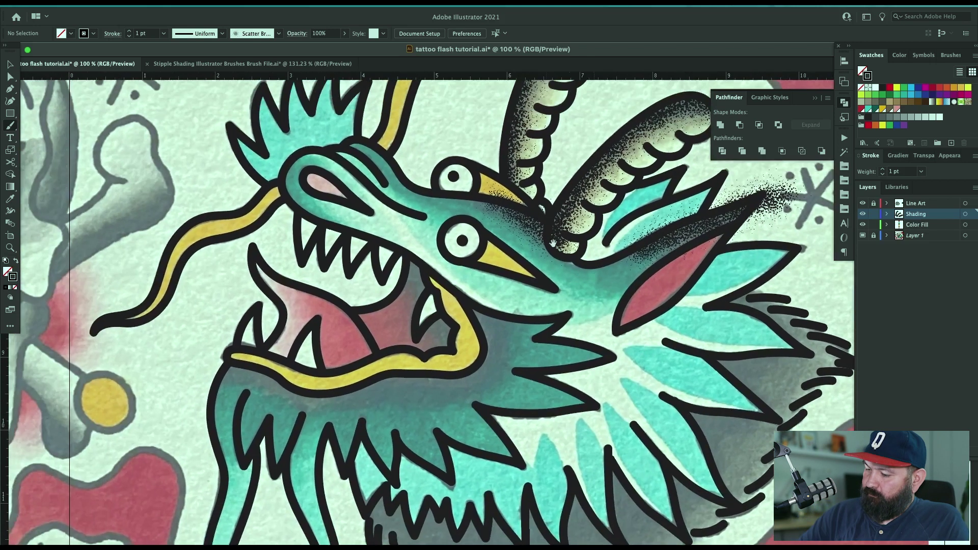
left_click_drag(408, 268, 467, 380)
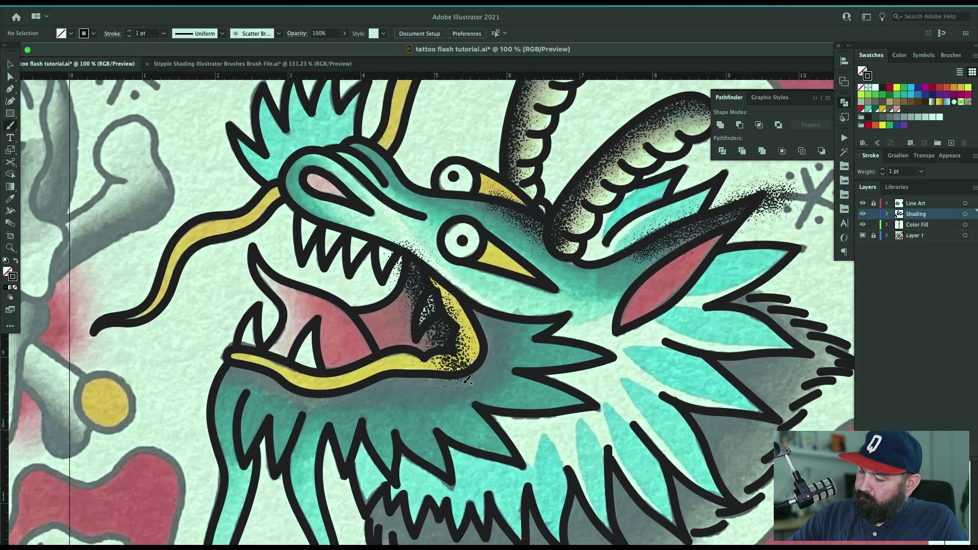
Paint a long stipple stroke beneath the yellow lip, from the chin to behind the corner of the mouth.
left_click_drag(589, 325, 729, 279)
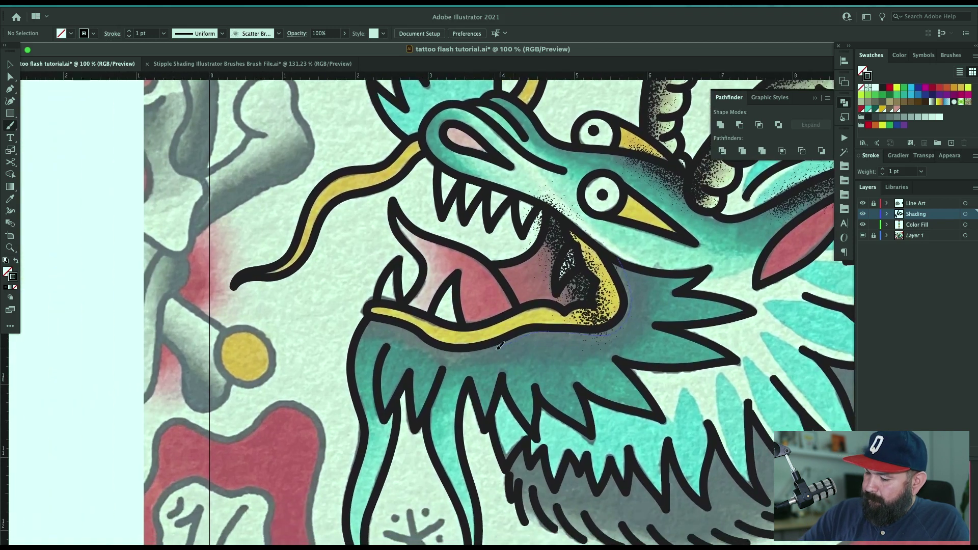
left_click_drag(421, 340, 313, 341)
left_click_drag(767, 441, 588, 476)
Redraw the chin end of the jaw's stipple stroke so it runs closer to the lip.
key("v")
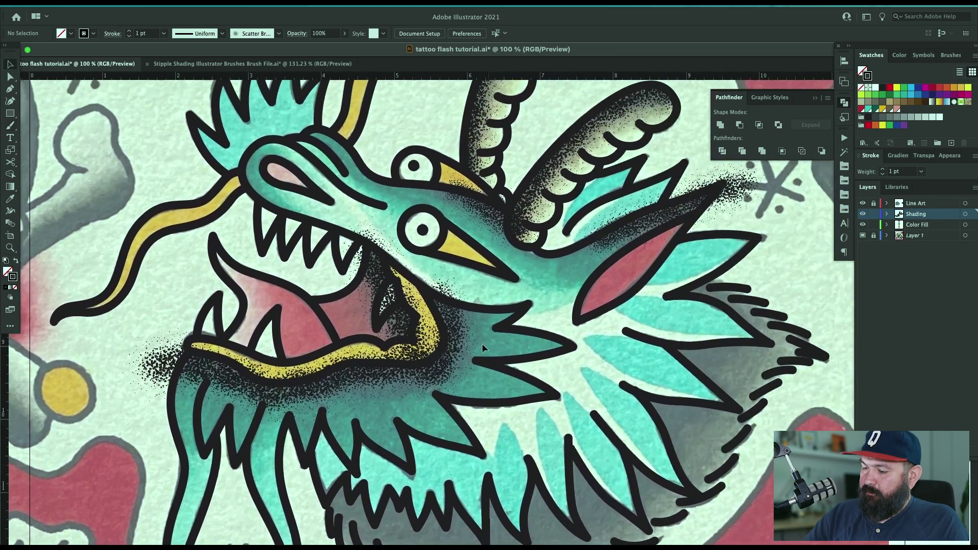
left_click(446, 365)
left_click_drag(447, 361, 445, 359)
key("b")
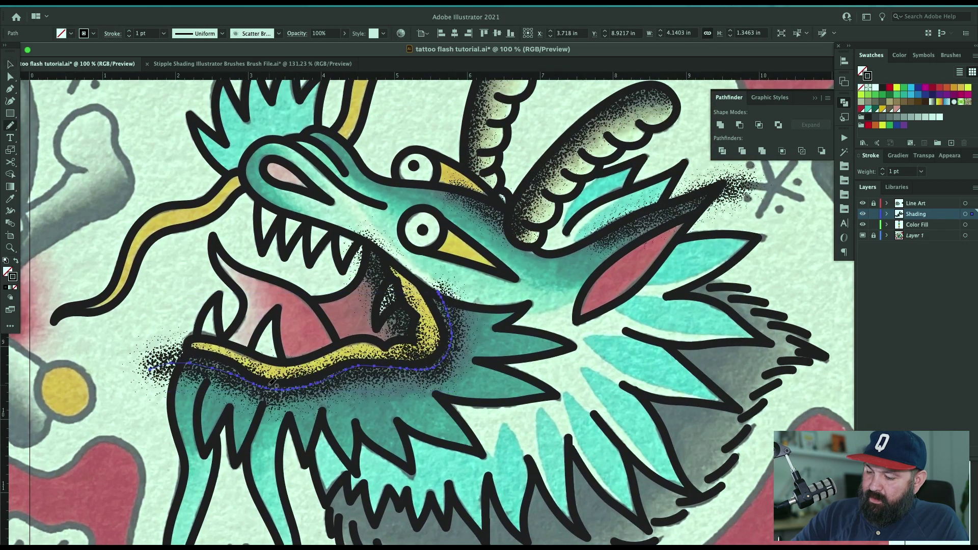
left_click_drag(227, 362, 153, 355)
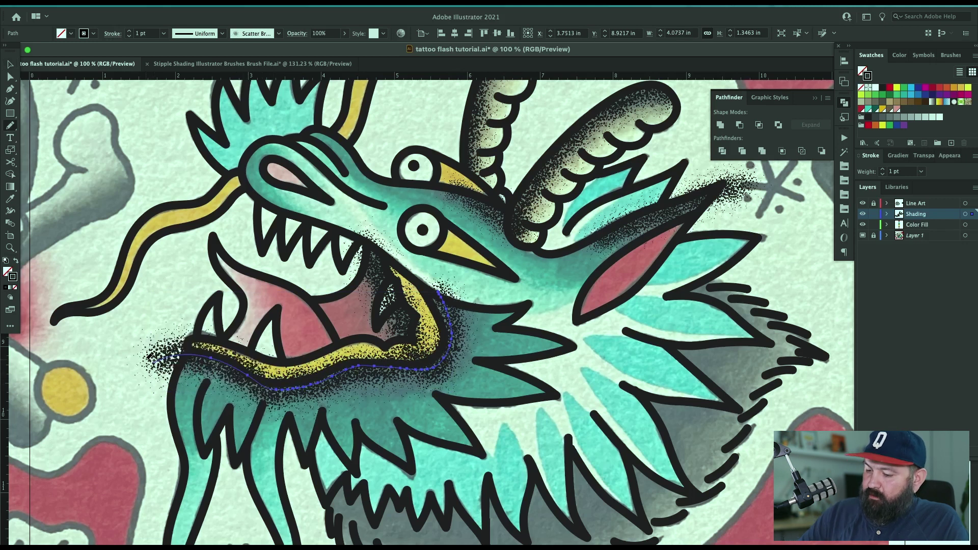
key("v")
left_click(743, 353)
Redraw the upper end of the jaw's stipple stroke so it extends up over the cheek behind the mouth.
left_click_drag(719, 438, 696, 422)
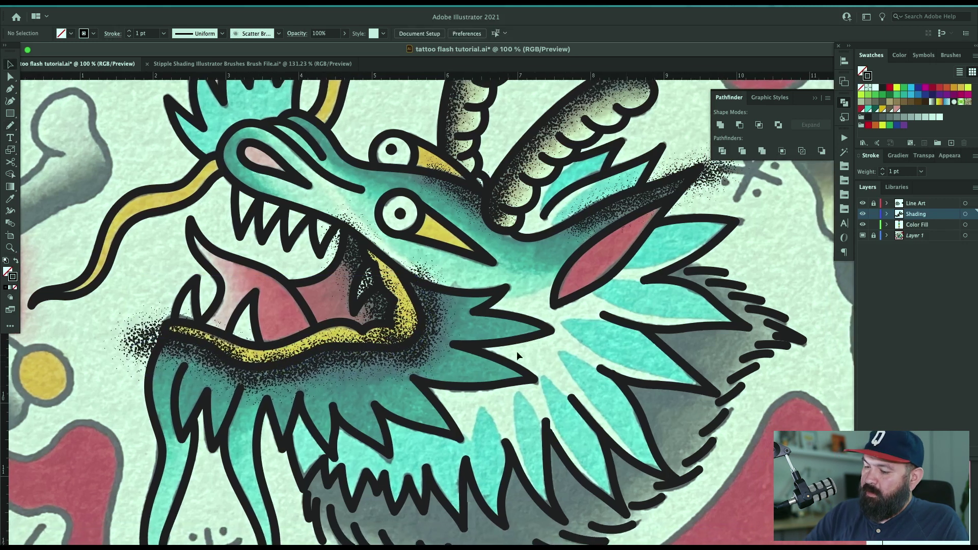
left_click(431, 331)
key("b")
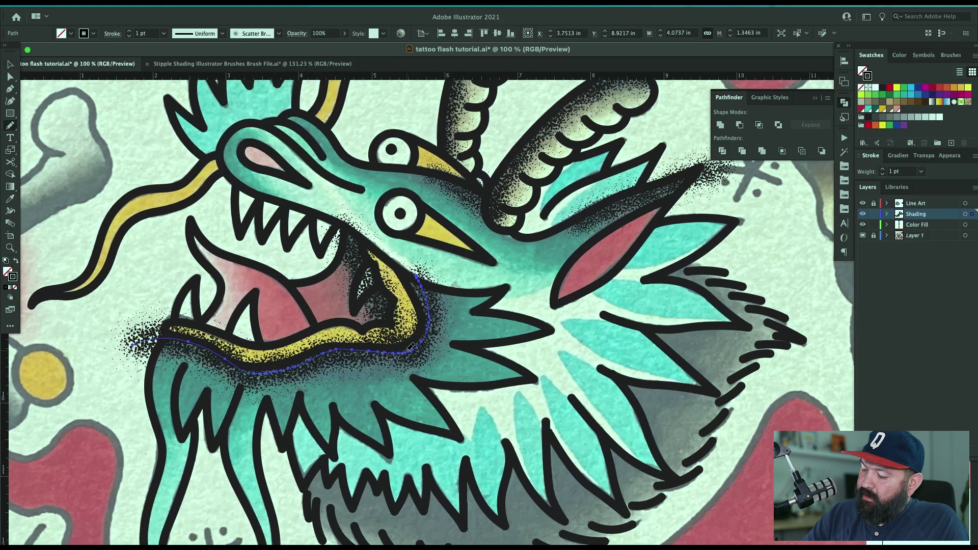
left_click_drag(419, 301, 409, 246)
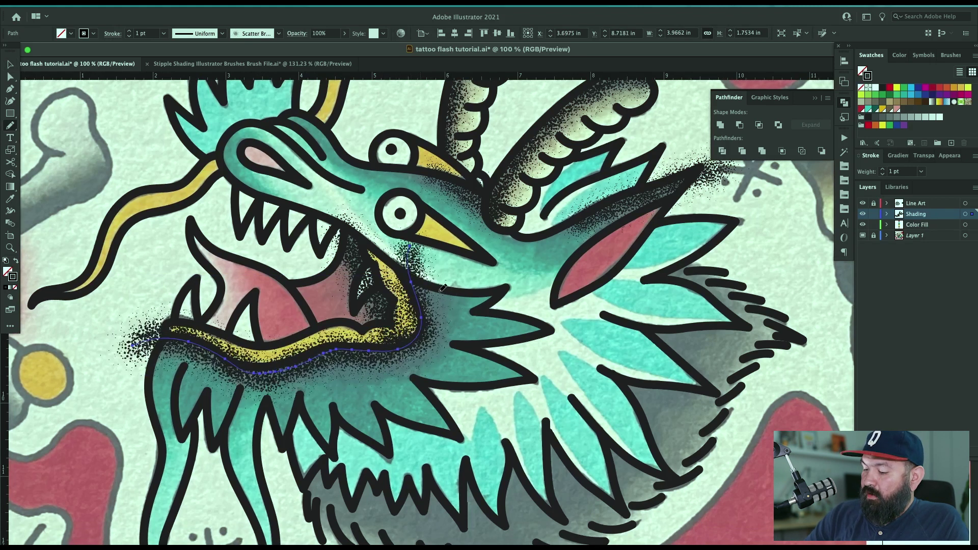
left_click_drag(428, 337, 417, 259)
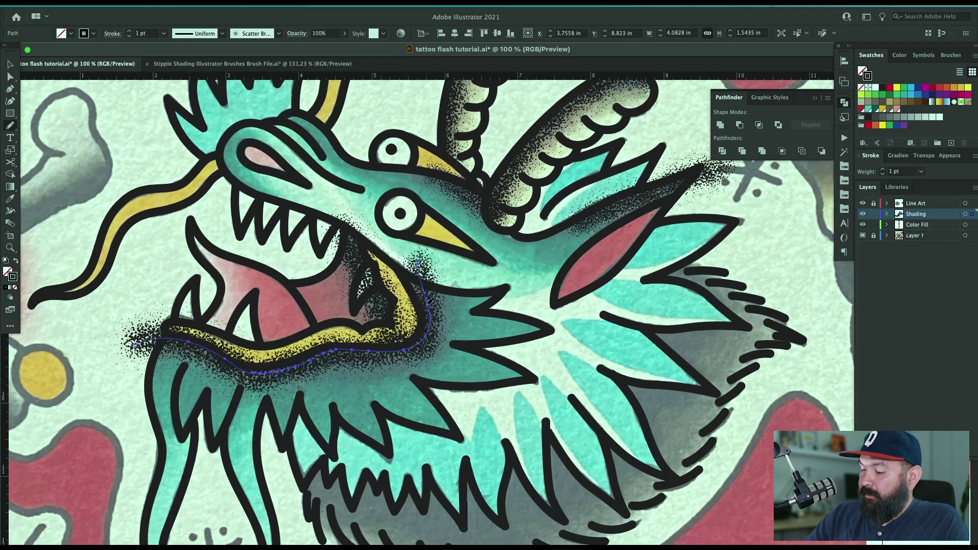
key("v")
left_click(770, 418)
left_click_drag(770, 418, 743, 390)
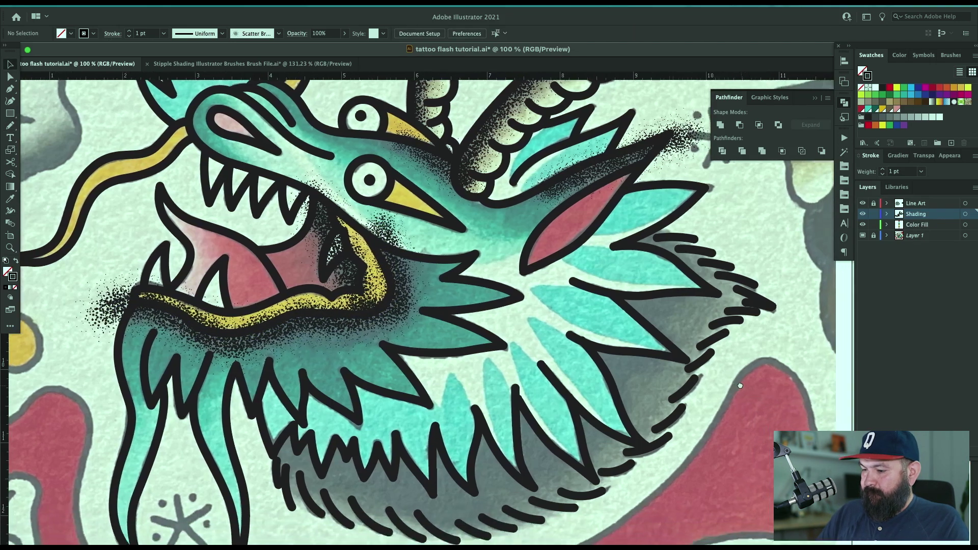
Paint two overlapping stipple strokes with a 2 pt stroke weight along the neck fur beneath the feathers, from the ear to the beard.
scroll(723, 400, "down", 2)
scroll(723, 399, "right", 1)
key("b")
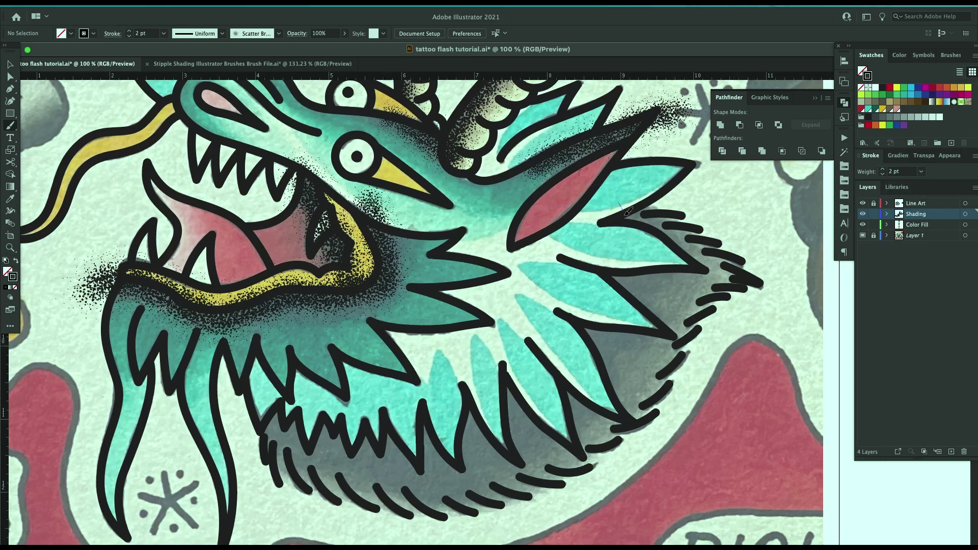
left_click_drag(246, 402, 232, 381)
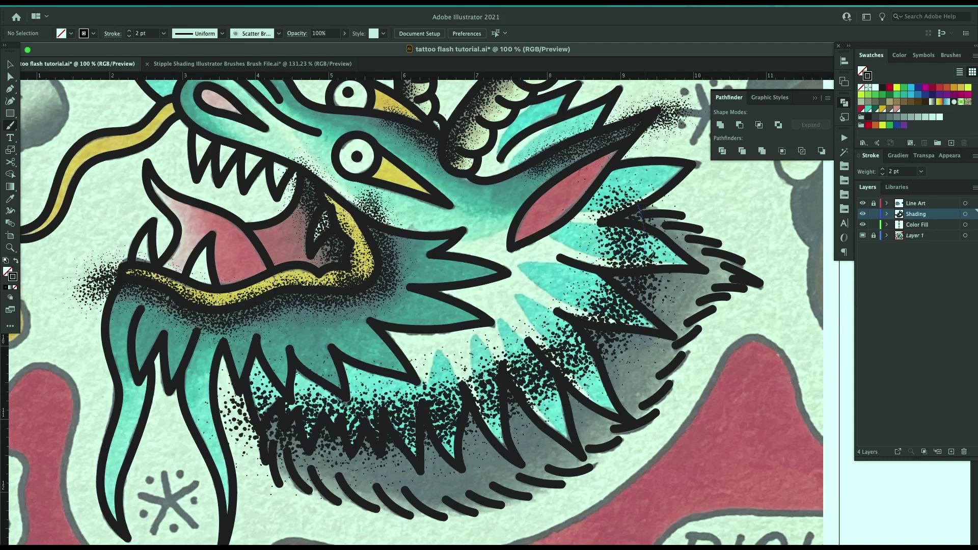
left_click_drag(221, 401, 220, 401)
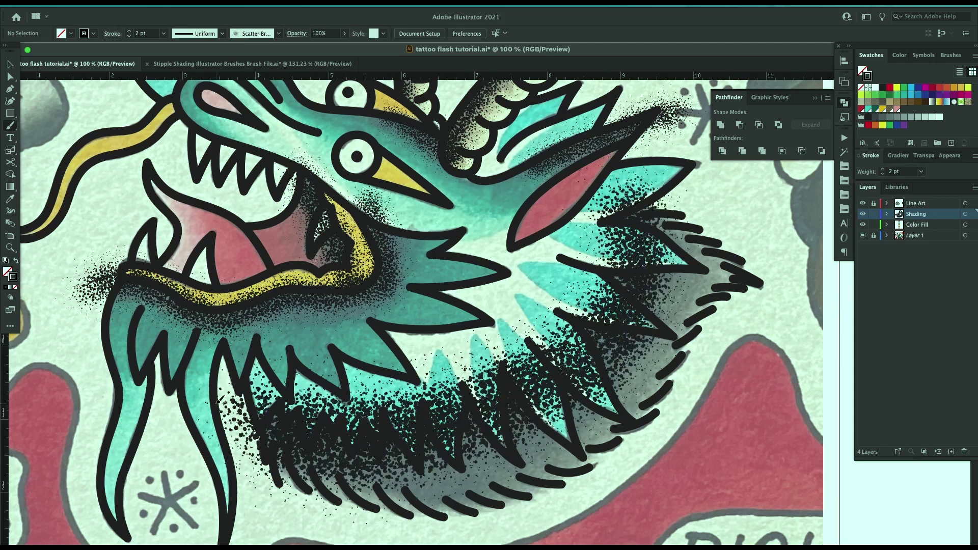
key("v")
left_click_drag(668, 242, 636, 254)
left_click(785, 316)
Trace a closed Pen path around the dark upper part of the ear and clip its stipple stroke to that path.
scroll(788, 231, "up", 5)
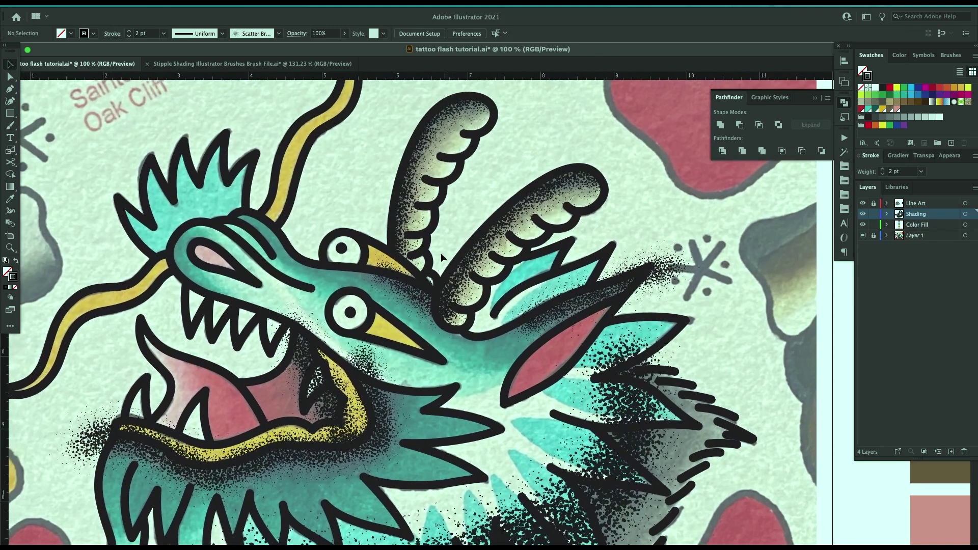
left_click(668, 271)
mouse_move(622, 325)
left_mouse_down()
mouse_move(658, 323)
mouse_move(629, 326)
left_mouse_up()
left_click(625, 306)
key("p")
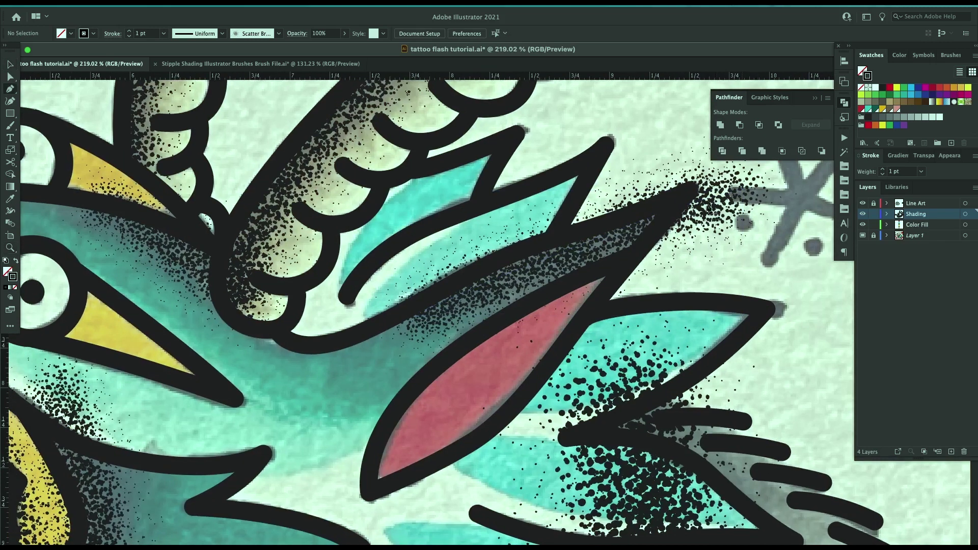
left_click(680, 202)
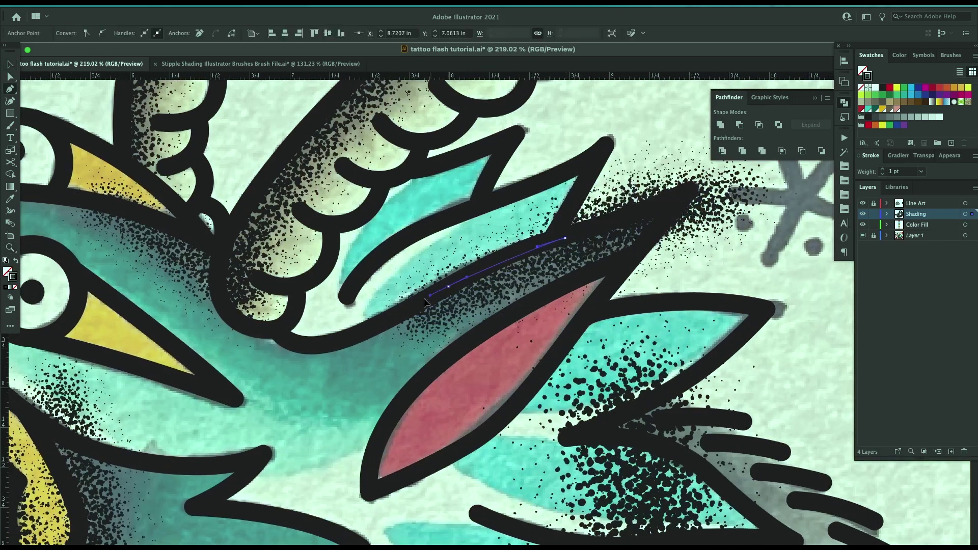
left_click(386, 328)
left_click_drag(385, 328, 413, 390)
left_click(401, 395)
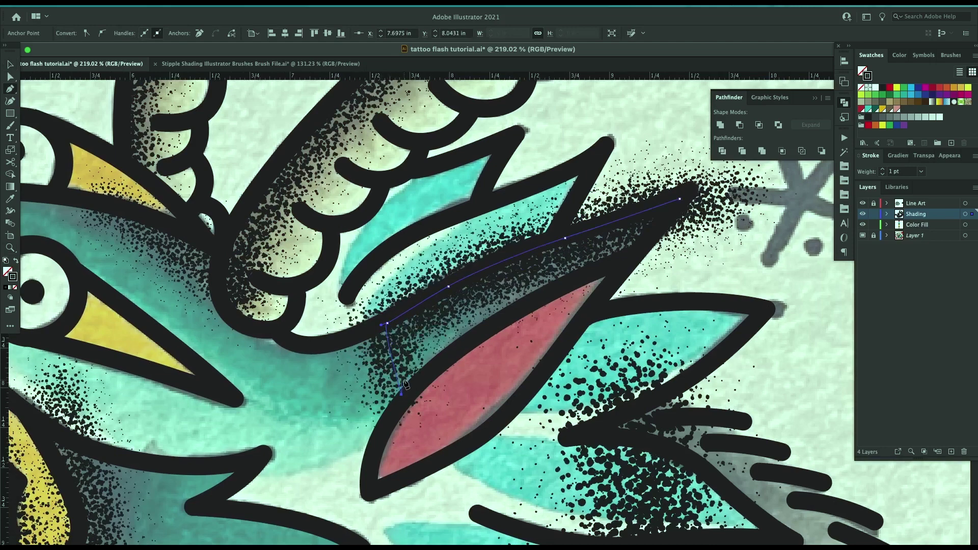
key("shift+x")
left_click(643, 250)
left_click(680, 200)
key("v")
left_click(711, 194)
left_click(674, 132)
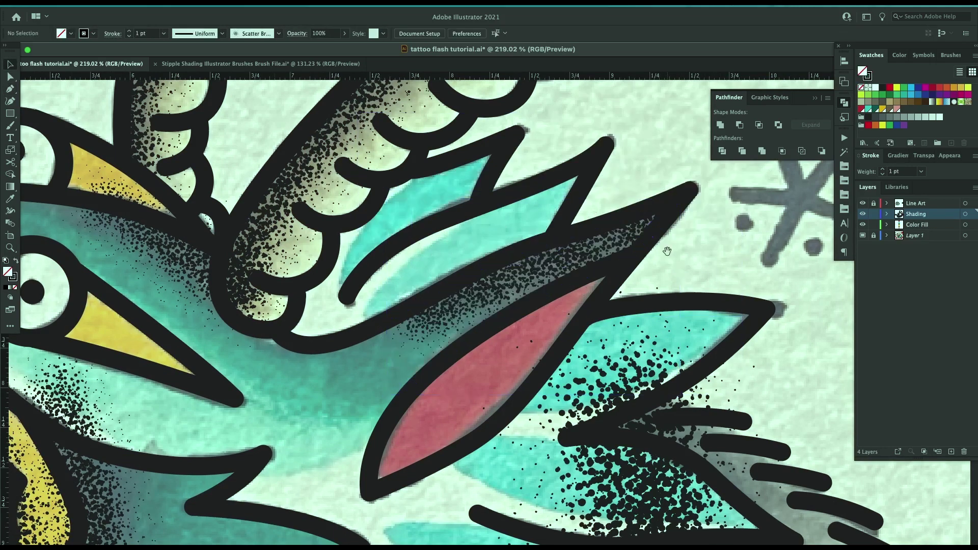
Trace a closed Pen path around the head area between the eyes and the horn and clip its stipple stroke to it.
scroll(674, 129, "left", 10)
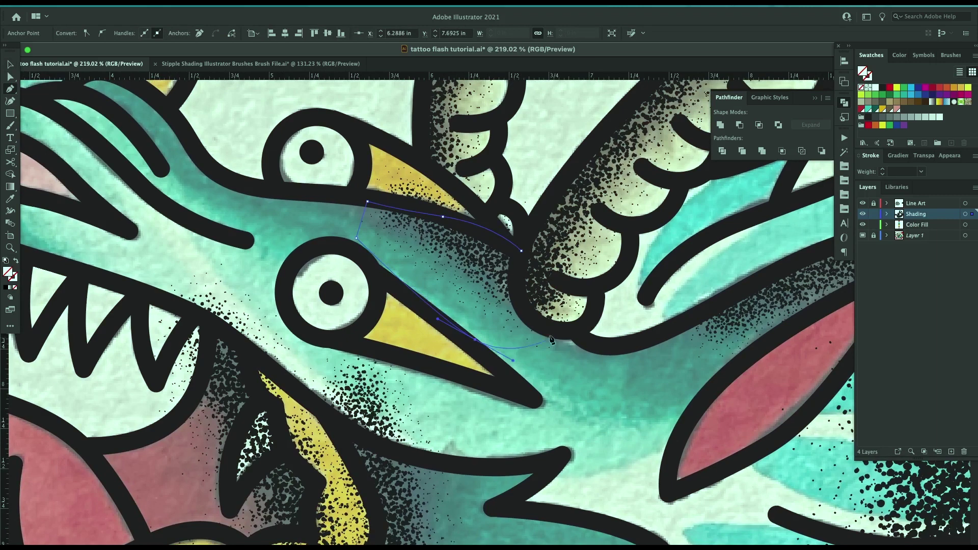
left_click(532, 340)
left_click_drag(521, 251, 529, 223)
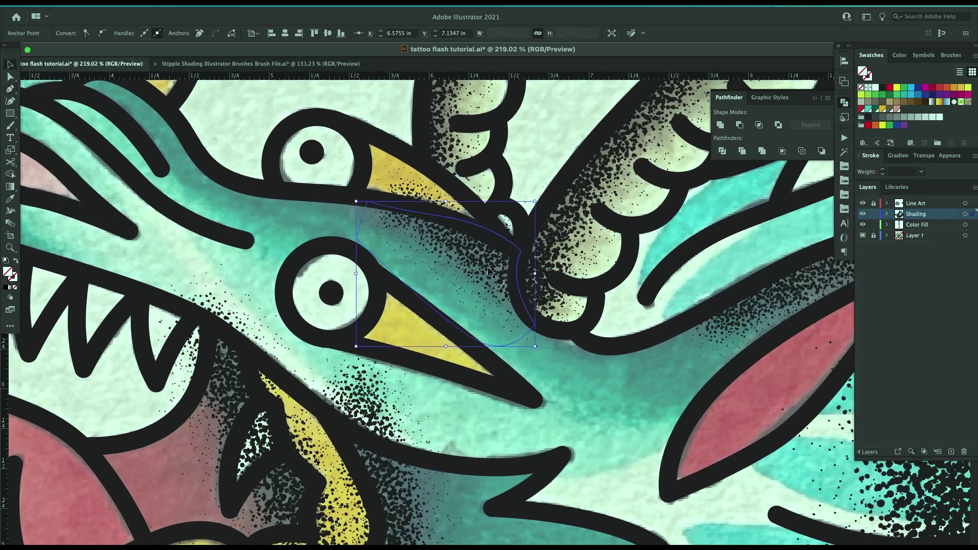
left_click(368, 119, "super")
Clip the mouth's stipple stroke to a closed Pen path around the back of the mouth, redrawing the path to exclude the rear fang.
scroll(372, 127, "left", 9)
scroll(372, 127, "down", 4)
left_click(469, 200)
left_click(428, 310)
left_click(455, 406)
left_click(578, 358)
left_click(536, 283)
left_click(469, 201)
key("v")
left_click(457, 294, "shift")
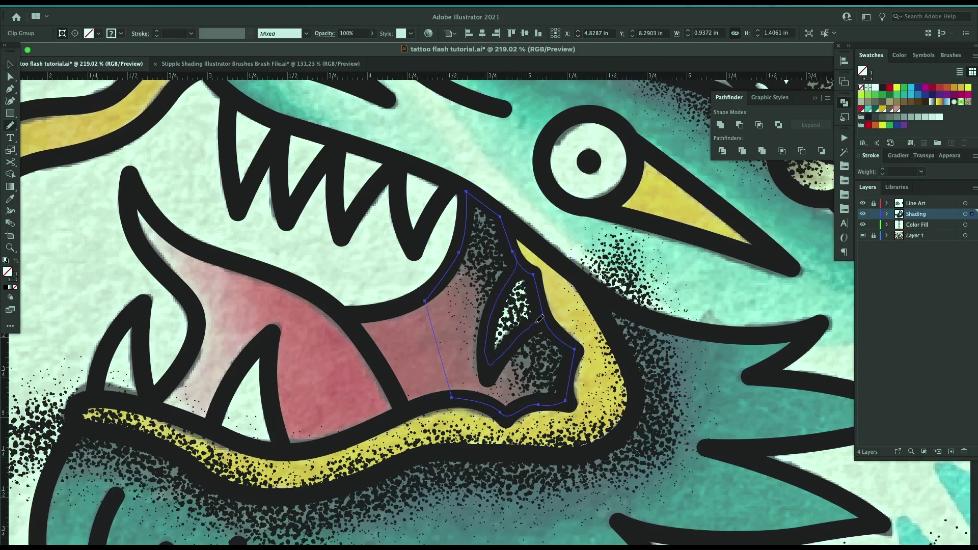
left_click_drag(538, 322, 544, 320)
key("super+shift+a")
Trace a closed Pen path along the underside of the yellow lip and around the shaded jaw and cheek.
scroll(655, 408, "down", 5)
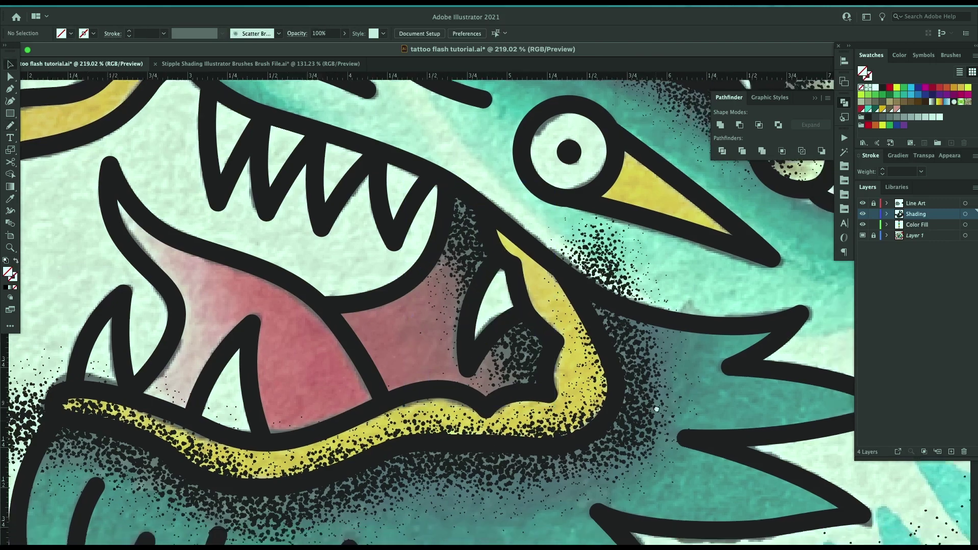
key("p")
left_click(607, 222)
left_click(658, 308)
left_click_drag(650, 386, 633, 399)
left_click_drag(565, 401, 514, 401)
left_click_drag(438, 405, 398, 426)
left_click_drag(310, 441, 271, 441)
left_click_drag(225, 418, 134, 380)
left_click(104, 375)
scroll(104, 375, "left", 5)
left_click(310, 269)
left_click(305, 320)
left_click(801, 212)
left_click(636, 140)
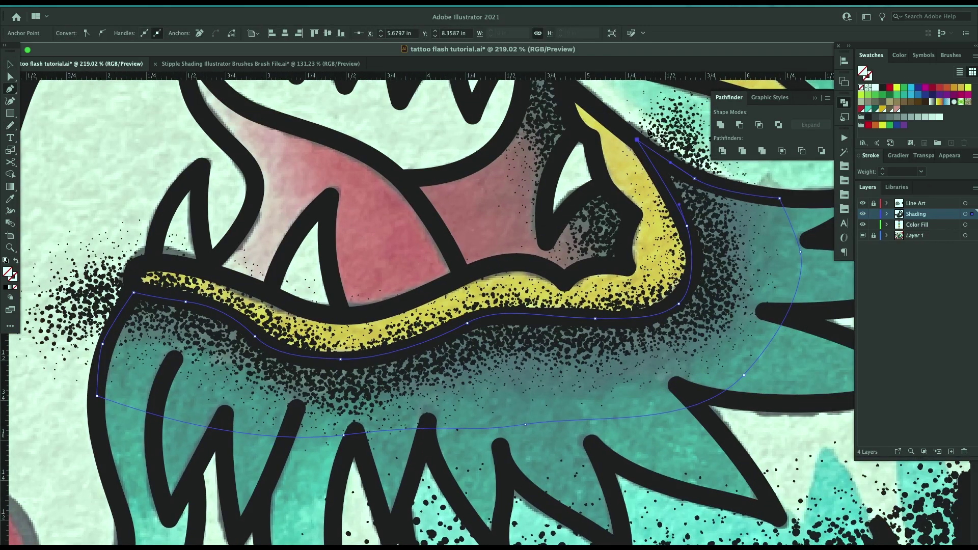
Clip the jaw's stipple stroke to the traced jaw path.
key("v")
left_click(707, 164, "shift")
key("super+7")
key("super+shift+a")
Start a Pen path for the neck fur, following the zigzag edges of the upper neck feathers just below the ear.
key("super+minus")
key("super+minus")
key("super+minus")
key("super+minus")
left_click_drag(632, 424, 622, 404)
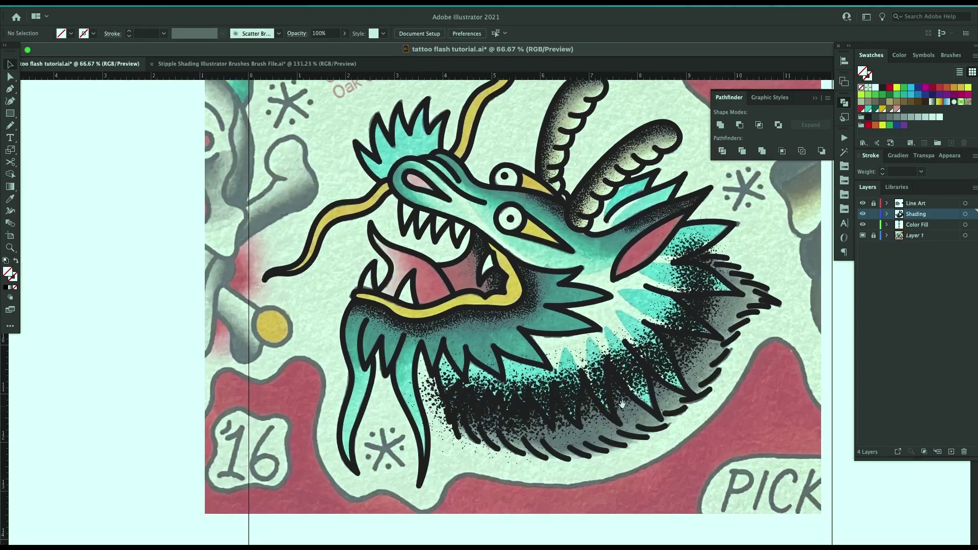
scroll(711, 433, "right", 2)
key("z")
key("v")
key("z")
left_click_drag(696, 233, 442, 448)
left_click_drag(760, 288, 702, 362)
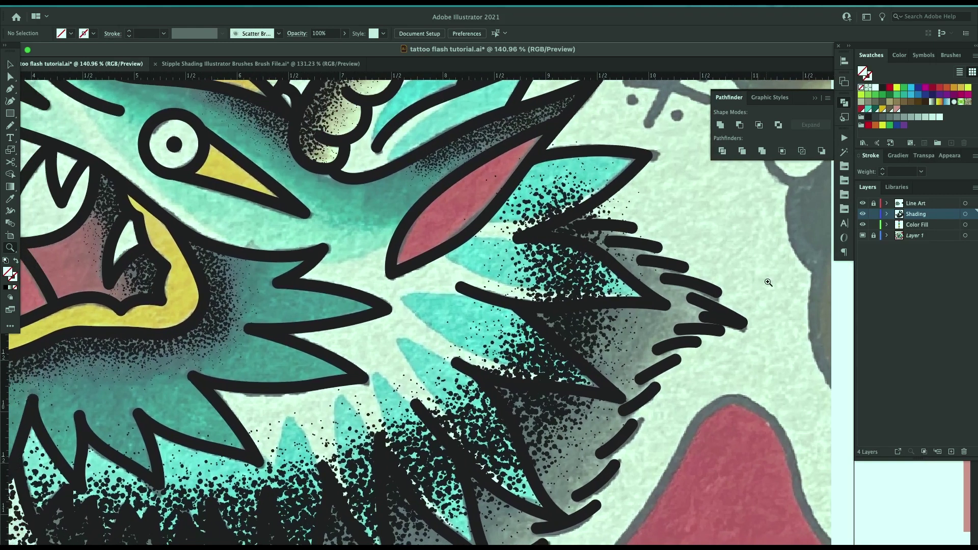
key("p")
left_click(625, 178)
left_click(526, 236)
left_click_drag(592, 250, 612, 265)
left_click(651, 299)
left_click(630, 304)
left_click(568, 309)
left_click(520, 307)
left_click(577, 359)
Continue the neck fur path along the remaining zigzag feather tips down to the beard.
scroll(516, 434, "down", 4)
left_click(549, 341)
left_click(457, 290)
left_click(482, 391)
left_click(377, 284)
left_click(394, 401)
left_click(328, 317)
left_click(316, 413)
scroll(278, 378, "left", 4)
scroll(277, 378, "down", 2)
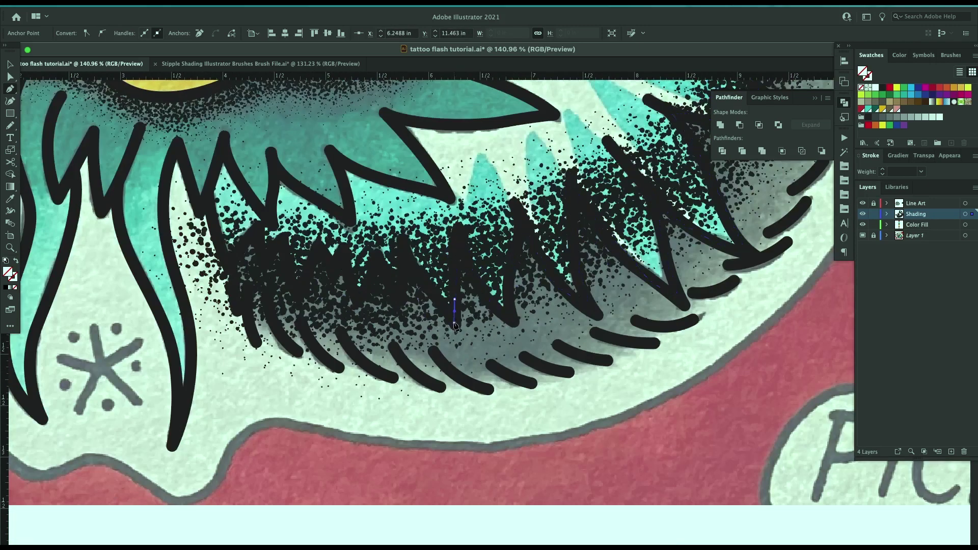
left_click(407, 255)
left_click(401, 302)
left_click(376, 256)
left_click(361, 299)
left_click(345, 254)
left_click(336, 275)
left_click(319, 250)
left_click(301, 297)
Close the neck fur path around the outside of the fur and clip the neck's stipple strokes to it.
left_click(191, 322)
left_click_drag(341, 404, 490, 436)
scroll(716, 285, "right", 4)
scroll(716, 285, "up", 4)
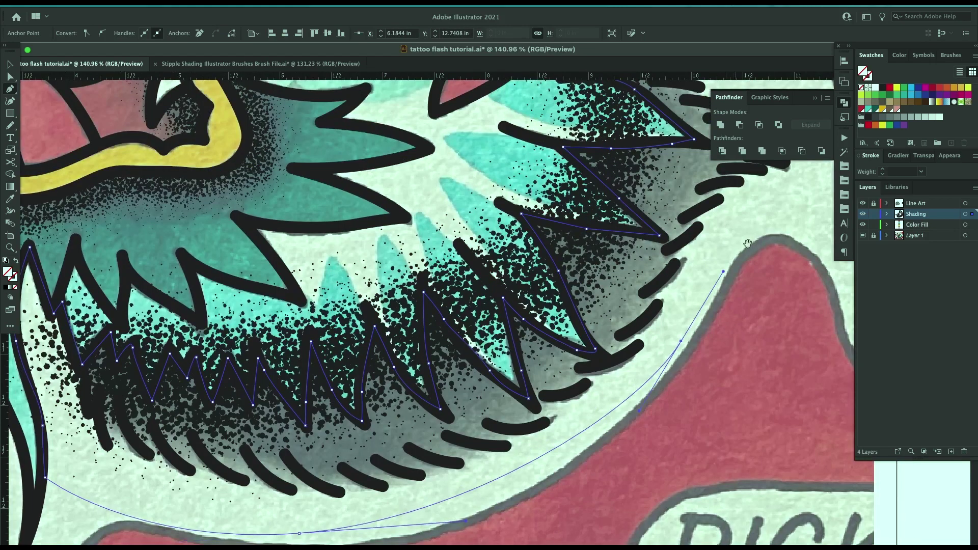
left_click_drag(668, 321, 674, 244)
left_click(542, 177)
key("super+7")
key("super+minus")
key("super+minus")
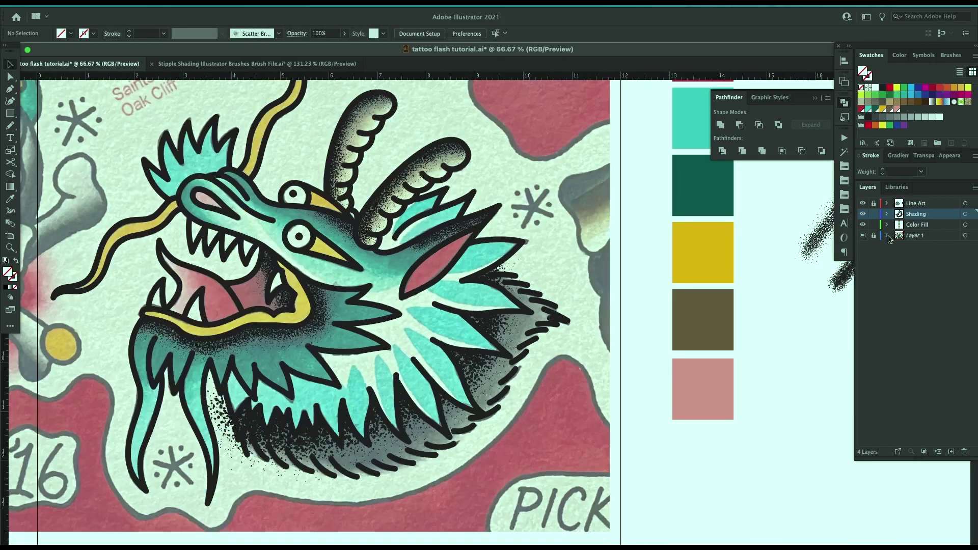
Redraw the beard end of the neck stipple's clipping path so the dots stay inside the fur edge.
left_click(863, 236)
key("z")
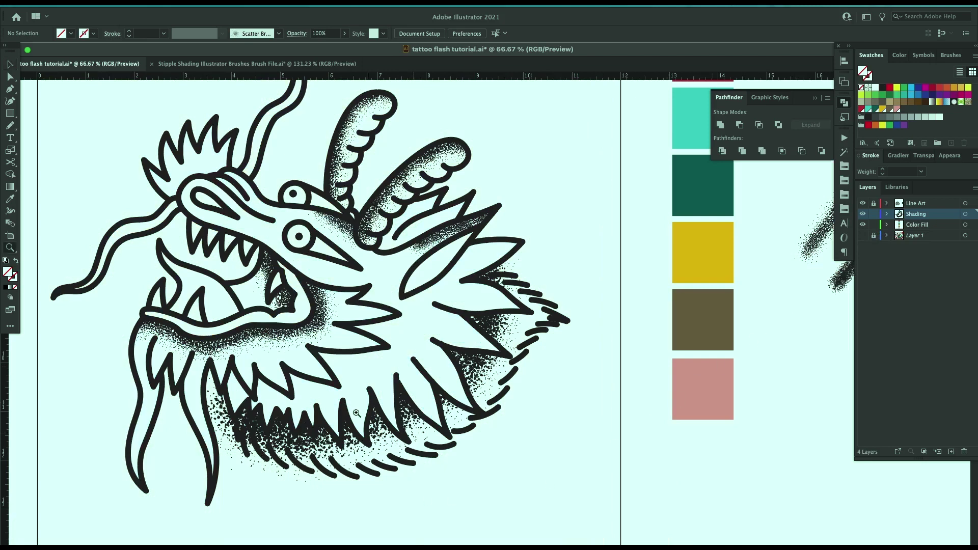
left_click_drag(200, 460, 285, 460)
left_click_drag(565, 407, 529, 418)
left_click(865, 236)
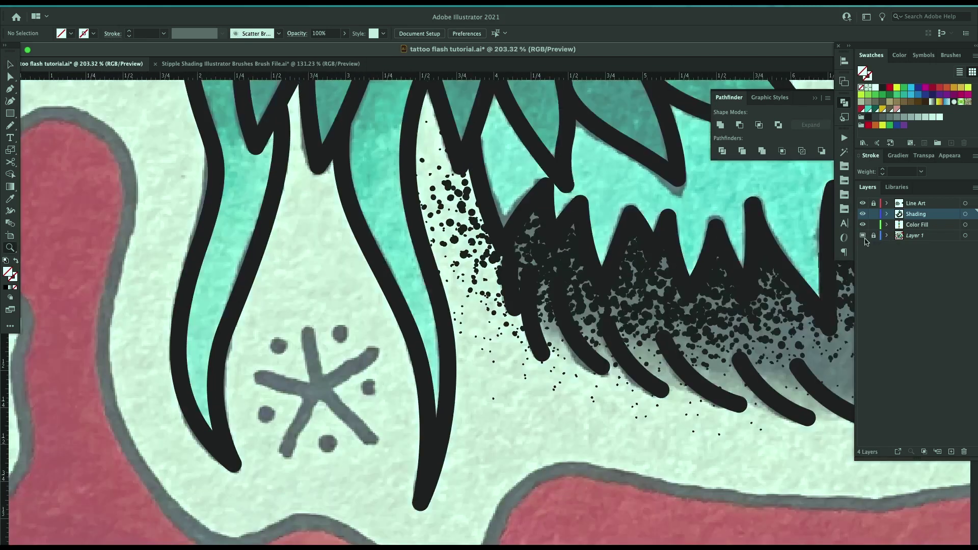
left_click_drag(565, 318, 481, 354)
key("v")
left_click(423, 461)
key("b")
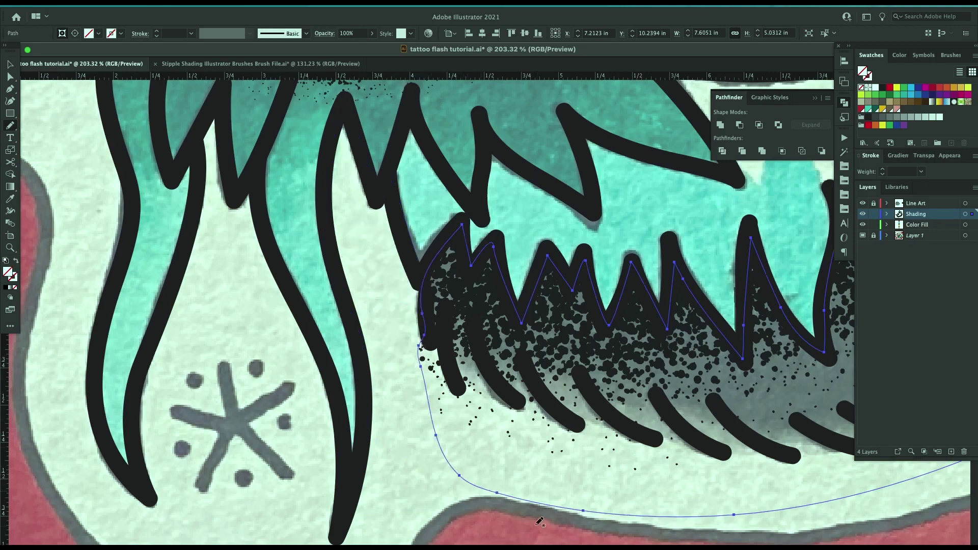
key("ctrl+shift+a")
Hide the Layer 1 reference and redraw the lower edge of the neck's clipping path along the outer fur strokes.
key("v")
key("ctrl+minus")
key("ctrl+minus")
key("ctrl+minus")
key("ctrl+minus")
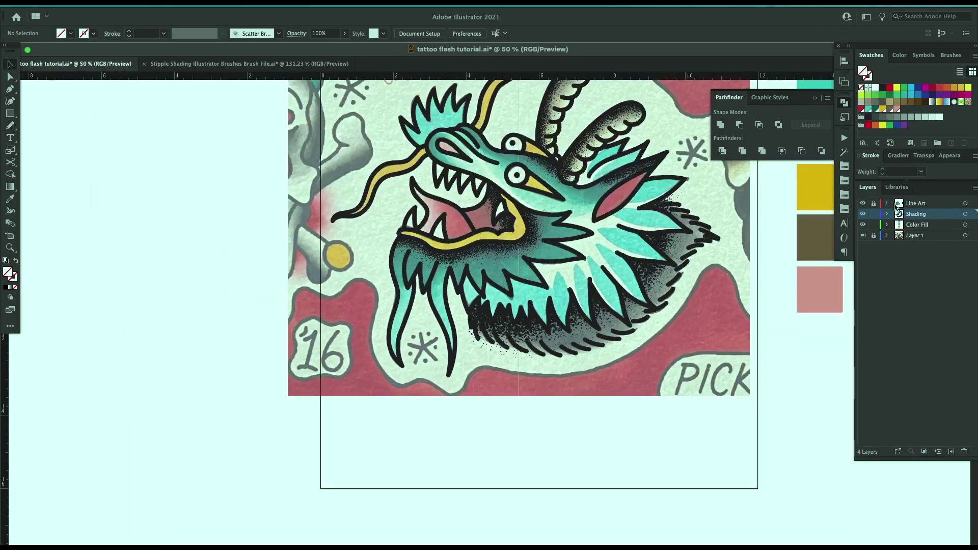
left_click(863, 235)
left_click_drag(717, 384, 659, 427)
key("z")
left_click_drag(442, 409, 533, 446)
key("v")
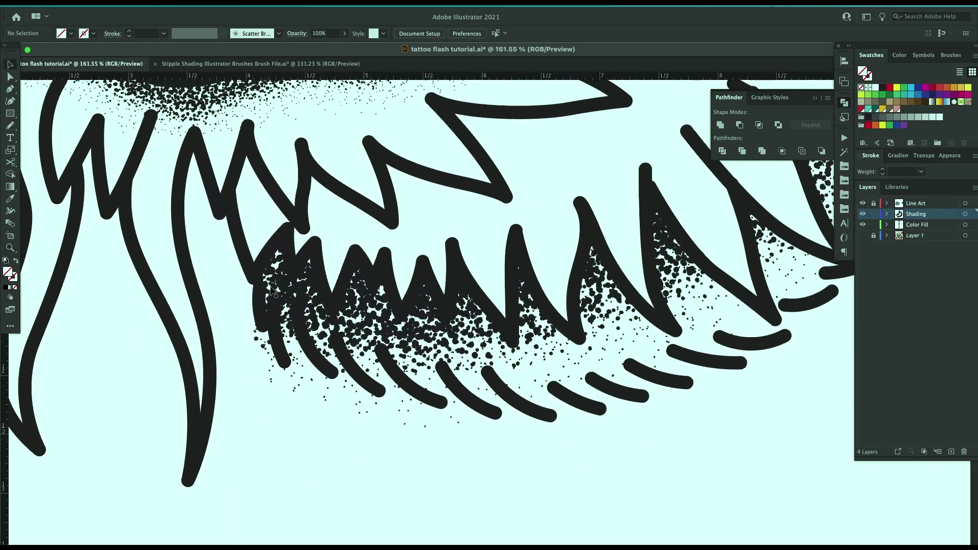
left_click(306, 315)
key("b")
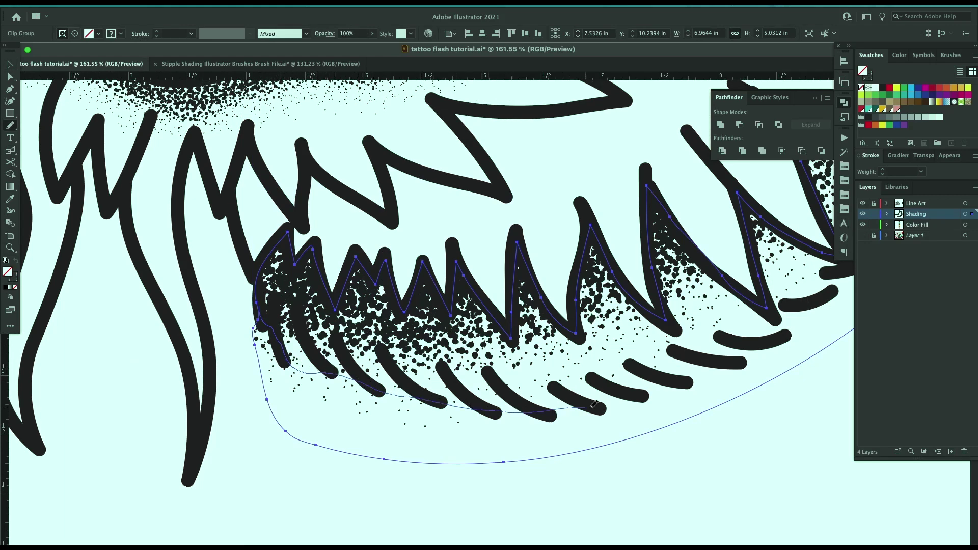
key("v")
left_click_drag(752, 389, 662, 430)
left_click(822, 365)
Save the document with the whole dragon in view.
key("super+minus")
key("super+minus")
key("super+minus")
key("super+minus")
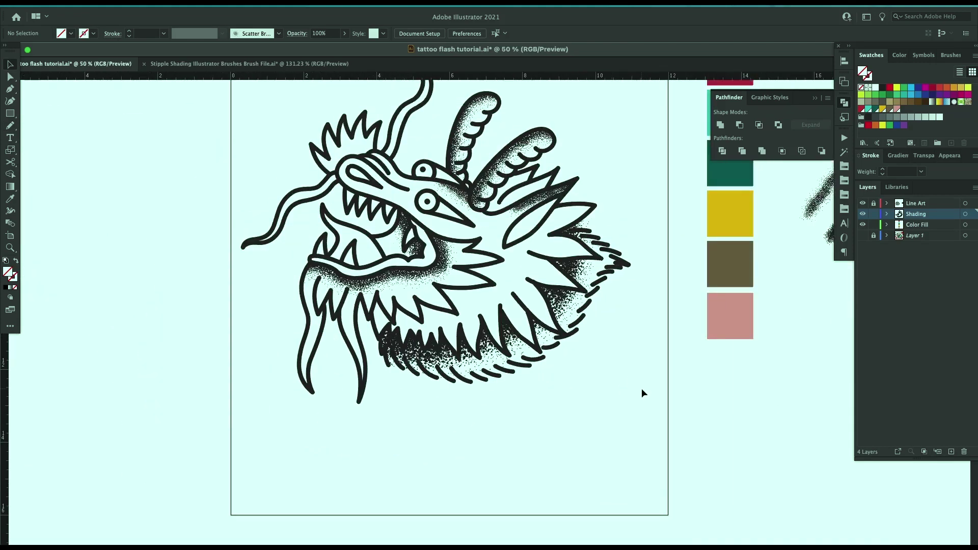
key("super+s")
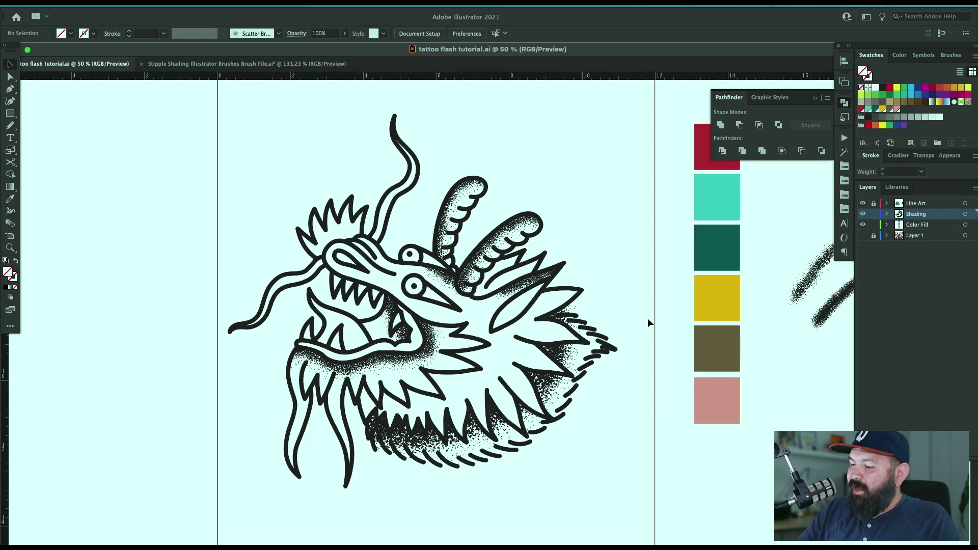
scroll(709, 446, "right", 2)
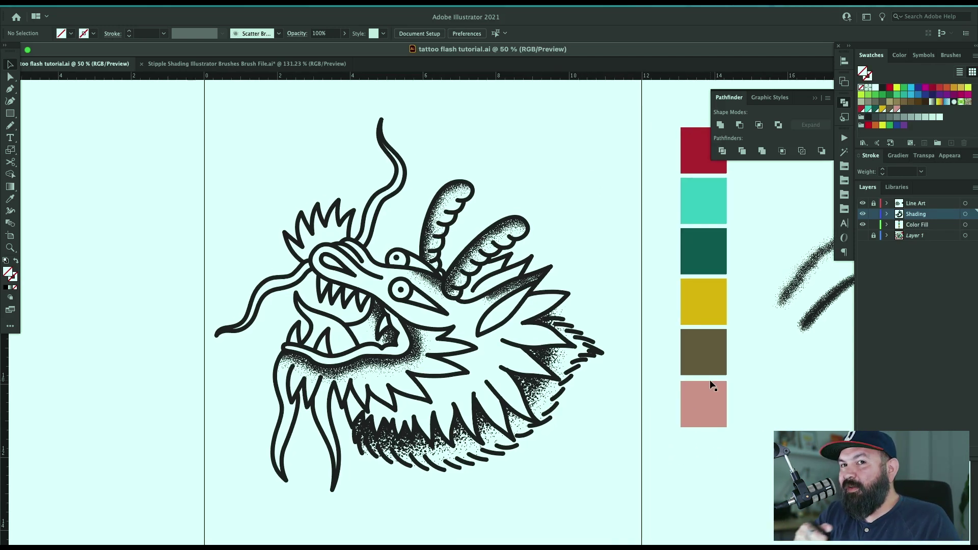
scroll(765, 425, "right", 3)
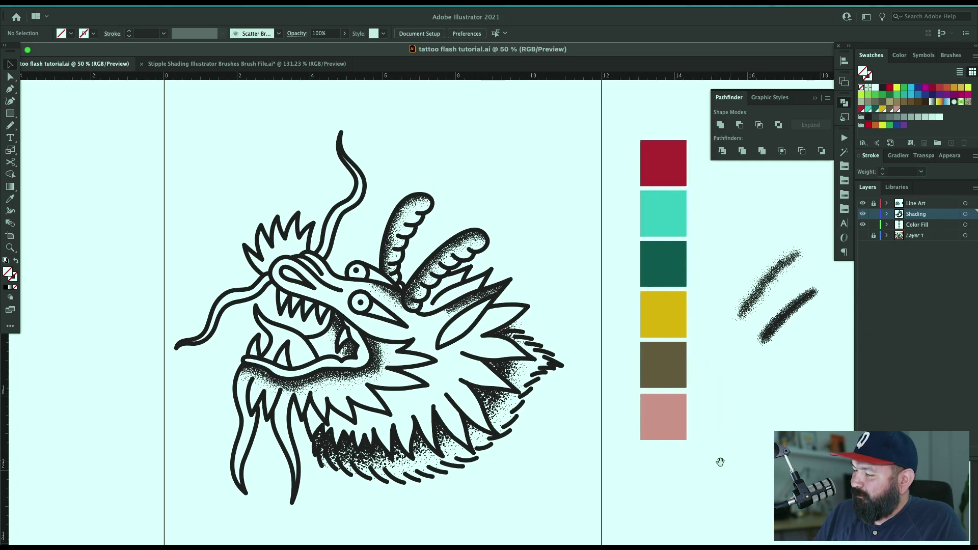
scroll(665, 454, "left", 4)
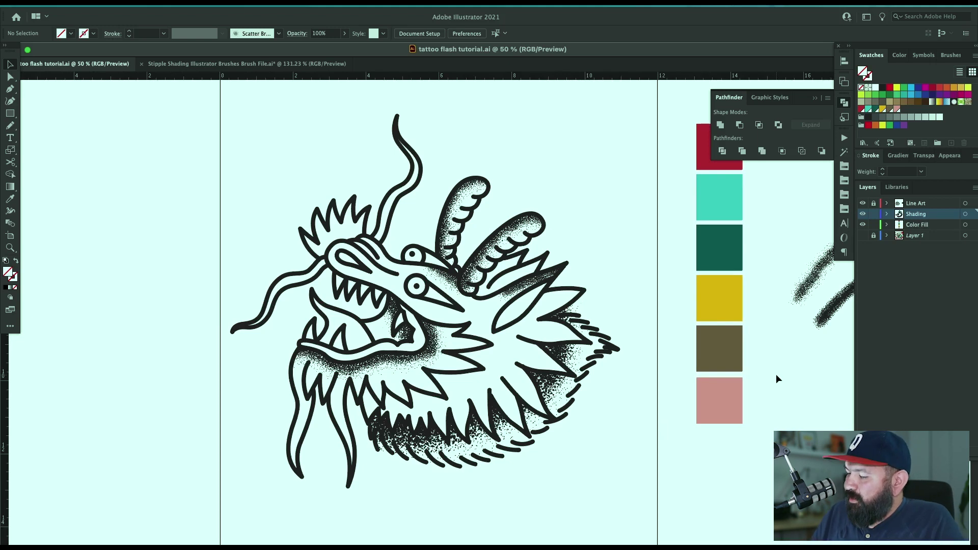
scroll(824, 355, "up", 1)
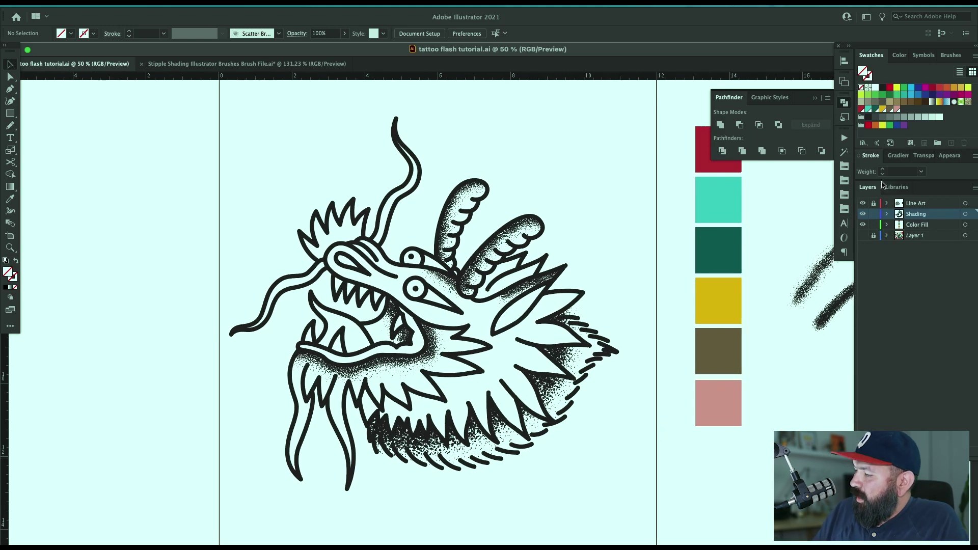
Show the Layer 1 reference, lock the Shading layer and make Color Fill the active layer.
left_click(862, 236)
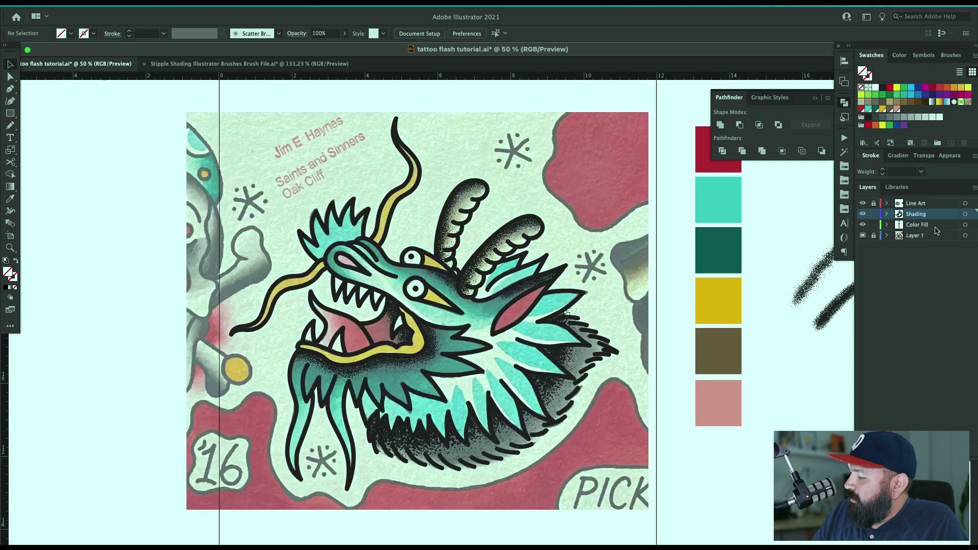
left_click(924, 227)
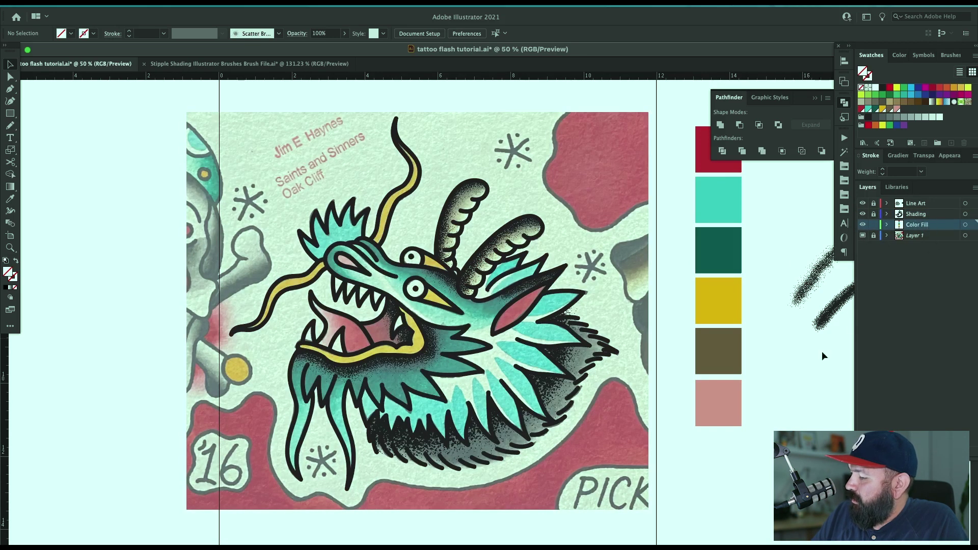
mouse_move(744, 407)
left_mouse_down()
mouse_move(729, 424)
mouse_move(751, 405)
left_mouse_up()
Sample the pink palette colour and draw a closed Pen shape filling the dragon's nostril under the line art.
key("i")
left_click(733, 403)
key("z")
left_click_drag(365, 258, 476, 234)
left_click_drag(574, 251, 427, 291)
key("p")
left_click(429, 332)
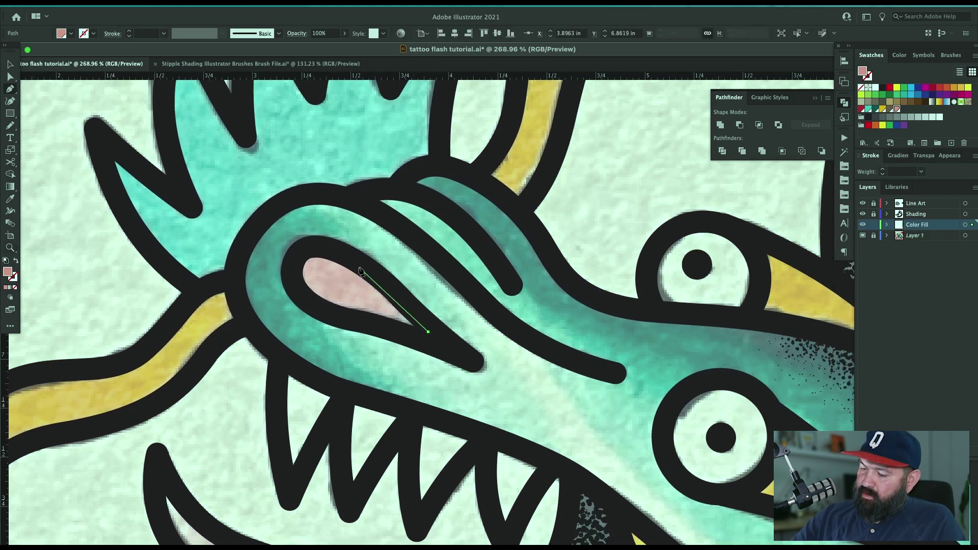
mouse_move(359, 264)
left_mouse_down()
mouse_move(327, 247)
mouse_move(291, 273)
left_mouse_up()
left_click_drag(318, 309, 341, 319)
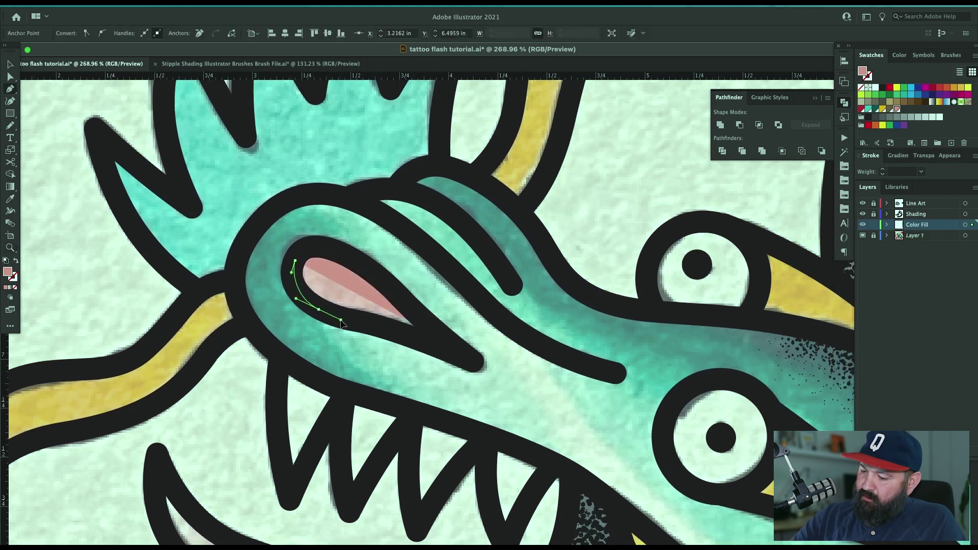
left_click(429, 332)
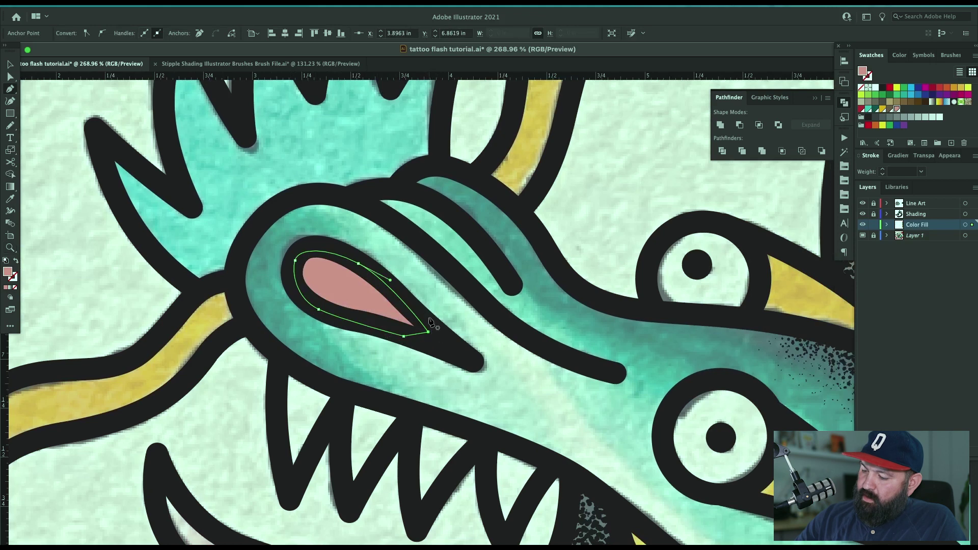
key("super+shift+a")
key("v")
Fill the upper eye with a white ellipse and remove the part that extends past the eye outline.
key("super+minus")
key("super+minus")
key("super+minus")
left_click_drag(634, 397, 580, 392)
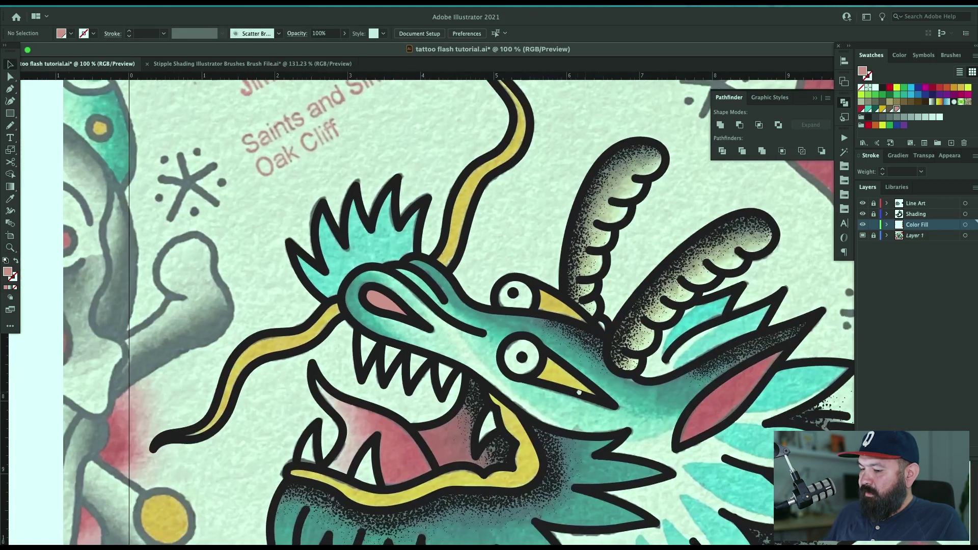
key("z")
left_click_drag(598, 220, 433, 411)
left_click_drag(684, 318, 627, 356)
left_click(875, 88)
key("l")
mouse_move(385, 264)
left_mouse_down()
mouse_move(460, 352)
mouse_move(486, 365)
mouse_move(393, 339)
left_mouse_up()
key("shift+e")
key("super+shift+a")
key("a")
left_click(442, 361)
key("Delete")
Draw a white circle about 0.57 in wide filling the lower eye.
left_click_drag(441, 366, 443, 288)
mouse_move(401, 325)
left_mouse_down()
mouse_move(451, 385)
mouse_move(508, 427)
left_mouse_up()
key("v")
key("ctrl+h")
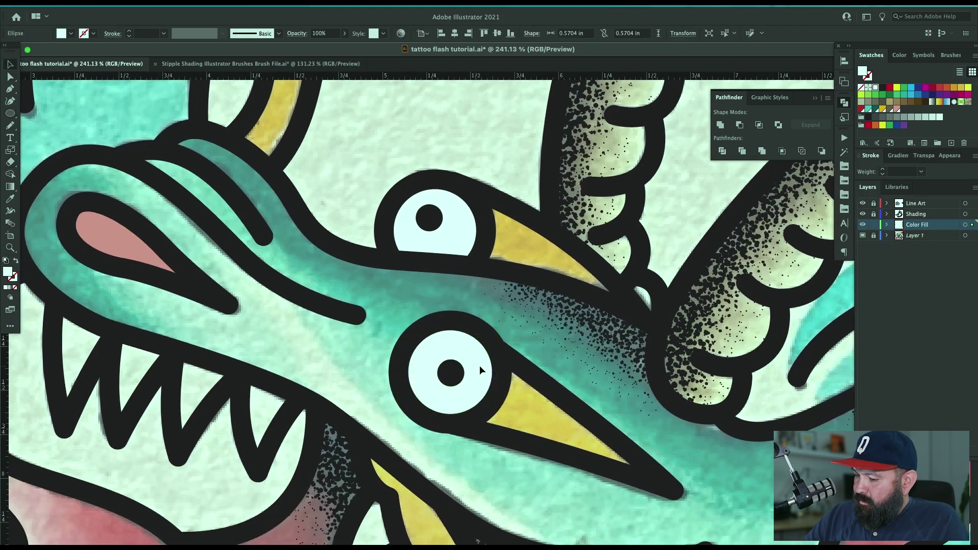
key("super+shift+a")
Start a white-filled Pen shape for the upper teeth, tracing around the two front teeth.
left_click_drag(440, 414, 696, 314)
key("p")
left_click(311, 205)
left_click_drag(316, 304, 323, 328)
left_click_drag(355, 259, 360, 251)
left_click_drag(372, 318, 376, 329)
left_click_drag(412, 279, 428, 314)
Trace the remaining two upper teeth and close the white shape along the gum line.
left_click(436, 346)
left_click(473, 301)
left_click(495, 282)
left_click_drag(508, 355, 516, 359)
left_click(538, 322)
left_click(551, 290)
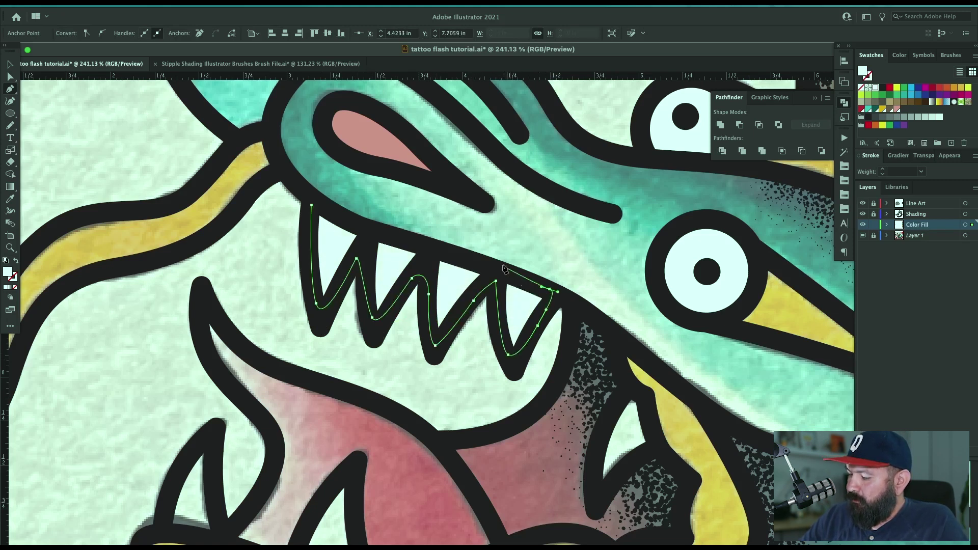
left_click_drag(468, 258, 456, 254)
left_click_drag(388, 234, 335, 219)
left_click(311, 204)
key("super+shift+a")
Draw closed white Pen shapes filling the lower teeth, including the small front fang.
key("v")
left_click_drag(607, 435, 713, 178)
key("p")
left_click(400, 310)
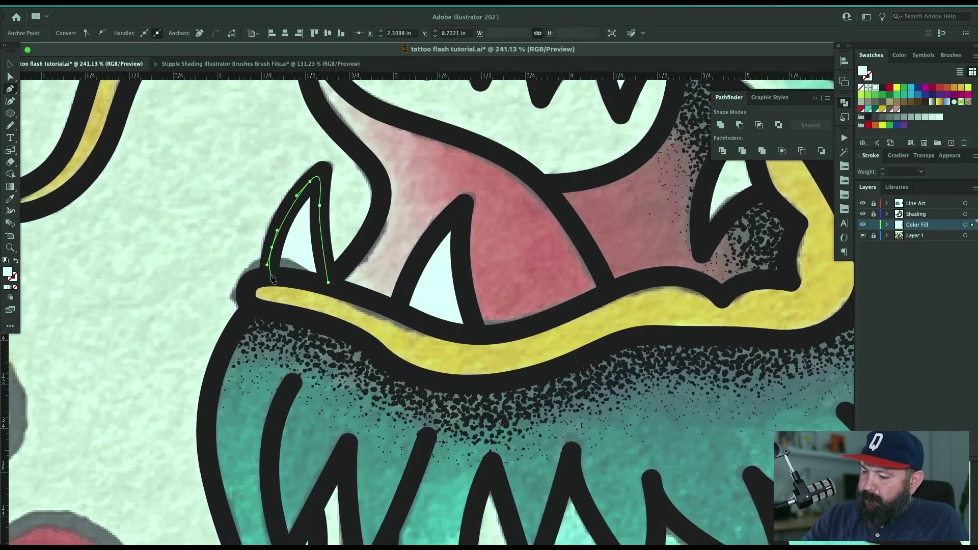
left_click(271, 277)
left_click(328, 283)
key("super+shift+a")
Sample the yellow palette colour as the fill.
key("super+minus")
key("super+minus")
key("super+minus")
key("super+minus")
key("super+minus")
key("super+minus")
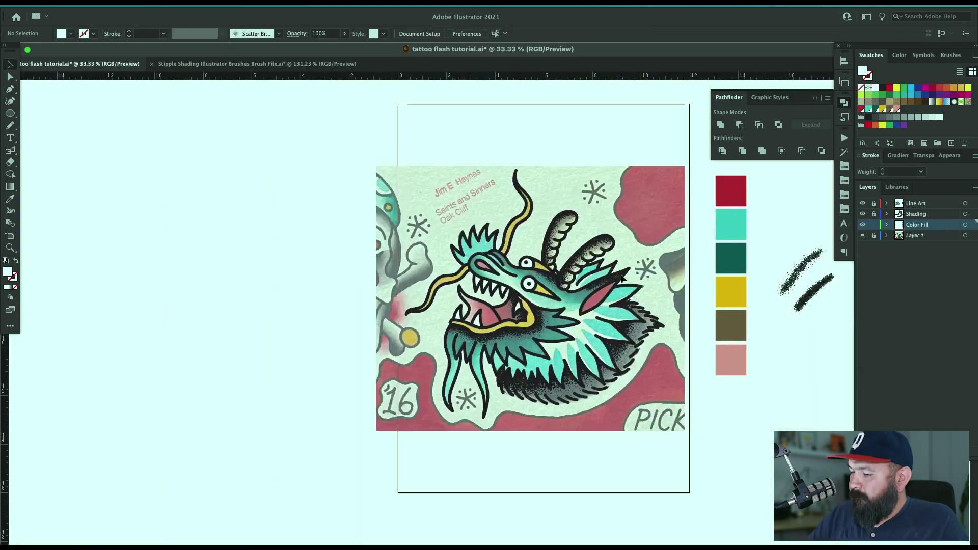
key("z")
left_click_drag(600, 223, 665, 227)
left_click_drag(469, 392, 625, 294)
key("v")
left_click_drag(629, 377, 587, 389)
left_click_drag(705, 430, 621, 387)
left_click_drag(756, 451, 672, 352)
key("i")
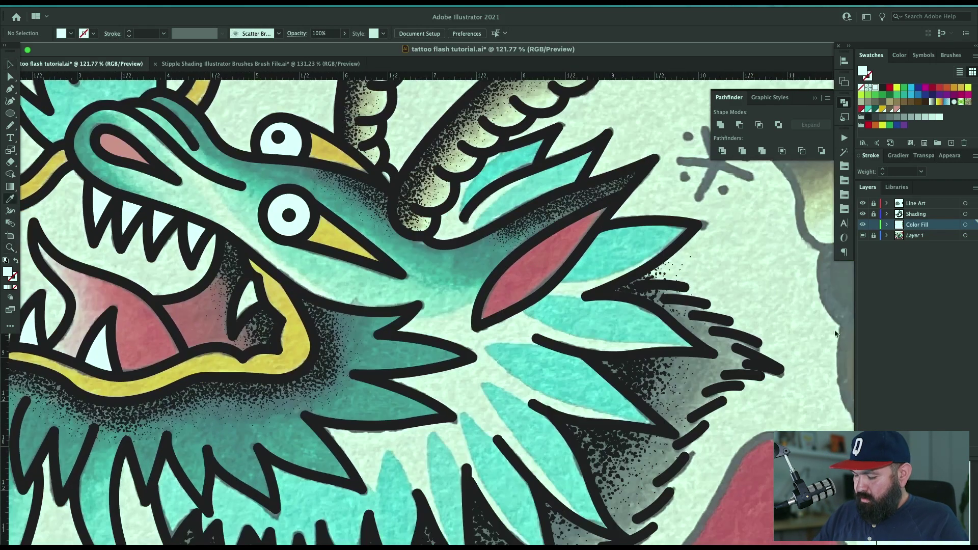
left_click_drag(765, 375, 457, 440)
left_click(696, 323)
Draw a closed yellow Pen shape filling the upper whisker inside its line art.
left_click_drag(231, 395, 723, 328)
left_click_drag(556, 236, 595, 535)
key("z")
left_click_drag(598, 178, 647, 179)
key("p")
left_click_drag(423, 161, 421, 165)
left_click_drag(472, 255, 473, 277)
left_click_drag(395, 352, 383, 369)
left_click_drag(374, 402, 401, 433)
left_click(350, 470)
left_click(375, 495)
left_click_drag(426, 363, 437, 350)
left_click_drag(458, 333, 473, 326)
left_click_drag(499, 279, 502, 253)
left_click_drag(460, 194, 447, 178)
left_click(423, 161)
Draw a closed yellow Pen shape filling the lower whisker that extends in front of the snout.
left_click_drag(305, 515, 563, 257)
left_click_drag(306, 357, 346, 357)
left_click_drag(326, 474, 371, 433)
left_click(565, 205)
left_click_drag(521, 234, 505, 255)
left_click_drag(470, 276, 448, 278)
left_click_drag(385, 289, 366, 304)
left_click_drag(330, 349, 322, 368)
left_click_drag(302, 431, 294, 450)
left_click_drag(263, 474, 308, 478)
left_click(219, 493)
left_click(577, 239)
left_click(566, 205)
Fill the pointed corners of the lower and upper eyes with closed yellow Pen shapes.
mouse_move(662, 255)
left_mouse_down()
mouse_move(418, 375)
mouse_move(98, 295)
left_mouse_up()
left_click(404, 416)
left_click(560, 460)
left_click(433, 352)
left_click(404, 416)
left_click(411, 219)
left_click(408, 271)
left_click_drag(541, 316, 560, 323)
left_click(411, 219)
key("super+shift+a")
Paint yellow along the inner and outer edges of the lower lip with the Blob Brush.
mouse_move(382, 459)
left_mouse_down()
mouse_move(586, 272)
mouse_move(537, 281)
left_mouse_up()
key("shift+b")
mouse_move(474, 262)
left_mouse_down()
mouse_move(542, 374)
mouse_move(527, 437)
mouse_move(463, 438)
mouse_move(429, 426)
mouse_move(207, 472)
mouse_move(64, 428)
mouse_move(174, 474)
left_mouse_up()
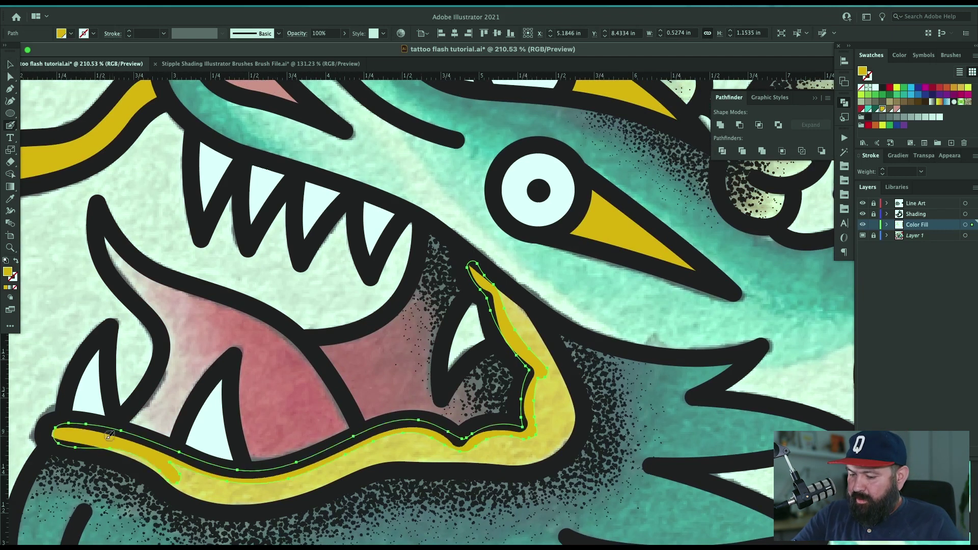
mouse_move(180, 479)
left_mouse_down()
mouse_move(266, 493)
mouse_move(550, 448)
mouse_move(569, 402)
mouse_move(543, 336)
mouse_move(496, 288)
mouse_move(512, 297)
left_mouse_up()
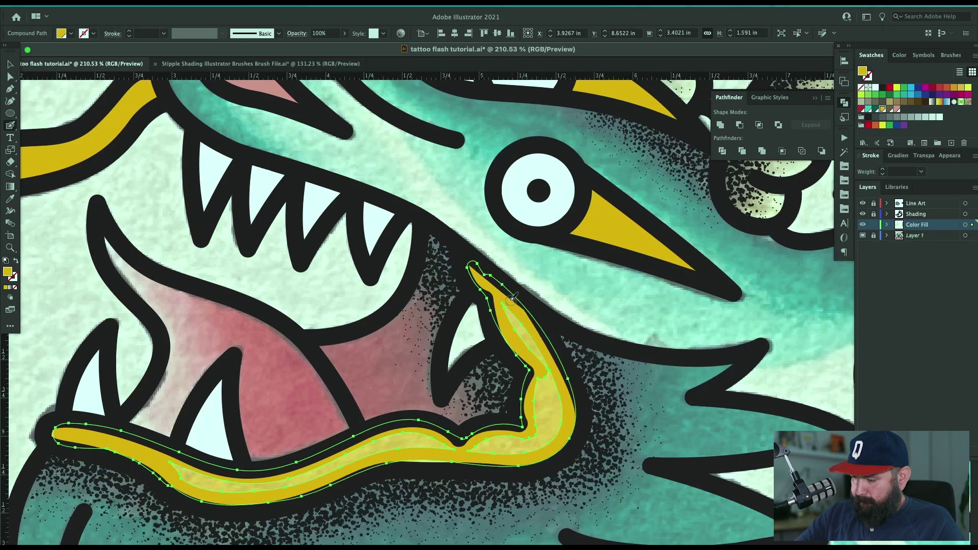
left_click(514, 293, "ctrl")
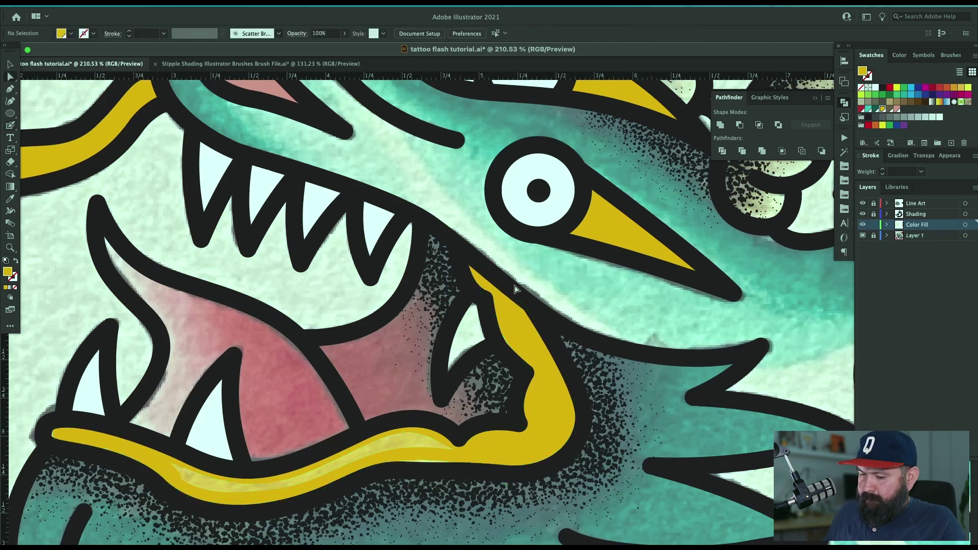
Delete the inner contours of the lip shape to make it solid yellow and reshape its lower edge under the line art.
left_click(451, 451)
key("Delete")
key("Delete")
left_click(472, 464, "ctrl")
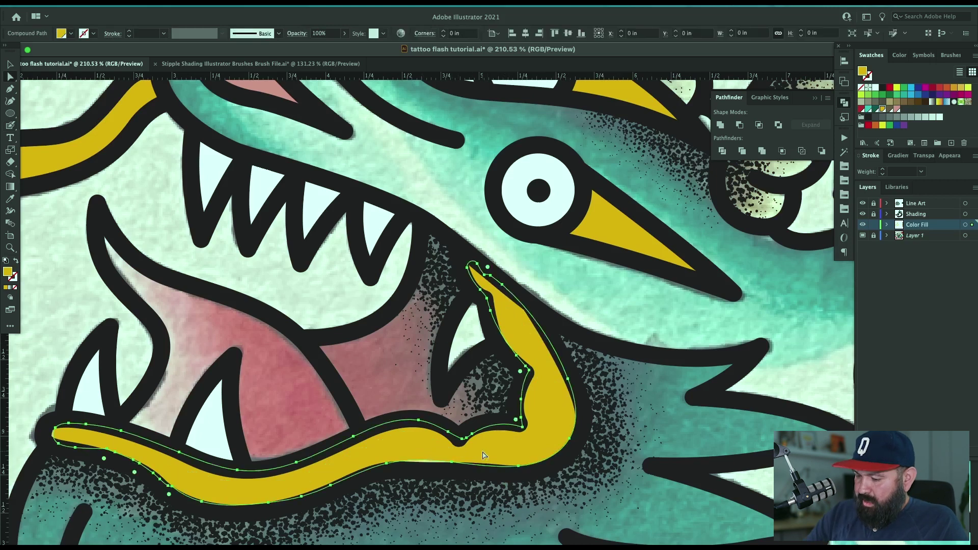
left_click_drag(488, 467, 484, 468)
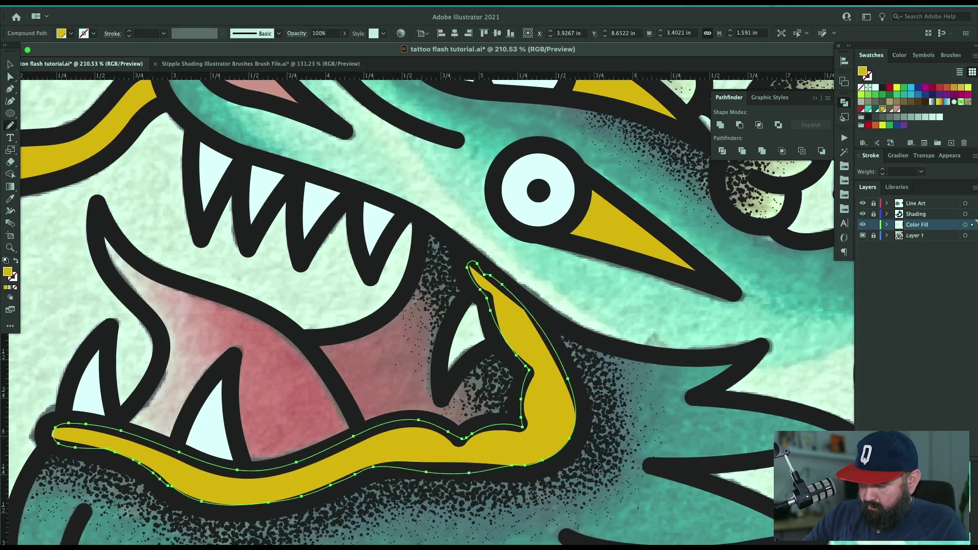
left_click(663, 455, "ctrl")
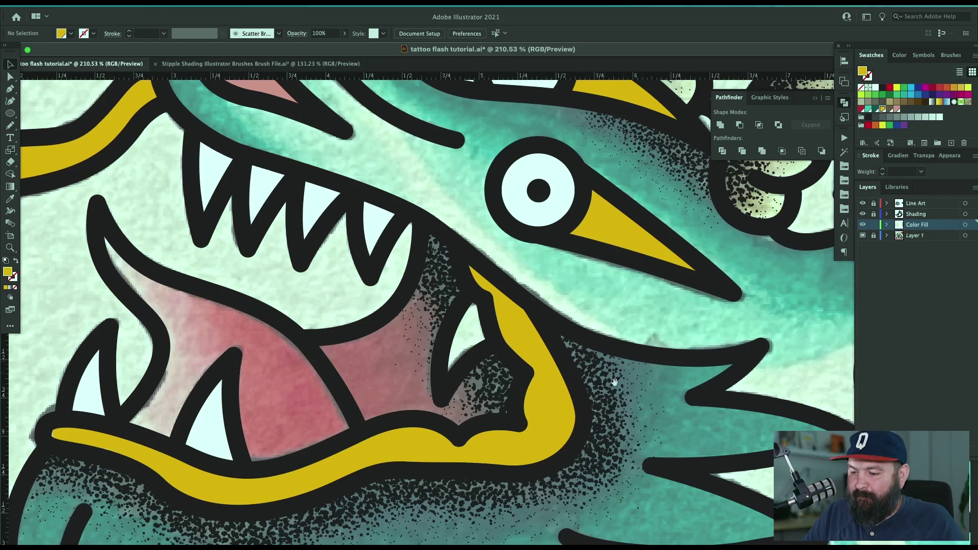
Sample the crimson palette square beside the artwork as the fill colour for the next shape.
left_click_drag(669, 329, 432, 444)
key("super+minus")
key("super+minus")
key("super+minus")
key("super+minus")
key("super+minus")
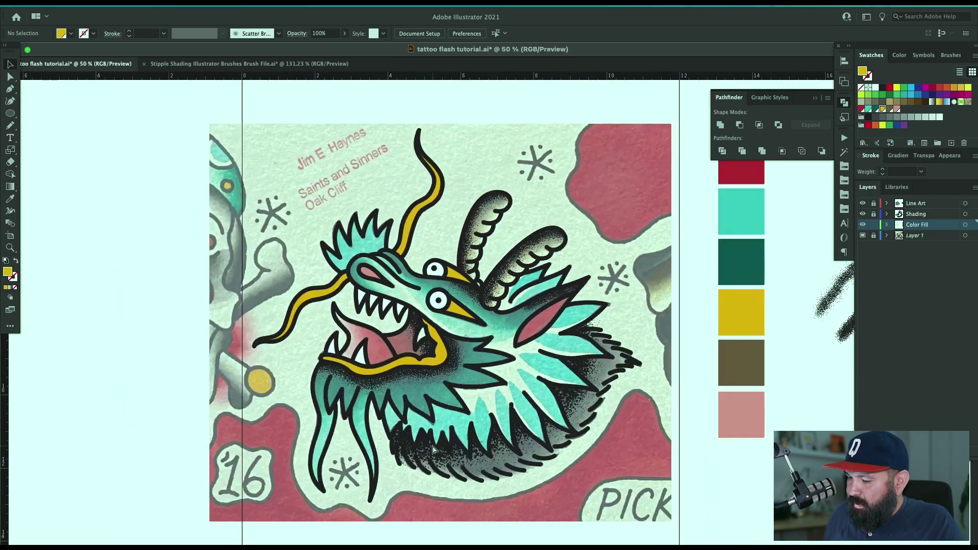
left_click_drag(604, 441, 545, 475)
key("i")
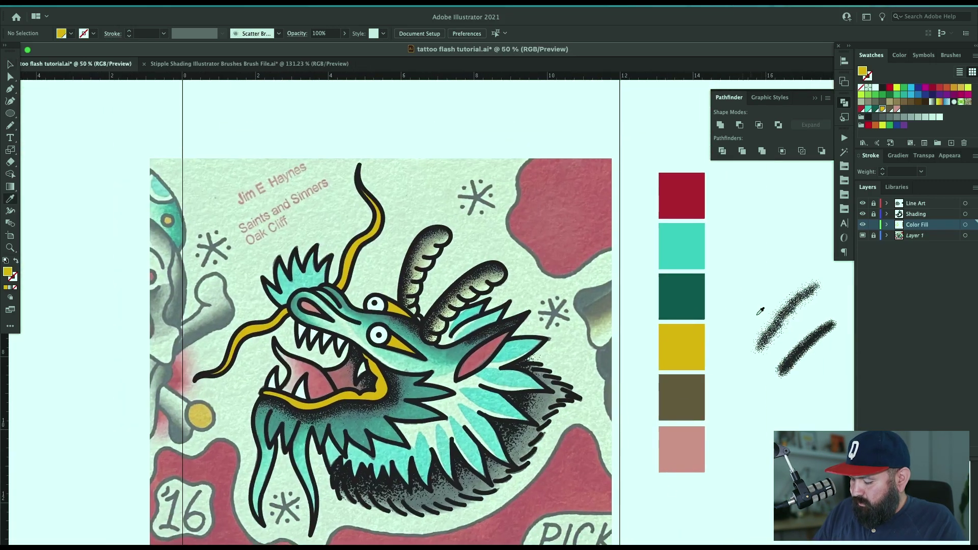
left_click(692, 189)
Draw a closed crimson Pen shape filling the inside of the dragon's ear, with its edges under the line art.
key("z")
left_click_drag(469, 376, 688, 222)
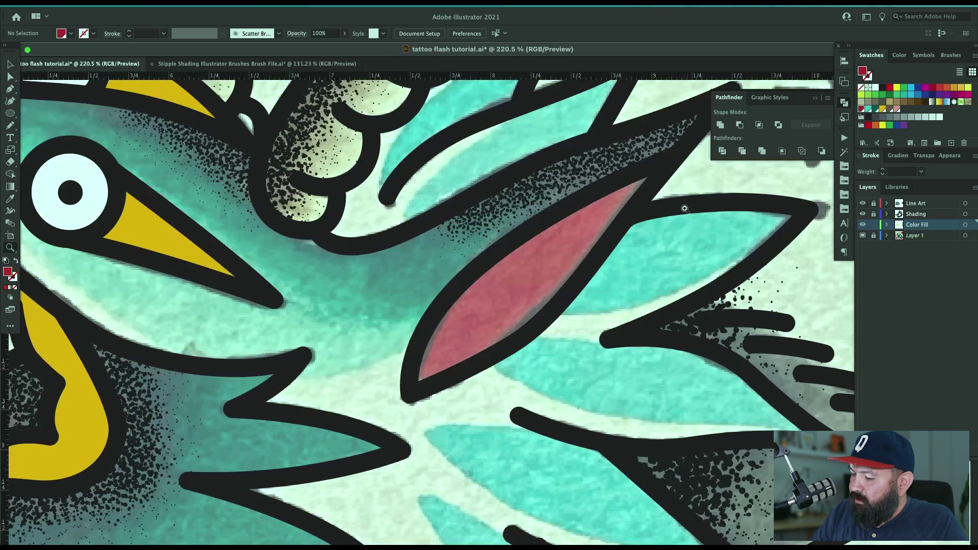
left_click_drag(682, 257, 763, 189)
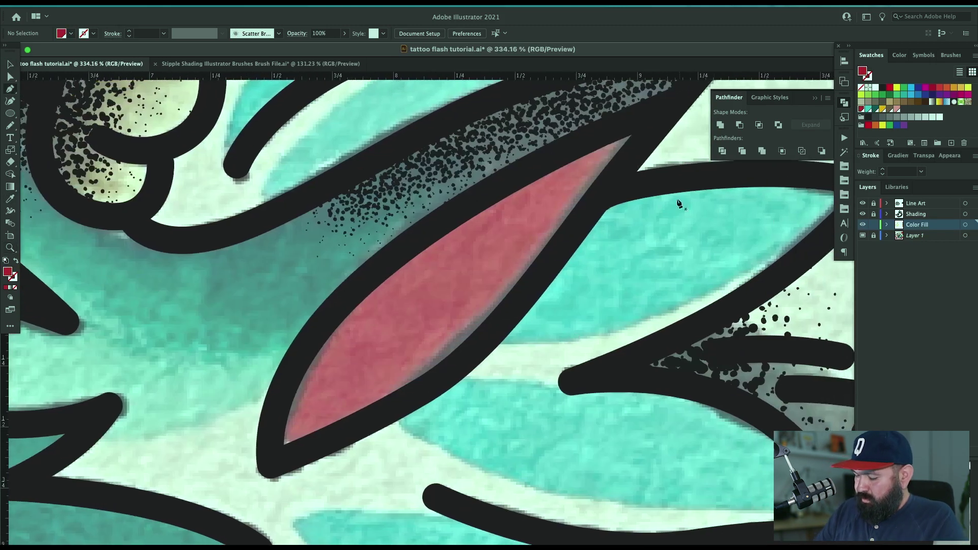
left_click(642, 122)
left_click_drag(379, 274, 310, 359)
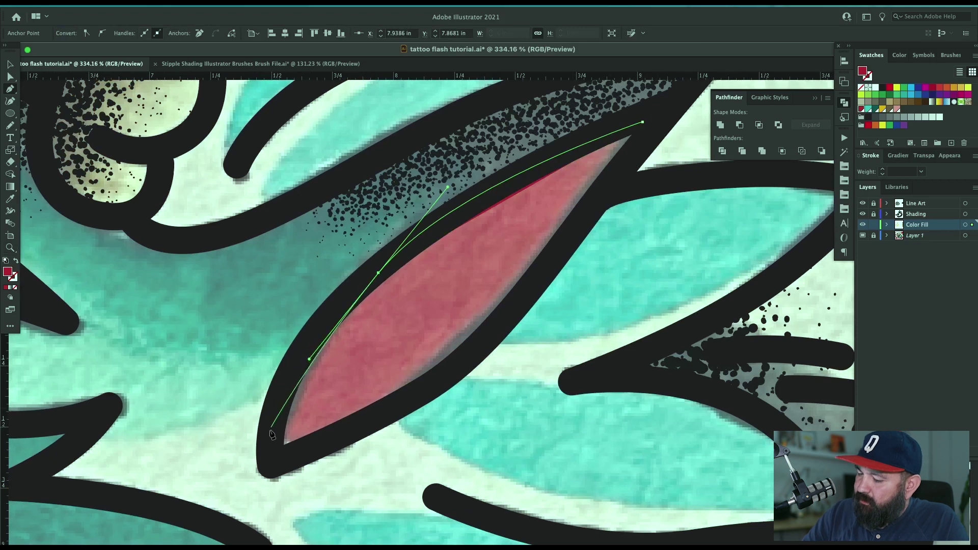
left_click_drag(270, 434, 266, 464)
left_click_drag(330, 442, 383, 417)
left_click_drag(504, 324, 548, 263)
left_click_drag(621, 175, 624, 171)
left_click(643, 122)
key("v")
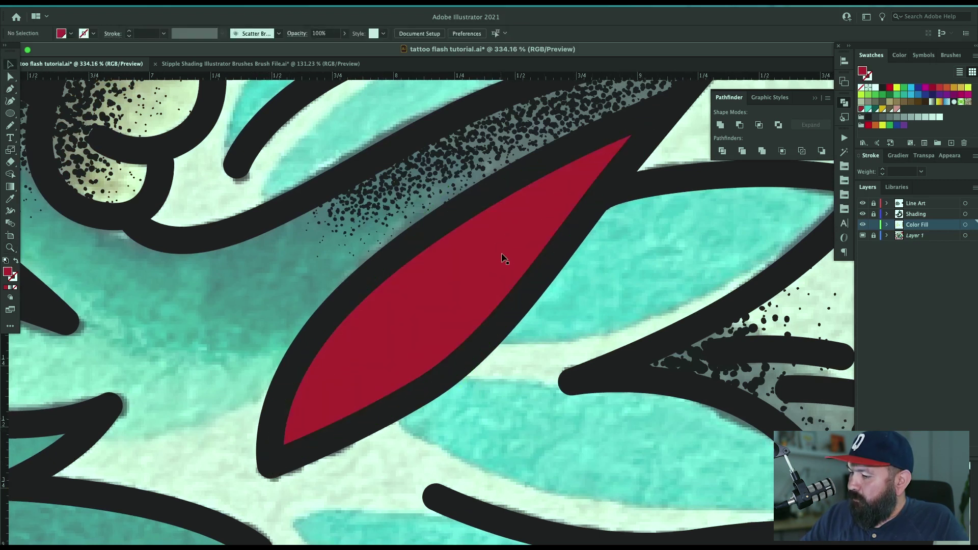
key("a")
key("Left")
key("Up")
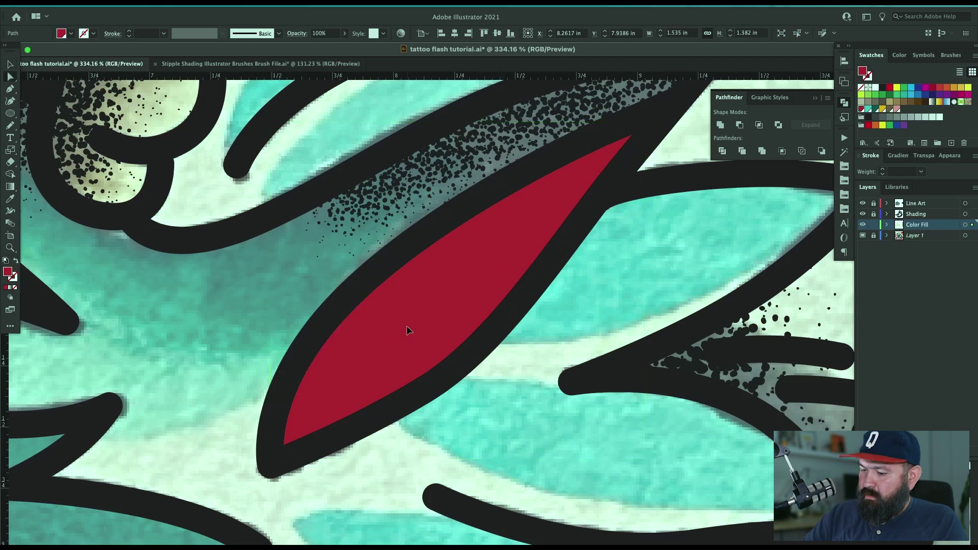
Start a crimson Pen shape in the back of the mouth, tracing the upper gum curve and the rear edge of the tongue.
key("super+shift+a")
key("super+minus")
key("super+minus")
key("super+minus")
key("ctrl+minus")
key("z")
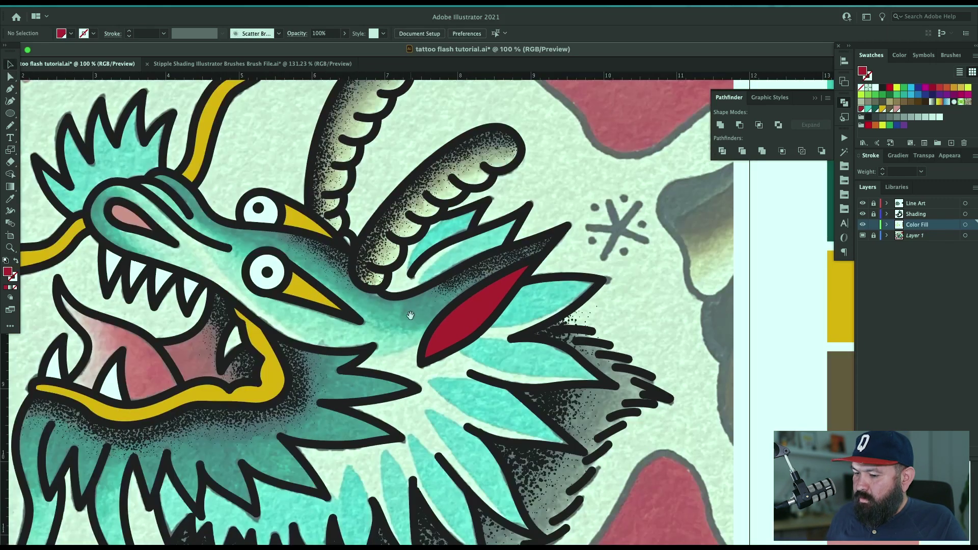
left_click(348, 231)
left_click_drag(466, 205, 165, 481)
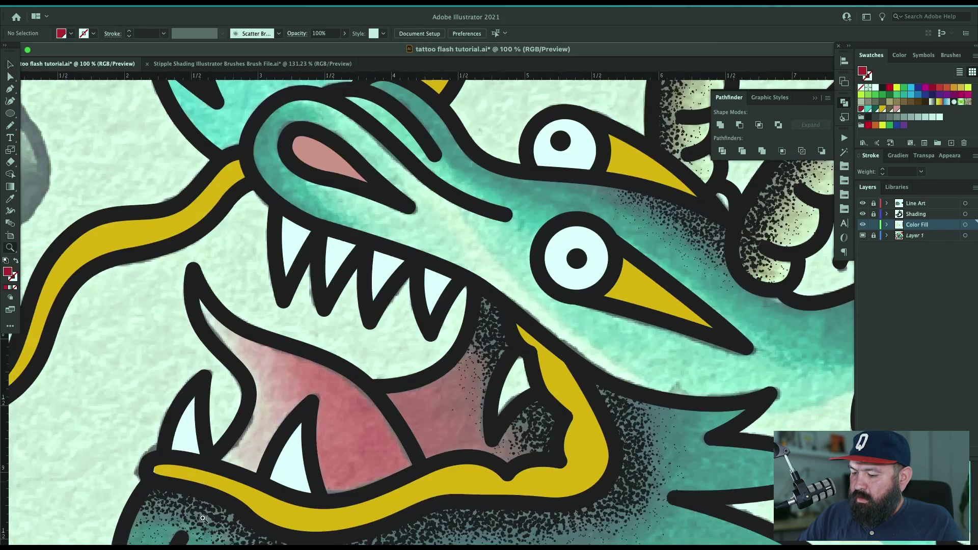
scroll(647, 299, "down", 2)
left_click_drag(576, 186, 321, 479)
key("p")
left_click(447, 162)
left_click(426, 268)
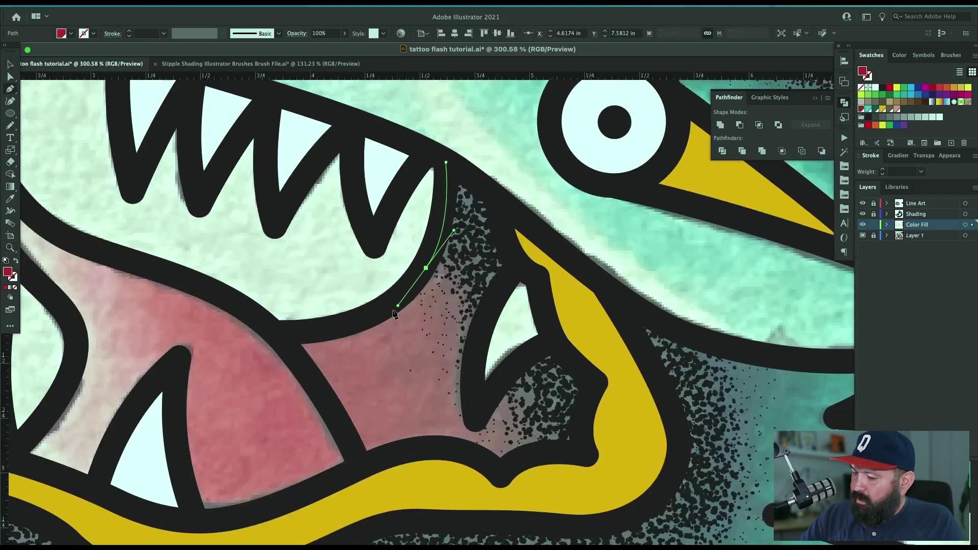
left_click(326, 331)
left_click_drag(283, 338, 305, 367)
left_click(315, 383)
left_click(360, 462)
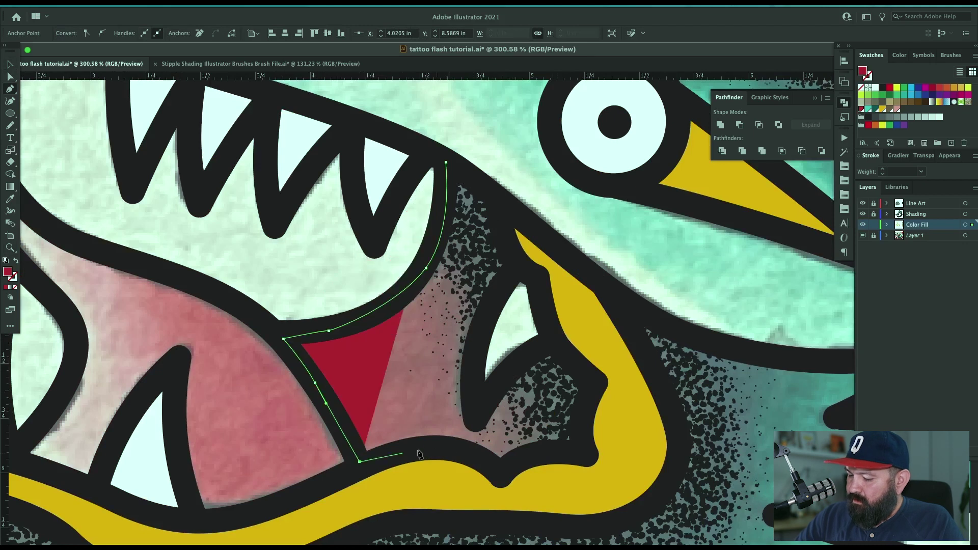
Continue the mouth shape along the scalloped inner lip and close it at the upper jaw.
left_click_drag(454, 446, 508, 476)
left_click(506, 471)
left_click(565, 450)
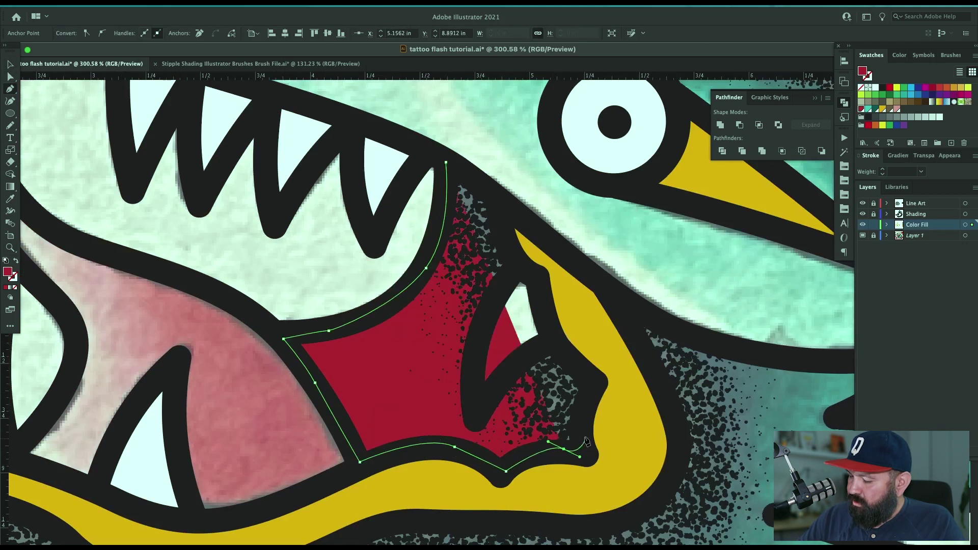
left_click(585, 428)
left_click(592, 380)
left_click(535, 275)
key("super+z")
left_click_drag(551, 337, 547, 323)
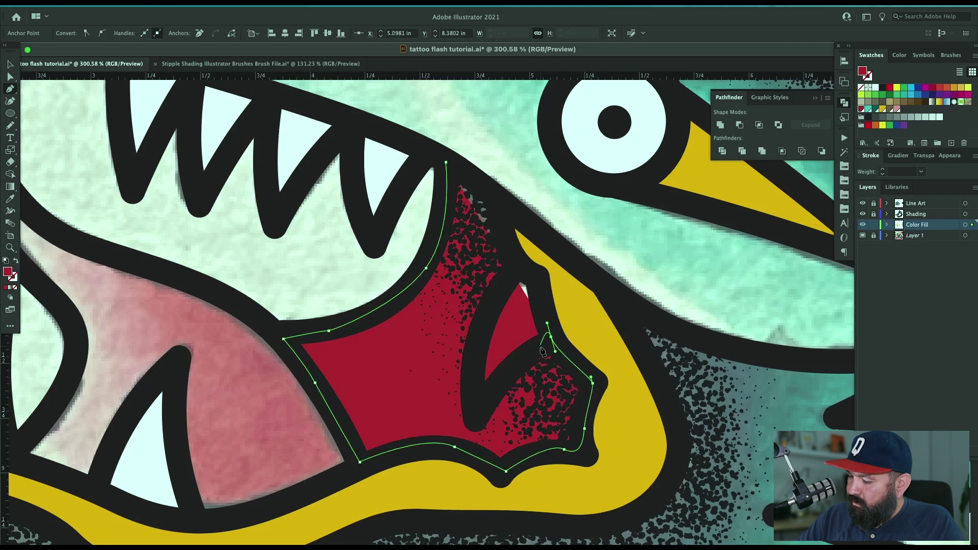
left_click_drag(530, 272, 517, 264)
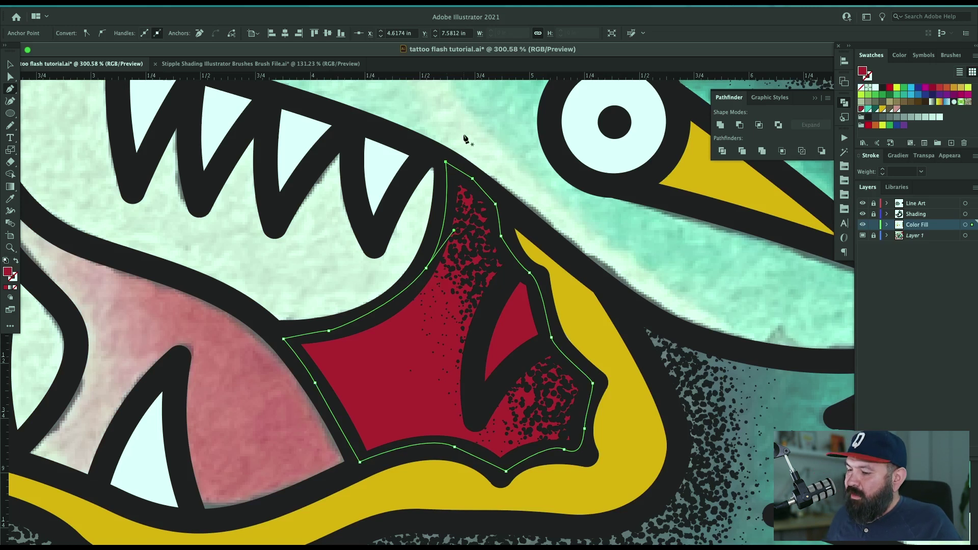
key("super+shift+a")
Draw a closed Pencil shape over the crimson for the rear lower fang and fill it with the white of the upper teeth.
key("a")
left_click(519, 325)
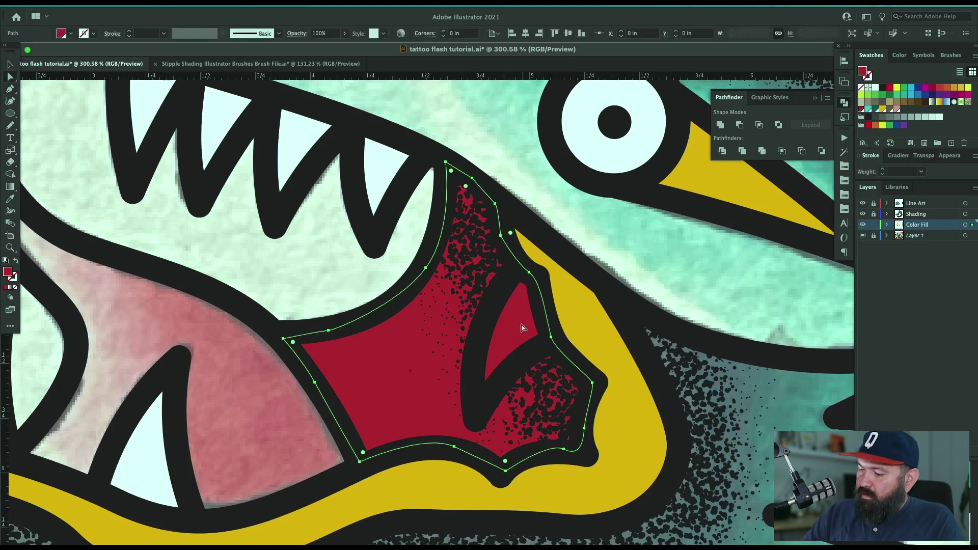
left_click(388, 163)
key("shift+super+a")
key("v")
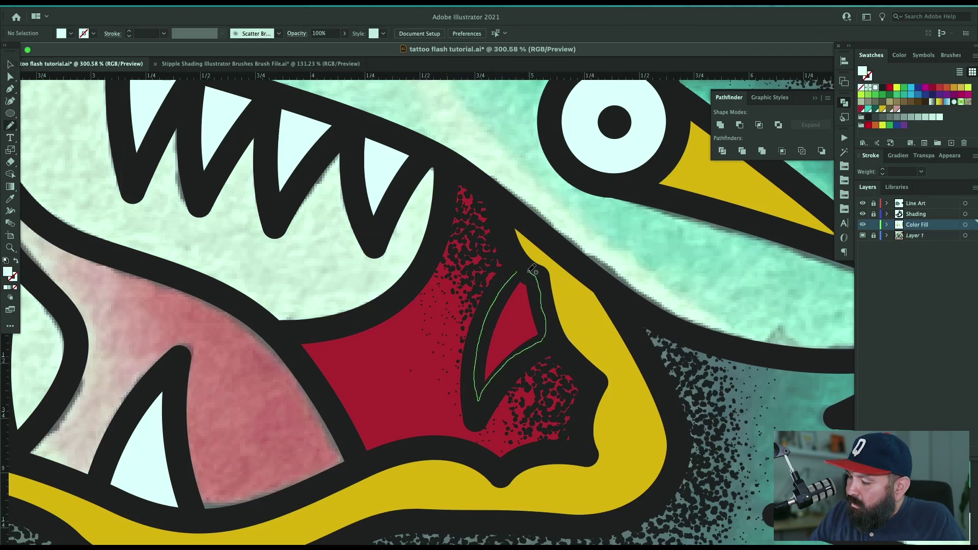
left_click_drag(533, 270, 533, 272)
key("i")
left_click(384, 158)
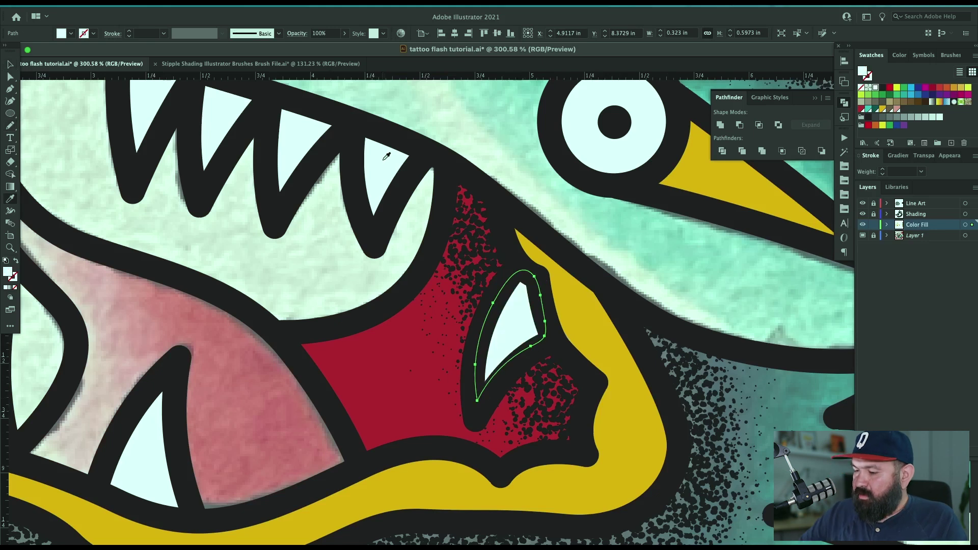
key("shift+super+a")
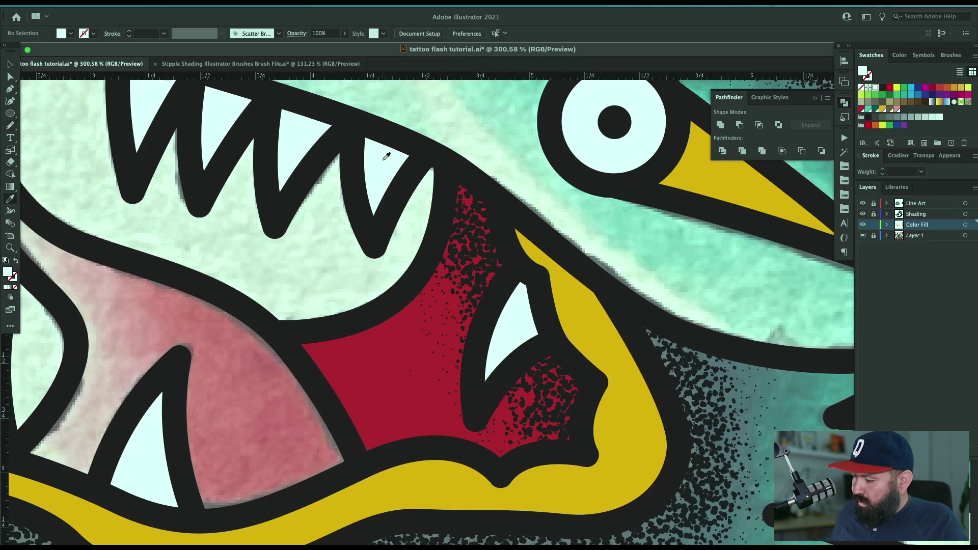
left_click(514, 325)
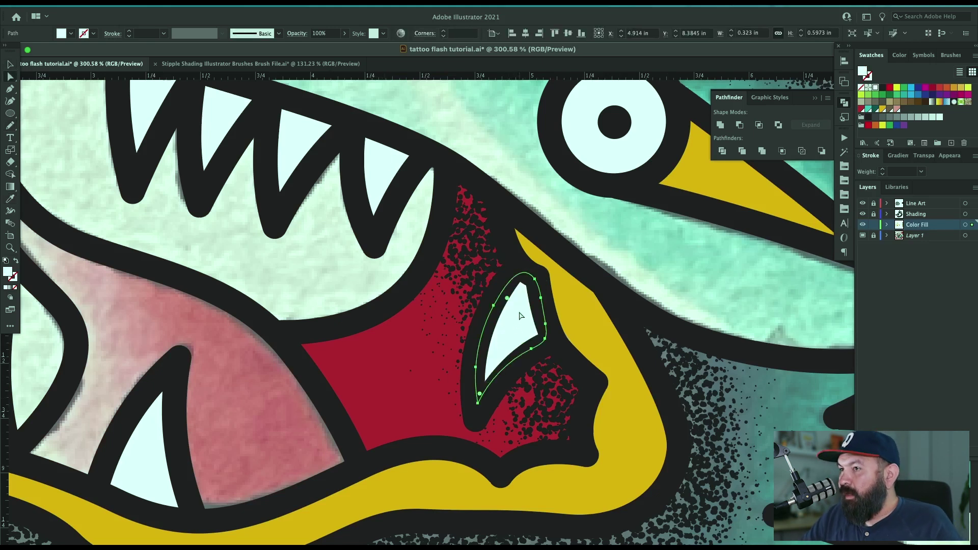
left_click_drag(521, 442, 707, 365)
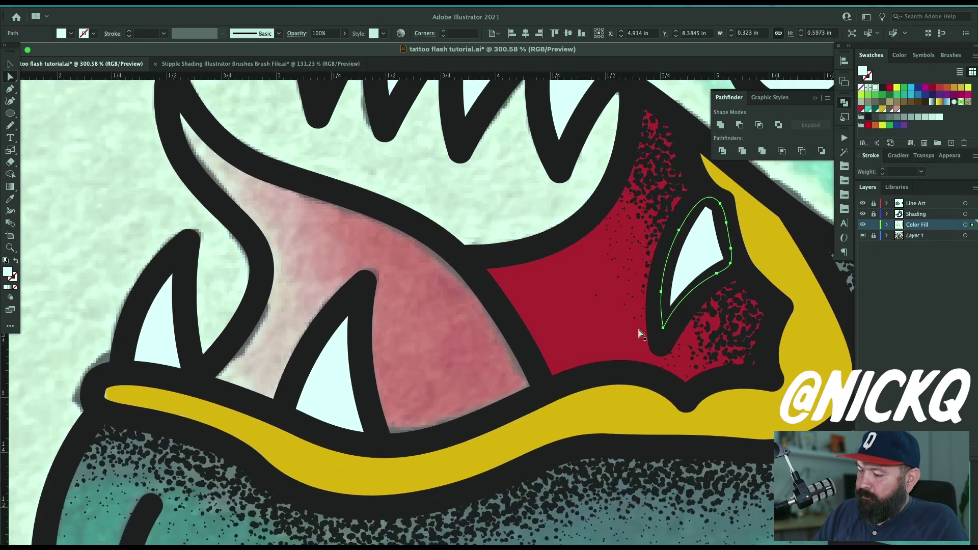
key("v")
key("shift+super+a")
Outline the tongue's coloured area with the Pencil, leaving its front edge unfilled and tracing the lip and upper tongue lines.
key("super+minus")
key("super+minus")
key("z")
left_click_drag(332, 385, 408, 382)
key("a")
left_click(650, 316)
key("shift+super+a")
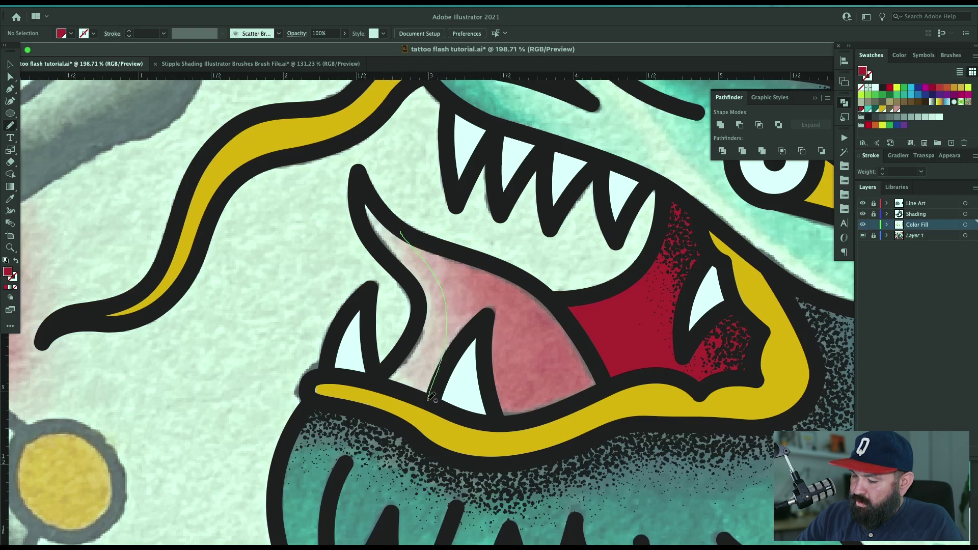
left_click_drag(429, 399, 427, 398)
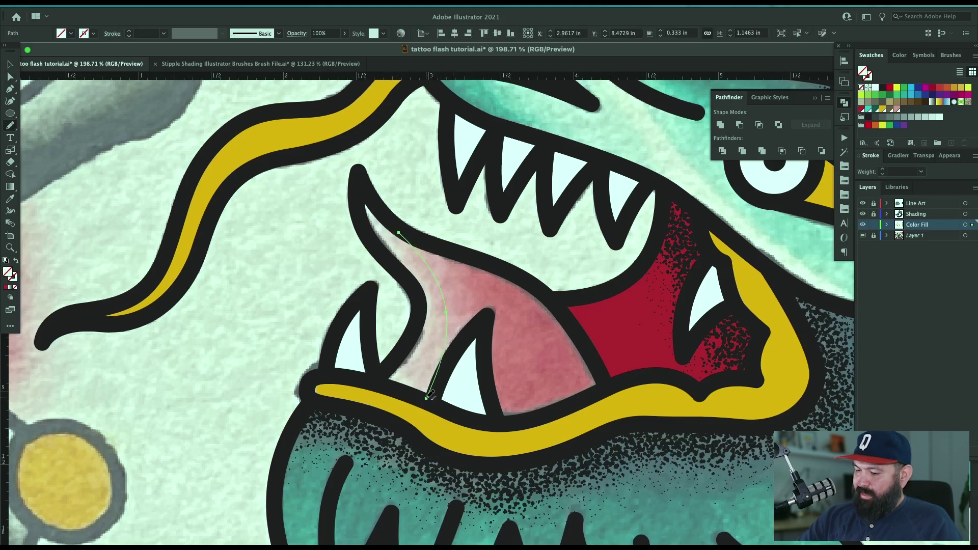
left_click_drag(596, 391, 605, 386)
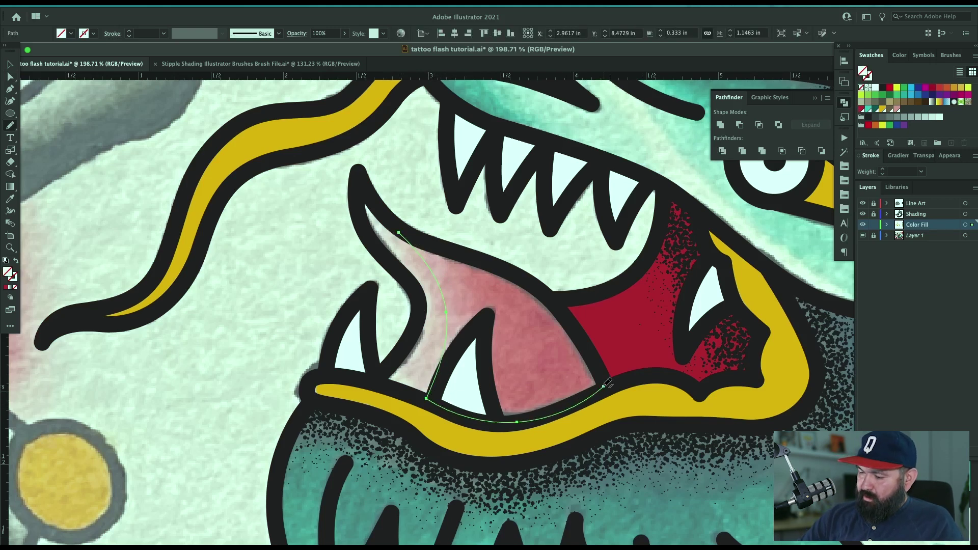
left_click_drag(453, 247, 401, 218)
Fill the tongue shape with the crimson of the mouth interior and send it behind the teeth.
key("i")
left_click(674, 332)
key("ctrl+shift+bracketleft")
key("ctrl+shift+a")
key("ctrl+minus")
key("ctrl+minus")
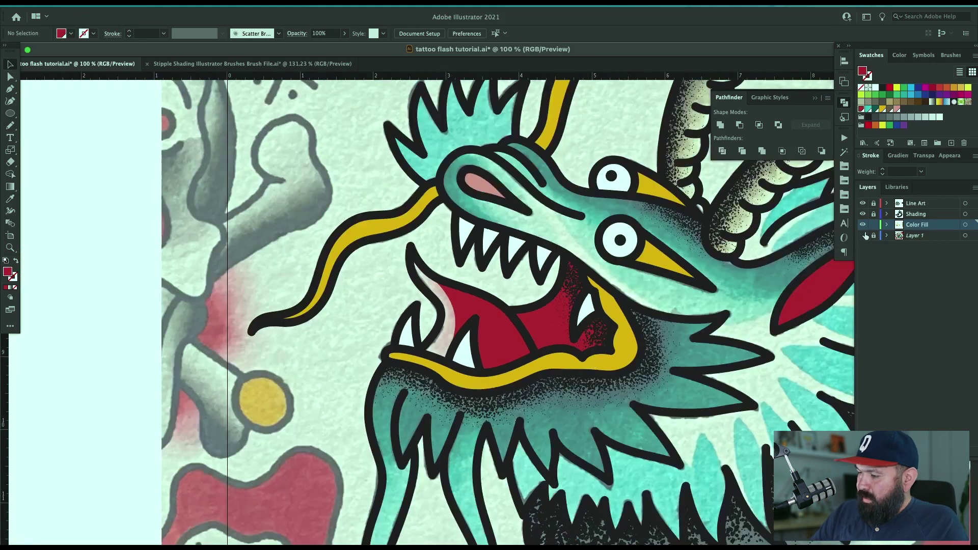
Hide the Layer 1 reference and smooth the front edge of the crimson tongue shape with the Pencil.
left_click(863, 236)
left_click_drag(442, 278, 389, 311)
mouse_move(431, 353)
left_mouse_down()
mouse_move(534, 230)
mouse_move(546, 235)
left_mouse_up()
left_click(546, 234)
key("n")
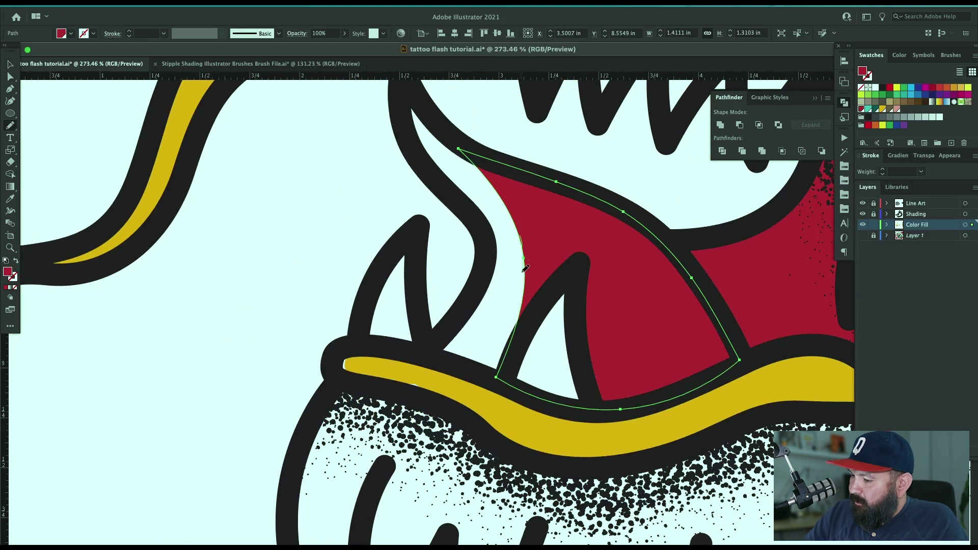
left_click_drag(497, 377, 499, 378)
key("super+shift+a")
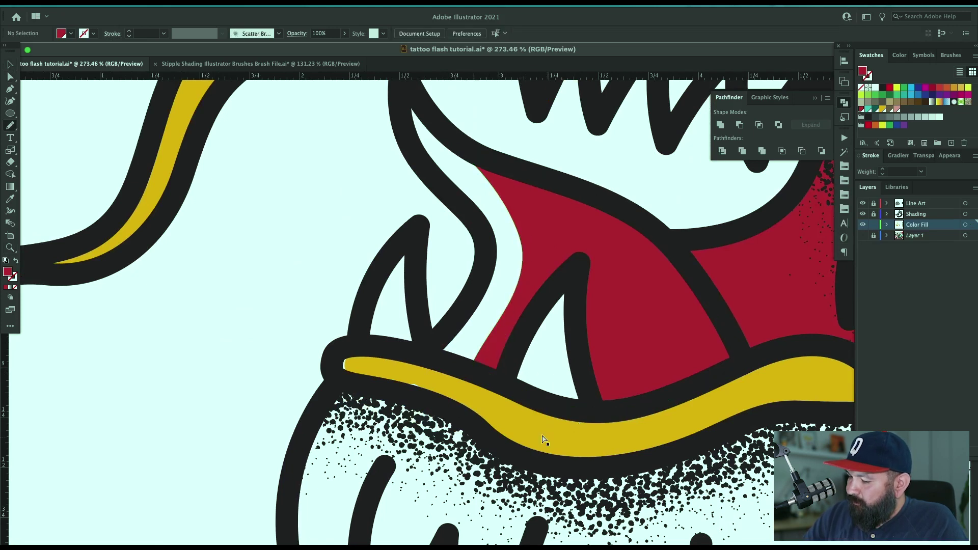
Redraw the front lower edge of the yellow lip shape with the Pencil so it sits under the line art.
key("v")
left_click(545, 441)
key("n")
left_click_drag(346, 372, 515, 427)
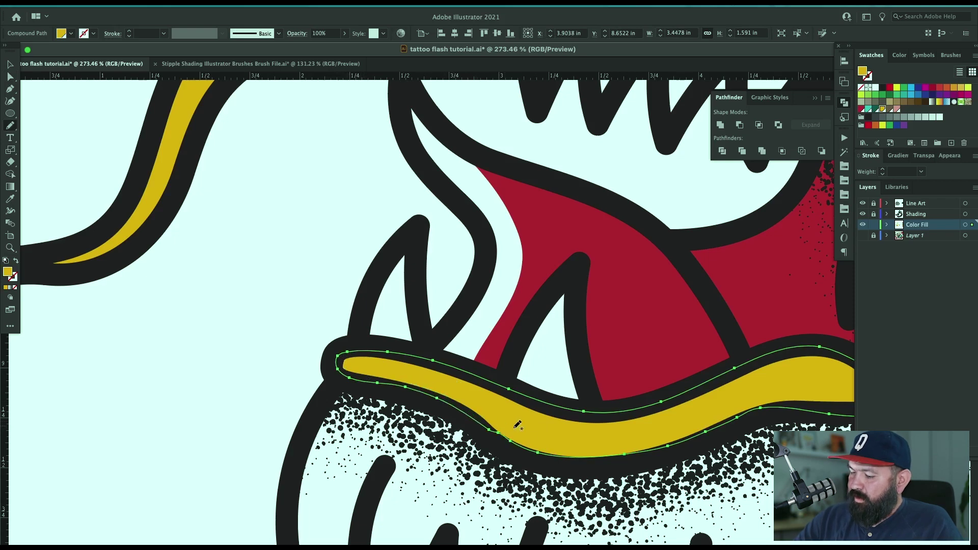
left_click_drag(764, 443, 680, 453)
key("super+shift+a")
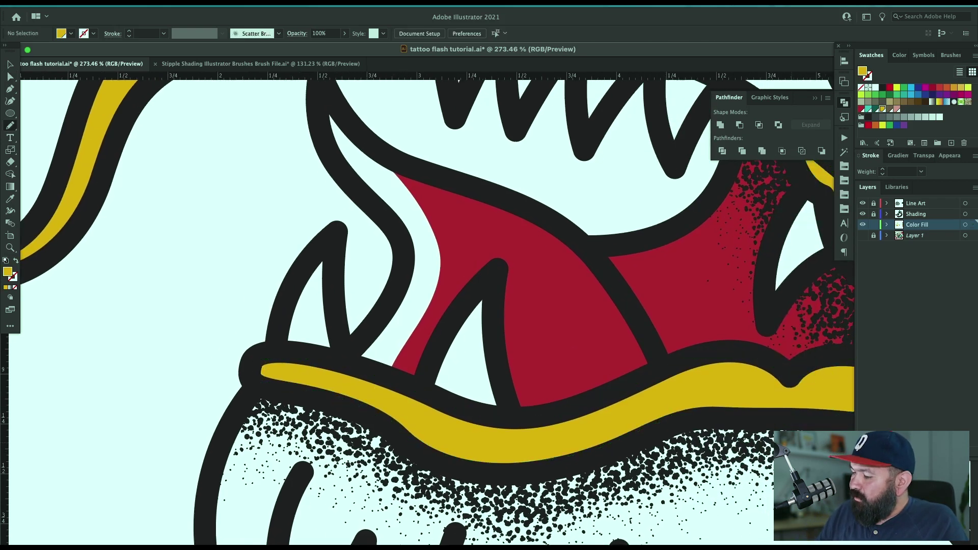
Check the lip and mouth fills for gaps, and show the Layer 1 reference again.
left_click_drag(813, 349, 718, 347)
left_click_drag(787, 279, 718, 375)
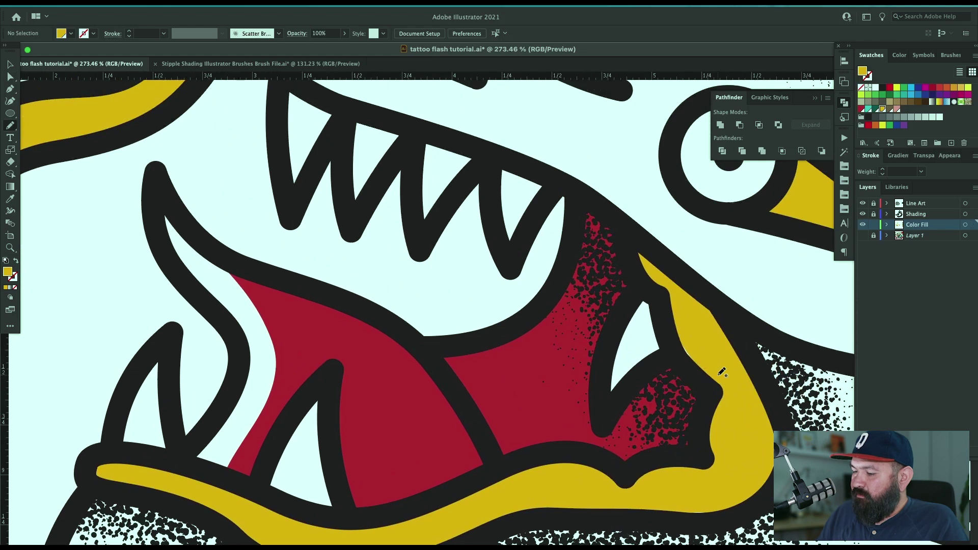
key("ctrl+minus")
key("ctrl+minus")
key("ctrl+minus")
key("ctrl+minus")
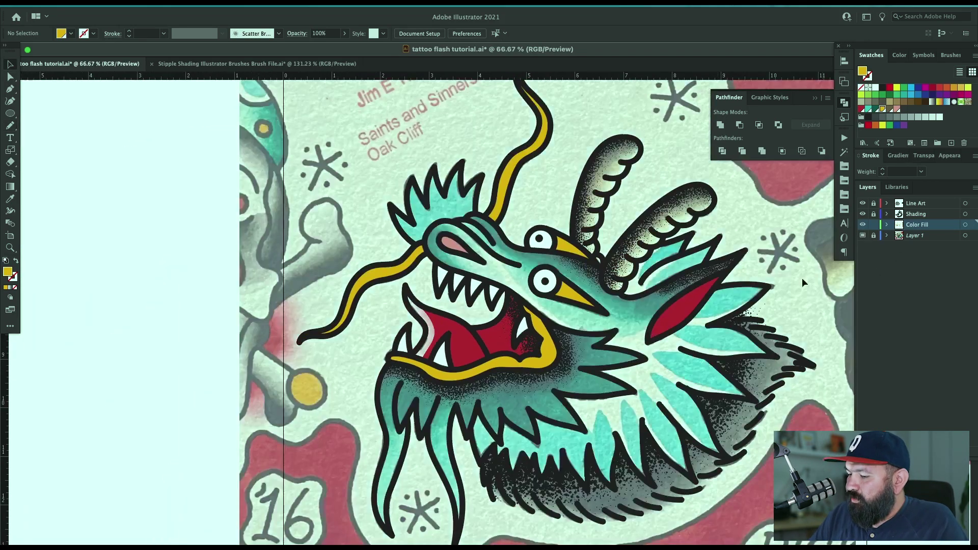
left_click_drag(741, 375, 701, 367)
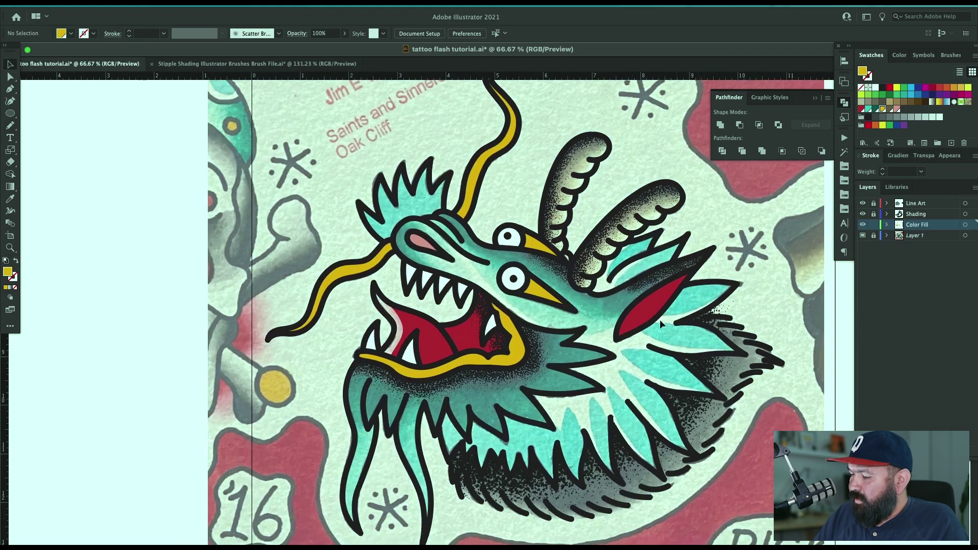
Examine the colours of the reference around the dragon's forehead, horns and ear.
key("z")
left_click_drag(685, 219, 544, 371)
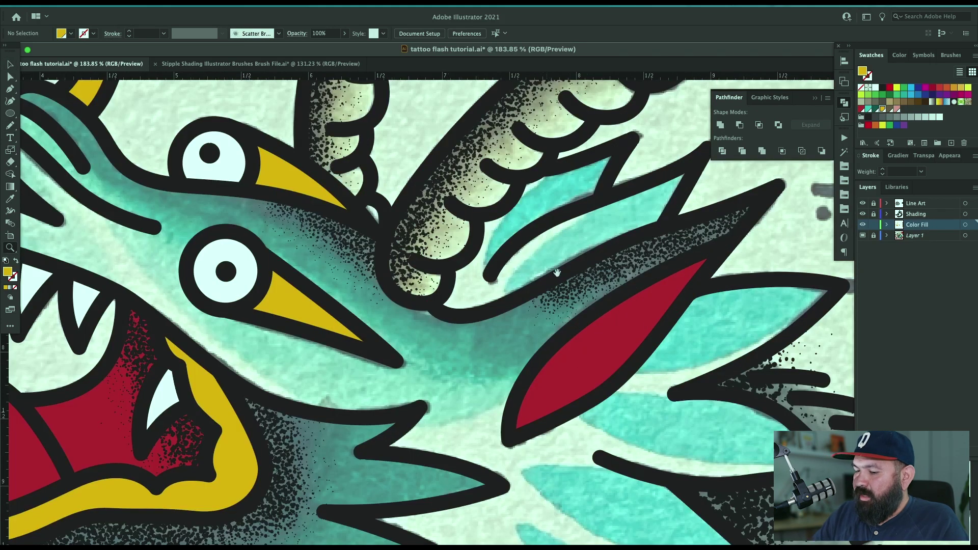
left_click_drag(550, 277, 652, 323)
left_click_drag(378, 343, 560, 408)
left_click_drag(401, 279, 402, 286)
scroll(403, 285, "up", 2)
scroll(402, 285, "left", 1)
key("super+minus")
key("super+minus")
key("super+minus")
key("super+minus")
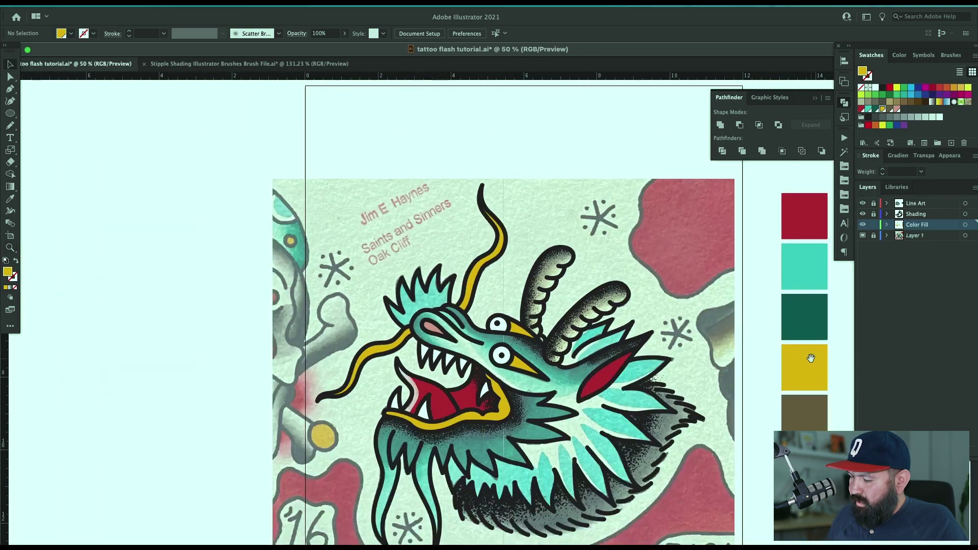
Start a dark green Pen shape along the beard's front edge and around its first pointed tufts, following the line art.
left_click_drag(811, 358, 770, 373)
key("v")
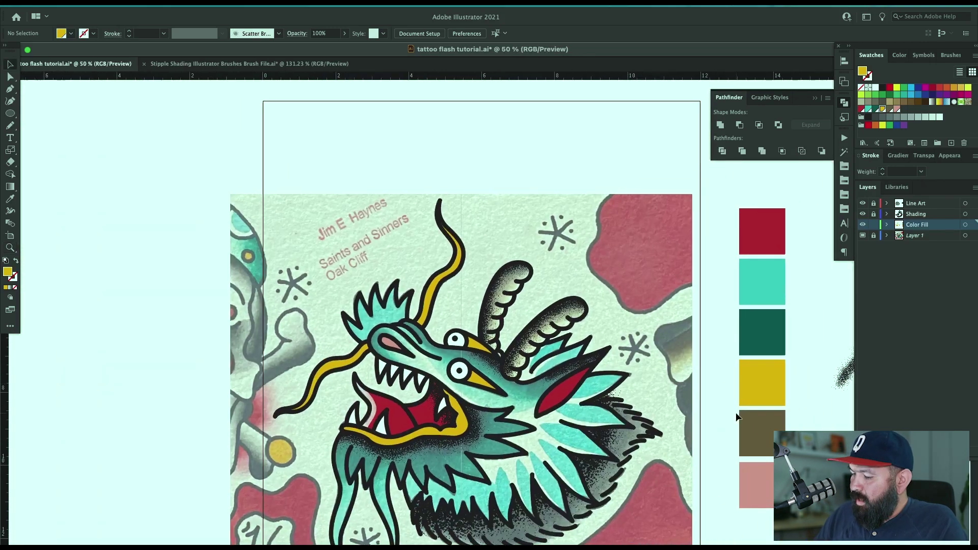
left_click(353, 109)
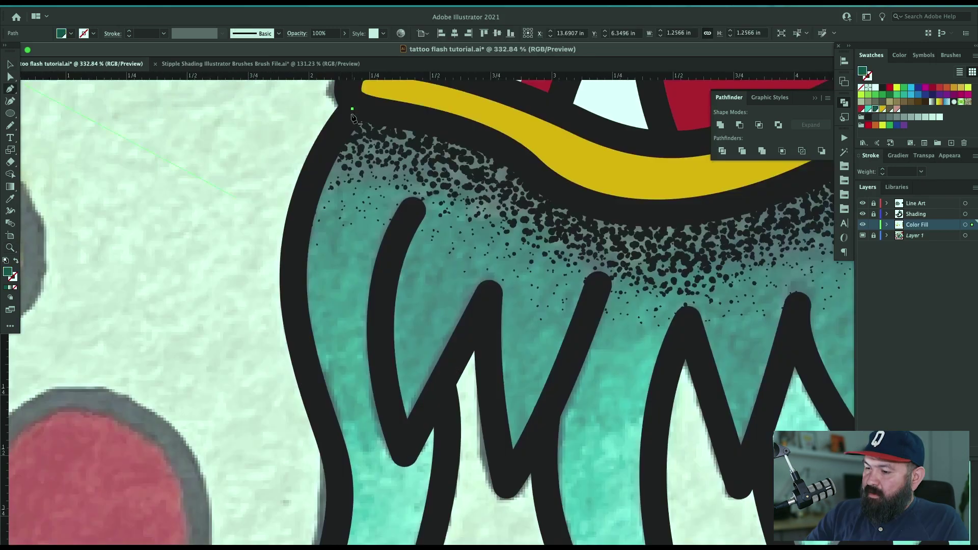
left_click_drag(297, 236, 292, 302)
left_click(325, 420)
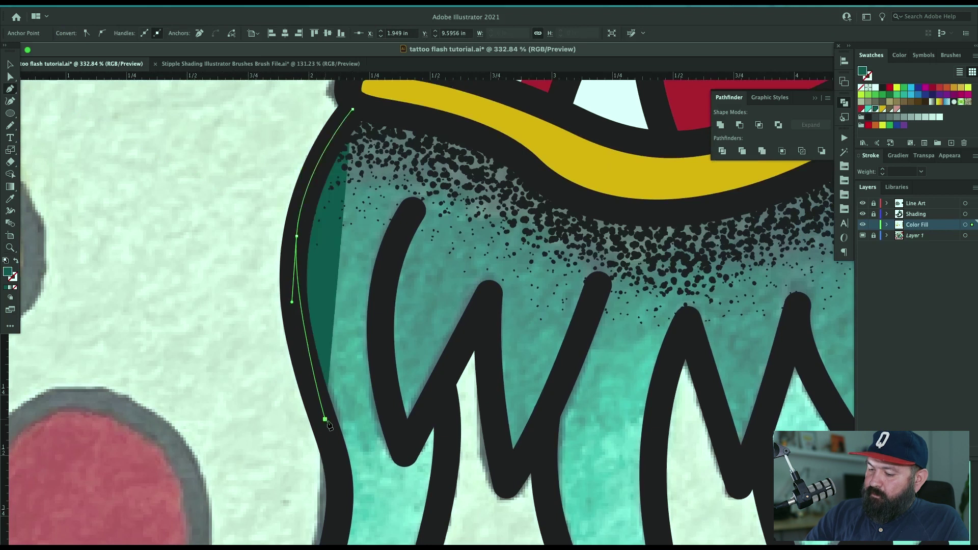
left_click_drag(393, 439, 431, 410)
left_click(471, 335)
left_click(490, 308)
left_click_drag(503, 461, 508, 480)
Extend the dark green Pen shape across the second hanging beard strand and around the middle tufts.
left_click(550, 405)
left_click_drag(640, 481, 604, 378)
left_click_drag(611, 319, 678, 262)
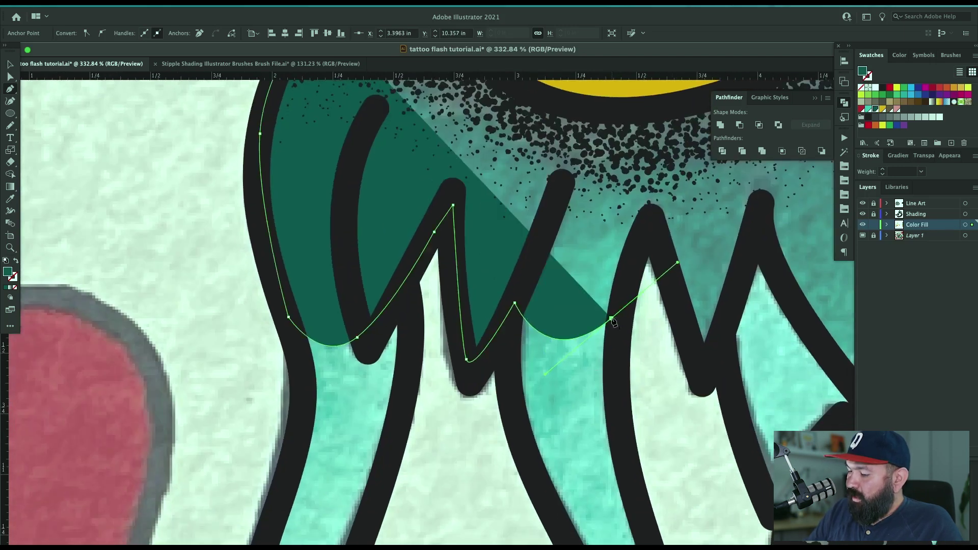
left_click(647, 235)
left_click(701, 365)
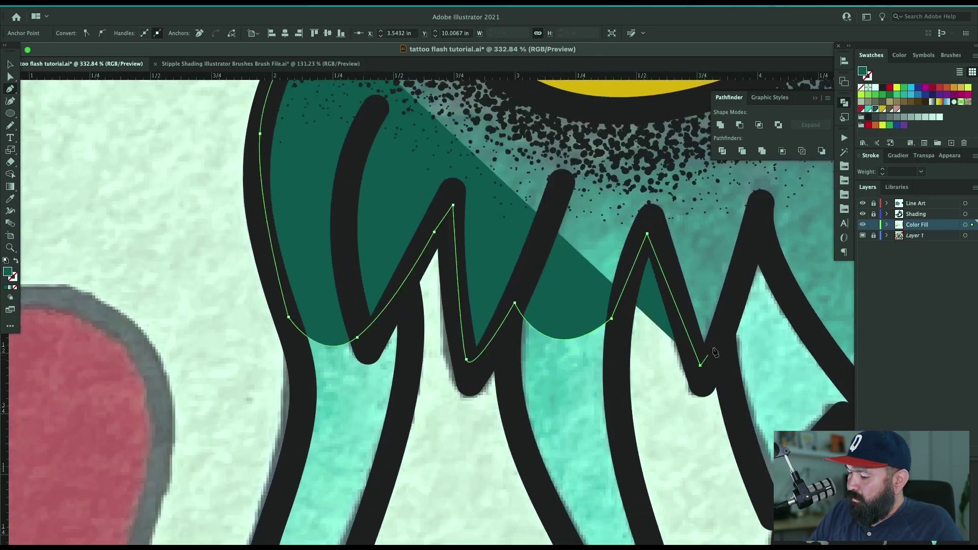
left_click(752, 244)
left_click_drag(774, 328, 539, 445)
left_click(545, 400)
left_click(556, 422)
Trace the dark green Pen shape around the rear lower beard tufts up to the notch below the cheek spikes.
left_click(624, 508)
left_click_drag(642, 451, 646, 422)
left_click(647, 392)
left_click_drag(741, 452, 589, 434)
left_click(643, 459)
left_click(617, 317)
left_click_drag(713, 361, 591, 420)
left_click(677, 434)
left_click_drag(655, 380, 632, 351)
left_click(551, 248)
Trace the dark green Pen shape around the cheek spikes and back towards the corner of the mouth.
left_click_drag(687, 254, 472, 403)
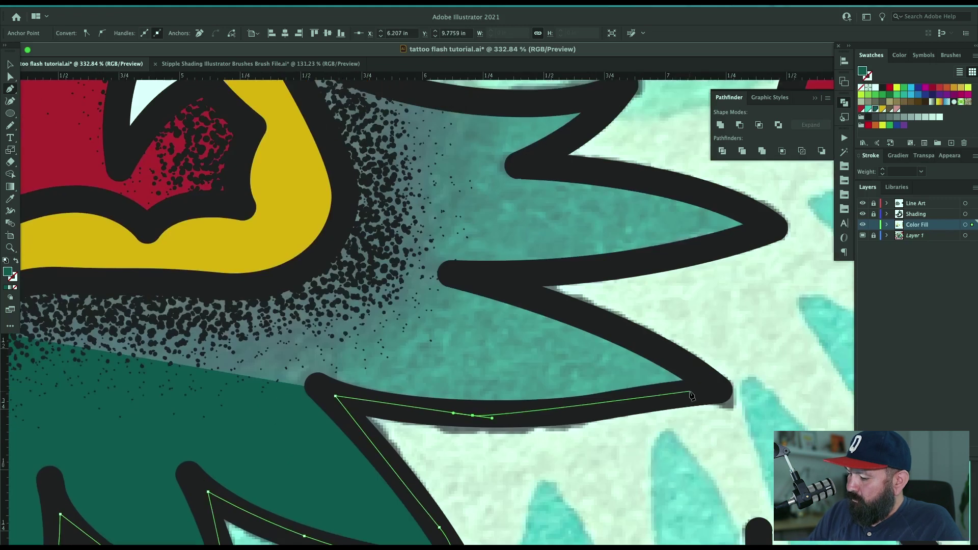
left_click_drag(771, 225, 756, 212)
left_click_drag(690, 190, 628, 177)
left_click(533, 169)
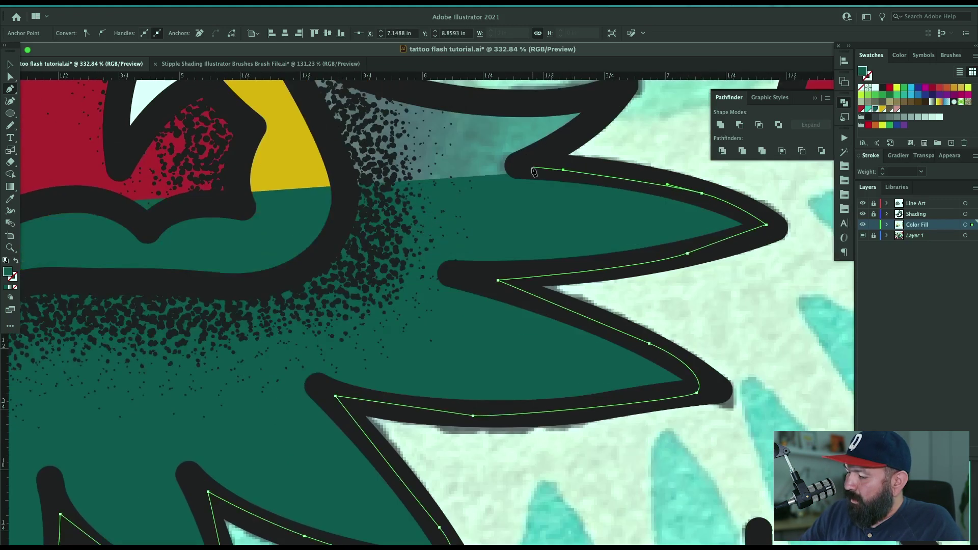
left_click(606, 115)
left_click_drag(624, 134, 694, 364)
left_click_drag(665, 324, 650, 326)
left_click_drag(545, 331, 513, 329)
left_click(363, 283)
Complete the dark green beard shape by tracing under the yellow lip's line art and closing it at the chin.
left_click_drag(401, 374, 407, 417)
left_click_drag(472, 417, 735, 212)
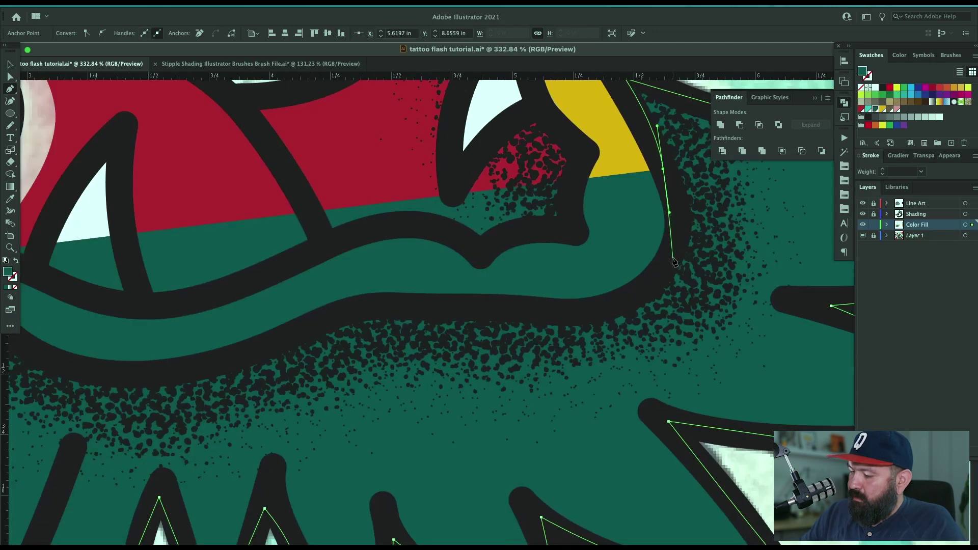
left_click_drag(667, 263, 648, 291)
left_click_drag(602, 313, 583, 317)
left_click_drag(432, 309, 689, 220)
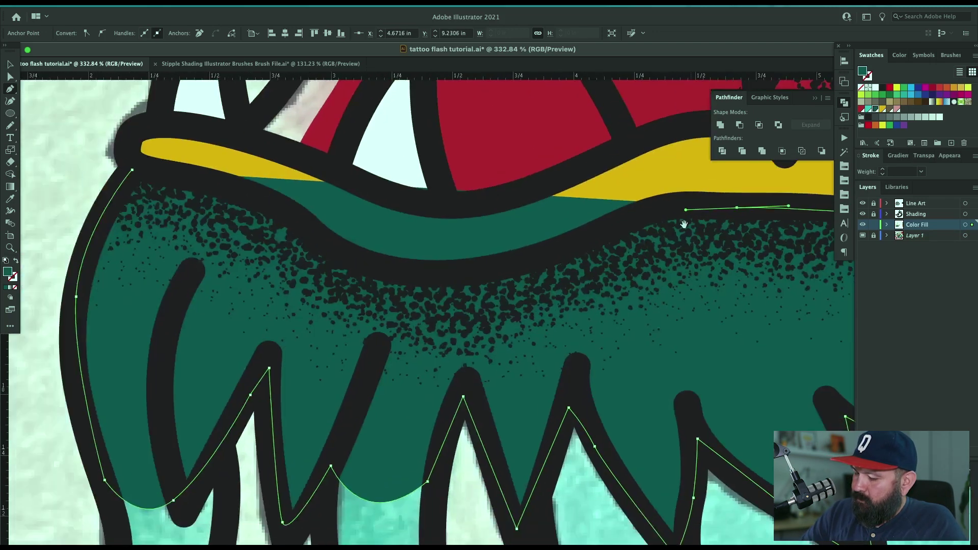
left_click_drag(601, 235, 561, 257)
left_click_drag(442, 277, 411, 277)
left_click_drag(332, 252, 326, 248)
left_click_drag(245, 191, 227, 183)
left_click(167, 171)
left_click(132, 169)
key("super+shift+a")
key("v")
Draw a closed dark green crescent with the Pen along the front and lower edge of the dragon's snout.
left_click_drag(574, 449, 673, 163)
key("super+minus")
left_click_drag(656, 387, 562, 473)
scroll(659, 300, "down", 6)
left_click_drag(430, 331, 587, 184)
left_click_drag(341, 299, 452, 265)
left_click_drag(452, 265, 373, 316)
key("p")
left_click(87, 250)
left_click_drag(91, 317, 56, 310)
left_click(171, 384)
left_click_drag(63, 271, 68, 262)
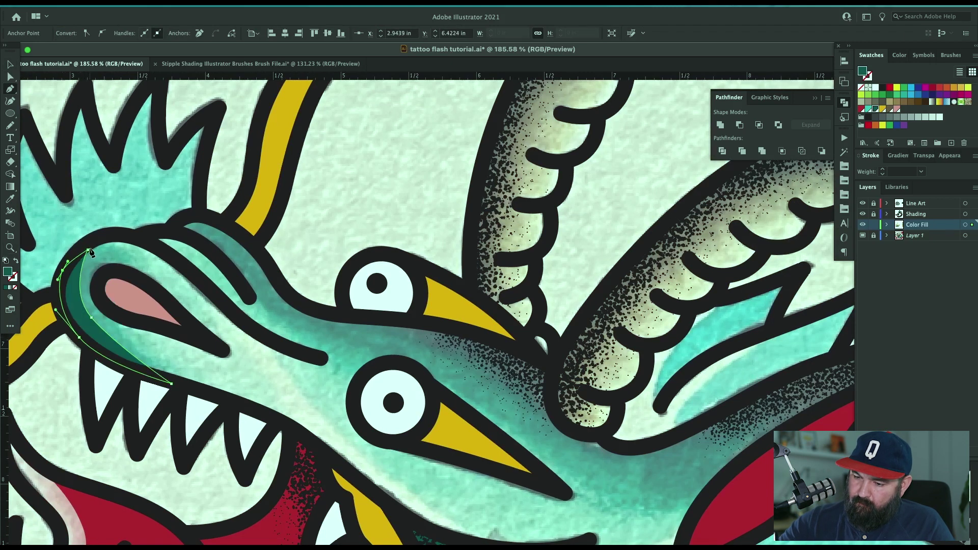
Start a dark green Pen shape from the snout ridge, along its lower boundary across the forehead, to the ear's tip.
left_click(175, 231)
left_click_drag(241, 278, 254, 296)
left_click_drag(291, 324, 334, 340)
left_click_drag(444, 355, 473, 372)
left_click_drag(497, 339, 394, 185)
key("super+z")
left_click_drag(355, 228, 404, 280)
left_click_drag(504, 341, 564, 354)
left_click(614, 328)
left_click_drag(648, 297, 624, 325)
left_click_drag(729, 265, 770, 243)
left_click_drag(810, 202, 809, 195)
Close the dark green forehead shape along its upper line art, from the ear's tip past the horns to the snout ridge.
left_click(780, 207)
left_click_drag(684, 240, 657, 251)
left_click_drag(600, 282, 590, 287)
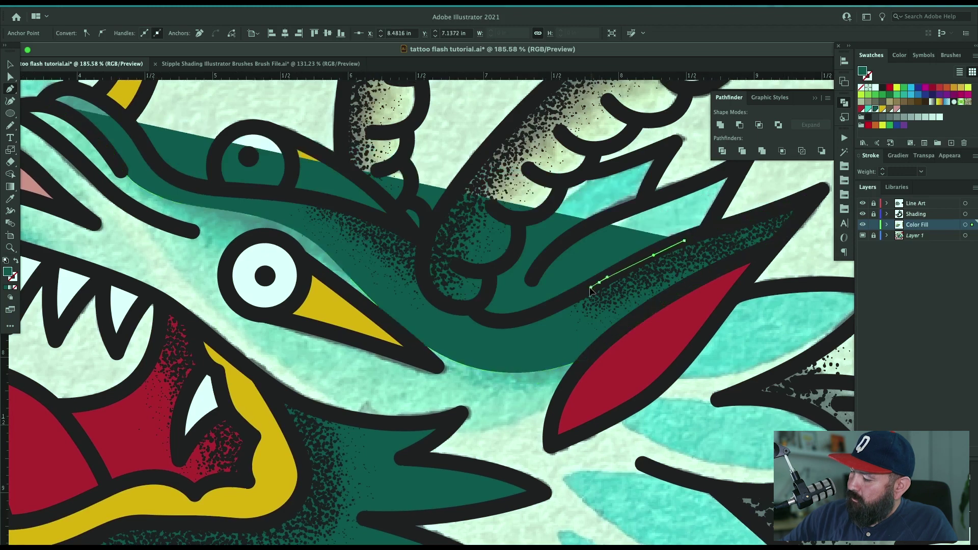
left_click_drag(526, 318, 510, 317)
left_click_drag(299, 198, 204, 192)
left_click_drag(194, 168, 359, 301)
left_click_drag(314, 285, 304, 266)
left_click_drag(266, 230, 247, 221)
left_click(212, 236)
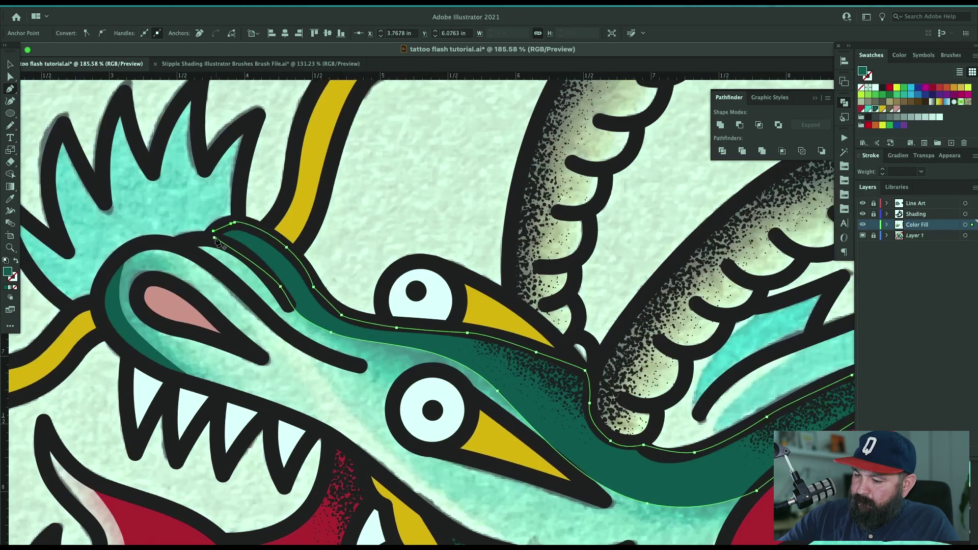
key("super+shift+a")
key("v")
key("super+minus")
key("super+minus")
key("super+minus")
key("super+minus")
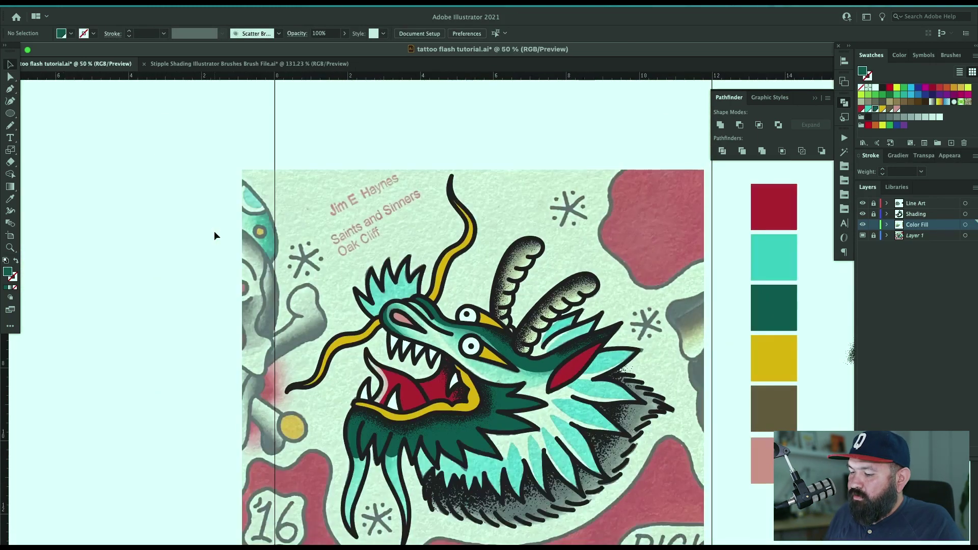
Sample the brown palette square as the fill colour with the Eyedropper.
key("z")
left_click_drag(610, 222, 376, 403)
left_click_drag(709, 371, 527, 420)
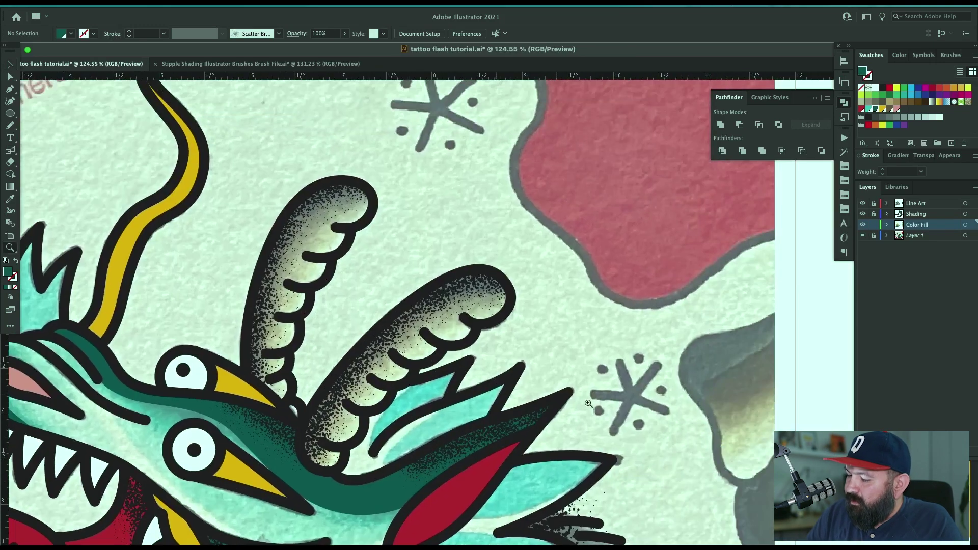
left_click_drag(625, 452, 489, 436)
scroll(563, 452, "right", 5)
scroll(721, 362, "down", 4)
key("i")
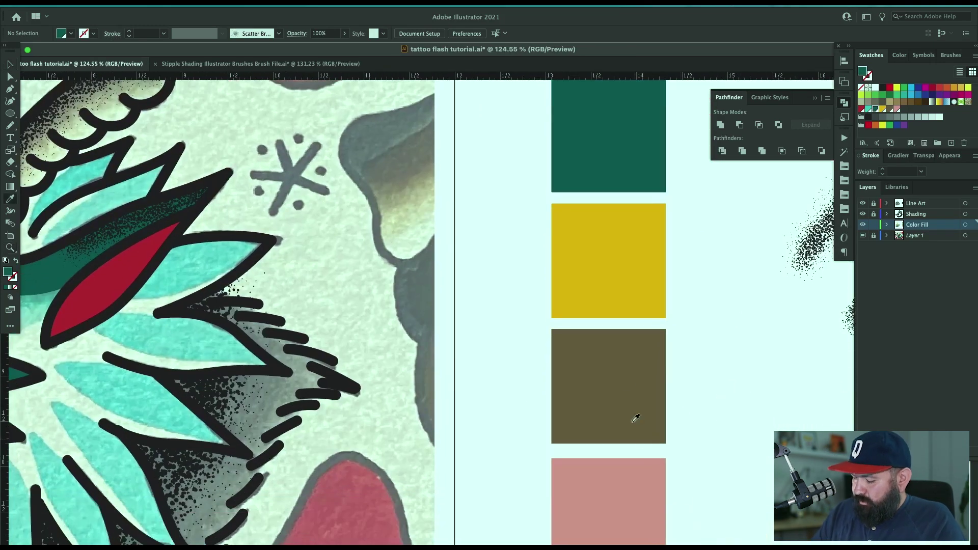
left_click_drag(286, 247, 774, 467)
key("z")
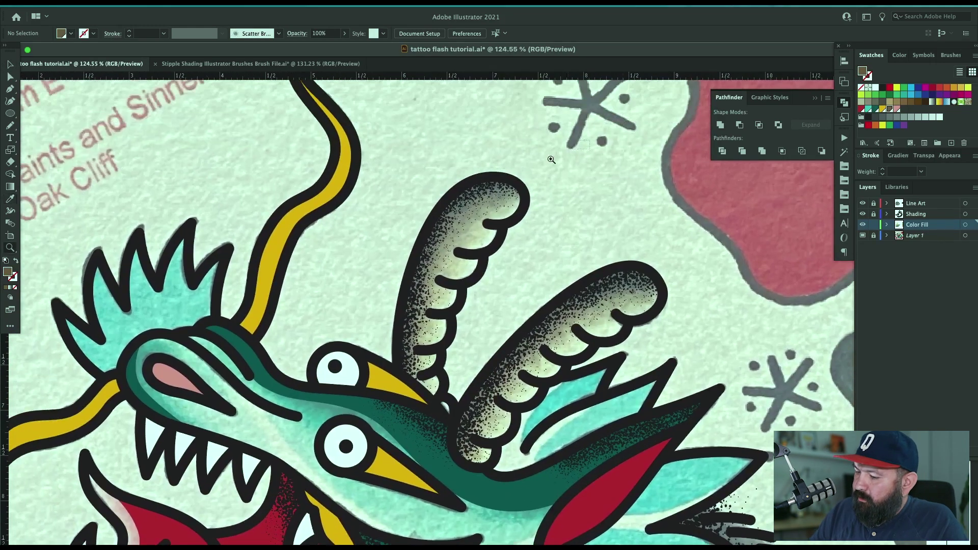
Outline the back horn in brown with the Blob Brush and delete the outline's inner contour so the horn is filled.
left_click_drag(436, 233, 601, 295)
left_click_drag(634, 256, 645, 228)
key("p")
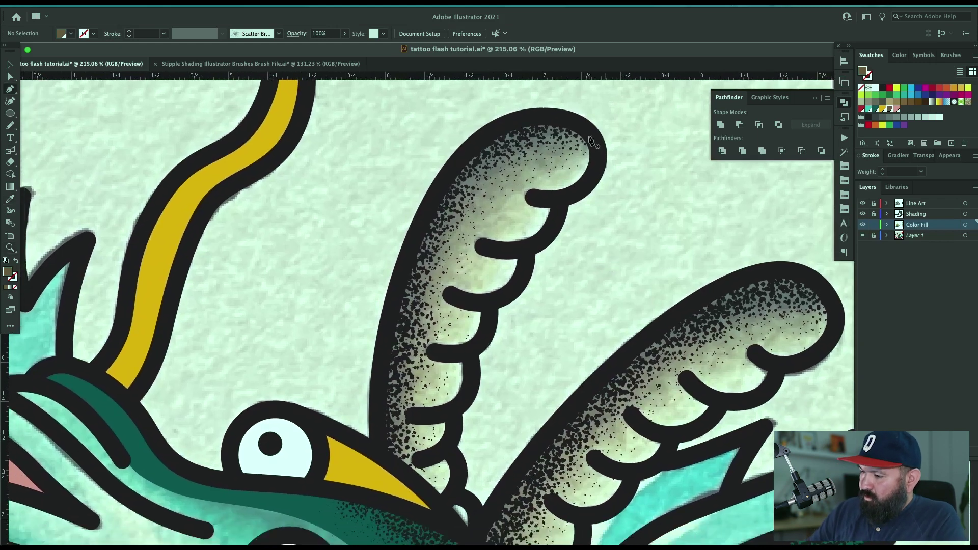
key("b")
mouse_move(592, 140)
left_mouse_down()
mouse_move(545, 184)
mouse_move(463, 295)
mouse_move(431, 421)
mouse_move(435, 491)
mouse_move(567, 126)
mouse_move(589, 144)
left_mouse_up()
key("a")
left_click(583, 148)
key("Delete")
key("Delete")
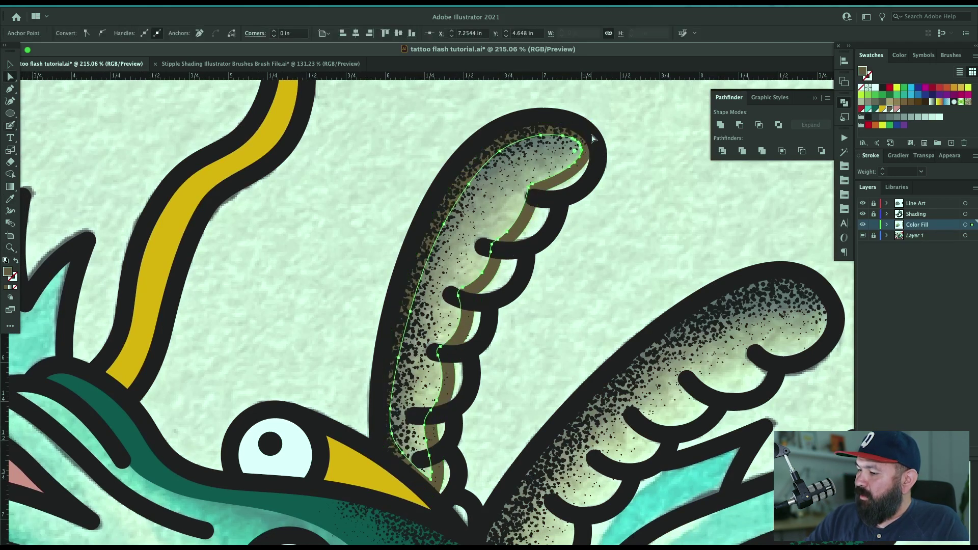
Outline the front horn in brown with the Blob Brush and delete the inner contour to fill it.
key("v")
left_click_drag(823, 480, 657, 392)
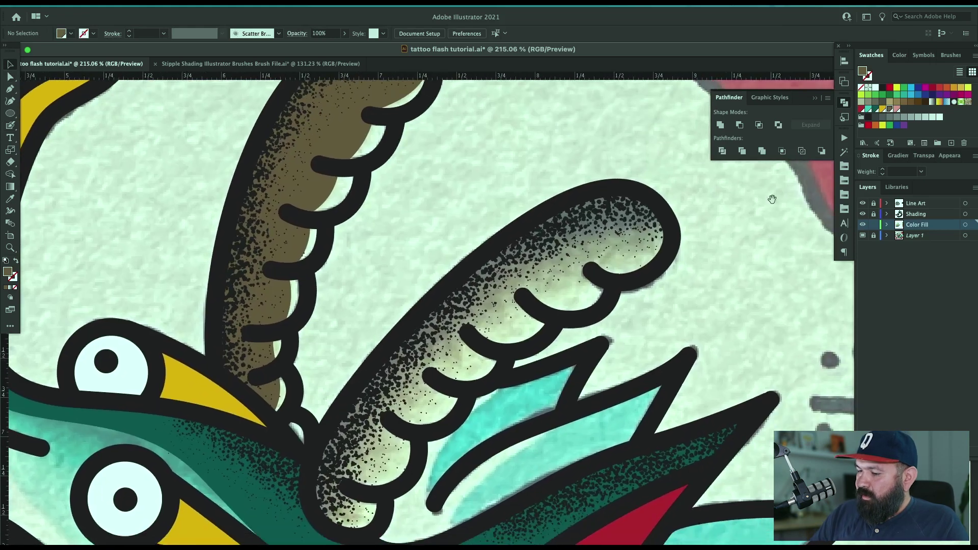
left_click_drag(771, 198, 710, 383)
key("b")
mouse_move(654, 273)
left_mouse_down()
mouse_move(654, 293)
mouse_move(578, 317)
mouse_move(471, 408)
left_mouse_up()
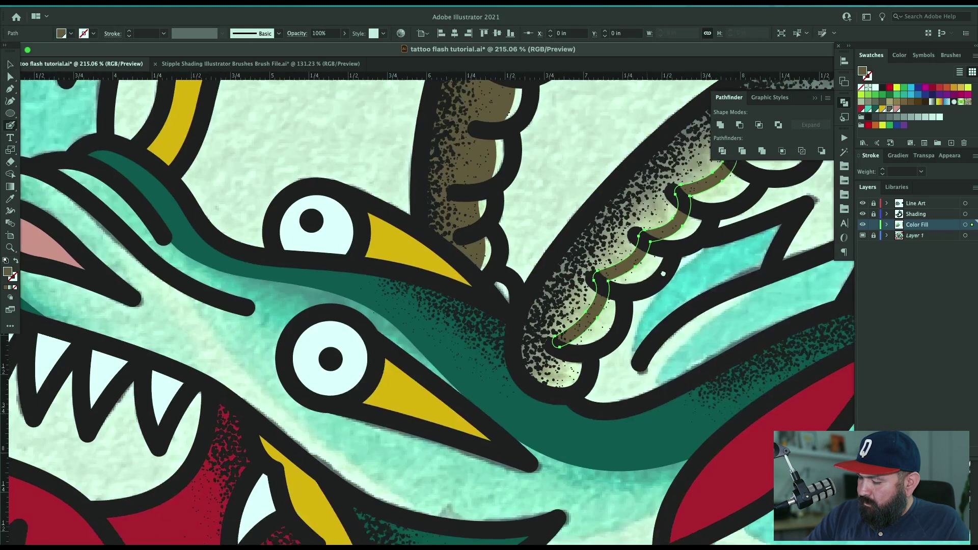
mouse_move(645, 254)
left_mouse_down()
mouse_move(558, 373)
mouse_move(609, 217)
left_mouse_up()
left_click_drag(651, 303, 624, 365)
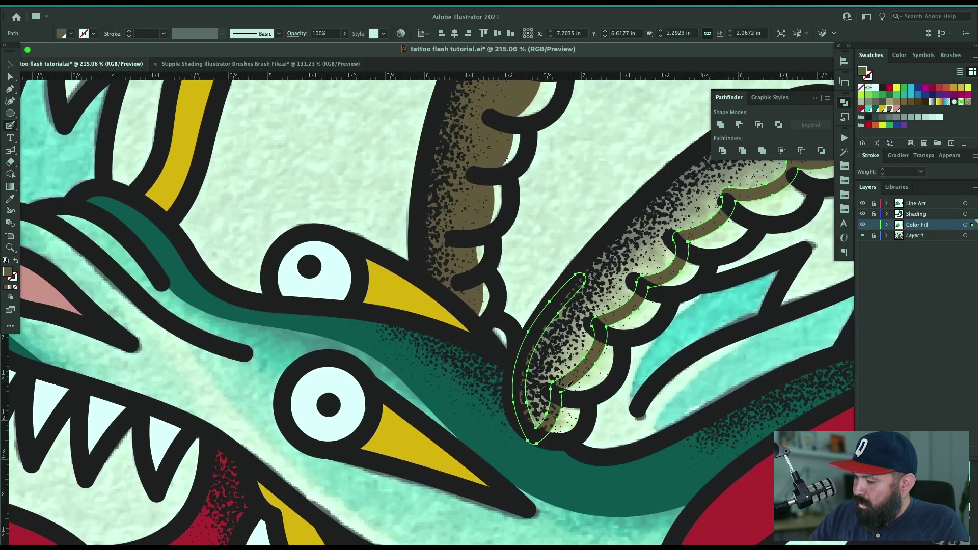
scroll(614, 389, "up", 4)
scroll(613, 390, "right", 2)
mouse_move(511, 396)
left_mouse_down()
mouse_move(581, 323)
mouse_move(725, 221)
mouse_move(793, 214)
mouse_move(811, 237)
left_mouse_up()
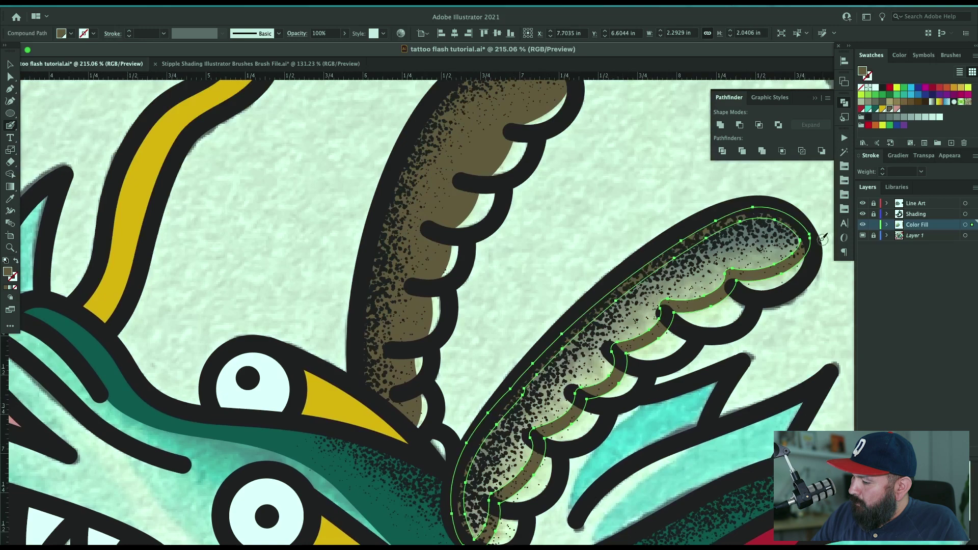
key("a")
left_click(801, 242)
key("Delete")
key("super+minus")
key("super+minus")
key("super+minus")
key("super+minus")
key("super+minus")
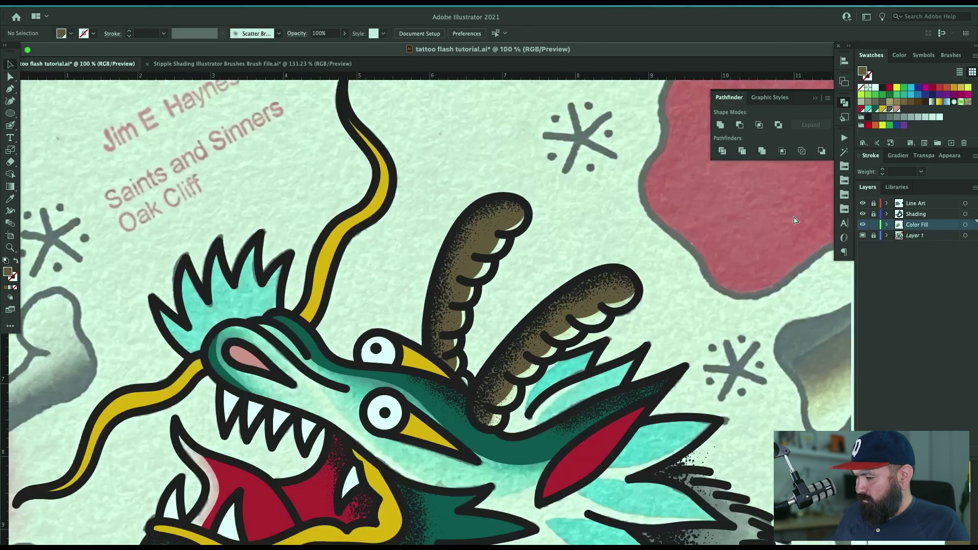
left_click_drag(708, 382, 697, 328)
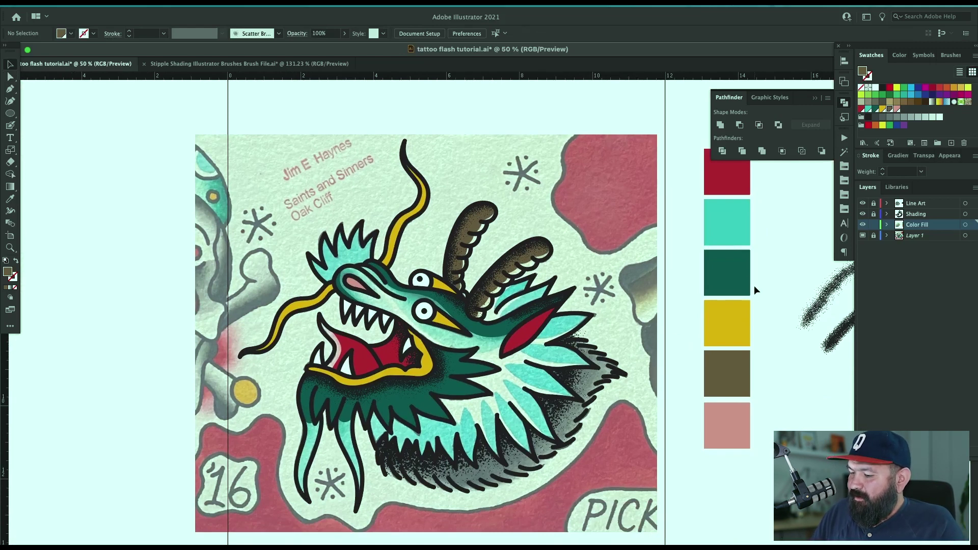
Sample the light teal palette square and fill the front hanging beard strand with the Blob Brush, deleting its inner contour.
key("i")
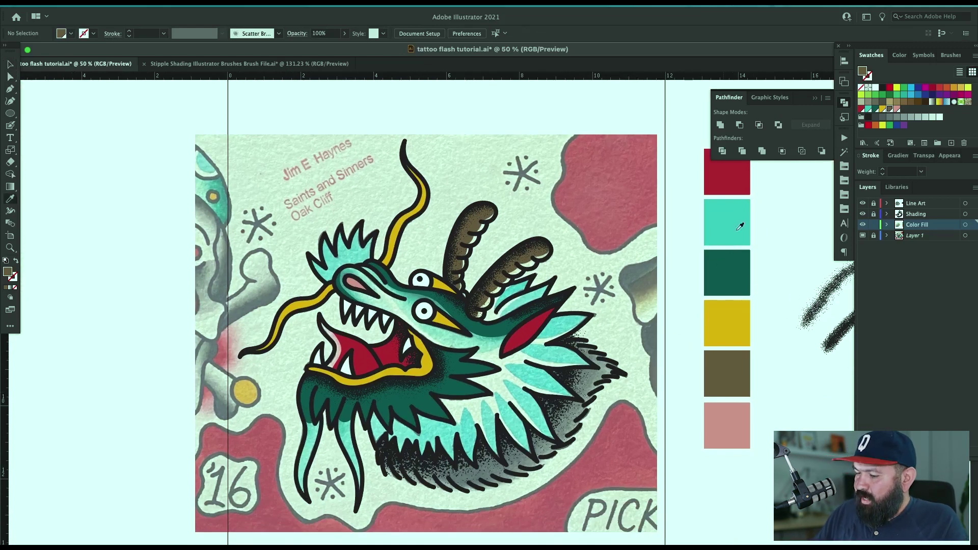
left_click(734, 215)
mouse_move(322, 447)
left_mouse_down()
mouse_move(529, 246)
mouse_move(565, 239)
left_mouse_up()
key("shift+b")
mouse_move(355, 229)
left_mouse_down()
mouse_move(333, 448)
mouse_move(349, 480)
left_mouse_up()
mouse_move(349, 479)
left_mouse_down()
mouse_move(381, 318)
mouse_move(359, 228)
left_mouse_up()
key("a")
left_click(369, 293)
key("Delete")
key("Delete")
Fill the second hanging beard strand in light teal with the Blob Brush, deleting its inner contour.
key("shift+b")
left_click_drag(481, 171, 430, 136)
mouse_move(415, 187)
left_mouse_down()
mouse_move(471, 367)
mouse_move(479, 433)
left_mouse_up()
mouse_move(479, 432)
left_mouse_down()
mouse_move(450, 172)
mouse_move(416, 186)
left_mouse_up()
key("a")
left_click(445, 196)
key("Delete")
key("Delete")
key("v")
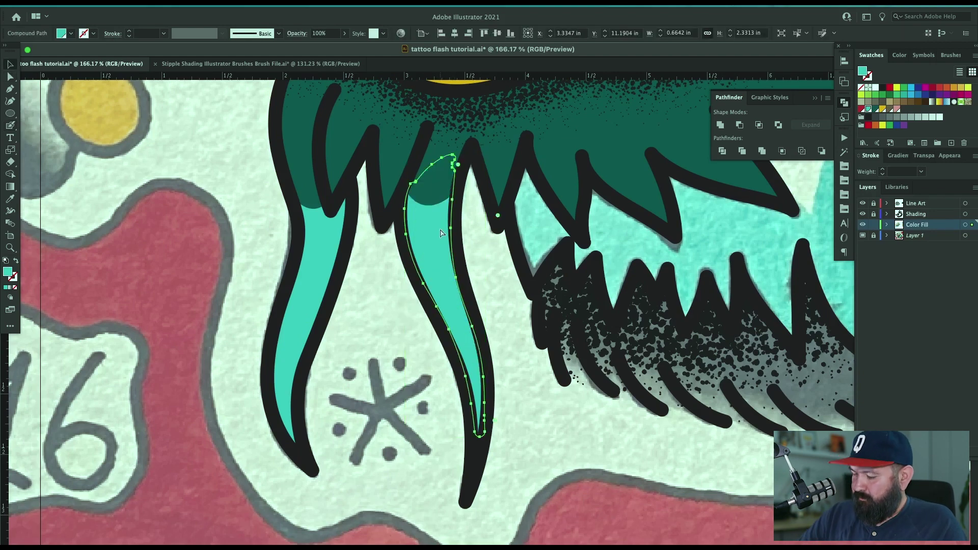
left_click(502, 285)
Draw a closed light teal Pen shape over the uppermost neck feather directly behind the red ear.
left_click_drag(754, 240, 449, 436)
left_click_drag(765, 453, 631, 477)
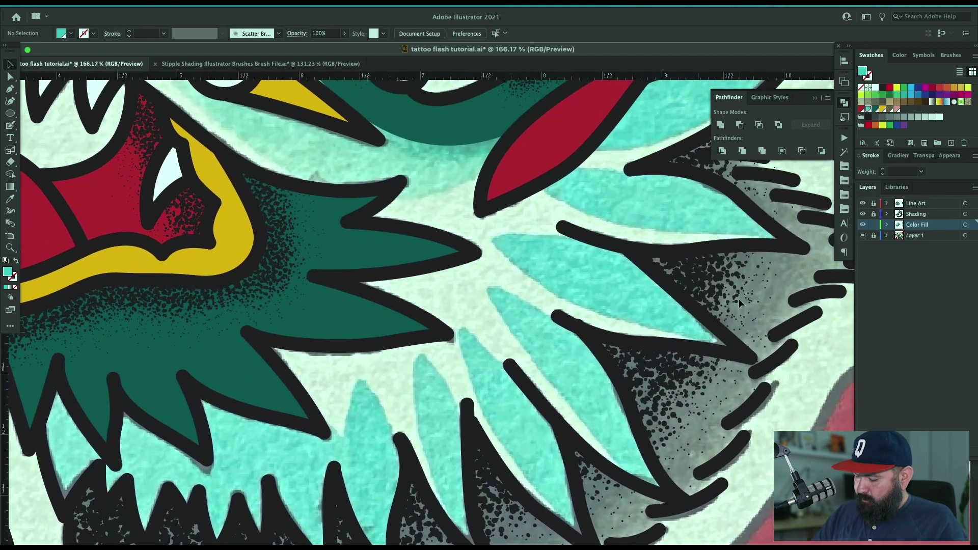
scroll(643, 403, "up", 5)
scroll(643, 403, "right", 5)
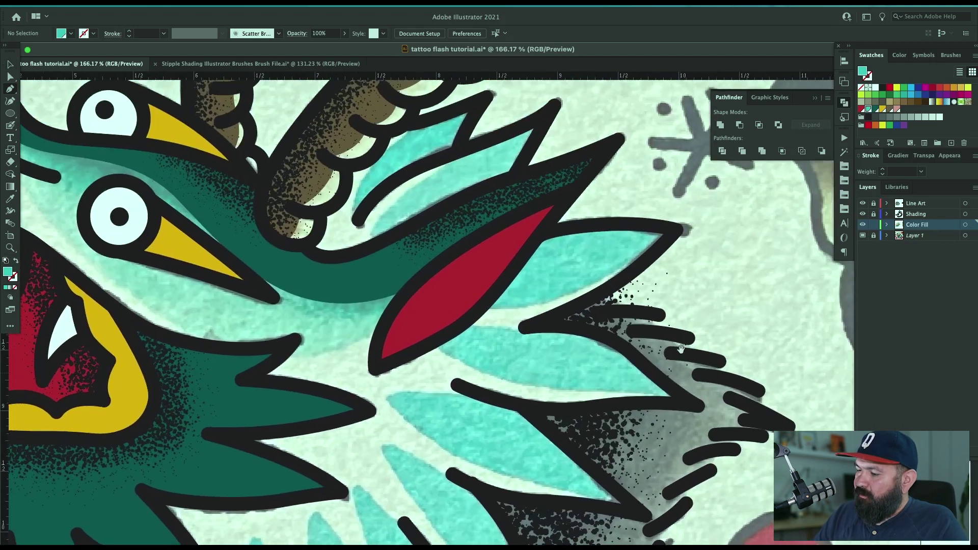
left_click(485, 307)
left_click_drag(670, 236, 770, 150)
left_click(669, 235)
left_click(555, 229)
left_click(484, 307)
Draw a closed light teal Pen shape over the second neck feather below the red ear.
left_click(467, 325)
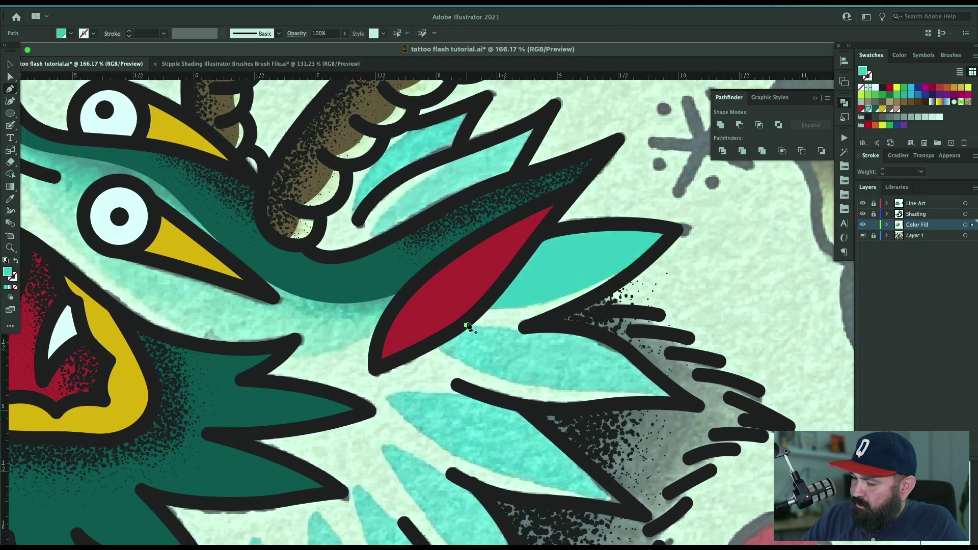
left_click(527, 327)
left_click(674, 397)
left_click_drag(440, 351, 389, 289)
left_click(440, 350)
left_click(466, 326)
Draw a closed light teal Pen shape over the third neck feather down from the ear and deselect it.
scroll(458, 326, "down", 5)
left_click(428, 272)
left_click_drag(666, 377, 808, 378)
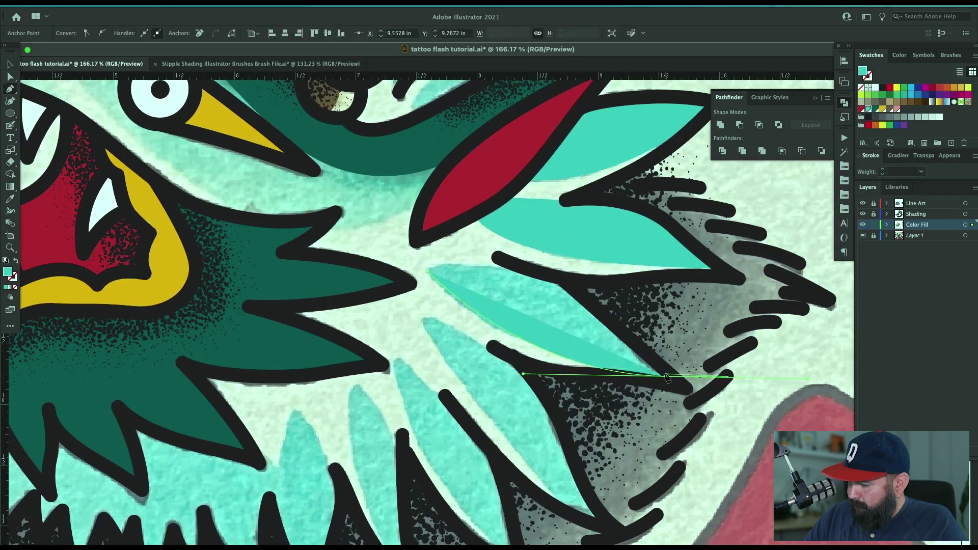
left_click(429, 271)
key("super+shift+a")
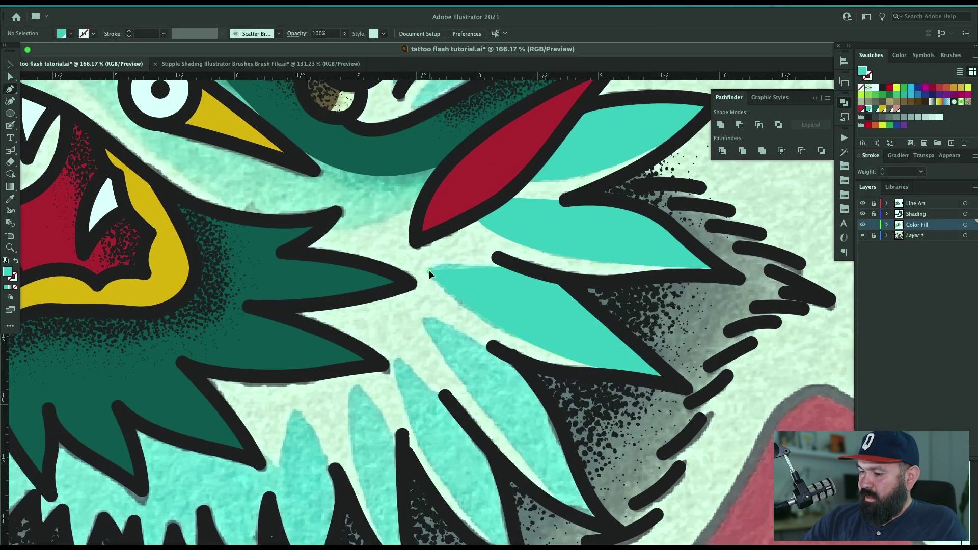
Draw a closed light teal Pen shape over the fourth neck feather, following its curved inner and outer edges.
left_click_drag(618, 445, 569, 368)
left_click(376, 240)
left_click(524, 432)
mouse_move(523, 433)
left_mouse_down()
mouse_move(581, 470)
mouse_move(545, 418)
left_mouse_up()
left_click(555, 448)
left_click_drag(517, 360, 504, 325)
left_click_drag(461, 279, 448, 268)
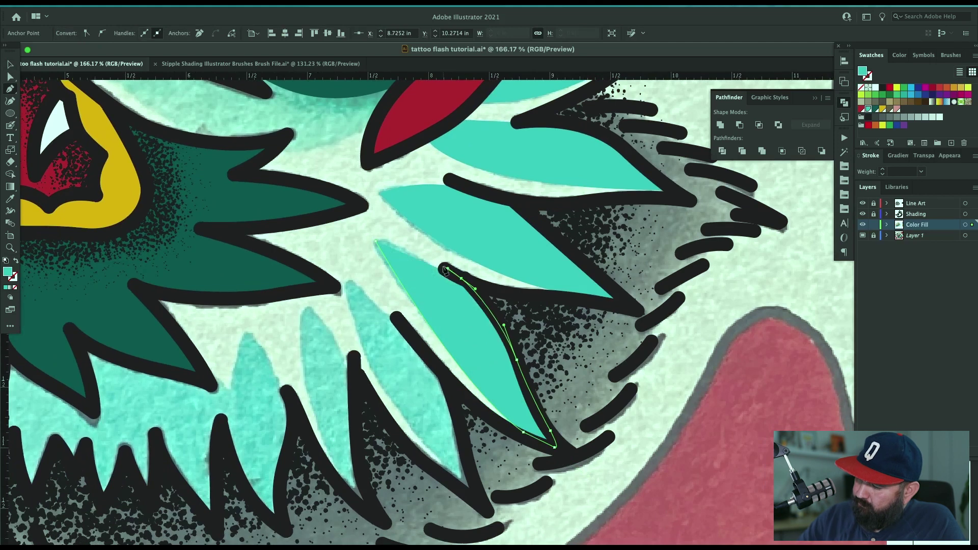
left_click(376, 241)
Trace the fifth neck feather with the Pen tool as a closed light teal shape.
left_click_drag(422, 448, 408, 421)
left_click(337, 258)
left_click(337, 257)
Draw a closed light teal Pen shape over the narrow sixth neck feather and deselect it.
left_click_drag(336, 260, 515, 176)
left_click(471, 200)
left_click_drag(474, 290, 488, 346)
left_click_drag(530, 400, 540, 411)
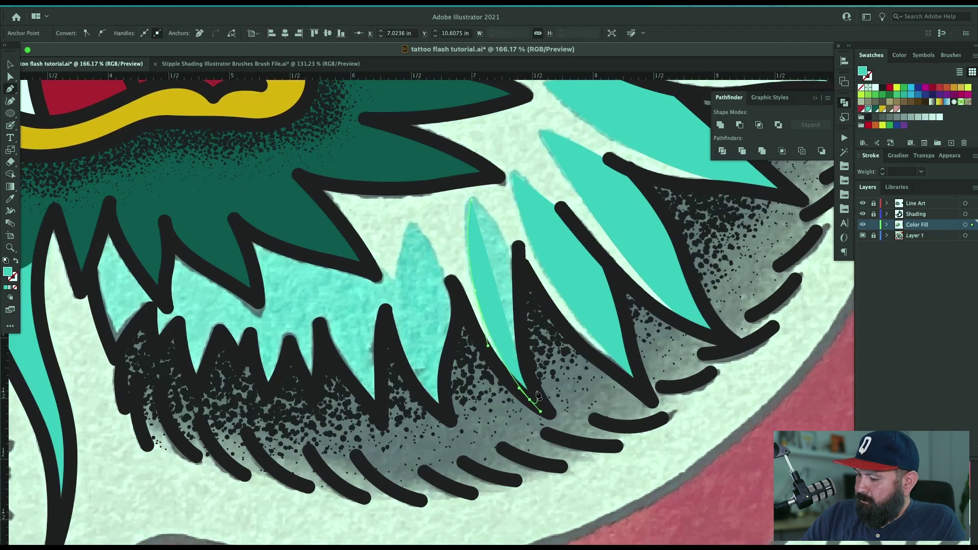
left_click(538, 392)
left_click(518, 262)
left_click(472, 200)
key("super+shift+a")
Draw one closed light teal Pen shape over the remaining joined feathers between the dark green jaw tufts and the spiky mane line.
left_click(410, 224)
left_click(395, 282)
left_click(374, 265)
left_click_drag(349, 268, 336, 264)
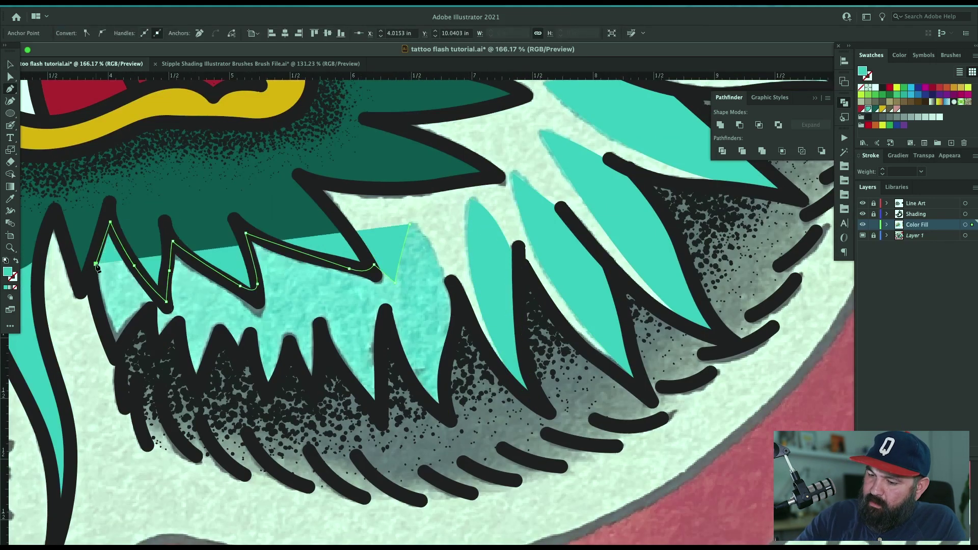
left_click_drag(98, 305, 102, 321)
left_click(116, 353)
left_click_drag(137, 323, 143, 317)
left_click(151, 312)
left_click(159, 353)
left_click(179, 324)
left_click_drag(197, 386, 203, 386)
left_click(221, 335)
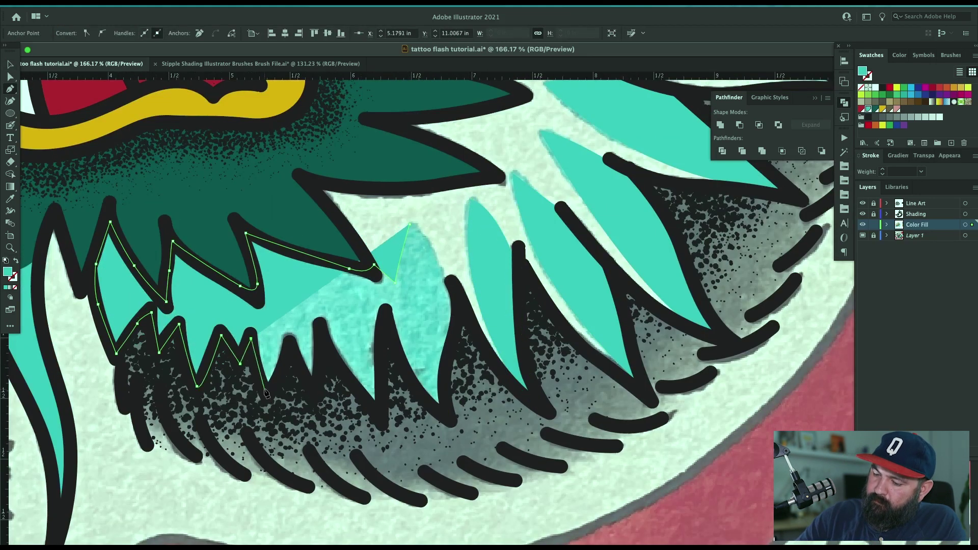
left_click(446, 425)
left_click_drag(452, 318, 451, 288)
left_click(410, 224)
key("super+shift+a")
Fill the spiky crest on top of the snout in light teal with the Blob Brush, deleting its inner contours.
key("v")
key("super+minus")
key("super+minus")
key("super+minus")
key("super+minus")
left_click_drag(591, 109, 556, 176)
key("z")
left_click_drag(236, 316, 179, 332)
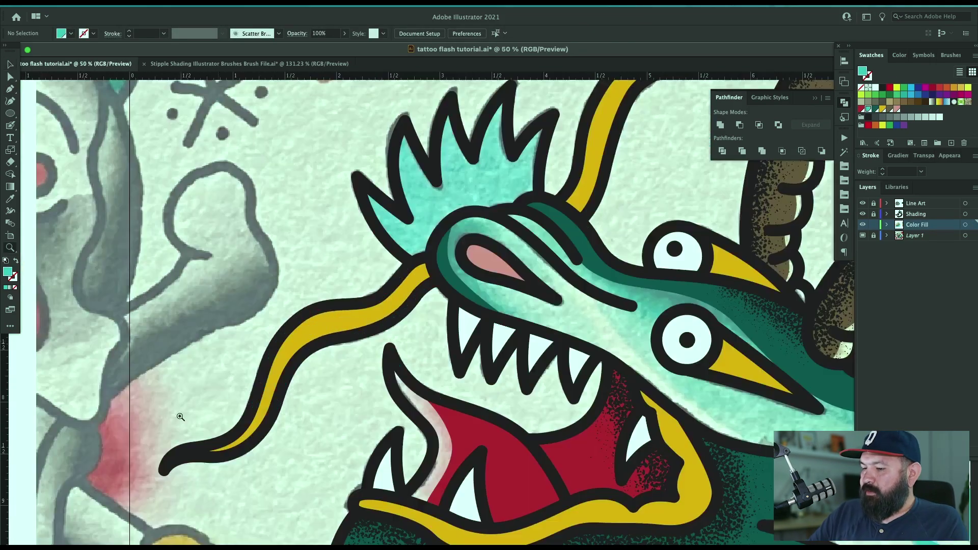
left_click_drag(565, 92, 352, 328)
mouse_move(580, 321)
left_mouse_down()
mouse_move(498, 402)
mouse_move(524, 300)
left_mouse_up()
key("shift+b")
left_click_drag(202, 270, 209, 360)
key("super+z")
mouse_move(199, 254)
left_mouse_down()
mouse_move(248, 350)
mouse_move(292, 379)
mouse_move(322, 365)
left_mouse_up()
mouse_move(200, 255)
left_mouse_down()
mouse_move(276, 307)
mouse_move(267, 140)
mouse_move(344, 251)
mouse_move(357, 109)
mouse_move(423, 219)
mouse_move(447, 125)
left_mouse_up()
scroll(420, 232, "up", 2)
mouse_move(407, 238)
left_mouse_down()
mouse_move(450, 139)
mouse_move(457, 237)
mouse_move(488, 242)
mouse_move(526, 194)
mouse_move(503, 311)
mouse_move(461, 334)
mouse_move(389, 335)
mouse_move(334, 360)
mouse_move(296, 423)
mouse_move(291, 340)
left_mouse_up()
key("q")
key("Delete")
key("Delete")
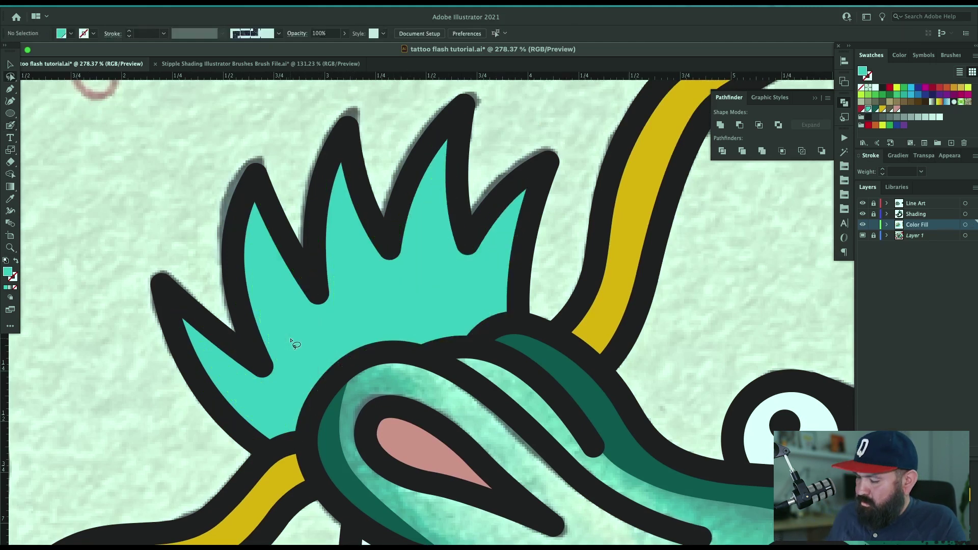
Fill the snout around the nostril in light teal with the Blob Brush, deleting its inner contour, and send the fill to the back.
mouse_move(665, 435)
left_mouse_down()
mouse_move(485, 338)
mouse_move(421, 242)
left_mouse_up()
left_click_drag(727, 449, 639, 394)
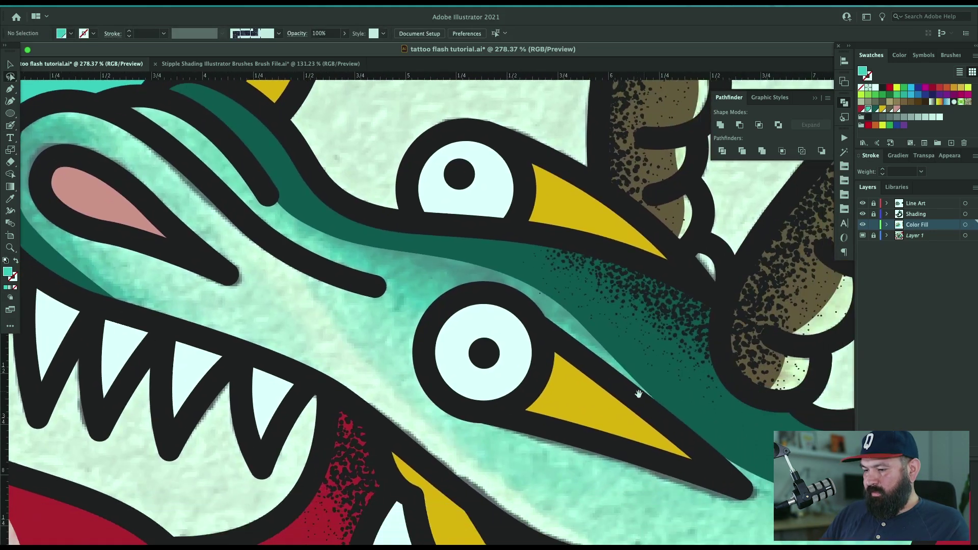
key("super+minus")
key("shift+b")
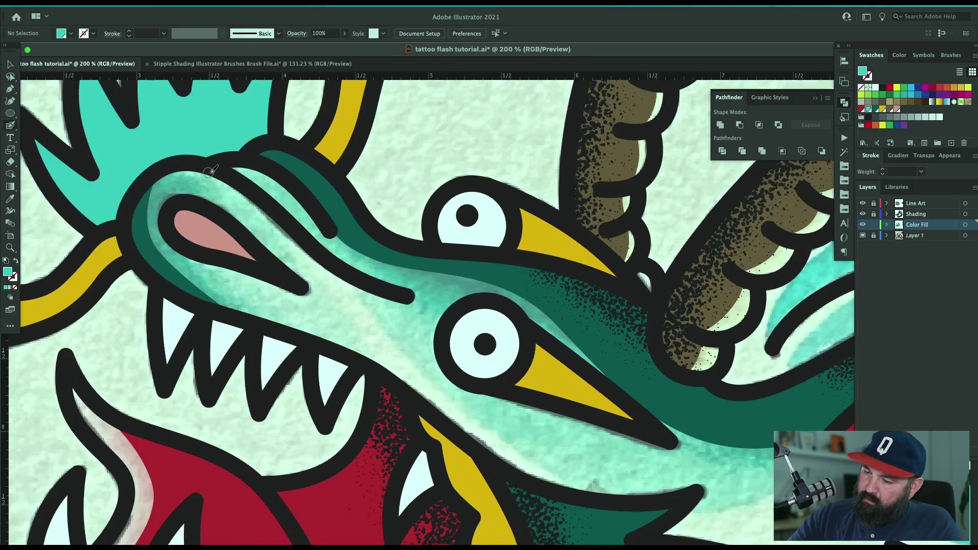
mouse_move(200, 169)
left_mouse_down()
mouse_move(240, 194)
mouse_move(287, 250)
mouse_move(329, 323)
mouse_move(285, 320)
mouse_move(207, 290)
mouse_move(142, 206)
mouse_move(177, 176)
mouse_move(201, 170)
left_mouse_up()
key("q")
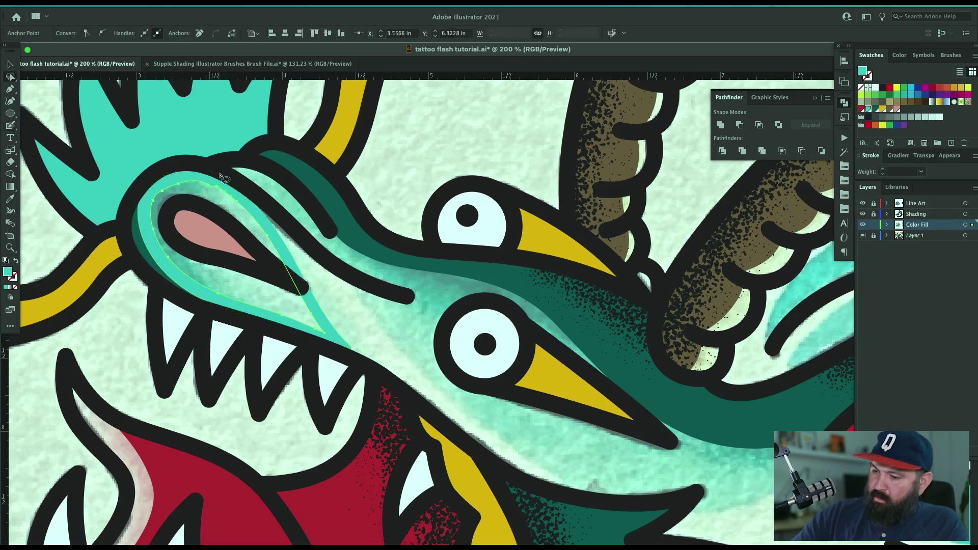
key("Delete")
key("Delete")
left_click(219, 197)
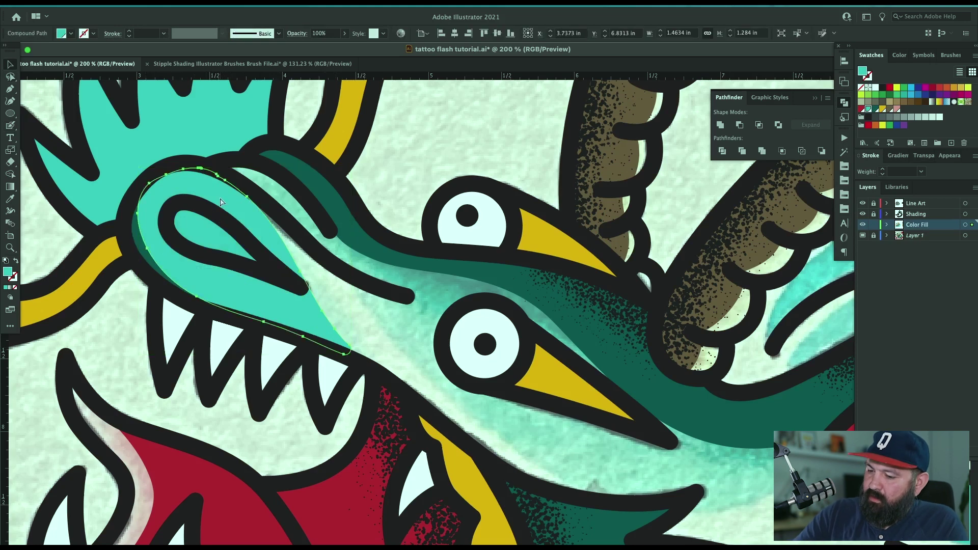
key("super+shift+[")
key("super+shift+a")
Outline the face area from the brow ridge past the eyes to the ear in light teal with the Blob Brush.
left_click_drag(573, 397, 491, 390)
key("shift+b")
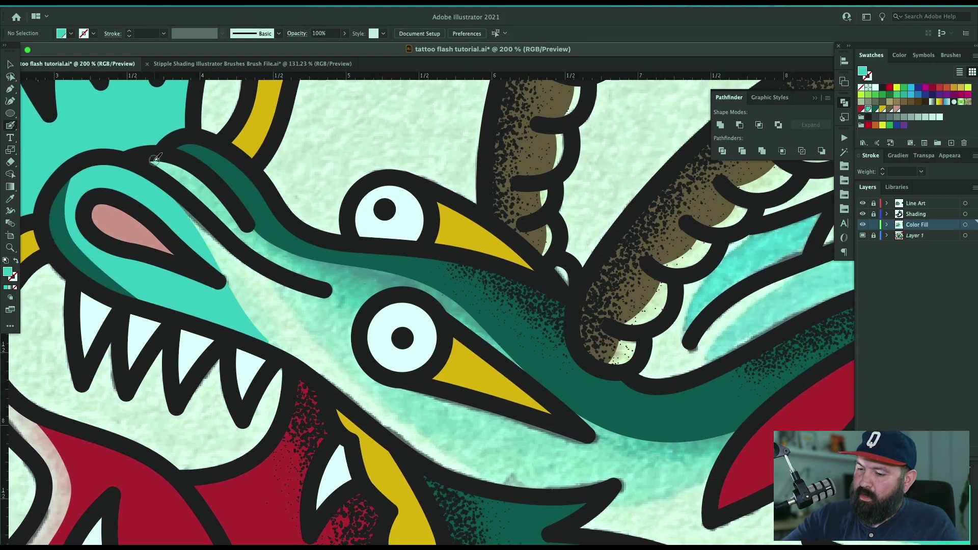
mouse_move(171, 159)
left_mouse_down()
mouse_move(395, 398)
mouse_move(474, 452)
mouse_move(566, 486)
mouse_move(601, 480)
mouse_move(594, 496)
left_mouse_up()
left_click_drag(682, 473, 677, 375)
mouse_move(595, 398)
left_mouse_down()
mouse_move(660, 396)
mouse_move(706, 377)
mouse_move(731, 325)
mouse_move(686, 329)
mouse_move(587, 296)
mouse_move(436, 179)
mouse_move(289, 138)
mouse_move(317, 244)
mouse_move(229, 194)
left_mouse_up()
key("super+shift+a")
Delete the inner contour of the face outline to fill it, and send the light teal shape to the back.
key("q")
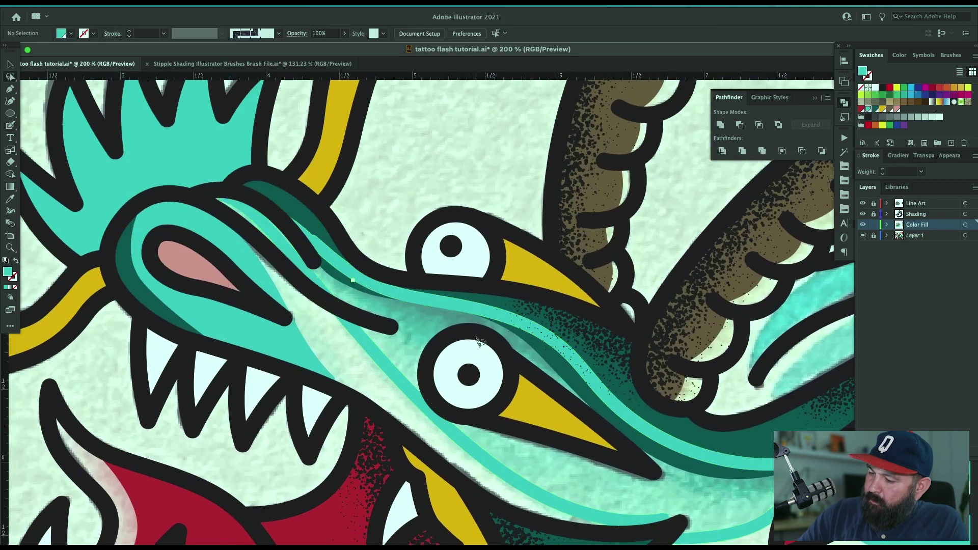
key("q")
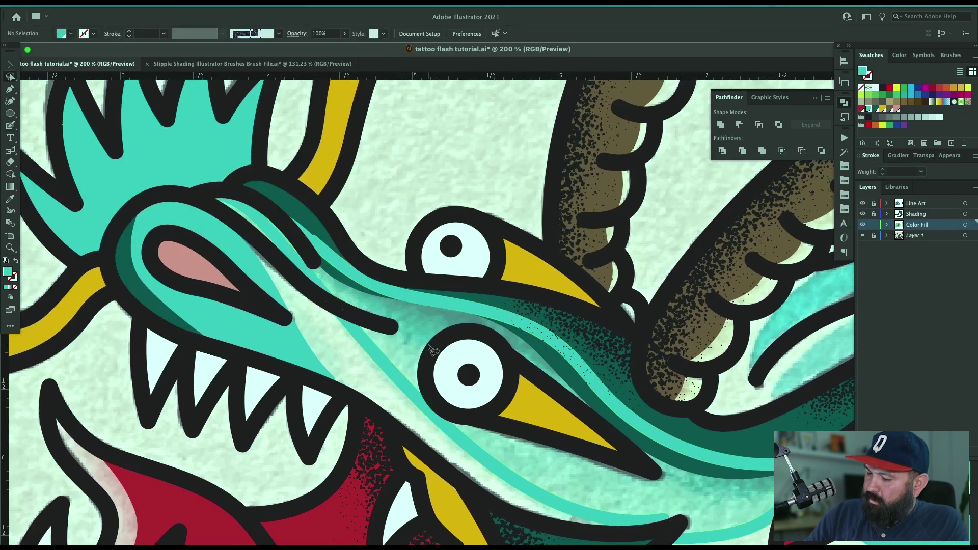
left_click_drag(406, 357, 415, 319)
key("Delete")
key("v")
left_click(718, 491)
key("super+shift+bracketleft")
key("super+shift+a")
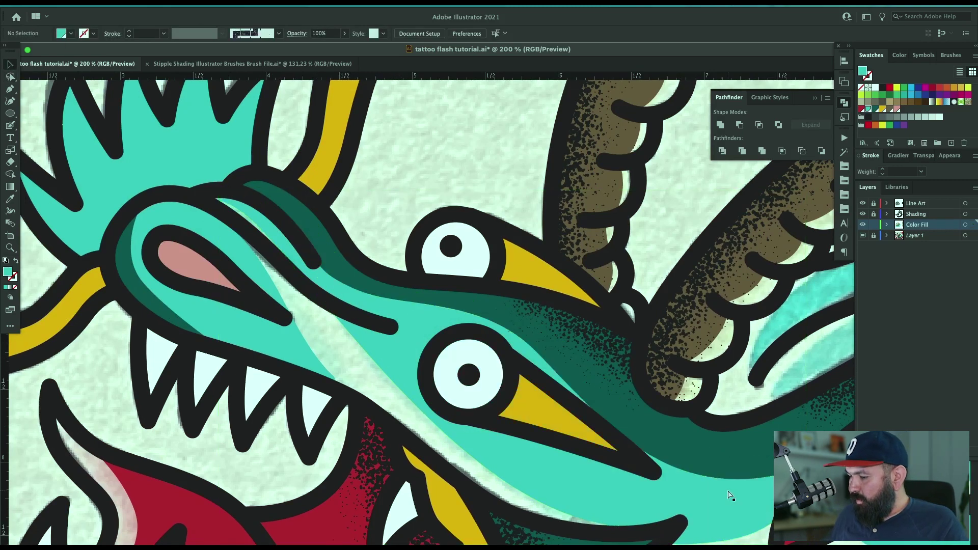
Hide the Layer 1 reference and review the coloured dragon as a whole.
key("super+minus")
key("super+minus")
key("super+minus")
key("super+minus")
scroll(728, 491, "right", 3)
scroll(727, 490, "down", 2)
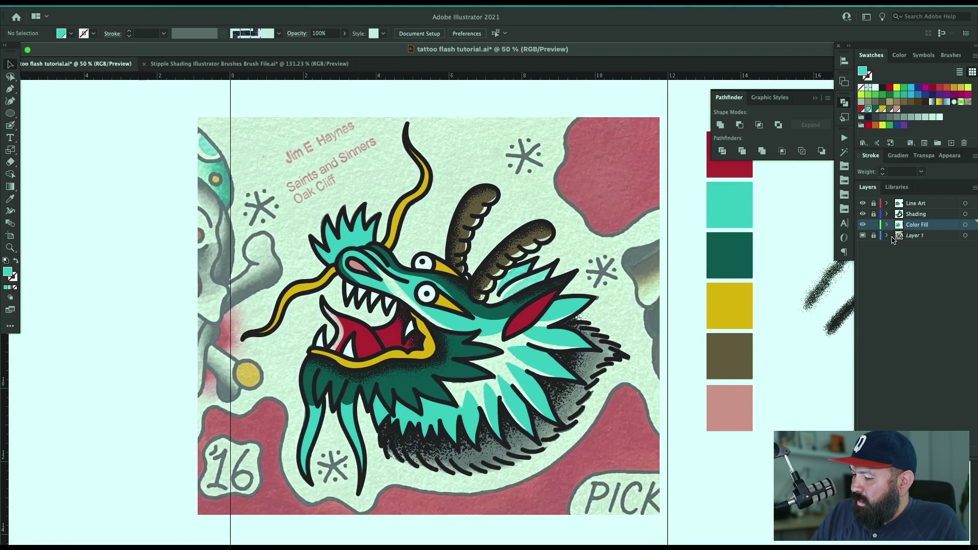
left_click(863, 235)
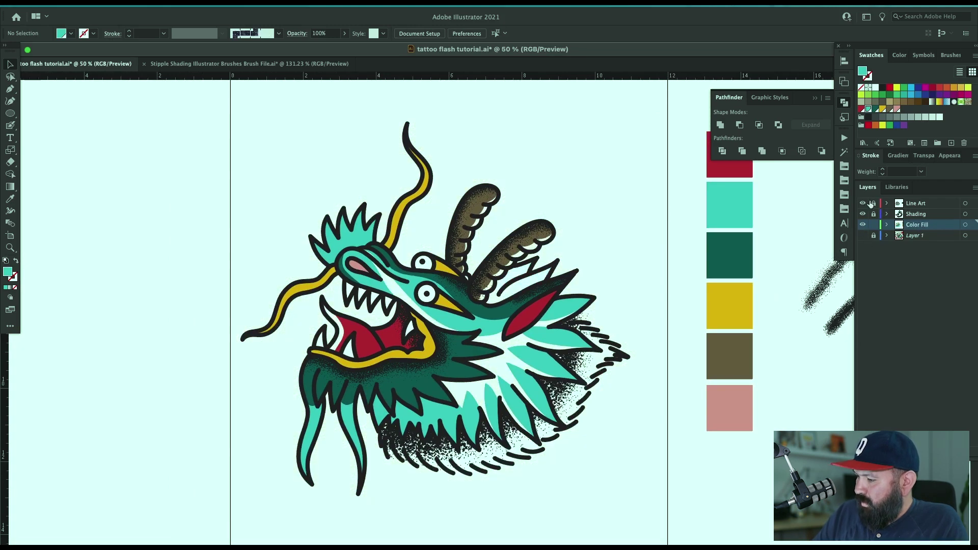
Show Layer 1 again and hide the Line Art, Shading and Color Fill layers.
key("ctrl+y")
left_click(863, 235)
key("ctrl+y")
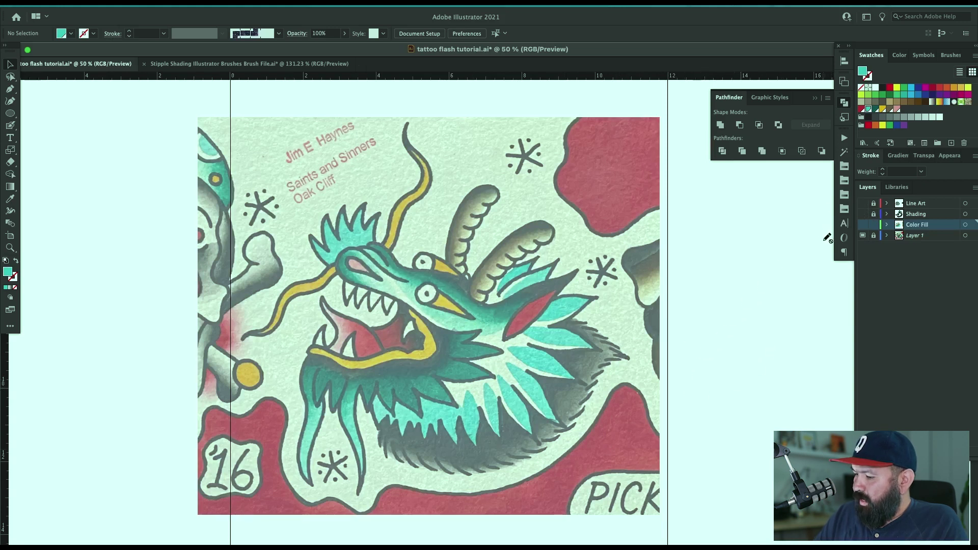
Turn off the Template option of Layer 1, then sample the reference's grey mane shading into a small square and cut it.
left_click(945, 237)
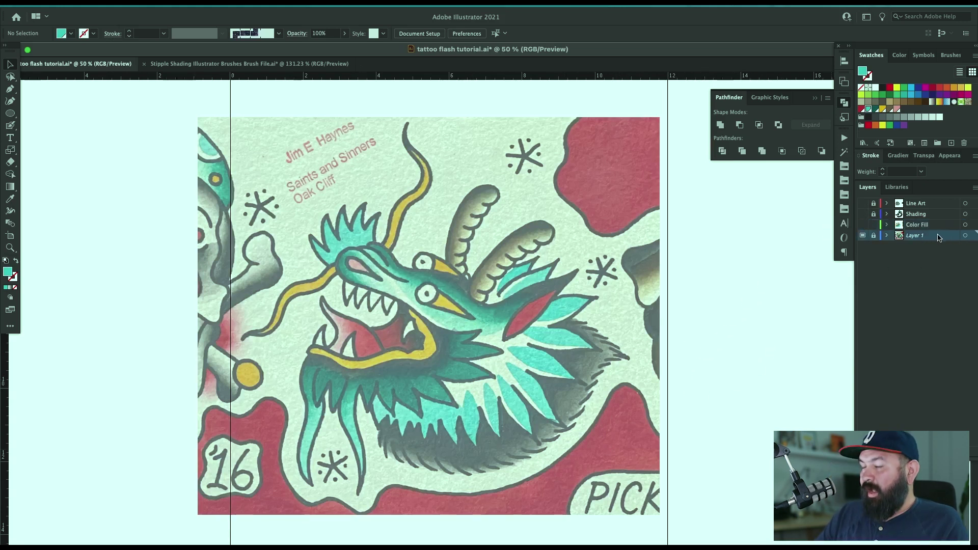
double_click(946, 238)
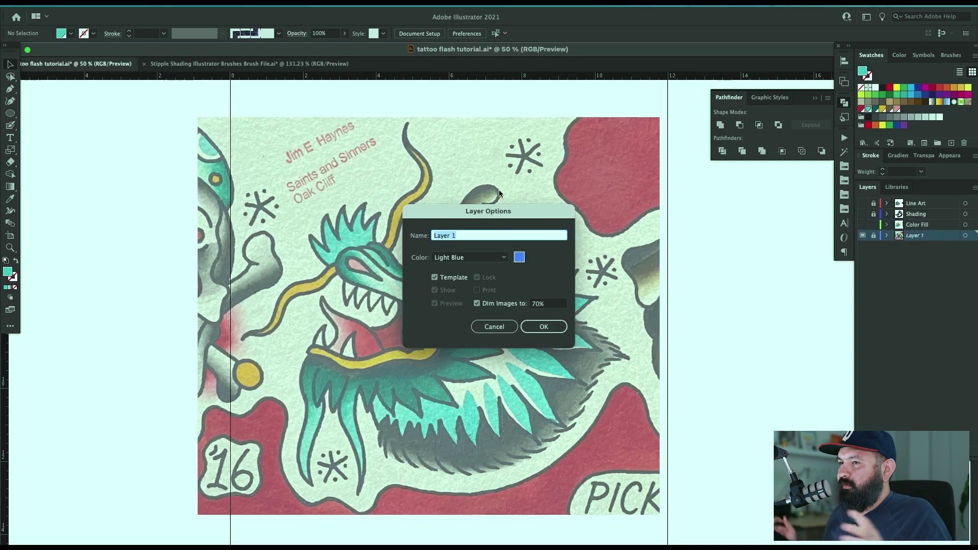
left_click(455, 280)
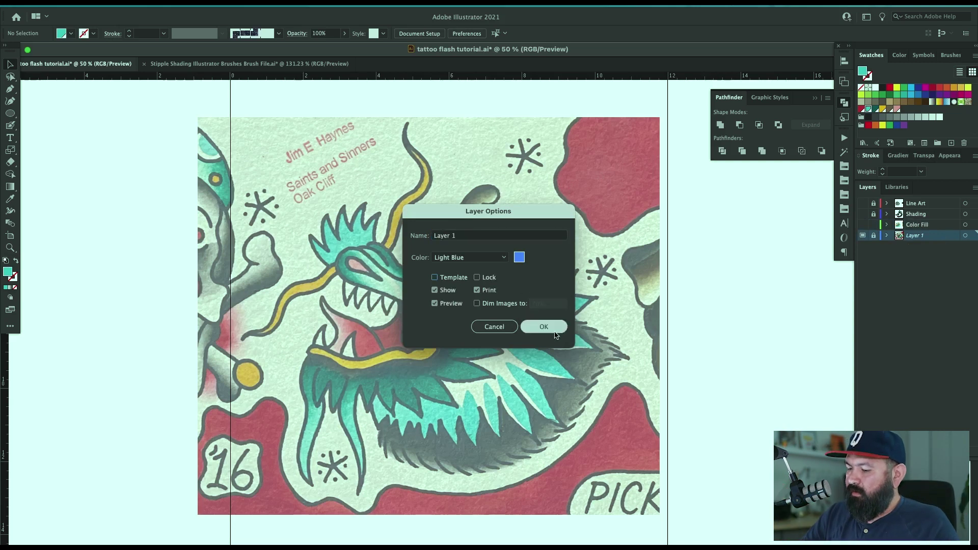
left_click(544, 327)
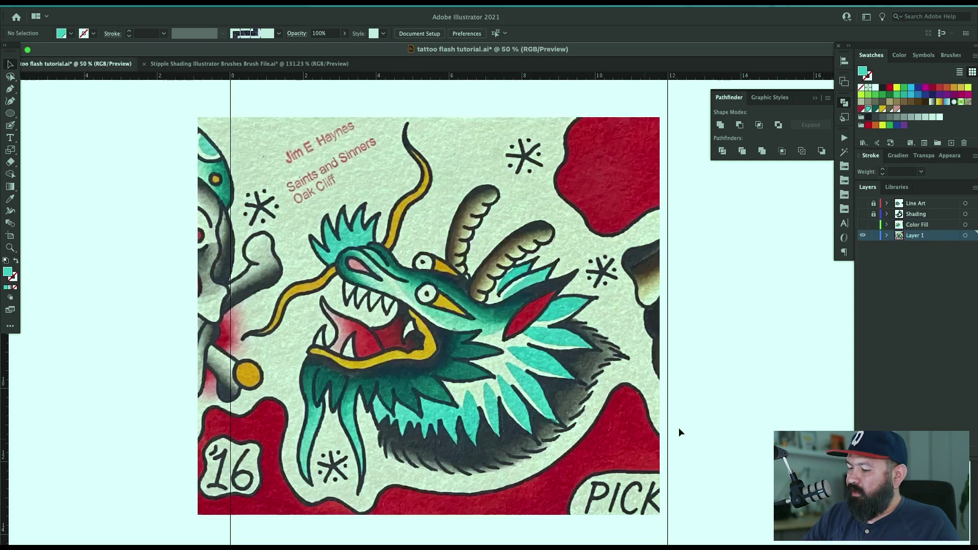
left_click(609, 348)
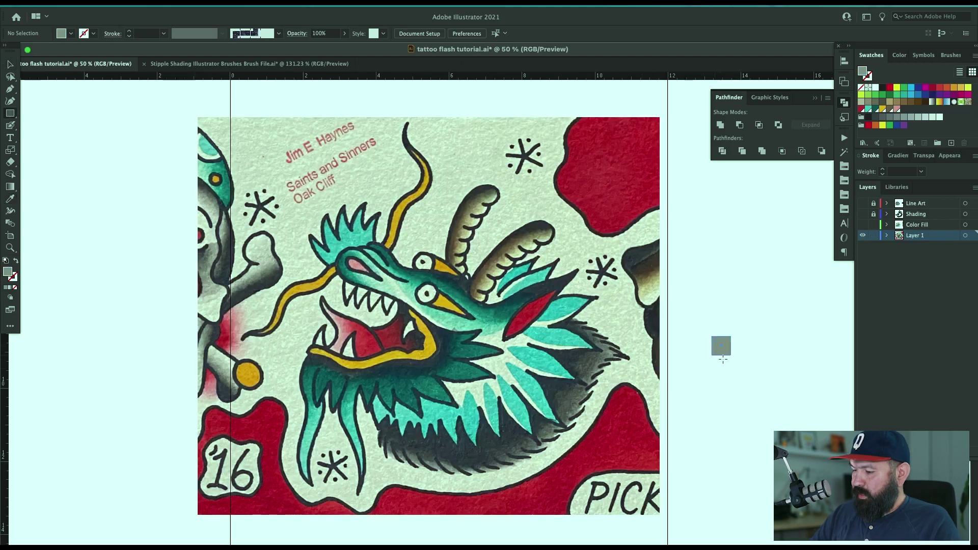
key("v")
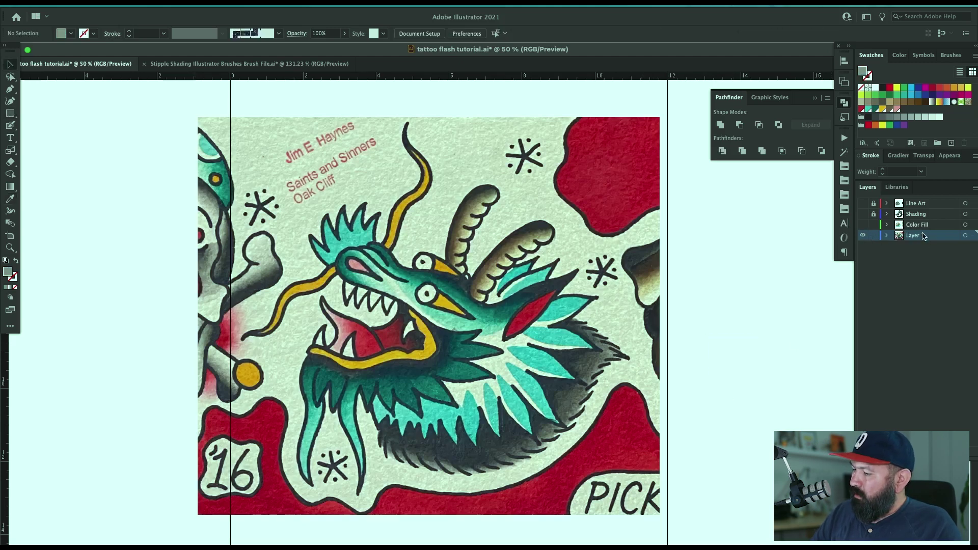
Turn Layer 1 back into a template and show the other layers again.
double_click(948, 241)
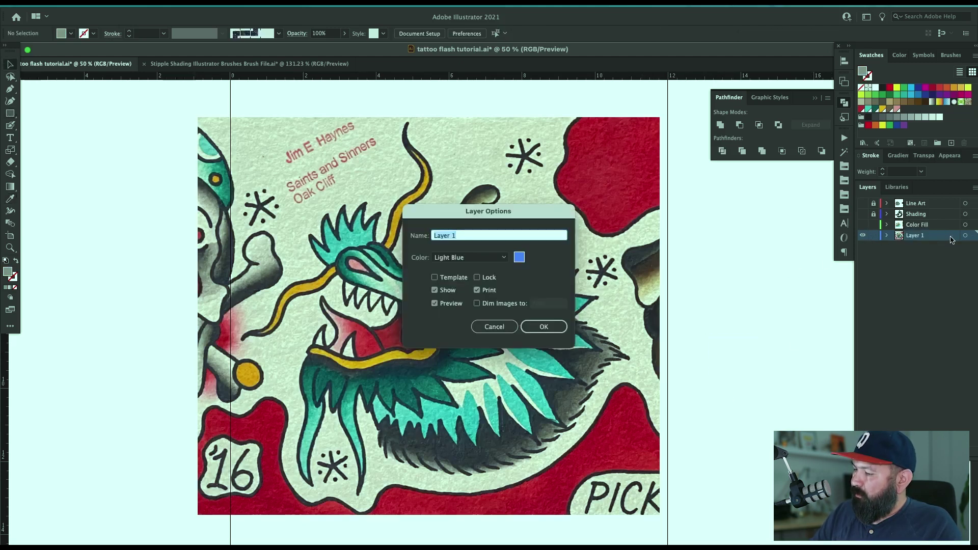
left_click(461, 281)
left_click(552, 328)
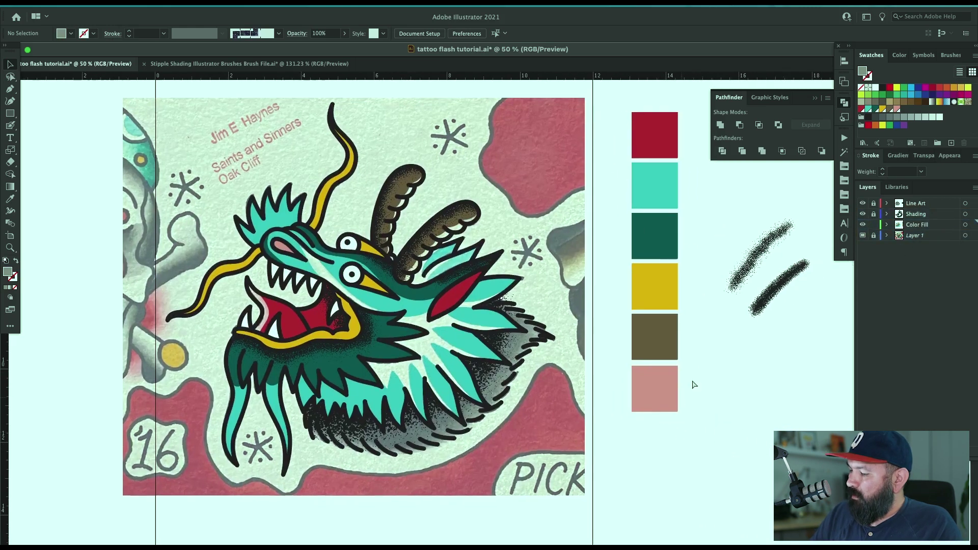
Paste the grey square on the Color Fill layer, place it under the pink palette square and scale it to about 1.2 in.
key("super+v")
left_click_drag(495, 330, 674, 426)
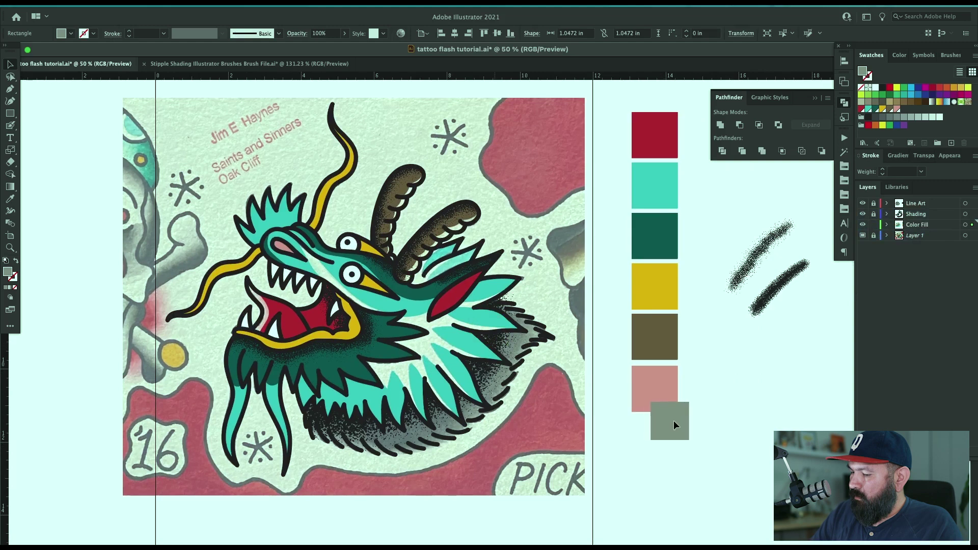
key("s")
left_click_drag(703, 357, 713, 348)
key("v")
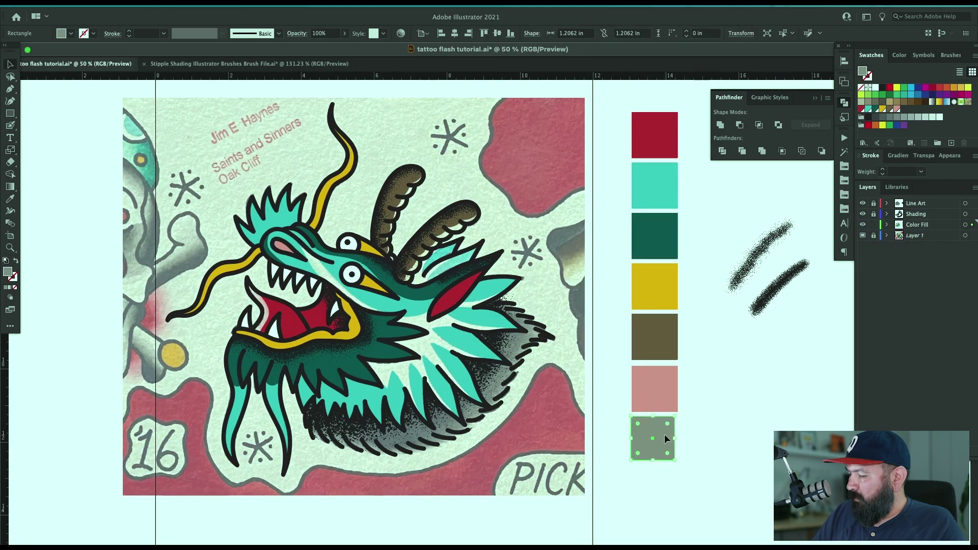
left_click(667, 437)
left_click(709, 412)
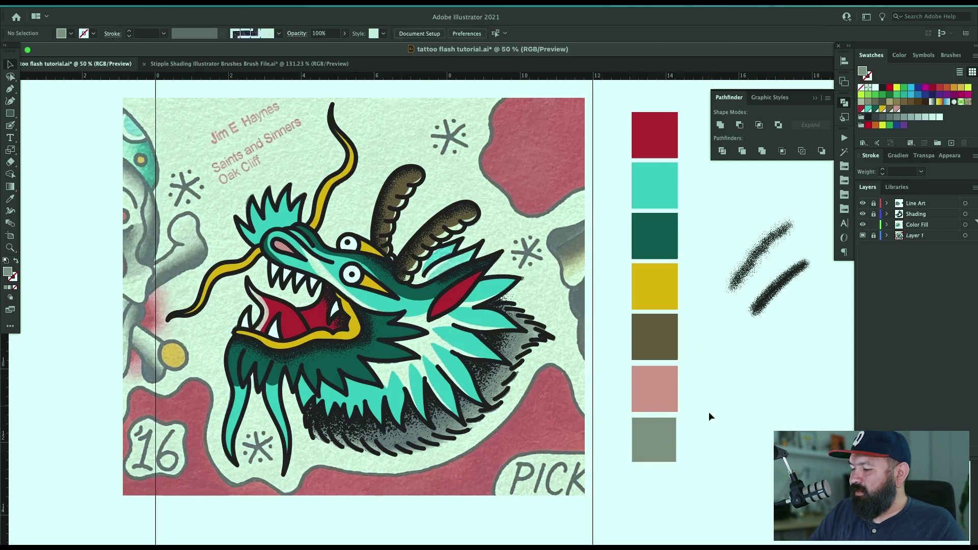
left_click(670, 434)
left_click(752, 425)
Outline the stippled mane area behind the neck feathers in grey with the Blob Brush.
key("z")
left_click_drag(333, 415, 489, 397)
left_click_drag(611, 371, 469, 228)
key("b")
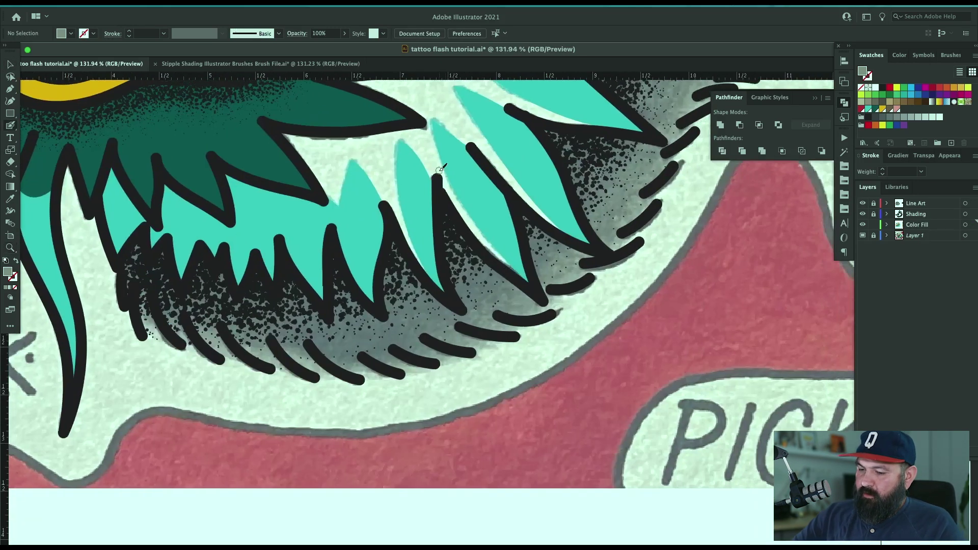
mouse_move(130, 254)
left_mouse_down()
mouse_move(191, 341)
mouse_move(347, 377)
mouse_move(599, 260)
mouse_move(678, 152)
left_mouse_up()
mouse_move(614, 306)
left_mouse_down()
mouse_move(632, 161)
mouse_move(492, 208)
mouse_move(245, 411)
mouse_move(68, 399)
left_mouse_up()
Delete the inner contour of the grey mane outline to fill it, and send the shape behind the teal feathers.
key("a")
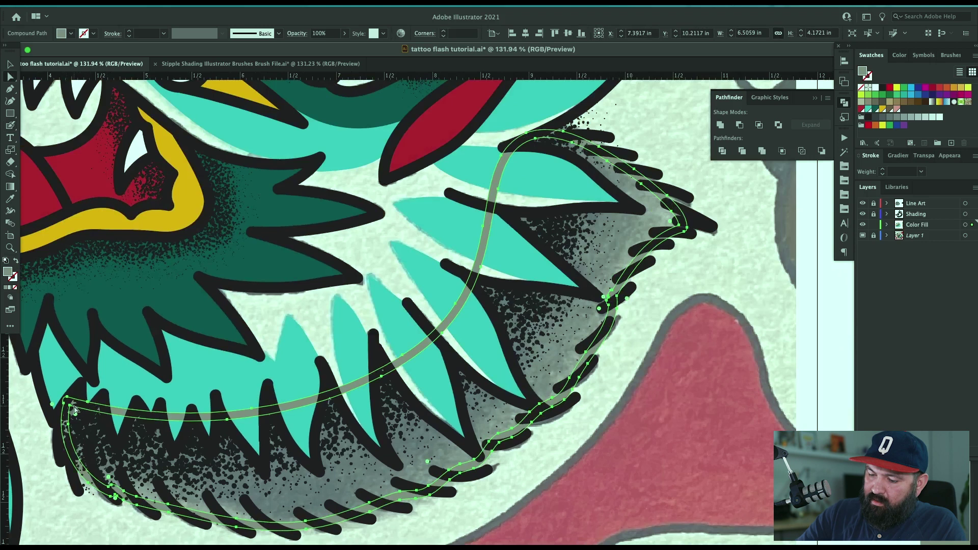
left_click(642, 185)
left_click(655, 177)
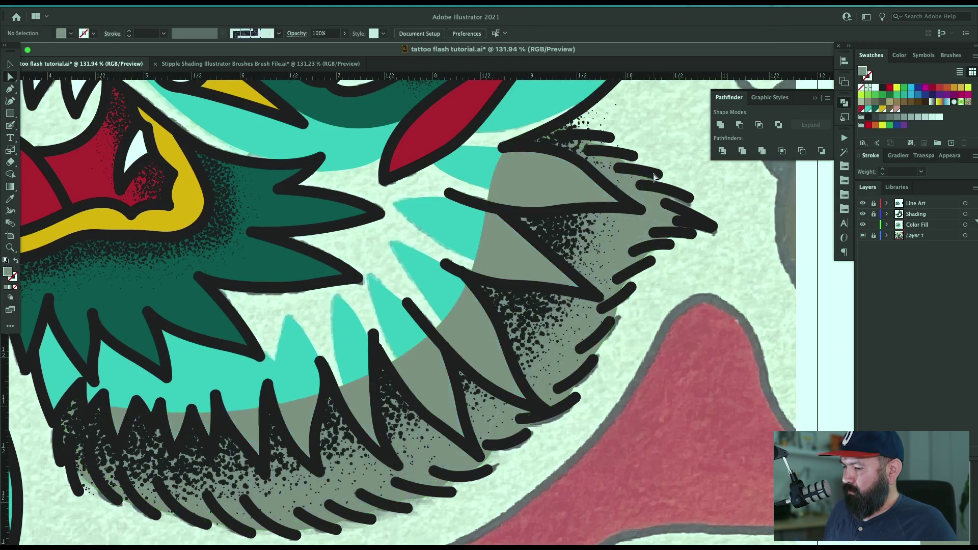
key("v")
left_click(637, 213)
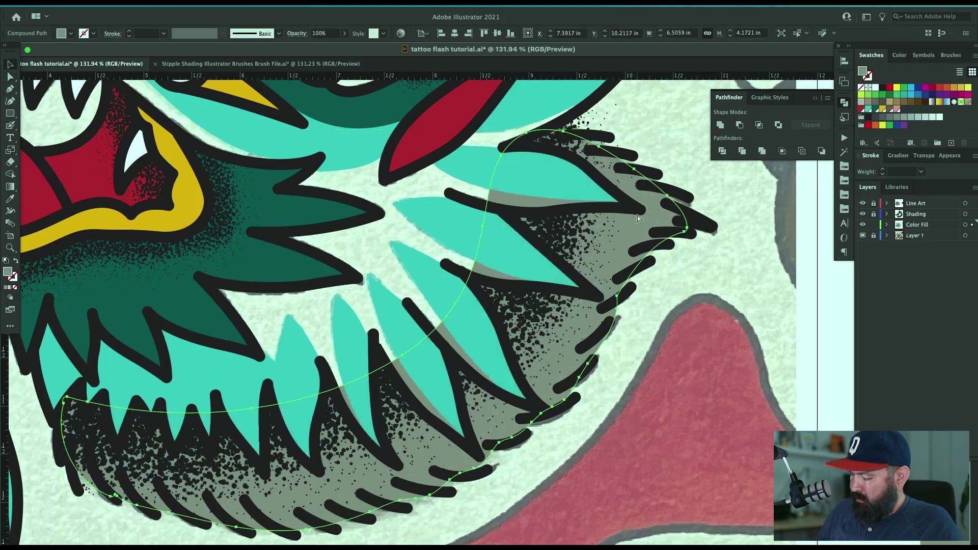
Pick up the tooth's white and start a Blob Brush outline of the pale face band from the snout along the jaw to the neck.
key("ctrl+shift+a")
left_click_drag(518, 263, 653, 399)
key("a")
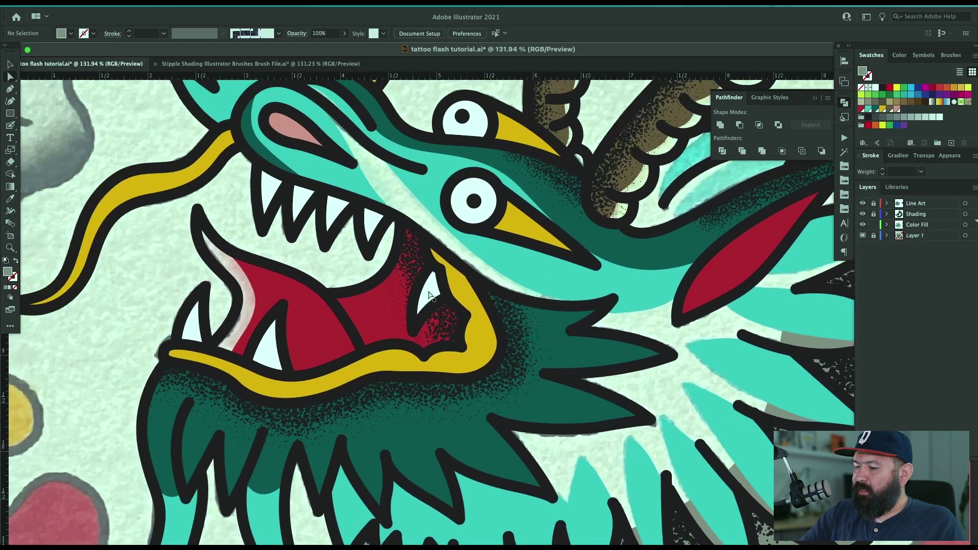
left_click(433, 290)
key("shift+b")
left_click_drag(480, 271, 382, 373)
key("ctrl+shift+a")
mouse_move(235, 212)
left_mouse_down()
mouse_move(281, 288)
mouse_move(330, 326)
left_mouse_up()
mouse_move(393, 371)
left_mouse_down()
mouse_move(484, 442)
mouse_move(693, 175)
mouse_move(558, 270)
mouse_move(489, 352)
mouse_move(591, 375)
mouse_move(671, 355)
left_mouse_up()
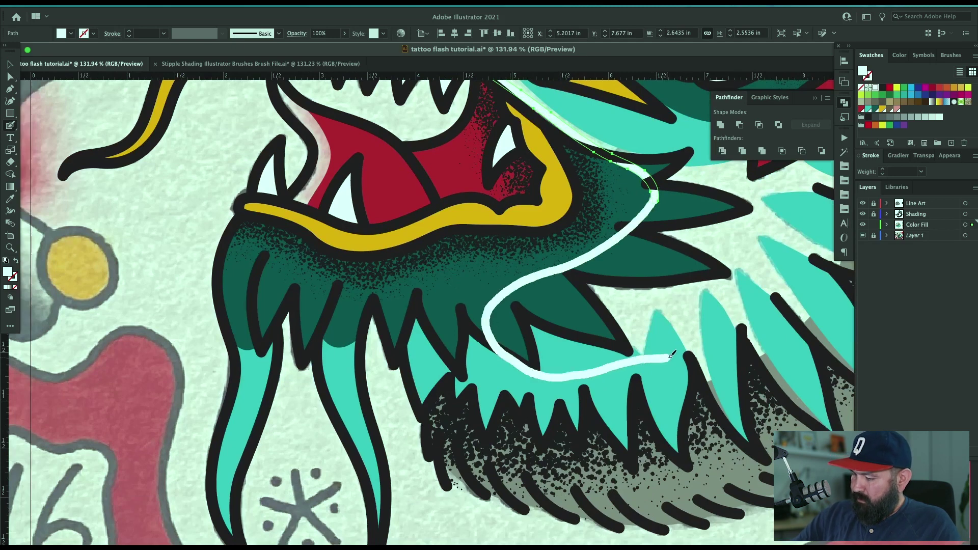
Continue the white outline around the neck feather tips and back over the ear and brow to close it at the snout.
mouse_move(734, 415)
left_mouse_down()
mouse_move(591, 458)
mouse_move(593, 493)
mouse_move(598, 400)
left_mouse_up()
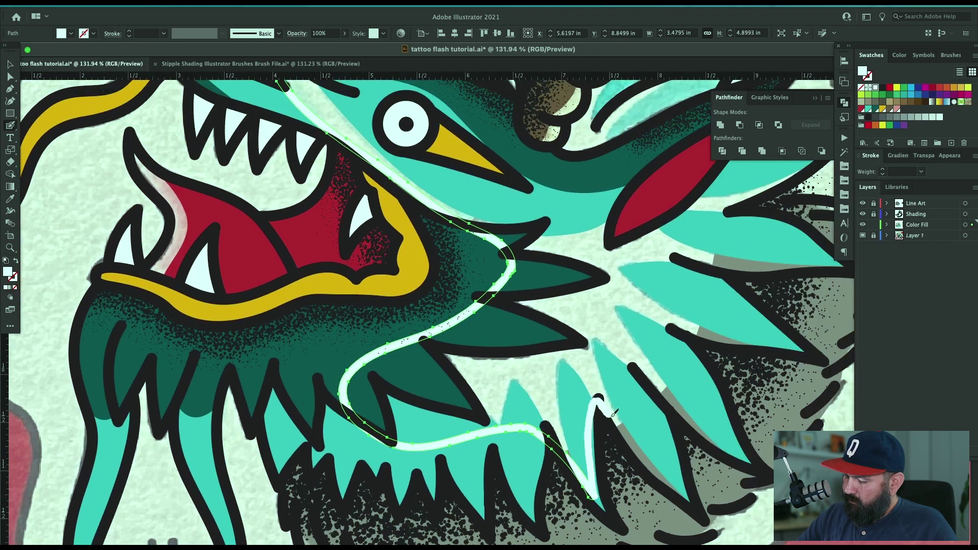
mouse_move(634, 440)
left_mouse_down()
mouse_move(677, 492)
mouse_move(669, 424)
left_mouse_up()
mouse_move(726, 445)
left_mouse_down()
mouse_move(683, 360)
mouse_move(691, 333)
mouse_move(732, 337)
mouse_move(703, 275)
mouse_move(810, 249)
left_mouse_up()
left_click_drag(781, 307, 715, 342)
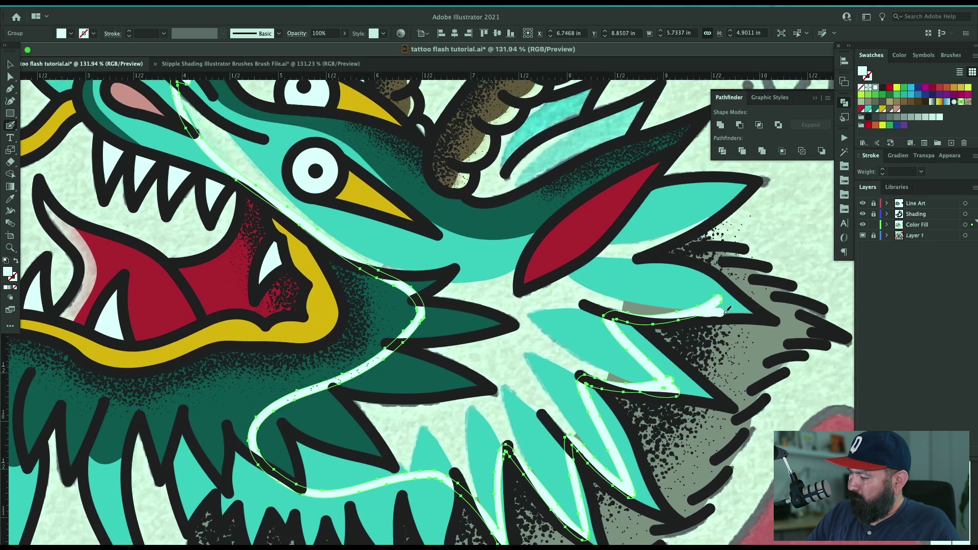
mouse_move(736, 305)
left_mouse_down()
mouse_move(662, 273)
mouse_move(645, 249)
mouse_move(739, 191)
mouse_move(514, 229)
mouse_move(232, 111)
left_mouse_up()
scroll(235, 112, "up", 5)
scroll(235, 112, "left", 2)
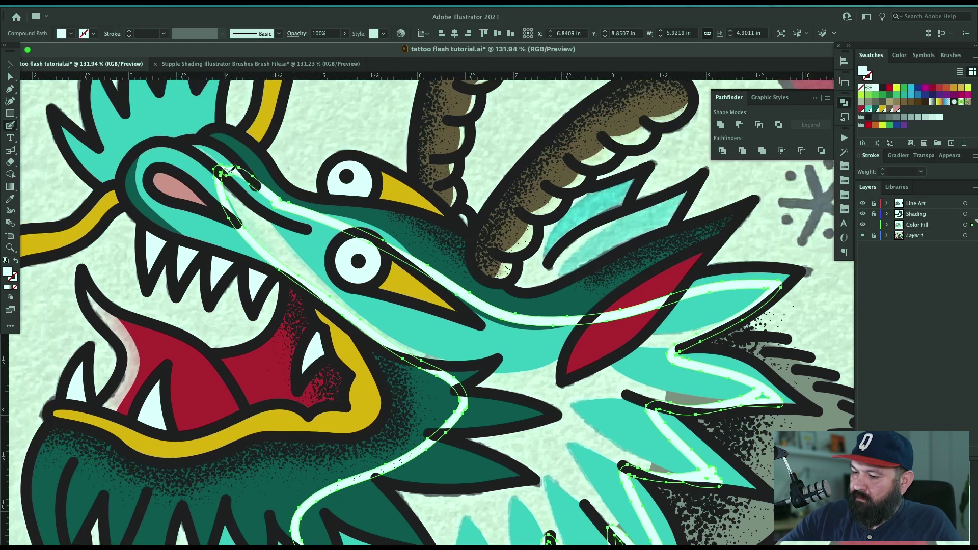
Delete the inner contours of the white face-and-neck outline so that the whole shape is filled.
scroll(567, 357, "down", 2)
scroll(566, 356, "down", 2)
scroll(566, 357, "left", 1)
key("a")
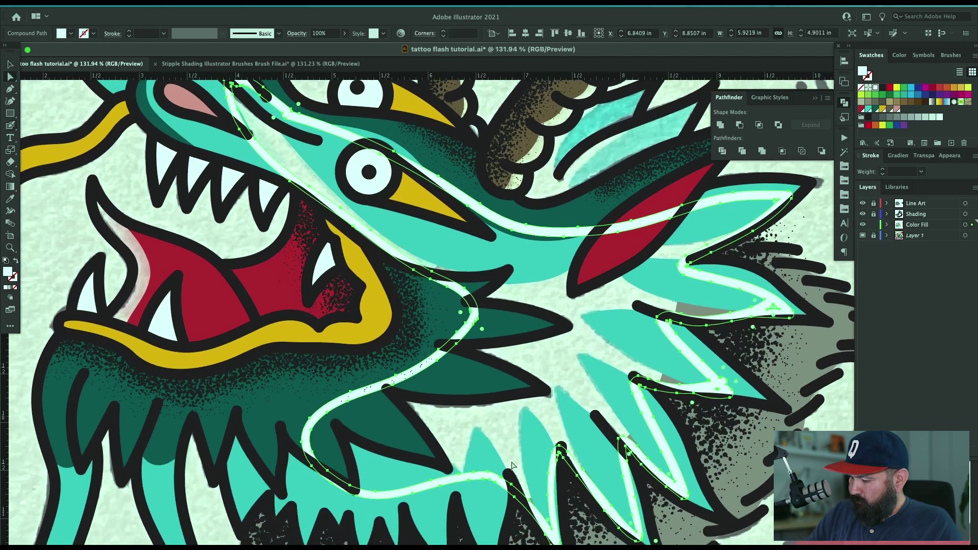
left_click(709, 255)
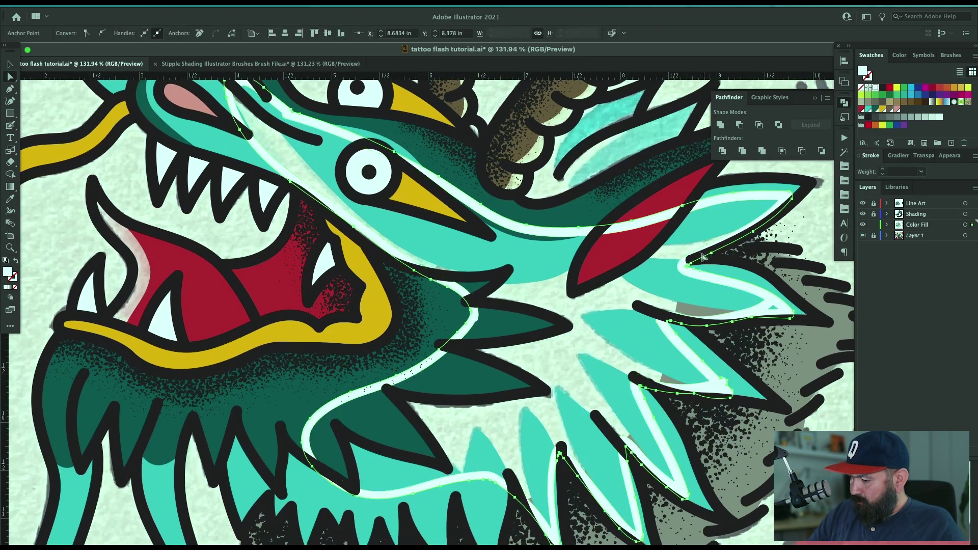
left_click(608, 236)
key("Delete")
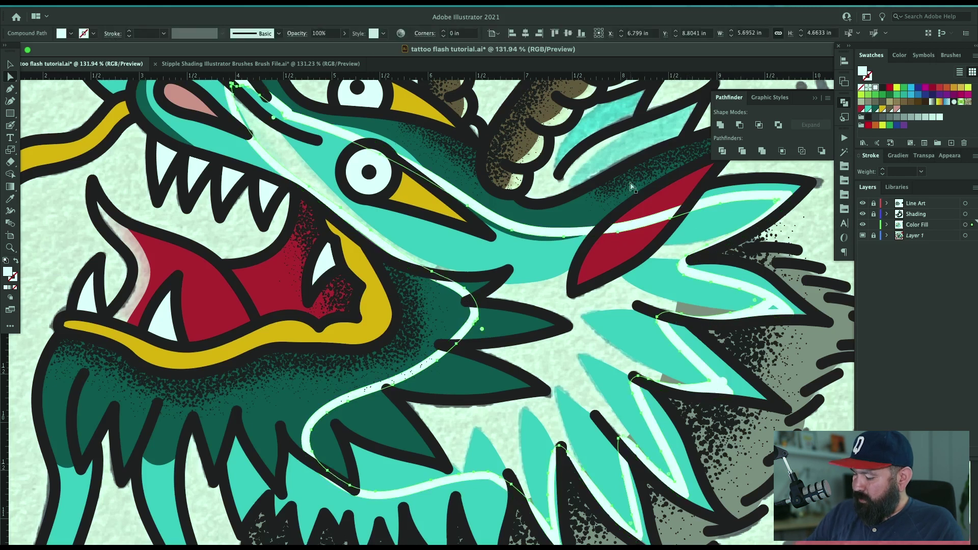
key("Delete")
Cut the white face-and-neck shape and paste it on the Color Fill layer behind the teal, green and red fills.
left_click(608, 325)
key("super+[")
key("super+[")
key("super+[")
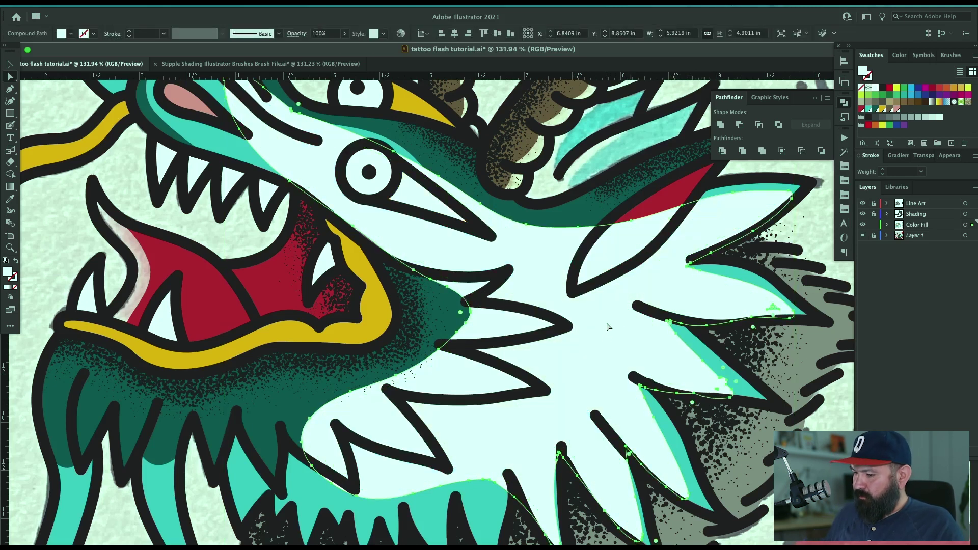
key("Delete")
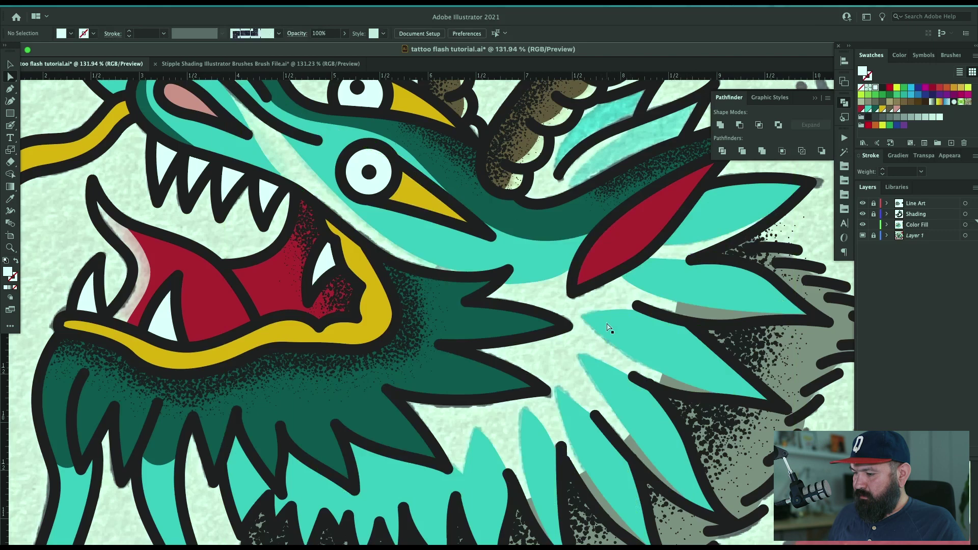
left_click(938, 229)
key("ctrl+f")
key("ctrl+shift+a")
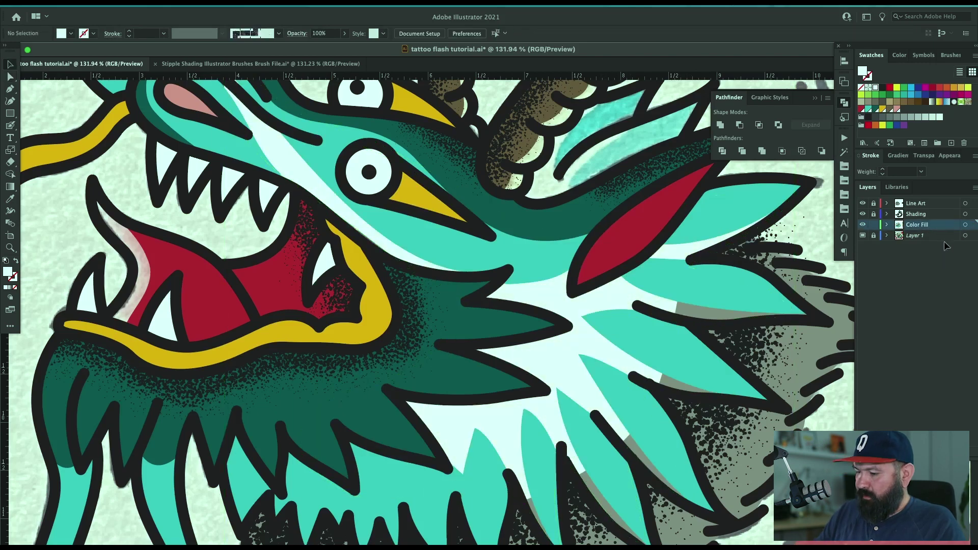
Send the grey mane shape behind the white neck fill.
key("ctrl+minus")
key("ctrl+minus")
left_click_drag(514, 392, 641, 337)
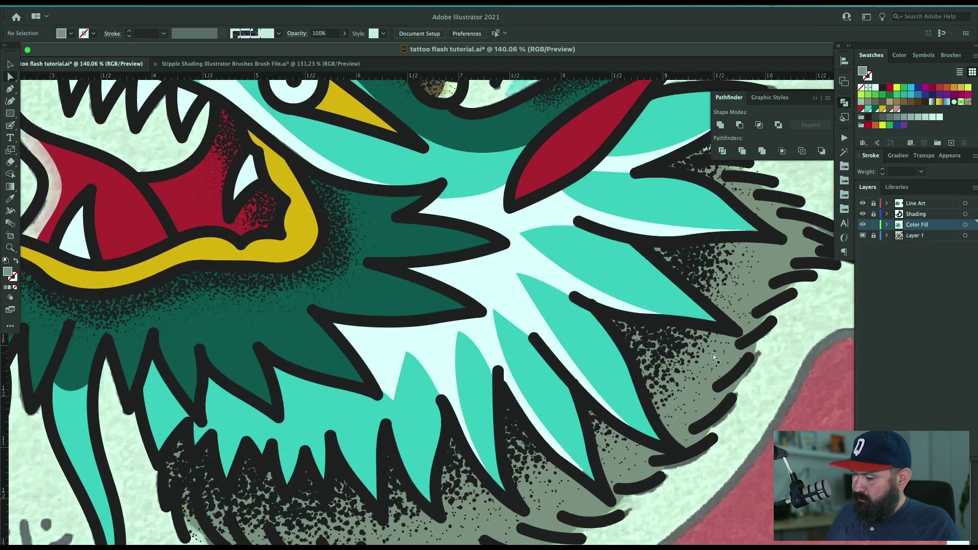
key("v")
Paint the tongue's pale outer edge with the Blob Brush and recolour it with the tooth's white.
key("ctrl+minus")
key("ctrl+minus")
key("ctrl+minus")
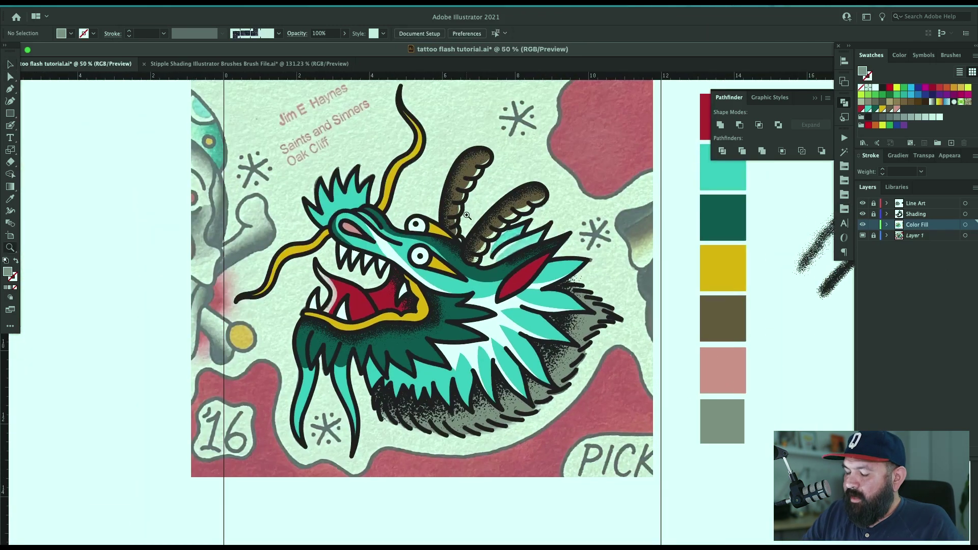
key("b")
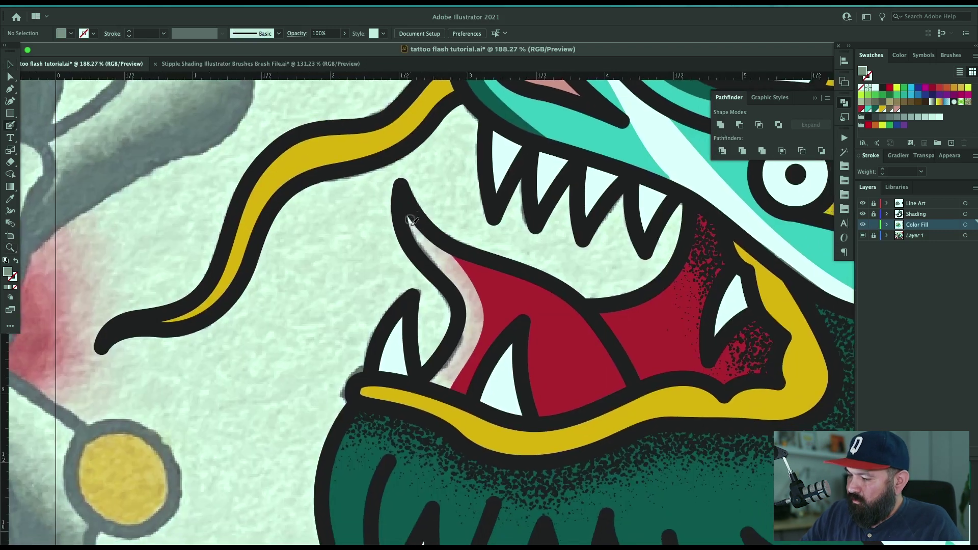
mouse_move(409, 217)
left_mouse_down()
mouse_move(467, 318)
mouse_move(446, 379)
mouse_move(471, 360)
mouse_move(484, 306)
mouse_move(412, 218)
left_mouse_up()
key("i")
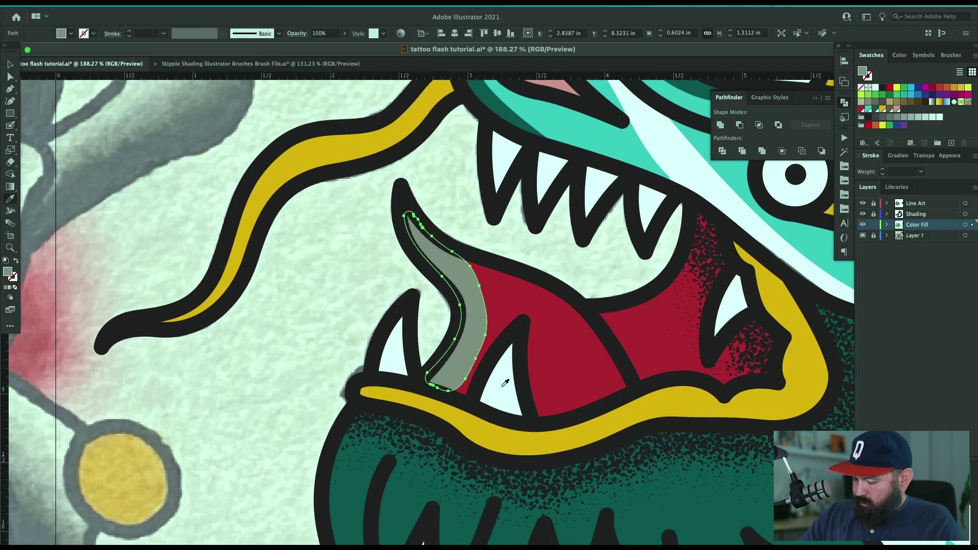
left_click(507, 387)
key("v")
key("super+shift+a")
Paint the scalloped underside of the upright horn white with the Blob Brush and send it behind the brown fill.
left_click_drag(727, 334, 545, 456)
left_click_drag(764, 285, 532, 443)
mouse_move(669, 82)
left_mouse_down()
mouse_move(628, 127)
mouse_move(608, 130)
mouse_move(586, 153)
mouse_move(553, 156)
mouse_move(560, 173)
mouse_move(525, 201)
mouse_move(487, 301)
left_mouse_up()
key("b")
mouse_move(486, 299)
left_mouse_down()
mouse_move(469, 355)
mouse_move(472, 414)
mouse_move(493, 451)
left_mouse_up()
key("shift+super+bracketleft")
key("shift+super+a")
Paint the scalloped underside of the slanted horn white and send it behind that horn's brown fill.
left_click_drag(728, 315, 687, 305)
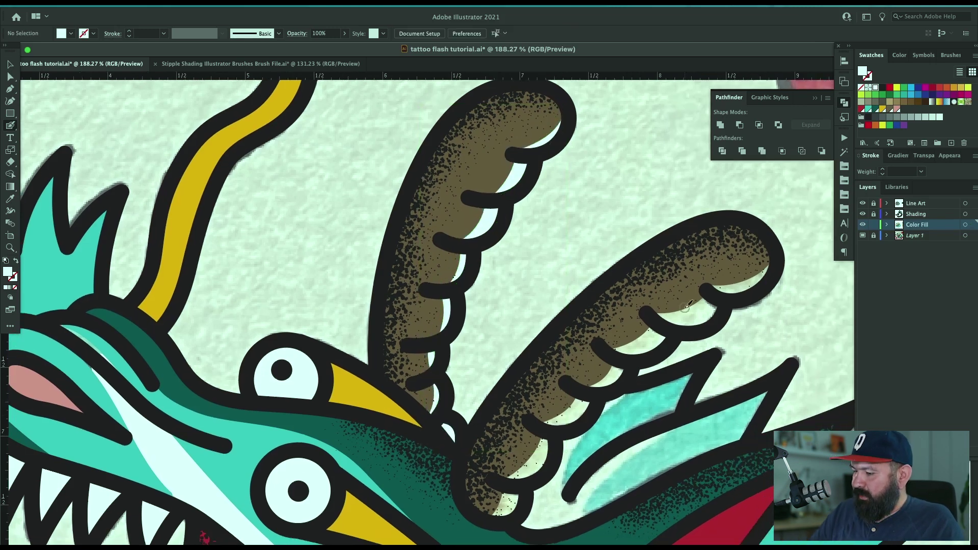
mouse_move(770, 261)
left_mouse_down()
mouse_move(663, 311)
mouse_move(716, 307)
mouse_move(656, 326)
mouse_move(594, 383)
mouse_move(623, 370)
mouse_move(591, 390)
mouse_move(572, 387)
mouse_move(536, 466)
mouse_move(504, 480)
left_mouse_up()
left_click_drag(514, 486, 490, 512)
key("shift+super+bracketleft")
key("v")
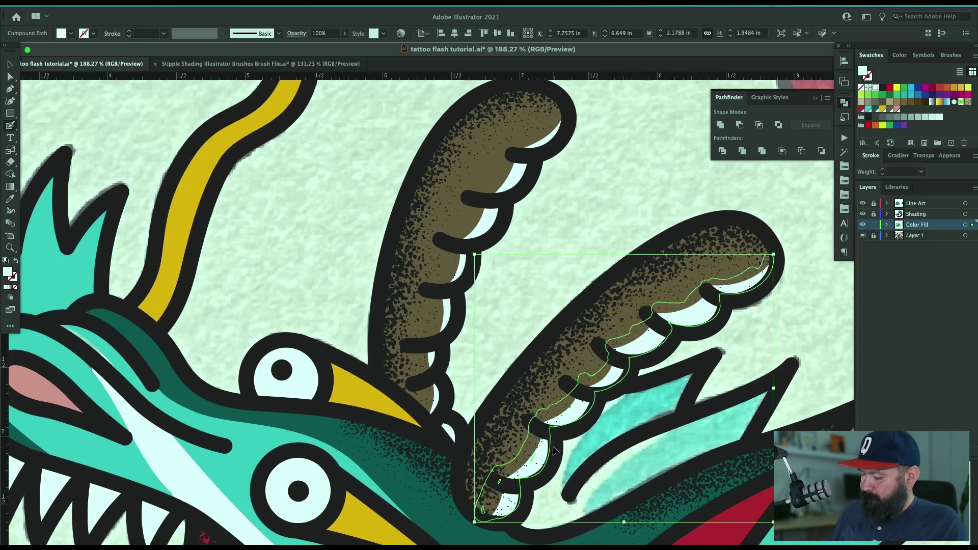
key("shift+super+a")
Hide the Layer 1 template and add a new layer at the very bottom of the layer stack.
key("super+minus")
key("super+minus")
key("super+minus")
key("super+minus")
left_click(863, 235)
key("super+l")
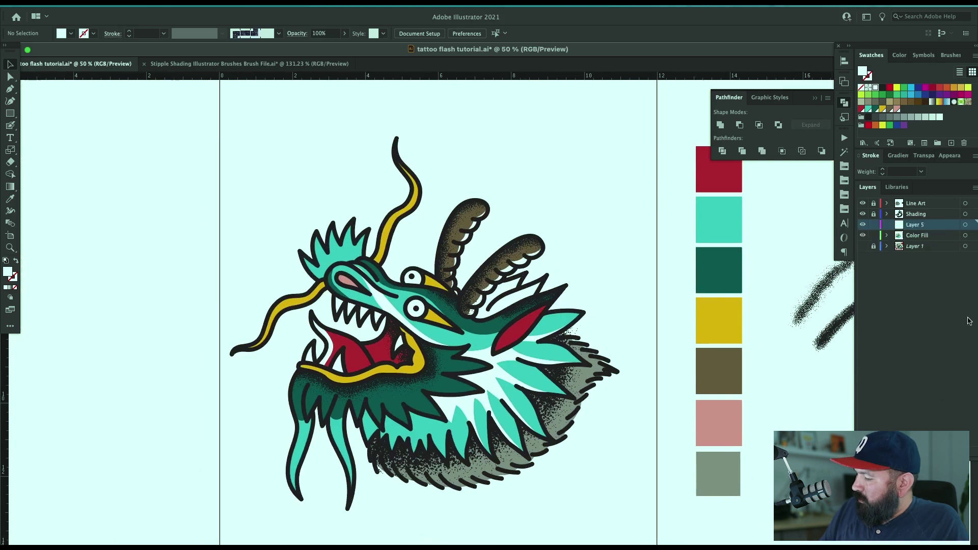
left_click_drag(954, 228, 950, 258)
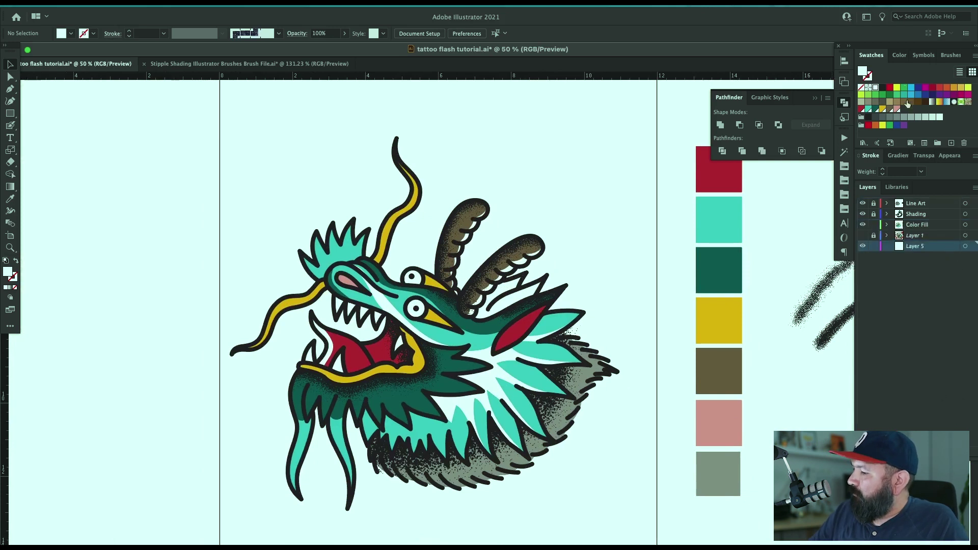
Draw a bright green background rectangle about 11.5 by 12.1 in behind the dragon on the new bottom layer.
left_click(876, 95)
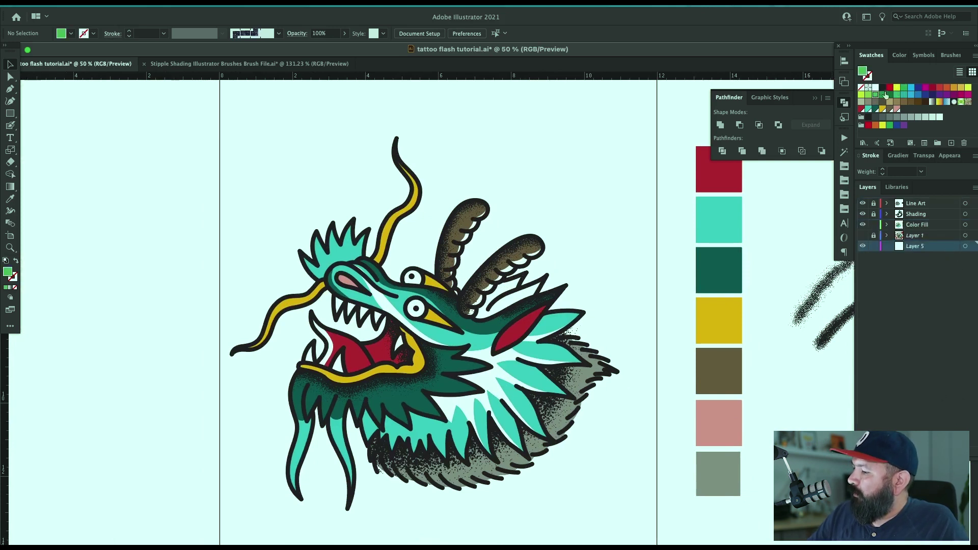
scroll(628, 374, "down", 1)
key("m")
left_click_drag(648, 98, 224, 531)
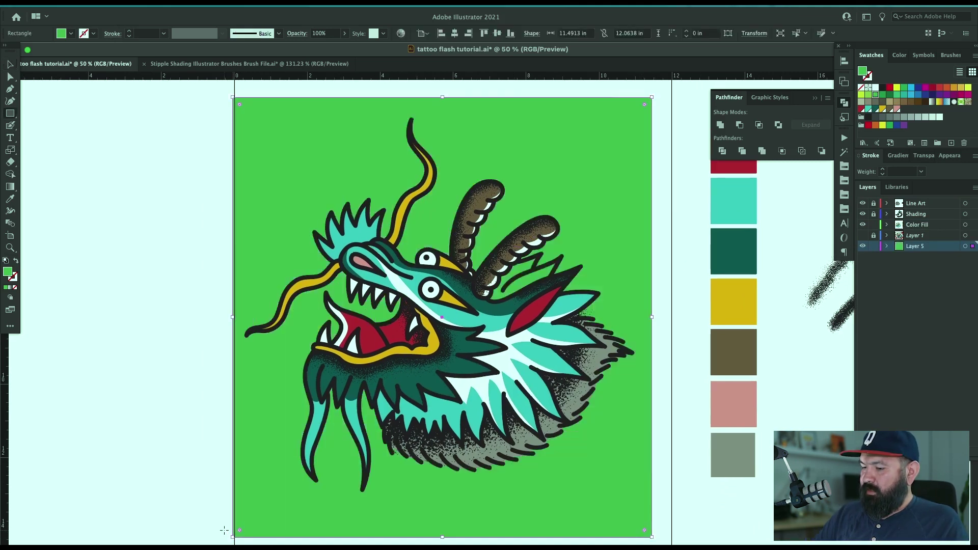
Hide the green background layer and show the Layer 1 template again.
scroll(543, 269, "up", 5)
key("v")
key("a")
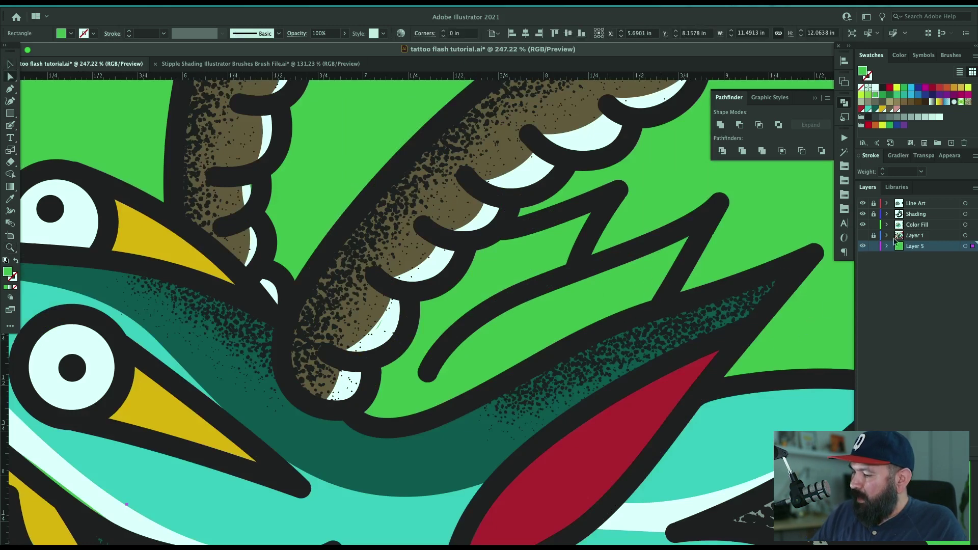
left_click(863, 246)
left_click(865, 236)
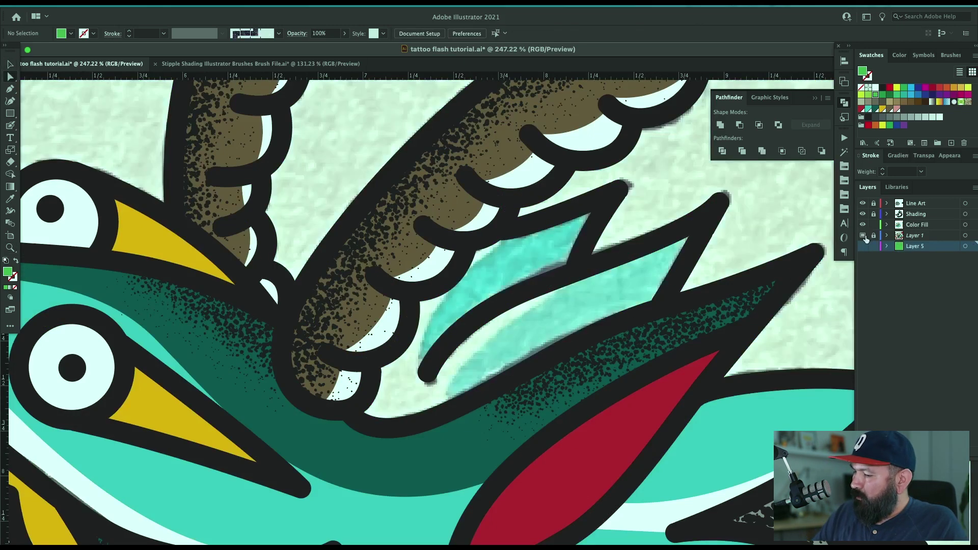
Fill the lower small feather above the ear with a teal Pen tool shape on the Color Fill layer.
scroll(774, 403, "left", 2)
key("p")
left_click(465, 398)
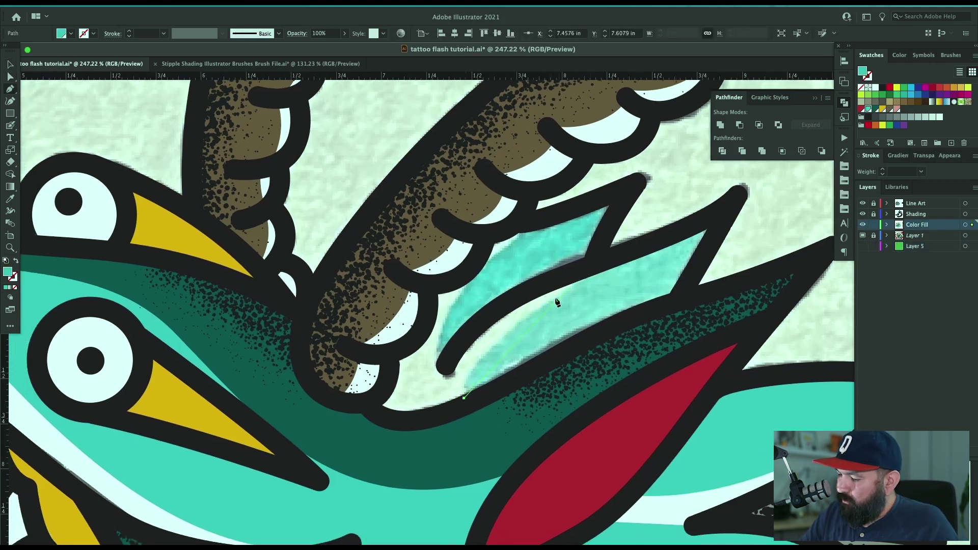
left_click_drag(605, 266, 607, 266)
left_click(717, 216)
left_click(682, 298)
left_click(464, 398)
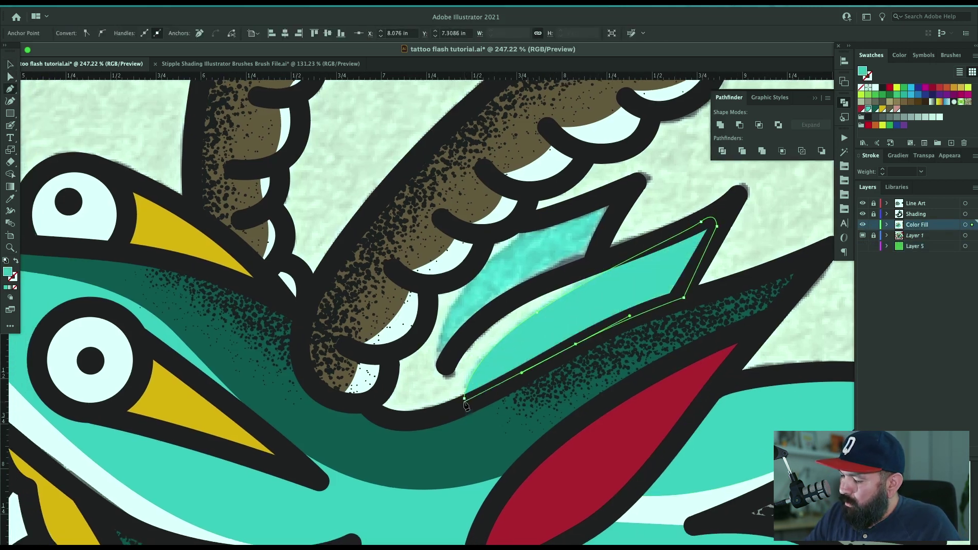
Fill the upper small feather beside the slanted horn with a closed teal Pen tool shape.
left_click(444, 361)
mouse_move(525, 232)
left_mouse_down()
mouse_move(600, 176)
mouse_move(617, 148)
left_mouse_up()
left_click(525, 232)
left_click(619, 198)
left_click(591, 266)
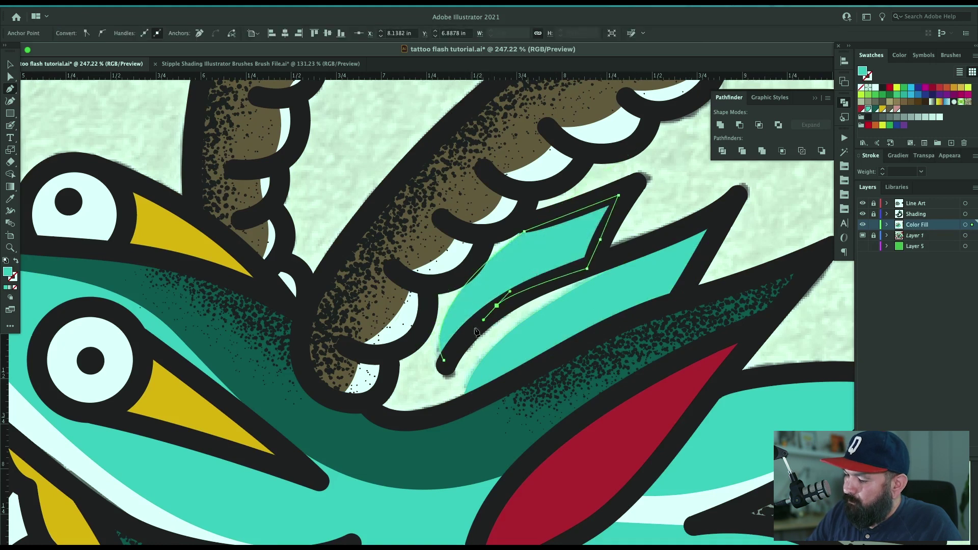
left_click(444, 360)
key("v")
key("super+shift+a")
key("super+minus")
key("super+minus")
key("super+minus")
key("super+minus")
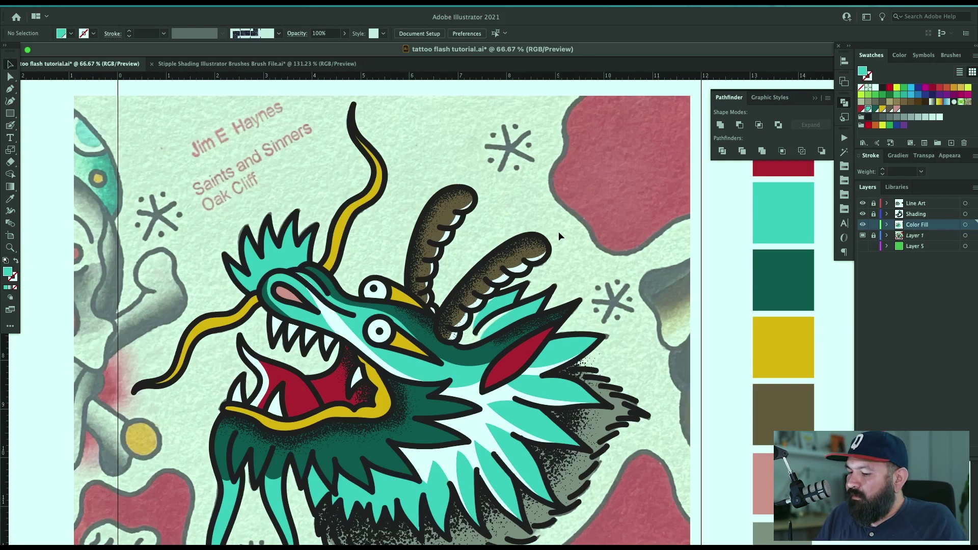
scroll(558, 231, "left", 10)
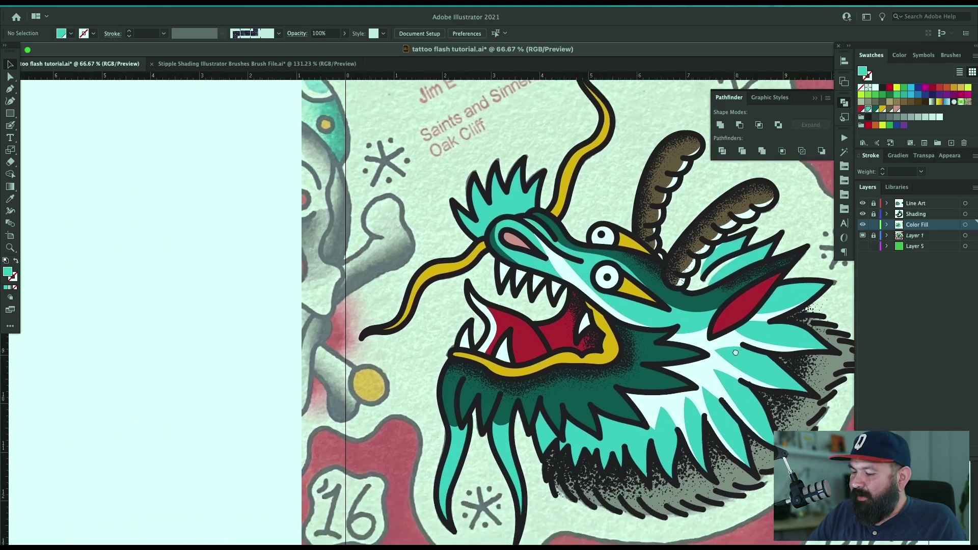
scroll(495, 400, "up", 5)
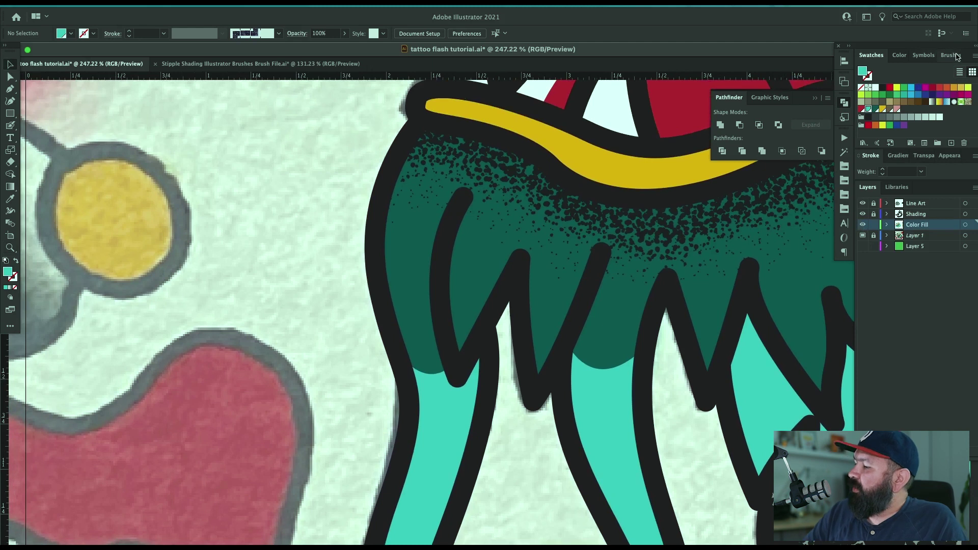
left_click(950, 56)
left_click(905, 131)
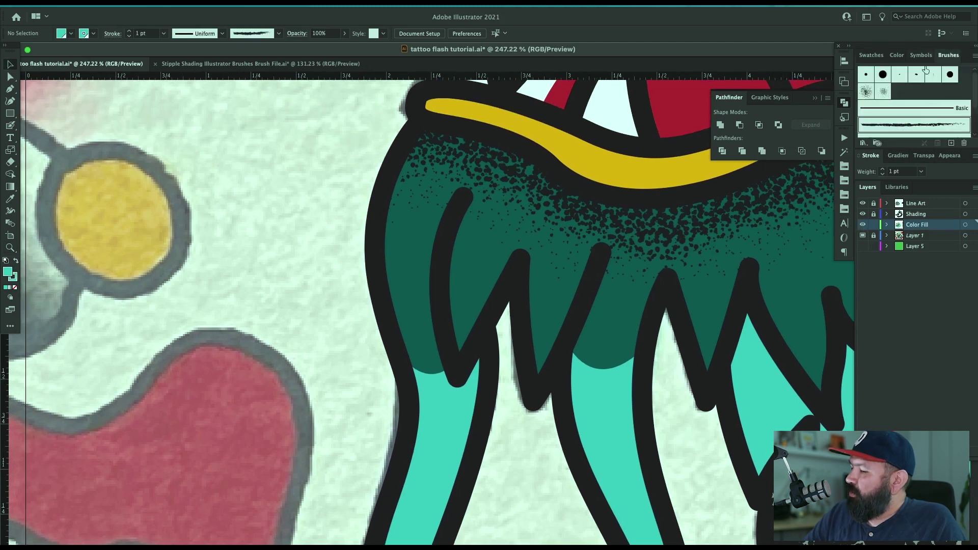
scroll(942, 115, "down", 3)
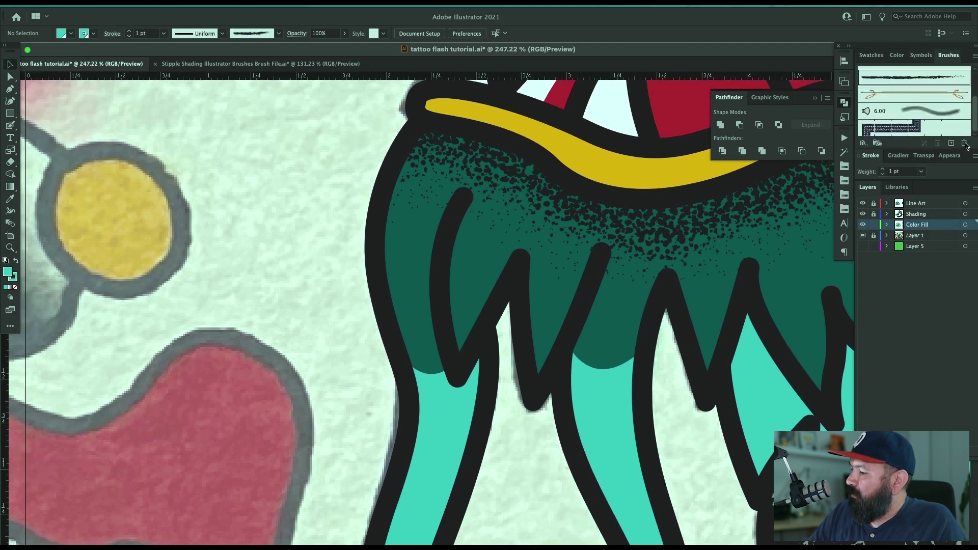
left_click(720, 219)
left_click_drag(701, 106, 545, 530)
key("a")
left_click(727, 355)
key("super+shift+a")
Unlock the Shading layer to pick up the stipple scatter brush from the mouth shading, relock it and make Color Fill active.
key("v")
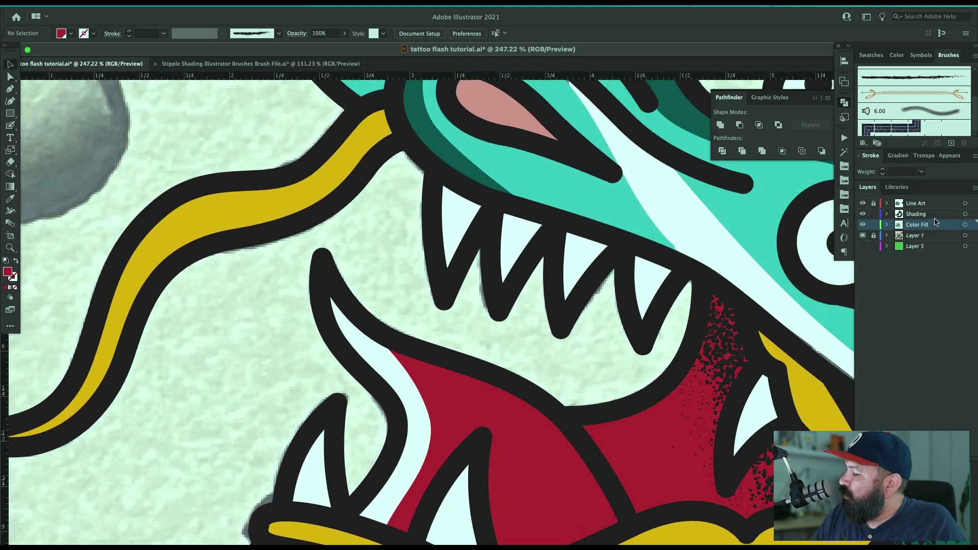
key("a")
left_click(734, 331)
key("super+shift+a")
left_click(874, 215)
left_click(939, 227)
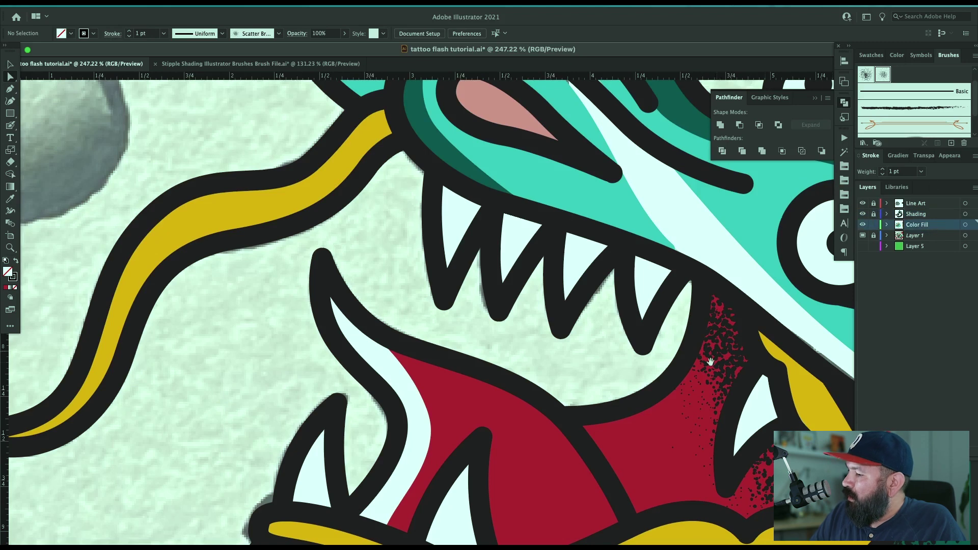
Paint a curved stipple brush stroke across the right beard strand where the dark green meets the teal.
left_click_drag(731, 330, 759, 146)
left_click(872, 55)
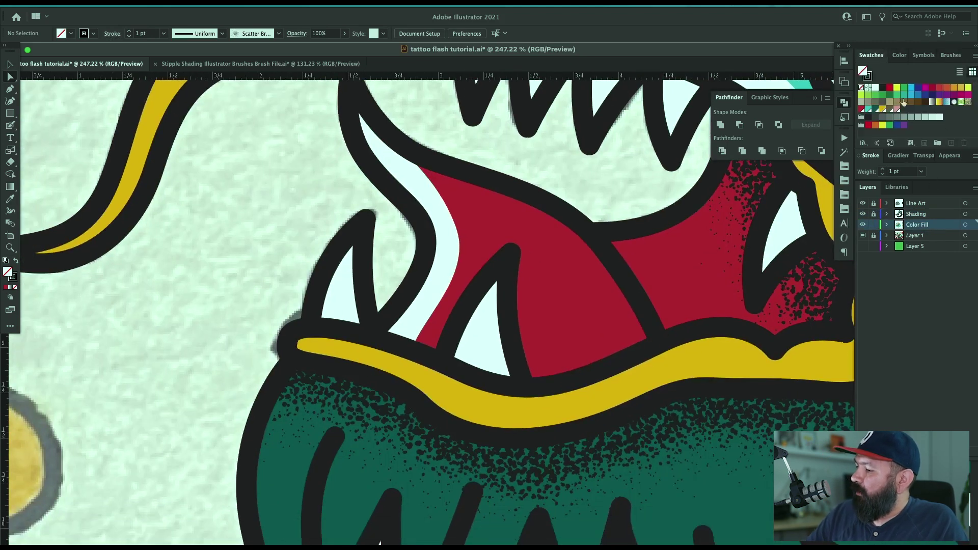
left_click(878, 111)
scroll(693, 253, "down", 10)
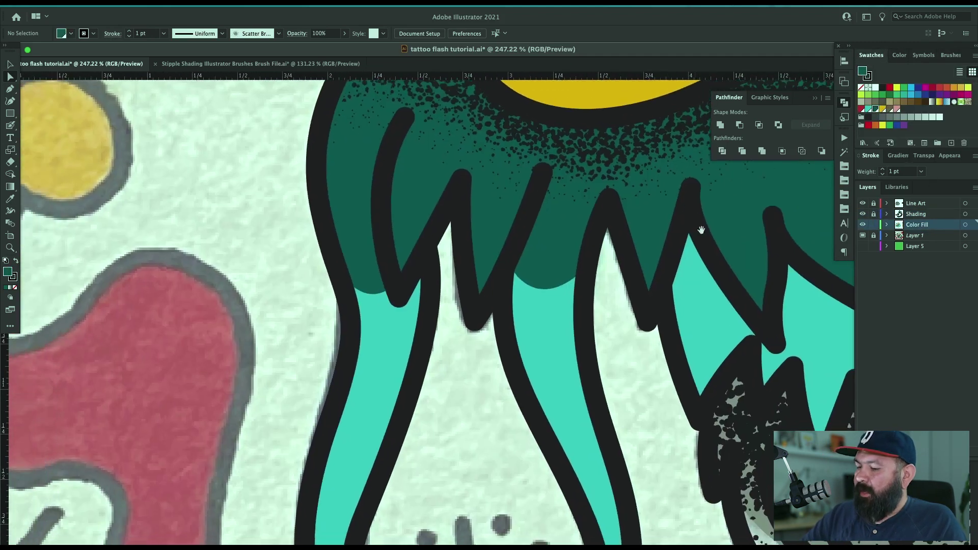
key("b")
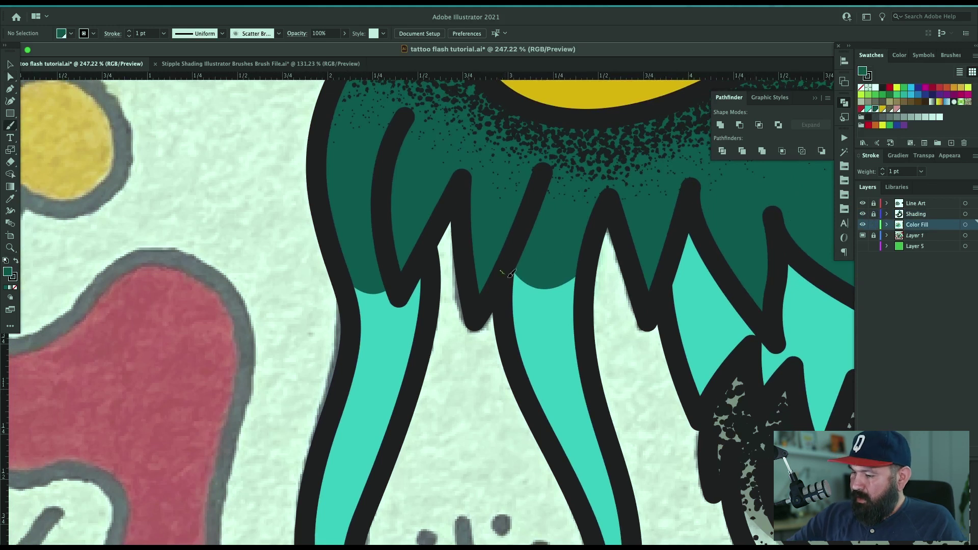
left_click_drag(505, 270, 629, 246)
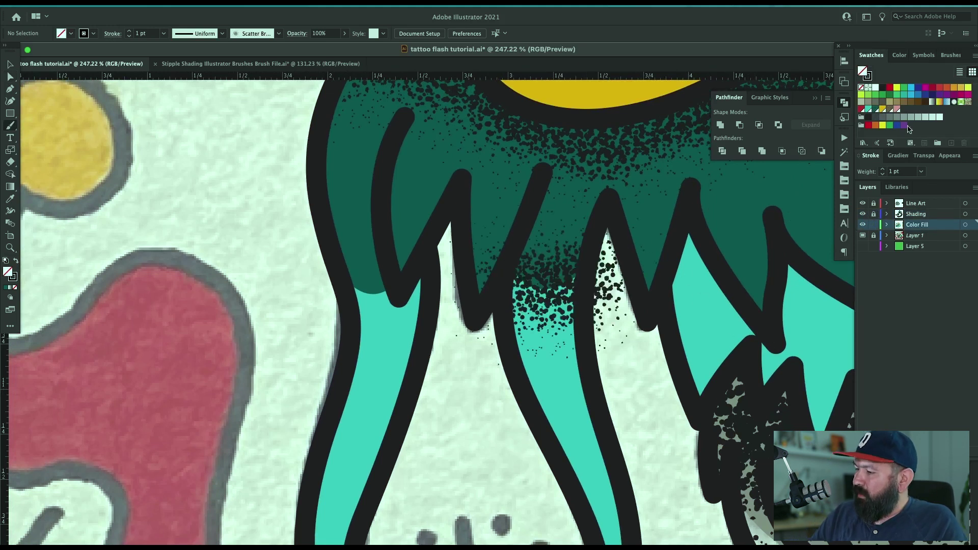
key("x")
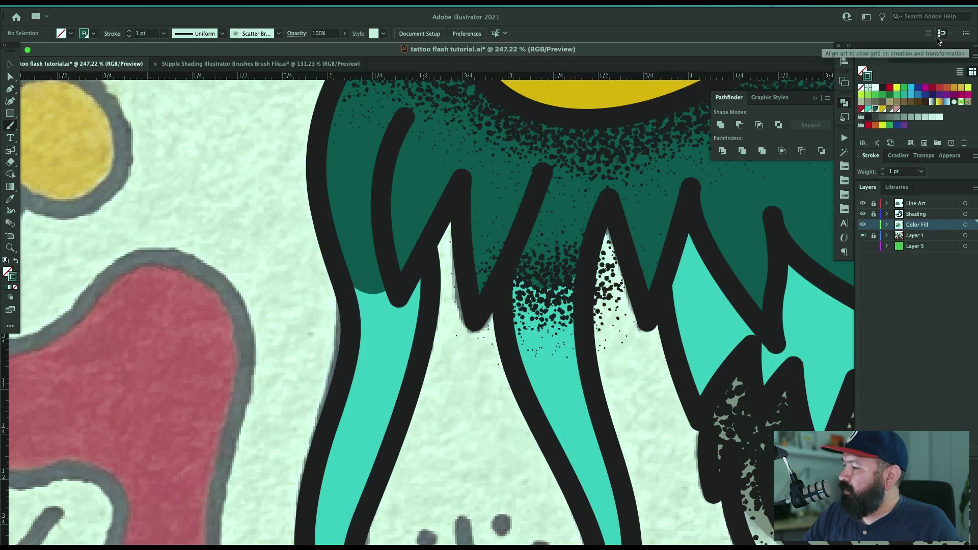
left_click_drag(499, 271, 601, 262)
Expand the appearance of the stipple stroke on the right beard strand into editable shapes.
key("v")
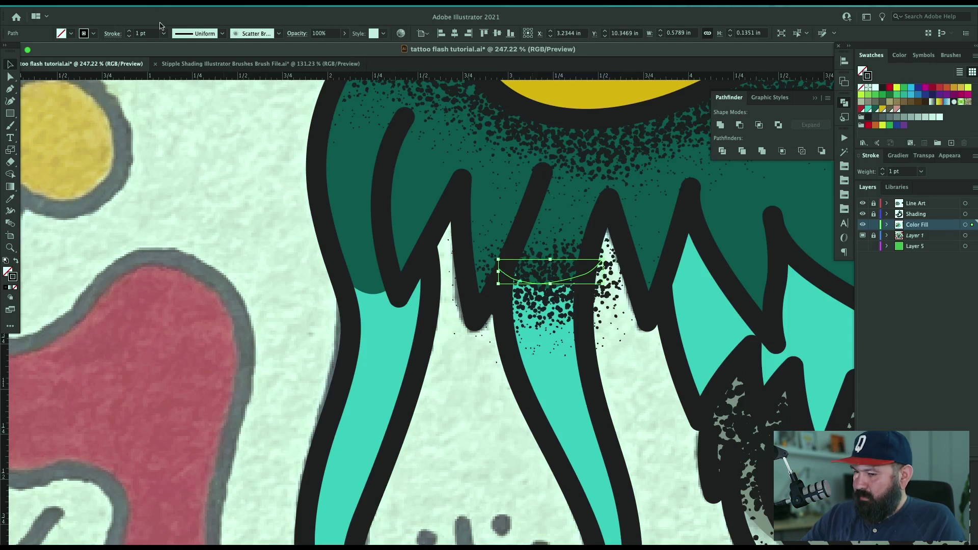
left_click(134, 6)
left_click(163, 133)
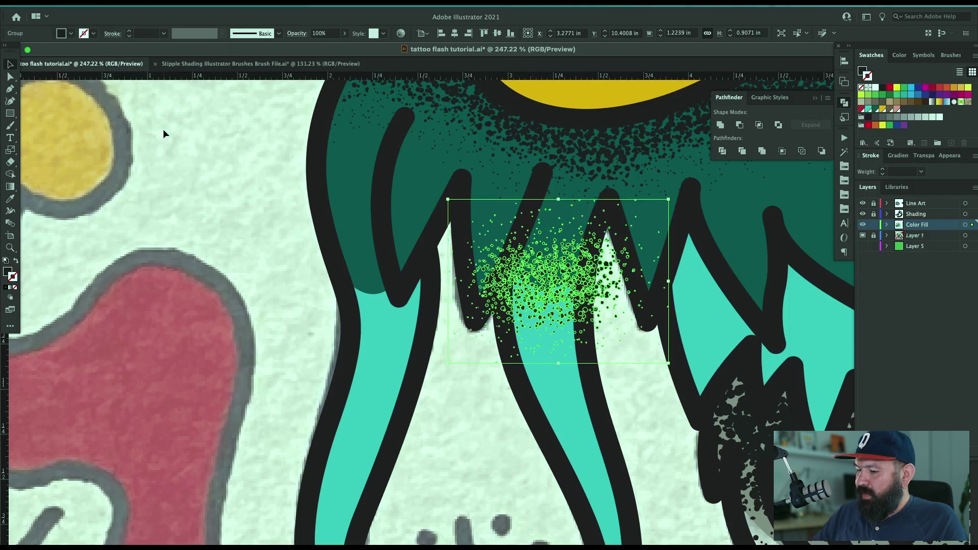
Draw a closed Pencil shape along the right beard strand's outlines and use it as a clipping mask for the stipple.
key("n")
mouse_move(533, 190)
left_mouse_down()
mouse_move(503, 316)
mouse_move(508, 357)
mouse_move(519, 387)
mouse_move(591, 375)
left_mouse_up()
left_click_drag(605, 212, 535, 191)
left_click(604, 271, "shift")
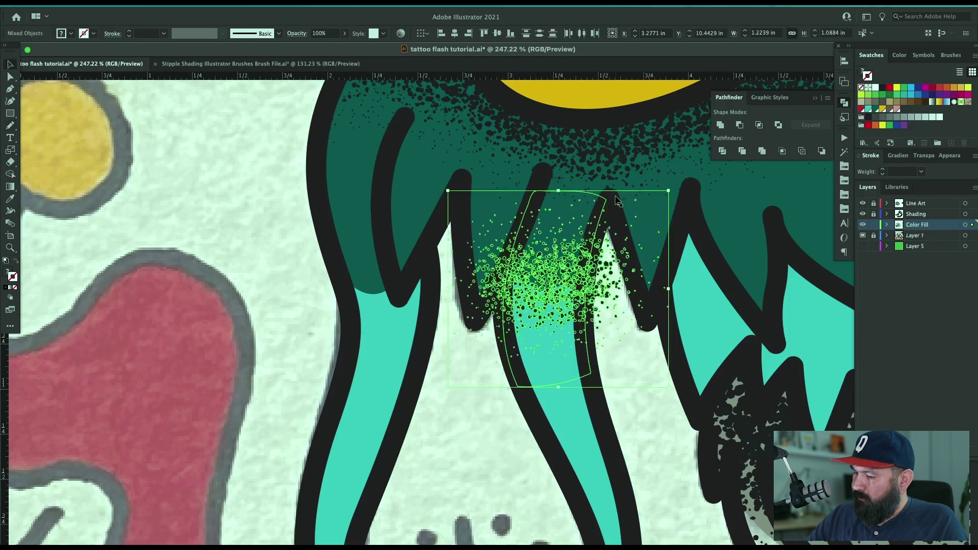
key("ctrl+7")
key("super+shift+a")
Recolour the clipped stipple inside its clip group with the dark green sampled from the beard.
left_click(559, 301)
key("b")
key("v")
double_click(559, 304)
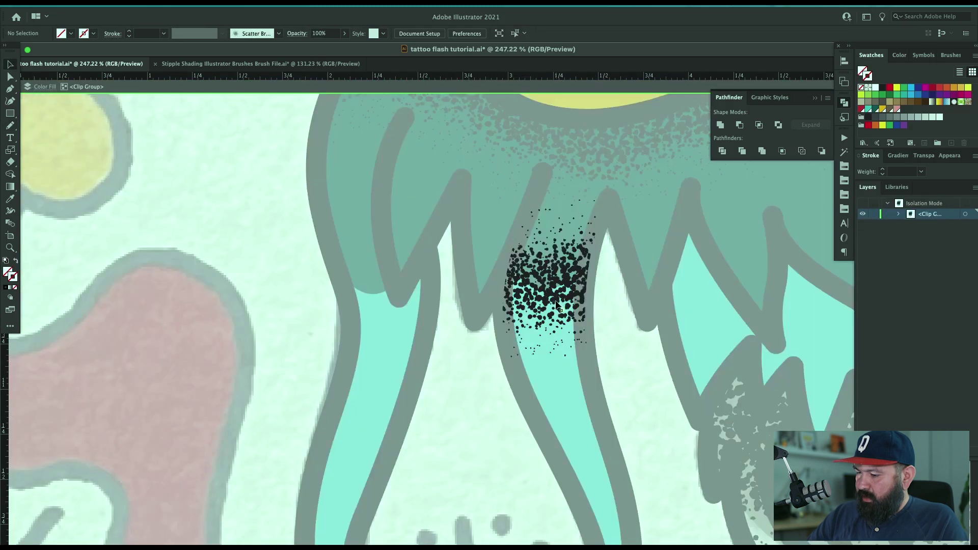
left_click(559, 305)
key("i")
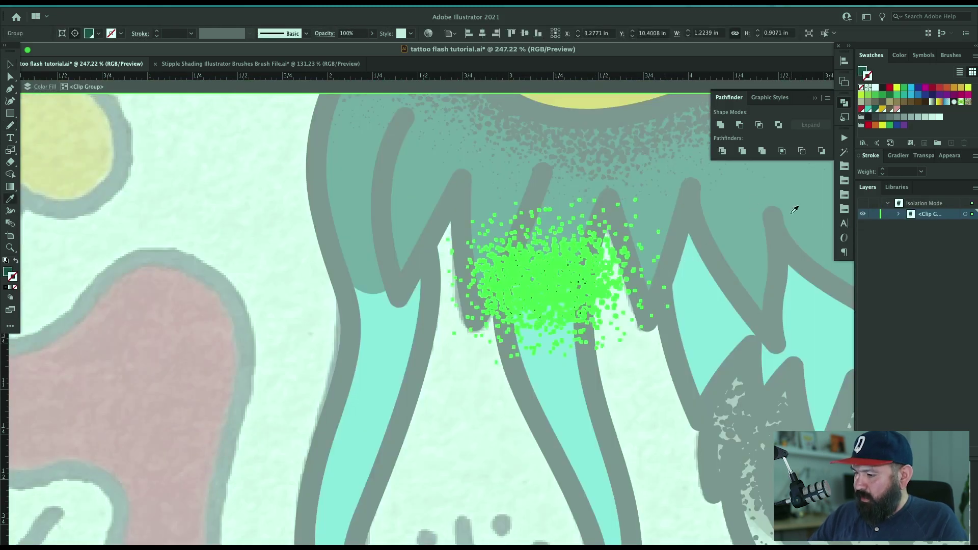
left_click(809, 182)
key("v")
key("Escape")
Duplicate the dark green stipple clip group onto the colour boundary of the left beard strand.
key("ctrl+minus")
key("ctrl+minus")
key("ctrl+minus")
key("ctrl+minus")
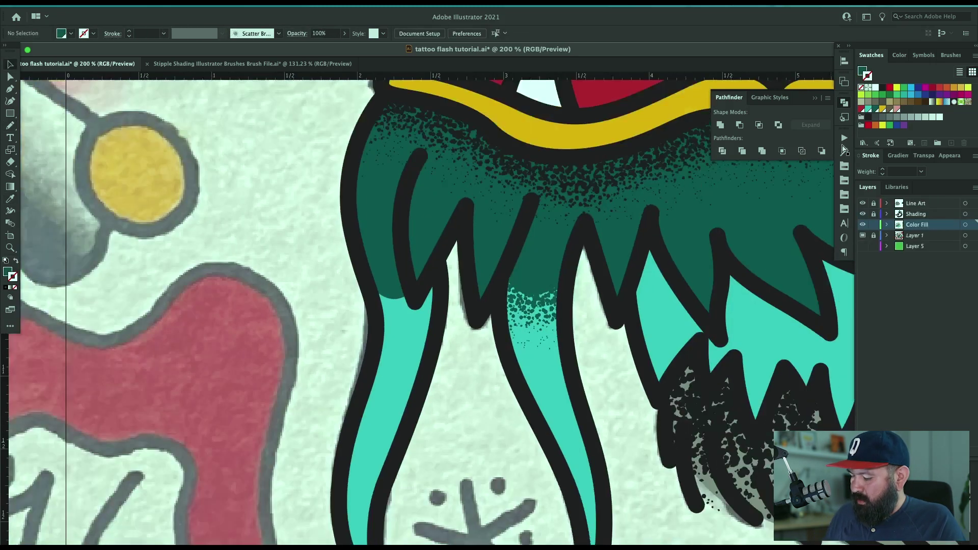
key("z")
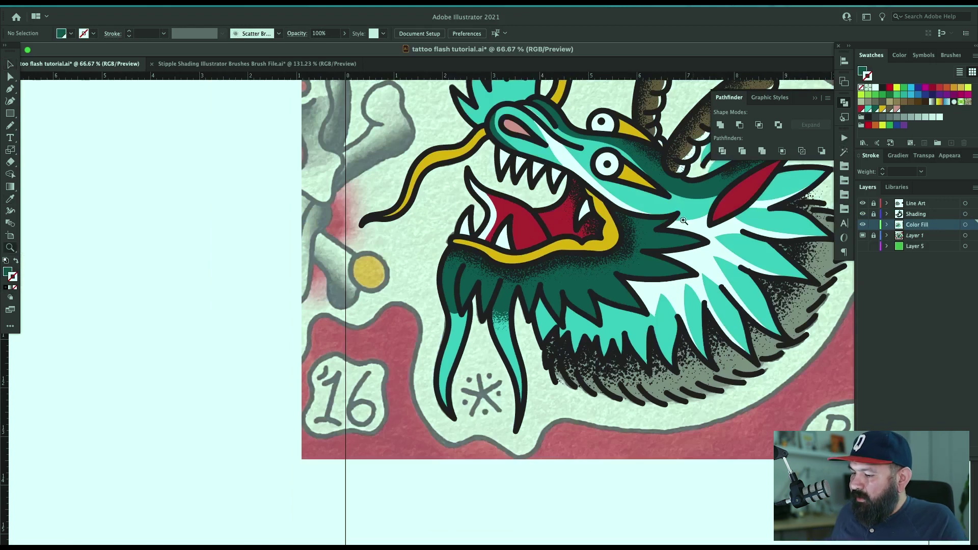
left_click_drag(481, 313, 695, 377)
key("v")
mouse_move(640, 316)
left_mouse_down()
mouse_move(697, 334)
mouse_move(641, 352)
mouse_move(456, 372)
mouse_move(441, 358)
left_mouse_up()
left_click(697, 334)
Try to redraw the copied clipping shape to follow the left beard strand with the Pencil tool, undoing each attempt.
key("n")
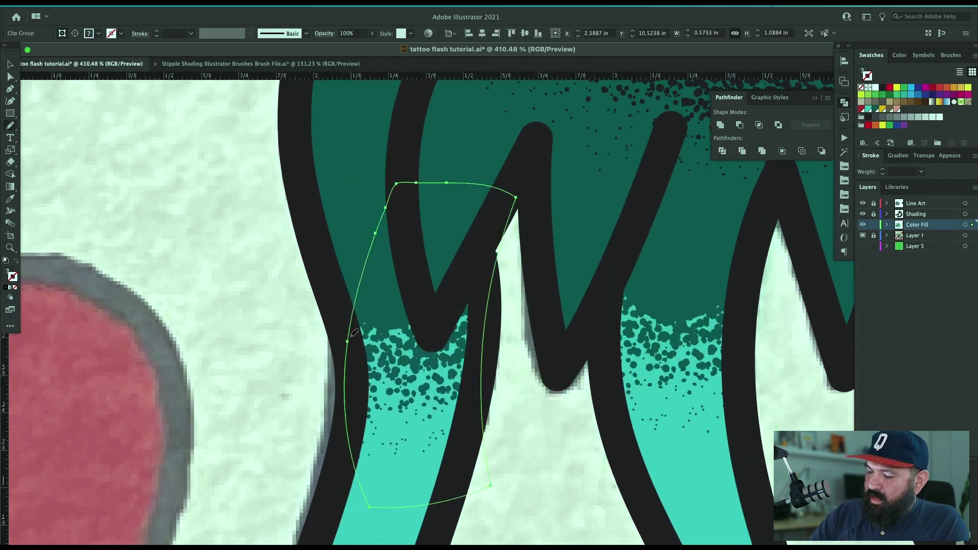
mouse_move(350, 423)
left_mouse_down()
mouse_move(340, 469)
mouse_move(404, 491)
left_mouse_up()
mouse_move(465, 463)
left_mouse_down()
mouse_move(482, 406)
mouse_move(485, 281)
mouse_move(472, 265)
mouse_move(429, 297)
mouse_move(400, 254)
mouse_move(369, 263)
left_mouse_up()
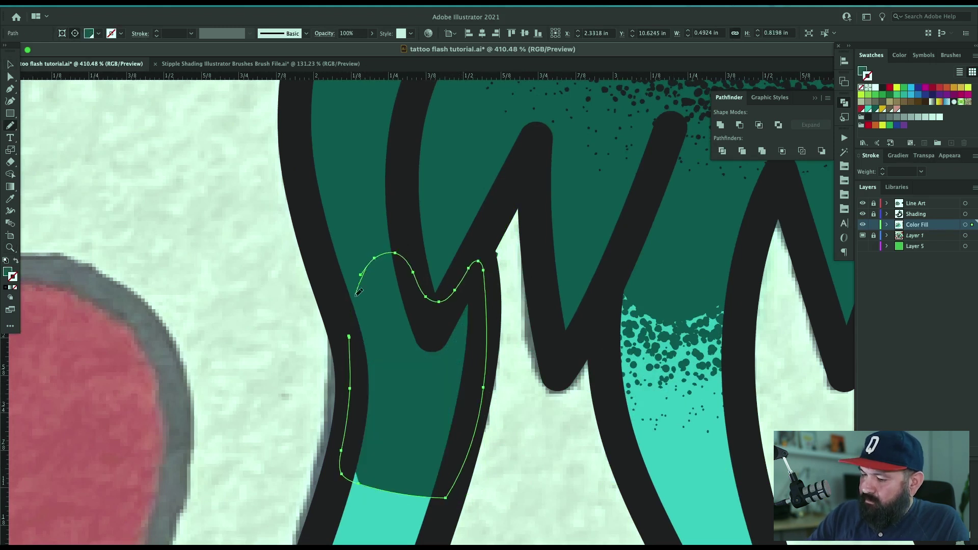
left_click_drag(350, 347, 350, 350)
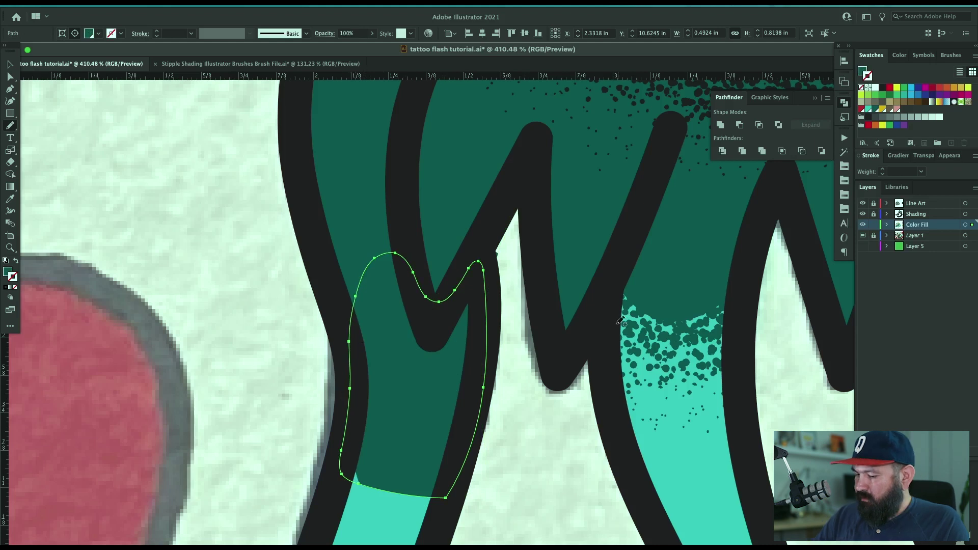
key("super+z")
key("super+z")
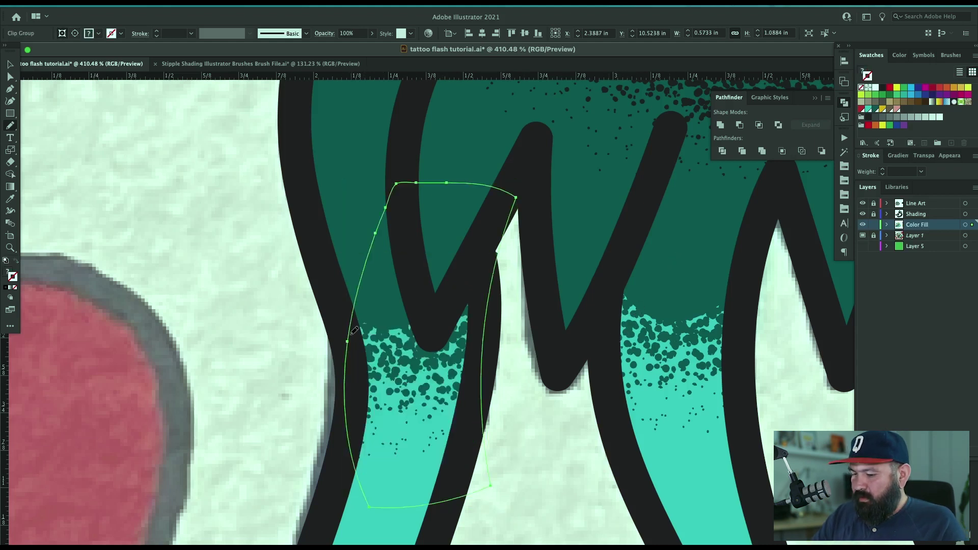
left_click_drag(352, 346, 341, 466)
left_click_drag(373, 498, 399, 504)
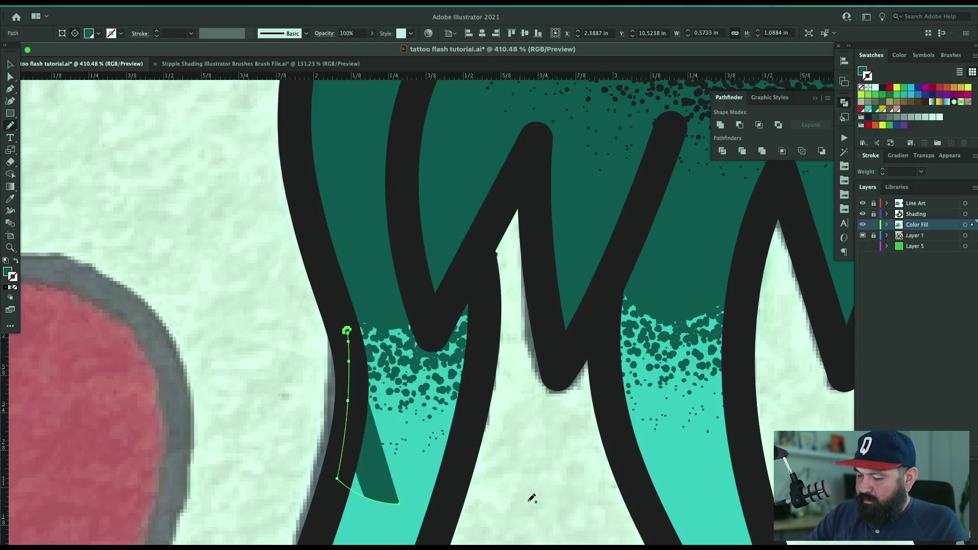
key("super+z")
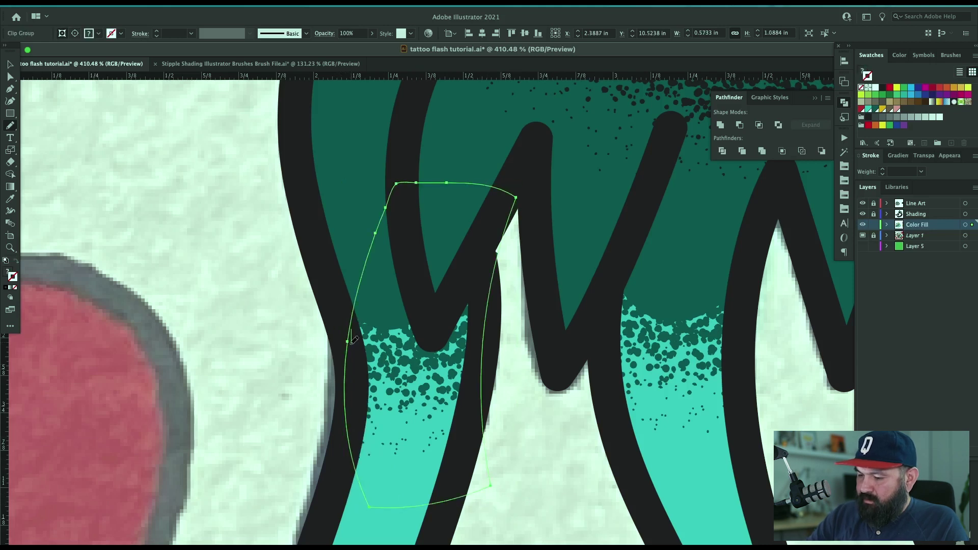
left_click_drag(351, 342, 334, 456)
left_click_drag(374, 497, 402, 505)
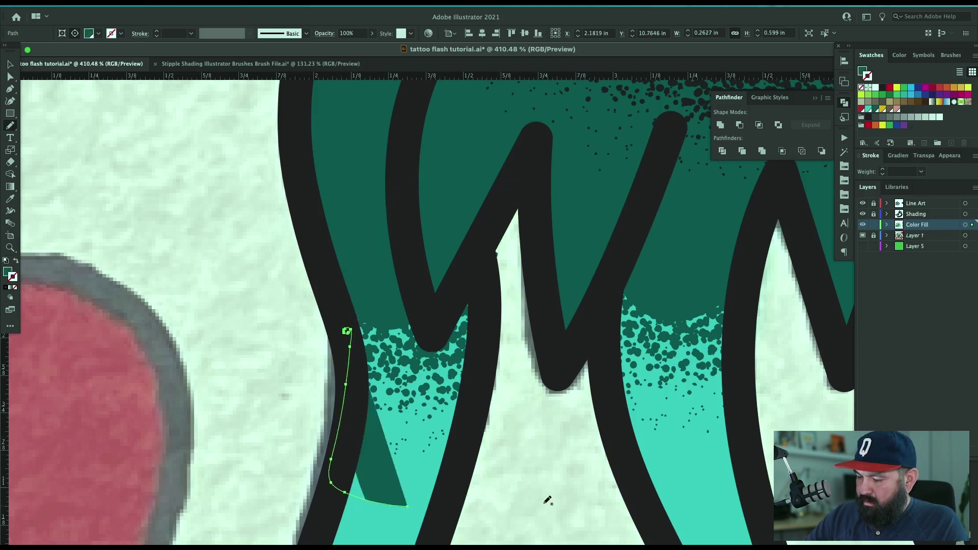
key("super+z")
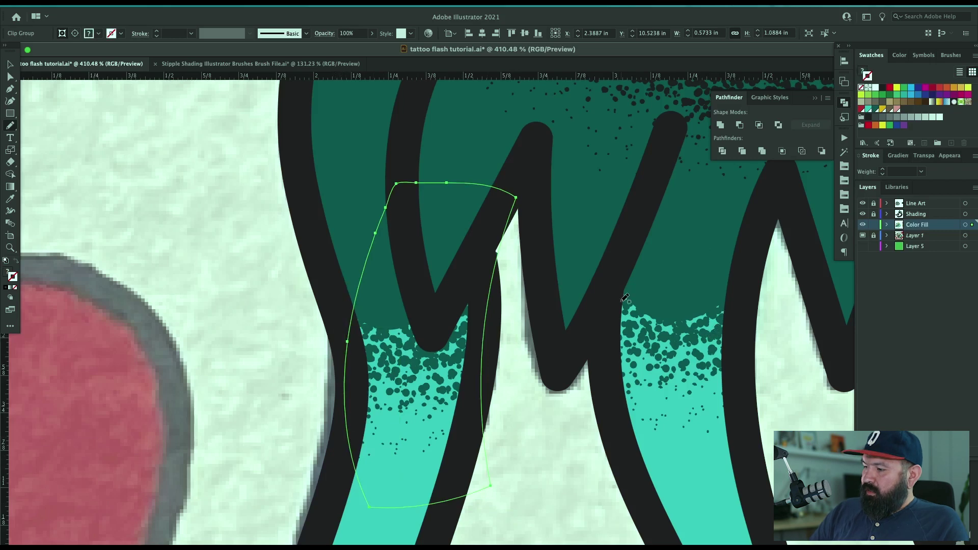
Release the left strand's clipping mask, delete its shape, redraw it along the strand with the Pencil tool and clip the stipple again.
key("super+a")
key("v")
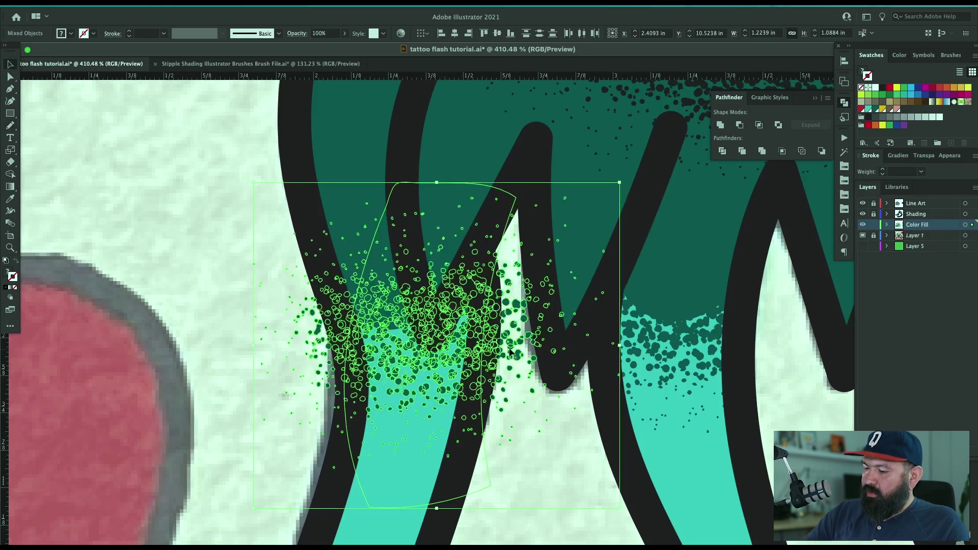
left_click(516, 332, "shift")
key("Delete")
key("n")
mouse_move(403, 251)
left_mouse_down()
mouse_move(332, 271)
mouse_move(350, 406)
mouse_move(338, 474)
mouse_move(443, 498)
mouse_move(475, 379)
mouse_move(477, 281)
mouse_move(425, 294)
mouse_move(403, 249)
left_mouse_up()
key("v")
left_click(516, 307, "shift")
key("super+7")
left_click(516, 297)
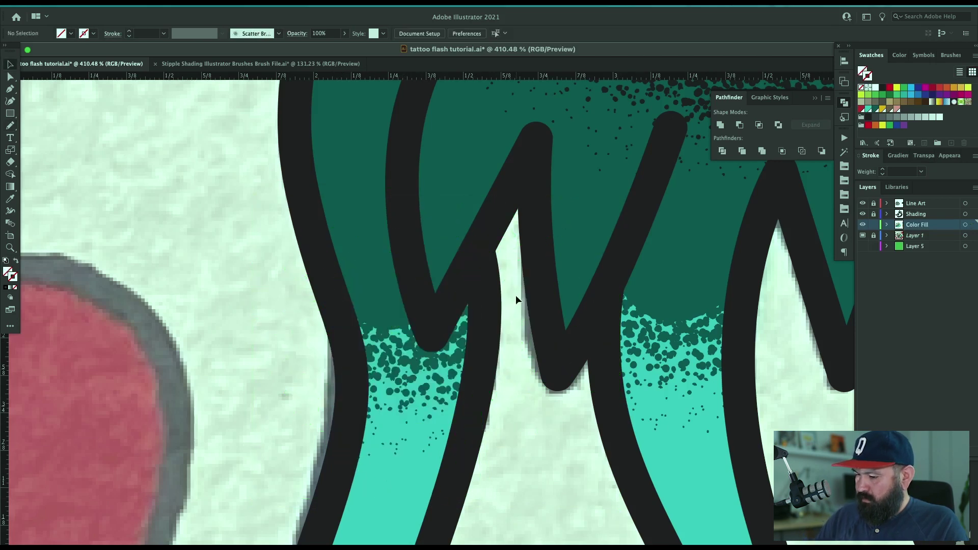
Inspect the stippled beard strands in the context of the whole dragon head.
key("super+minus")
key("super+minus")
key("super+minus")
key("super+minus")
key("super+minus")
key("super+minus")
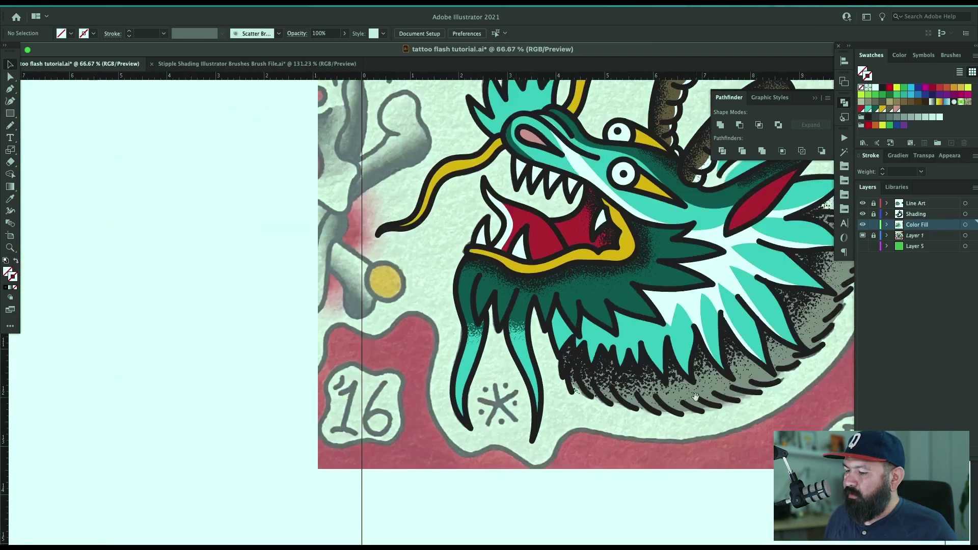
left_click_drag(516, 295, 496, 324)
left_click_drag(544, 387, 498, 420)
Try a stipple brush stroke along the dark green edge of the snout around the nostril, and remove it.
key("z")
left_click_drag(543, 135, 312, 309)
left_click_drag(606, 224, 507, 224)
key("n")
left_click_drag(367, 300, 401, 327)
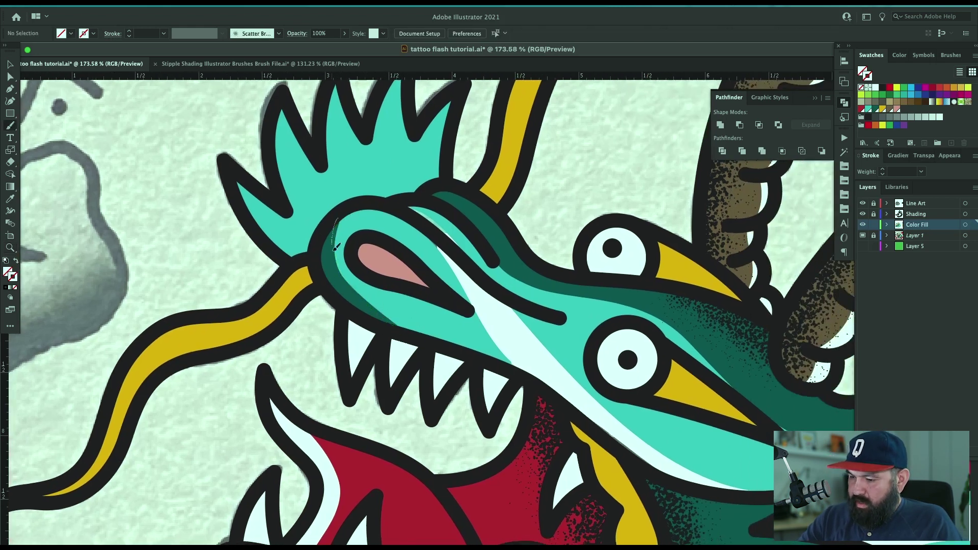
left_click_drag(337, 248, 399, 329)
key("v")
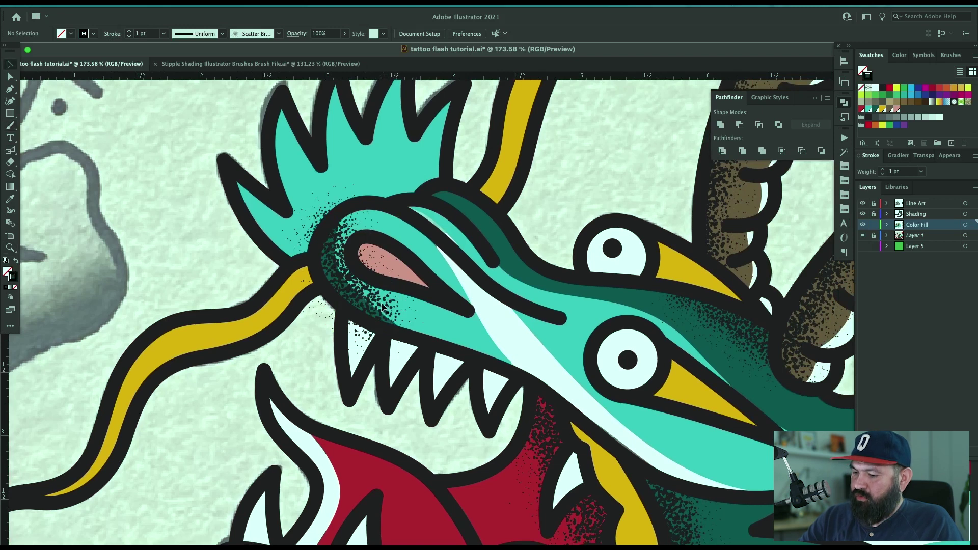
left_click(380, 304)
key("Delete")
Hide the Layer 1 template and show the green background on Layer 5 to check for unfilled gaps.
key("super+minus")
key("super+minus")
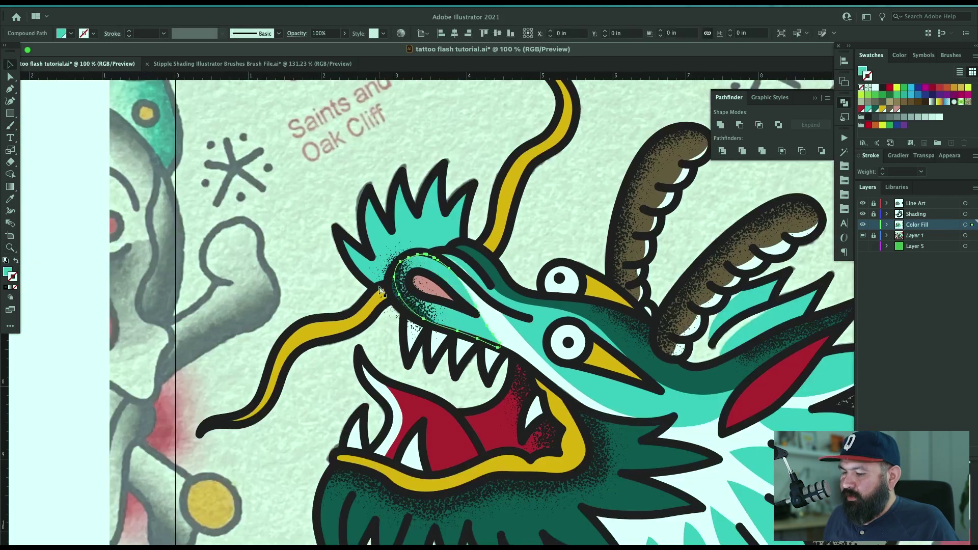
key("ctrl+minus")
left_click_drag(379, 286, 337, 242)
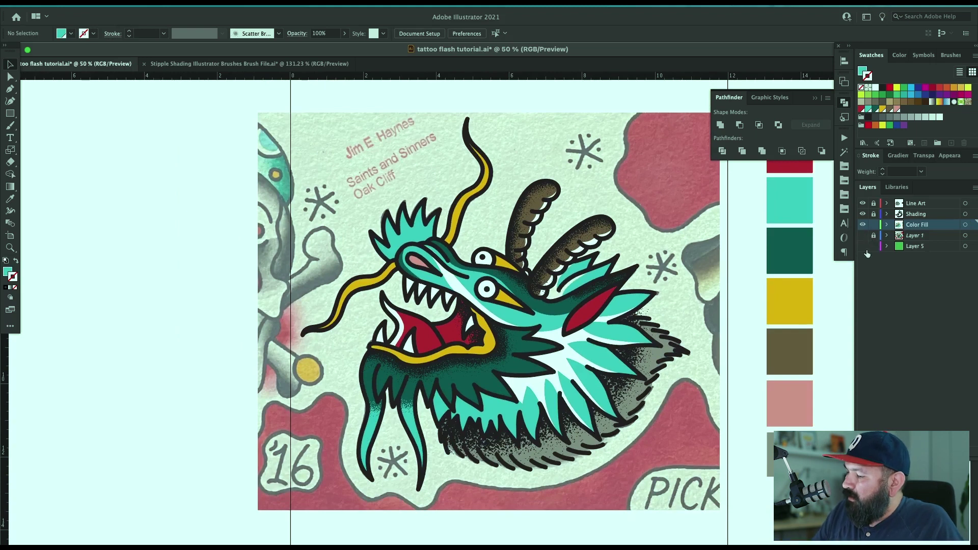
left_click_drag(737, 385, 696, 401)
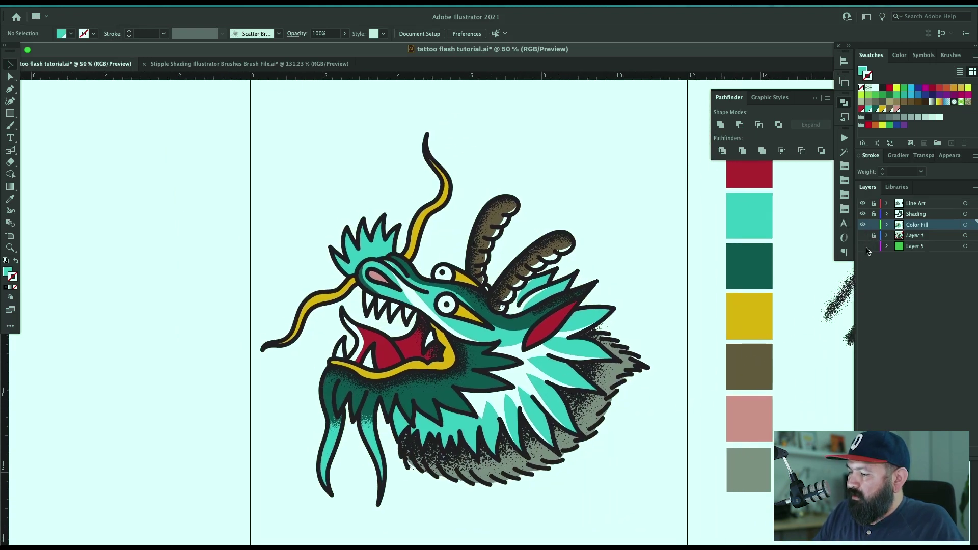
left_click(864, 253)
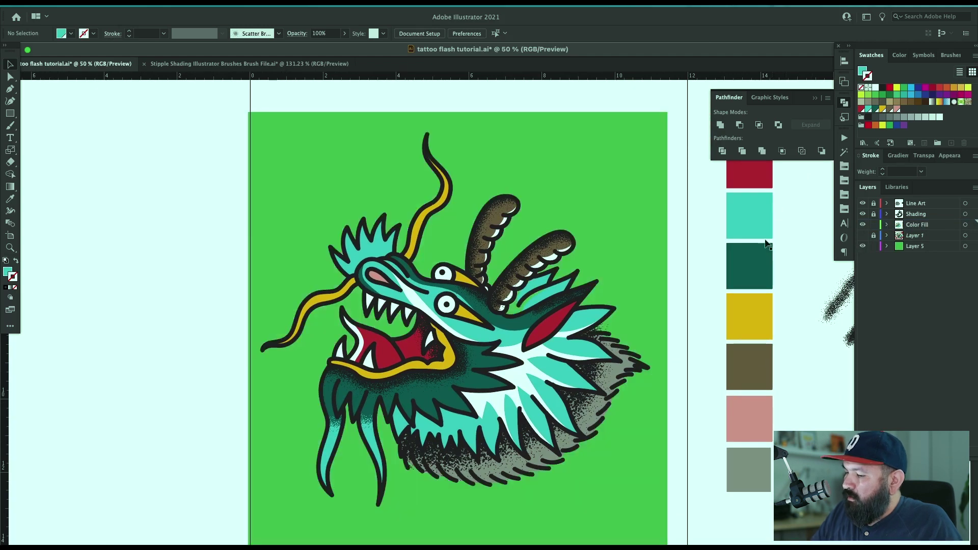
Outline the unfilled area around the small feathers beside the slanted horn in white with the Blob Brush on the Color Fill layer.
key("z")
left_click_drag(530, 310, 688, 330)
left_click_drag(659, 390, 657, 417)
key("a")
left_click(657, 432)
key("ctrl+shift+a")
left_click(935, 224)
key("b")
mouse_move(544, 216)
left_mouse_down()
mouse_move(489, 266)
mouse_move(442, 347)
mouse_move(494, 344)
mouse_move(538, 321)
mouse_move(610, 243)
mouse_move(557, 254)
mouse_move(543, 214)
left_mouse_up()
Delete the inner path of the white feather outline to make it solid, and send the shape to the back.
key("a")
left_click(546, 217)
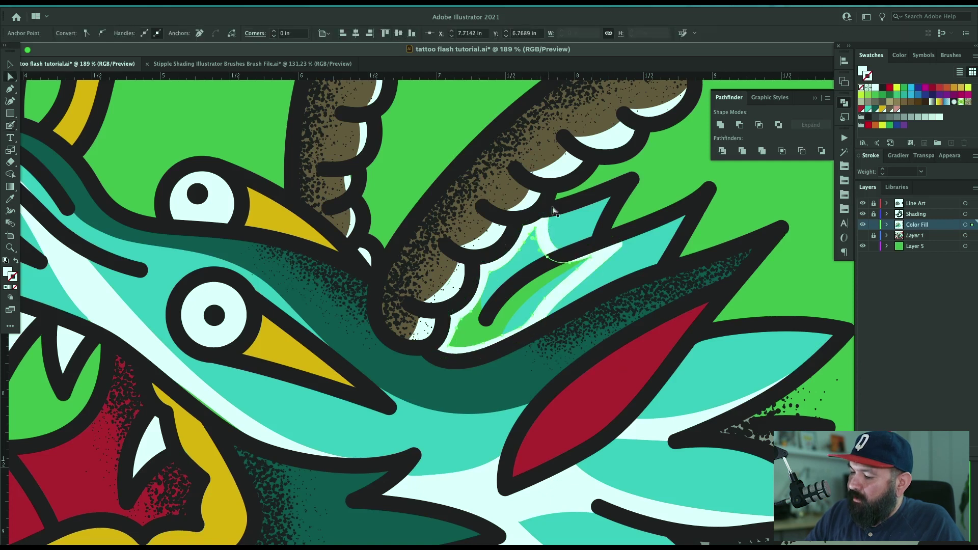
key("Delete")
key("v")
left_click(538, 287)
key("super+shift+[")
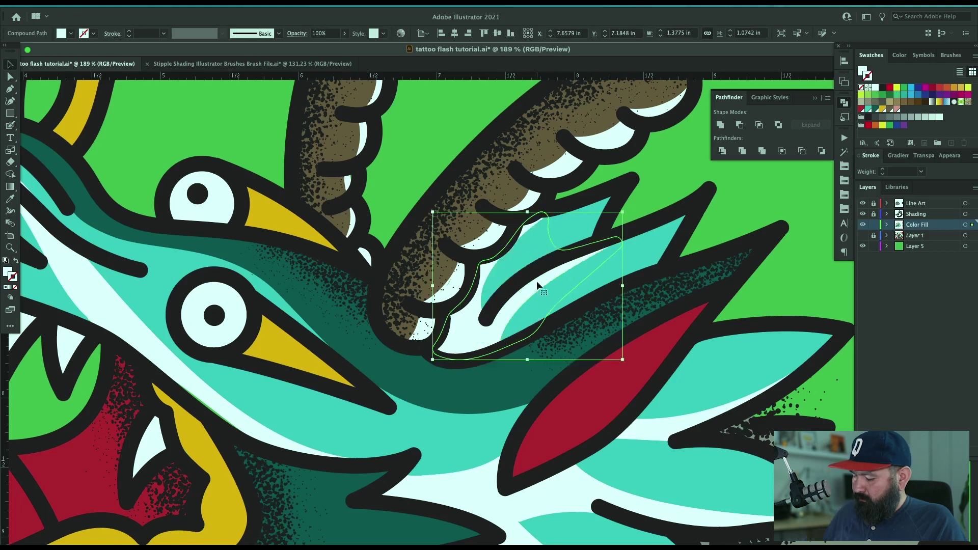
Delete the green background rectangle from Layer 5.
key("super+minus")
key("super+minus")
key("super+shift+a")
key("super+minus")
key("super+minus")
key("super+minus")
left_click_drag(539, 286, 576, 297)
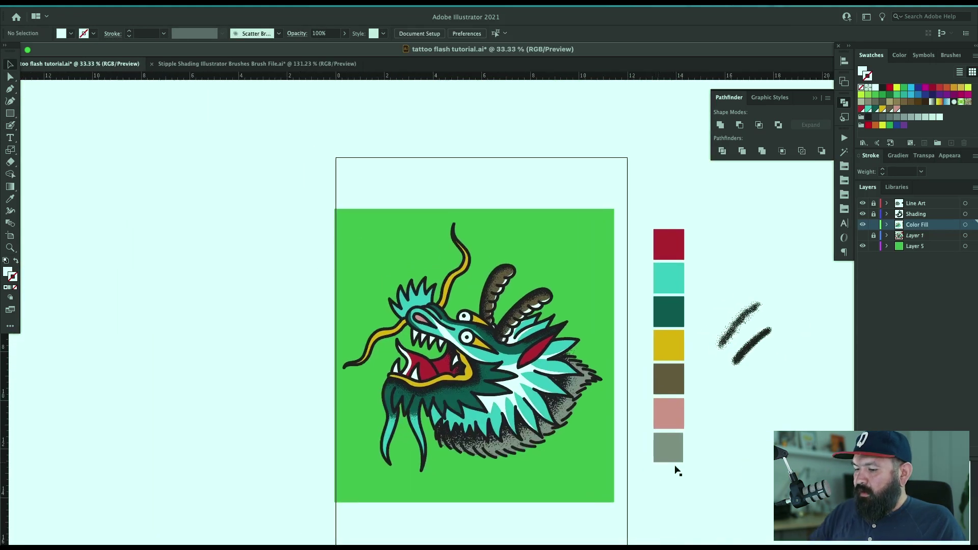
left_click_drag(727, 467, 729, 443)
left_click(626, 441)
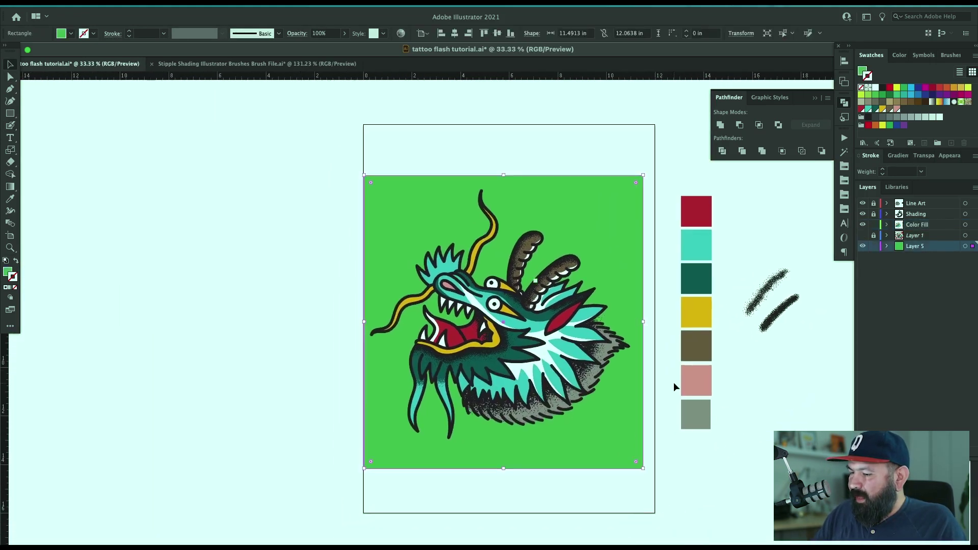
key("Delete")
Check the finished dragon head up close and save the document.
key("z")
left_click_drag(481, 303, 696, 385)
left_click_drag(695, 385, 667, 414)
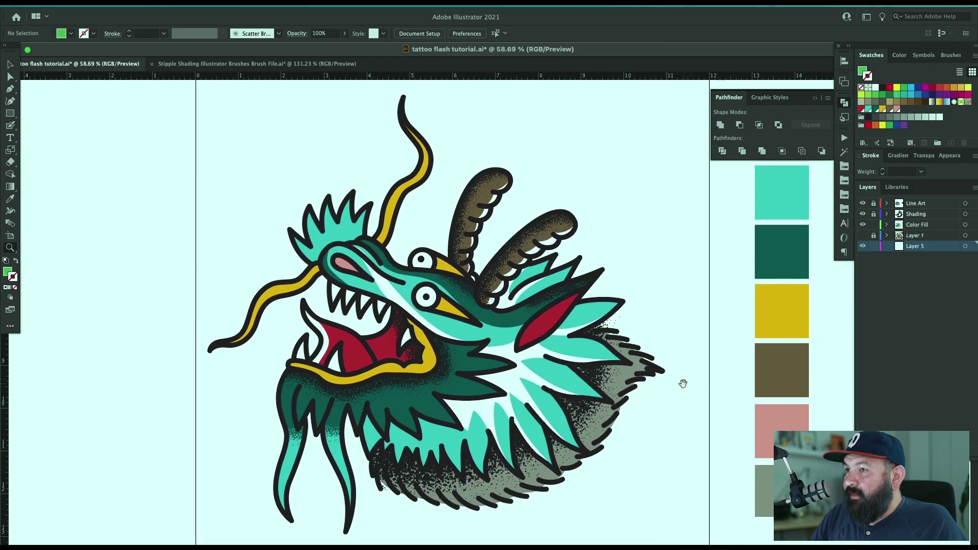
key("cmd+s")
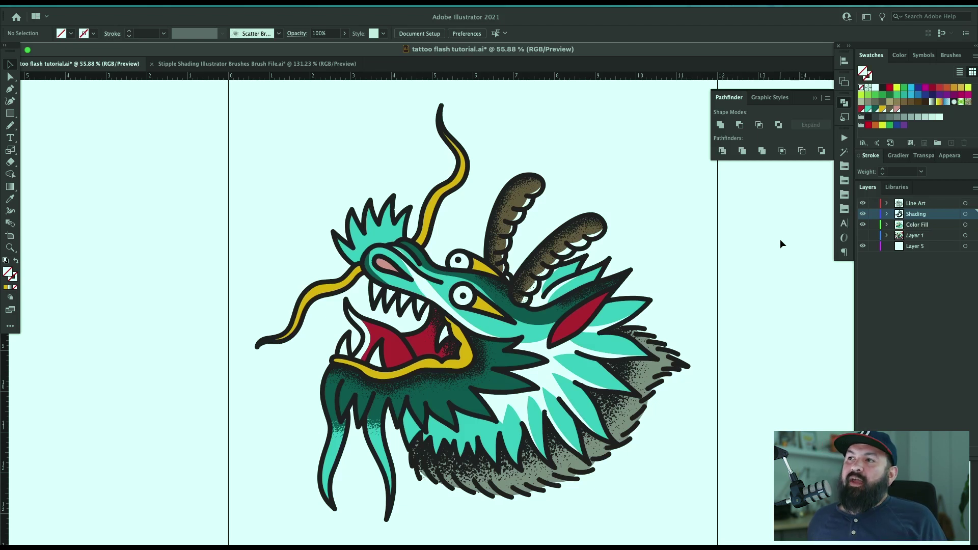
key("super+s")
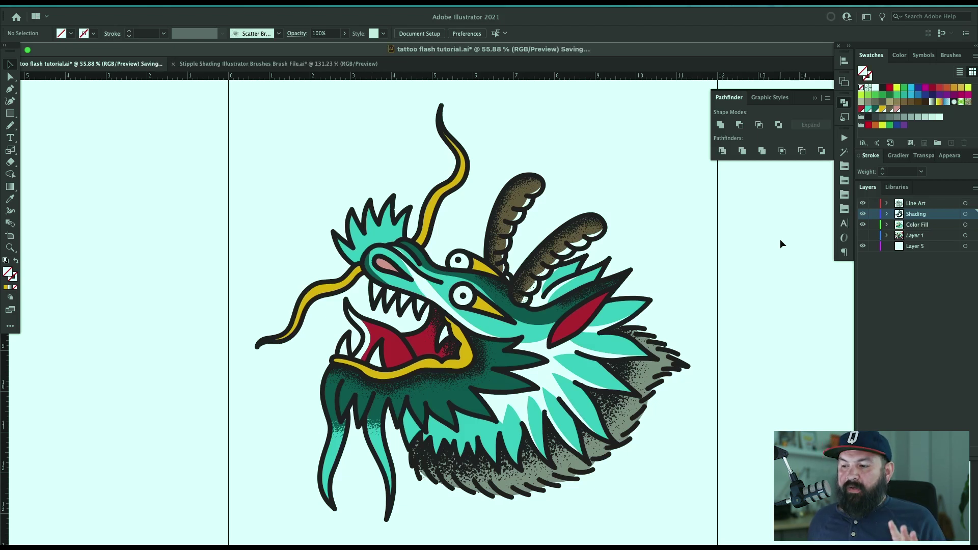